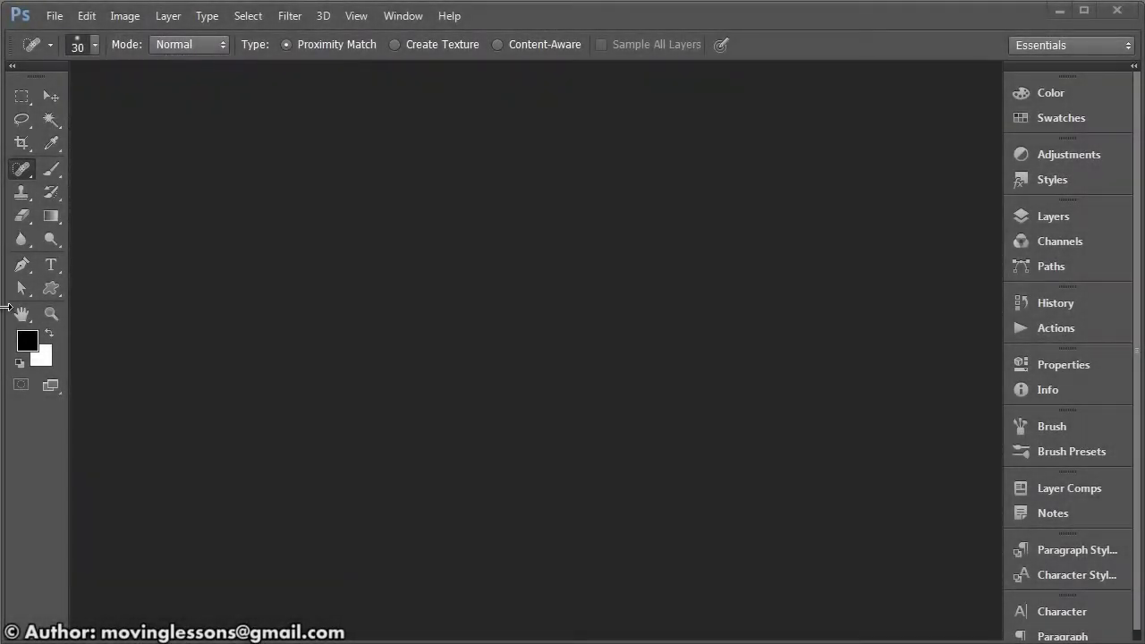
# Browse the Pen, Type and Path Selection tool flyouts, choosing the Path Selection Tool.
pyautogui.click(94, 240)
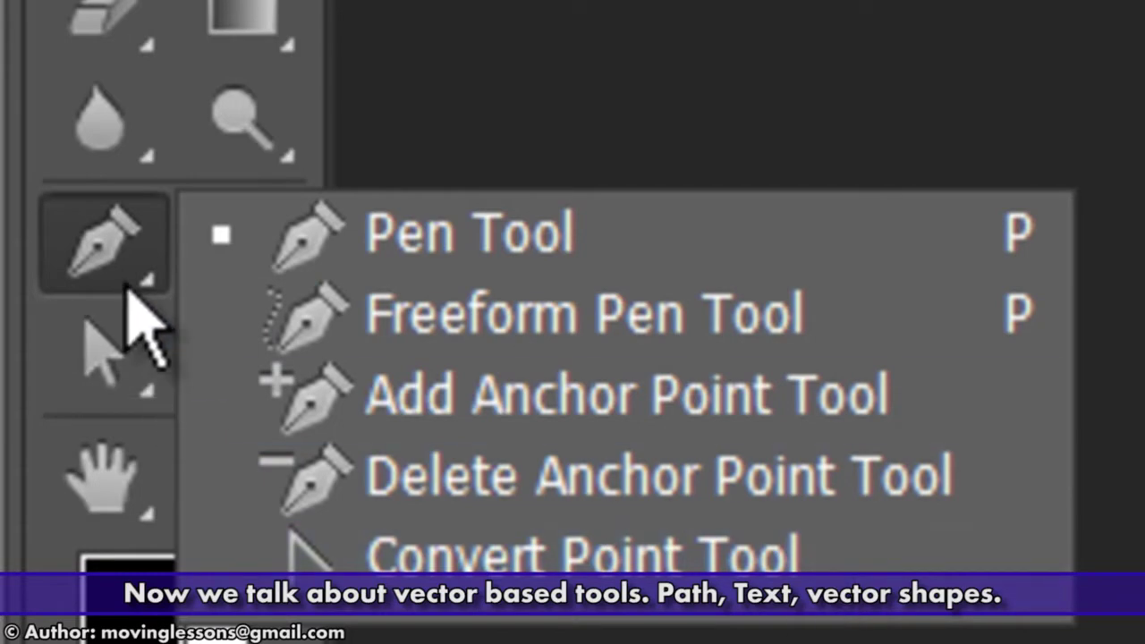
pyautogui.click(97, 243)
pyautogui.click(242, 235)
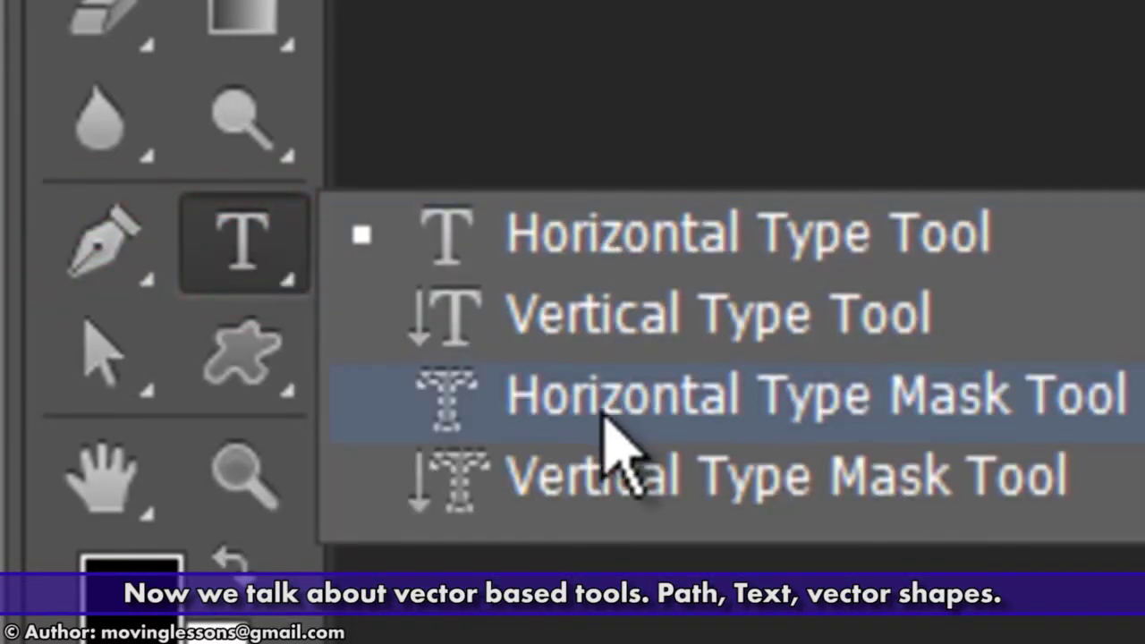
pyautogui.click(62, 367)
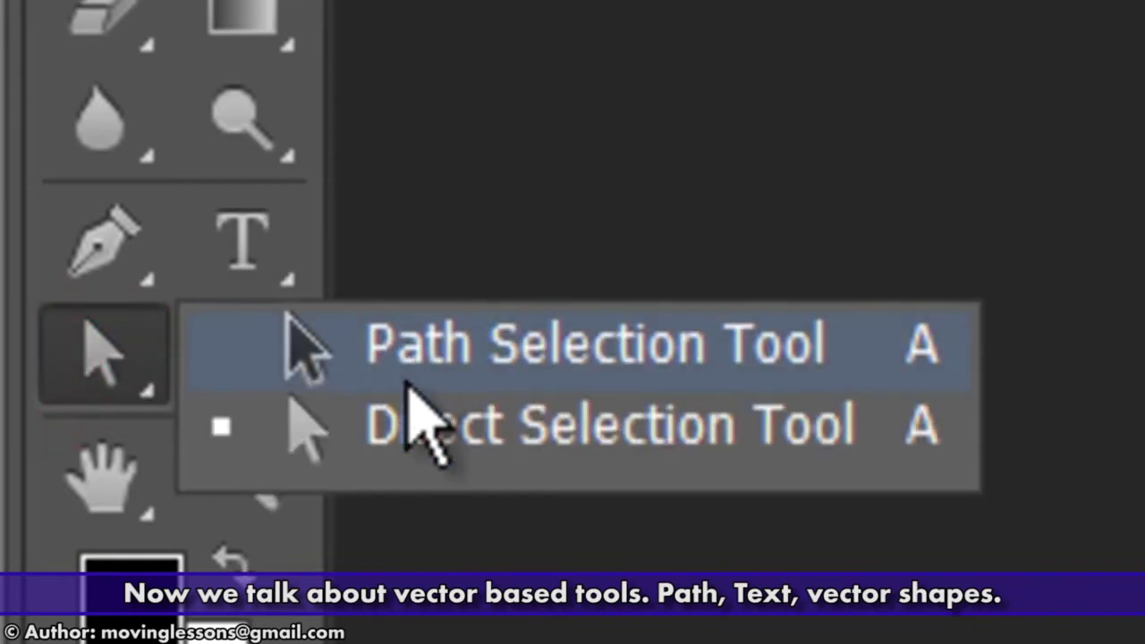
pyautogui.click(420, 347)
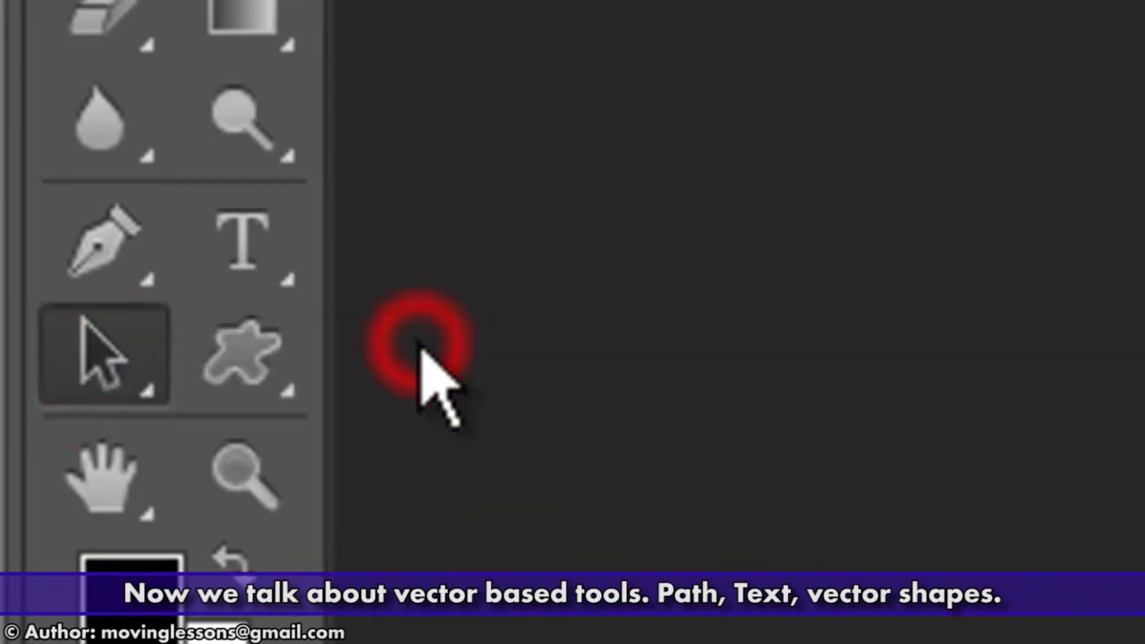
# Switch the shape tool group to the Rectangle Tool, activate the Pen Tool and open the File menu.
pyautogui.click(219, 369)
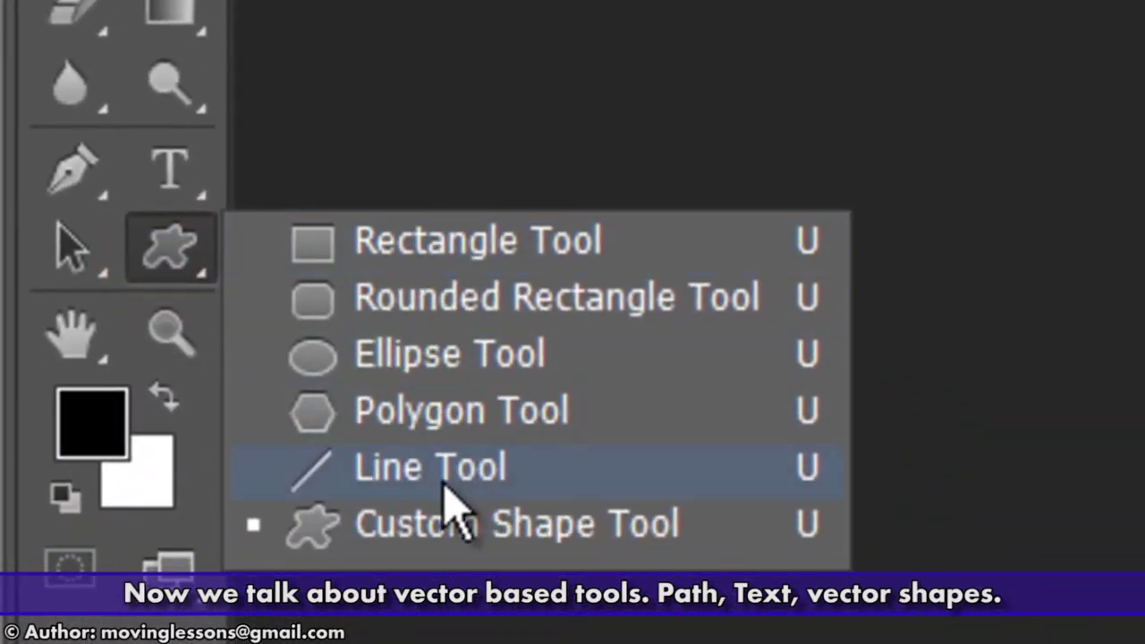
pyautogui.click(464, 236)
pyautogui.click(68, 179)
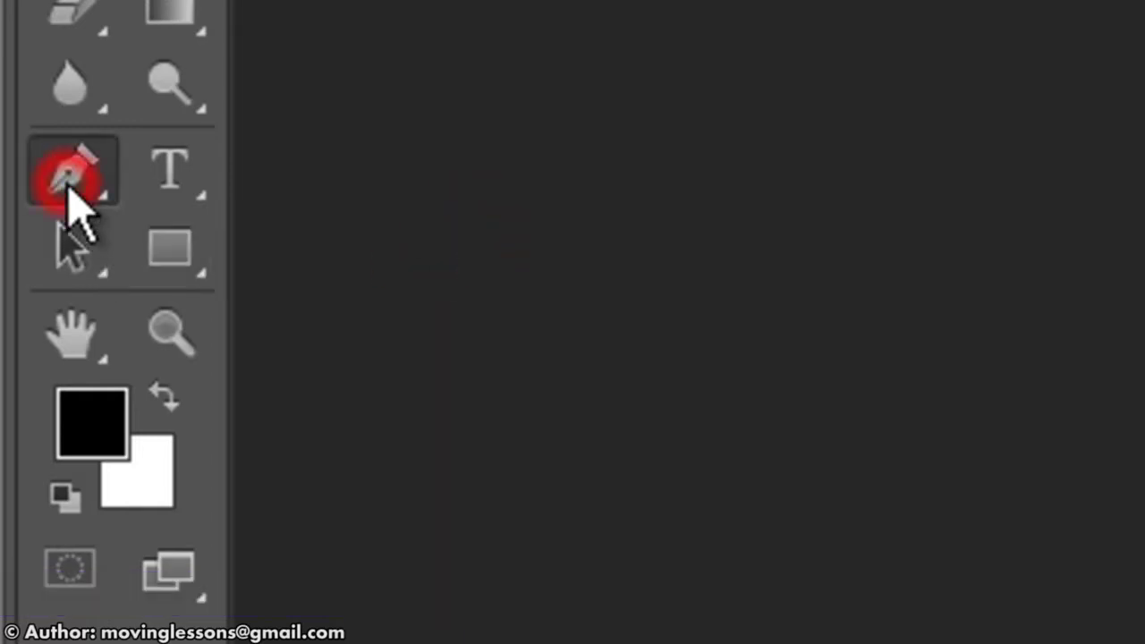
pyautogui.click(55, 33)
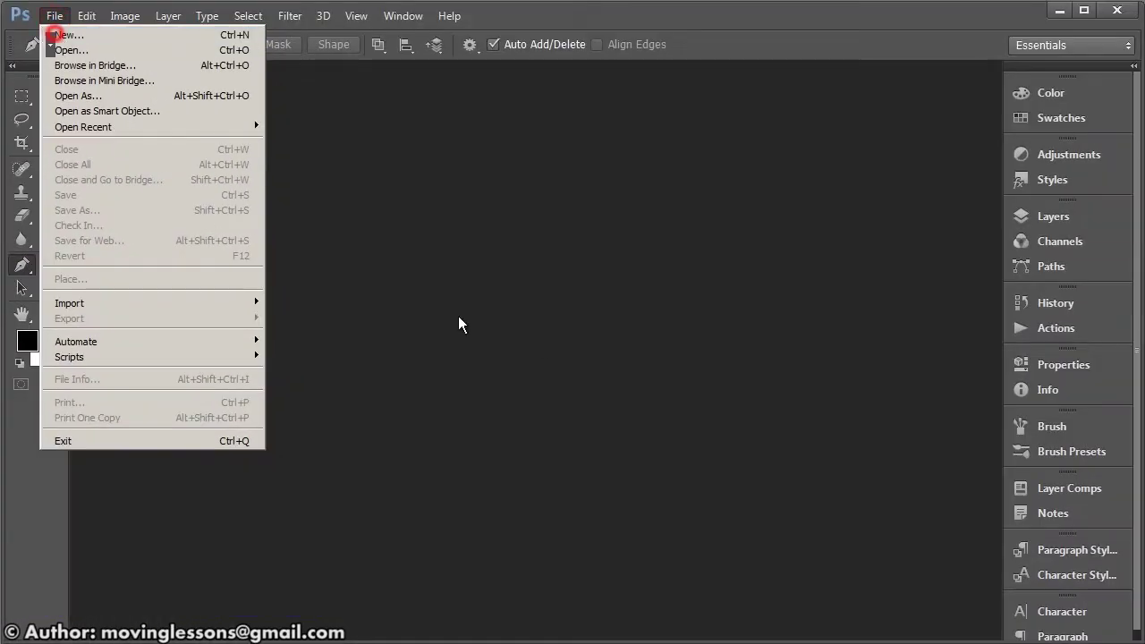
# Create the blank Untitled-1 image and place the path's straight zigzag corner anchors.
pyautogui.click(793, 136)
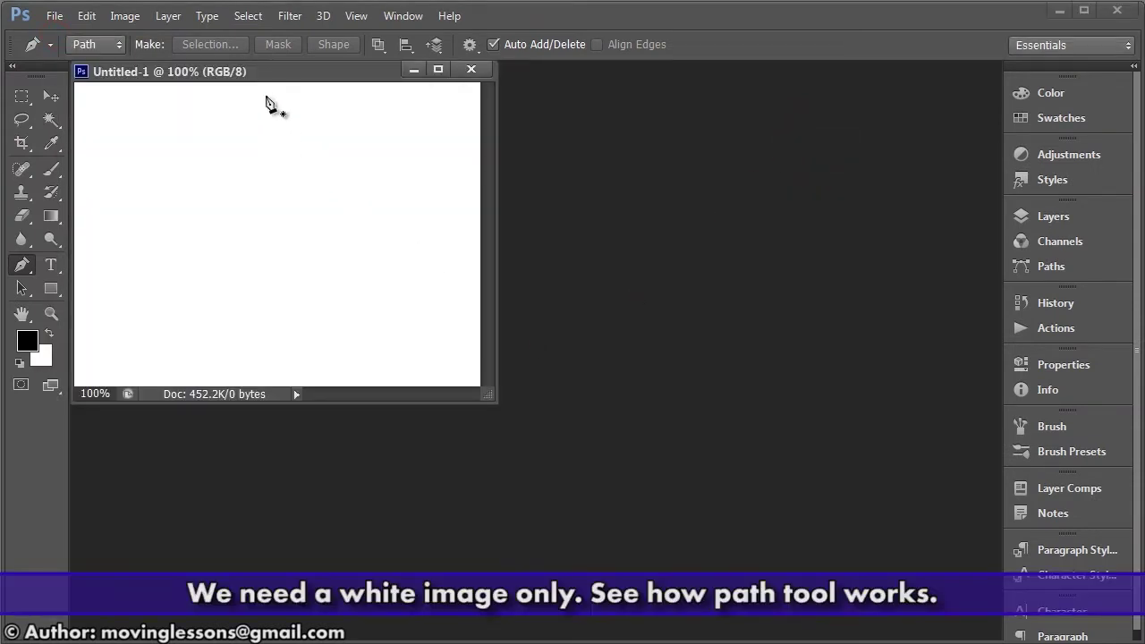
pyautogui.moveTo(259, 77); pyautogui.dragTo(258, 184)
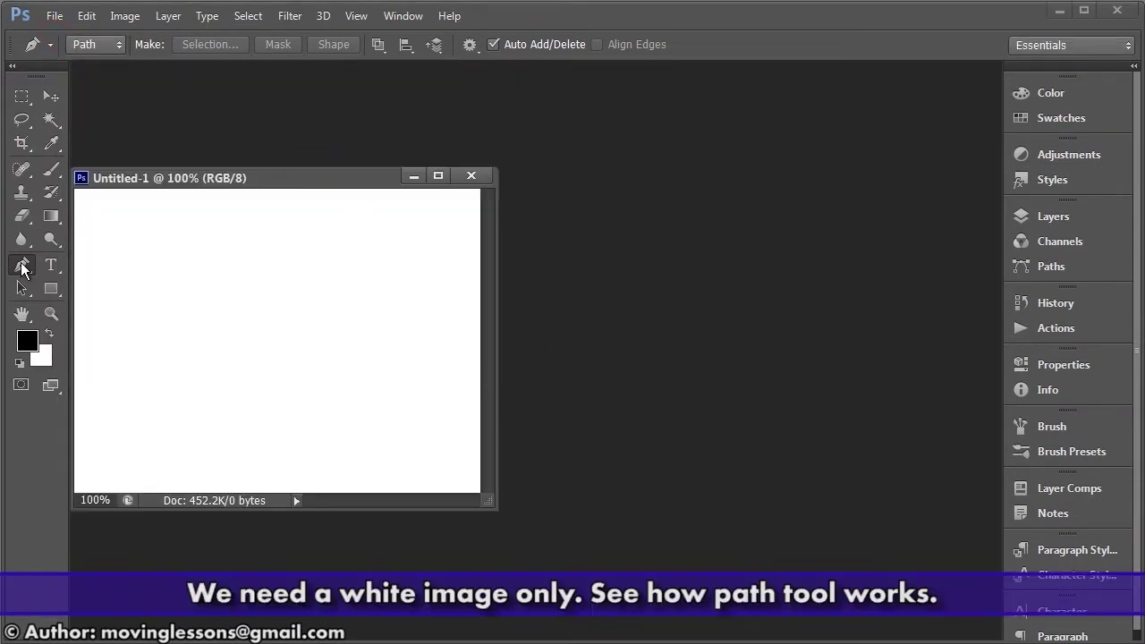
pyautogui.click(166, 241)
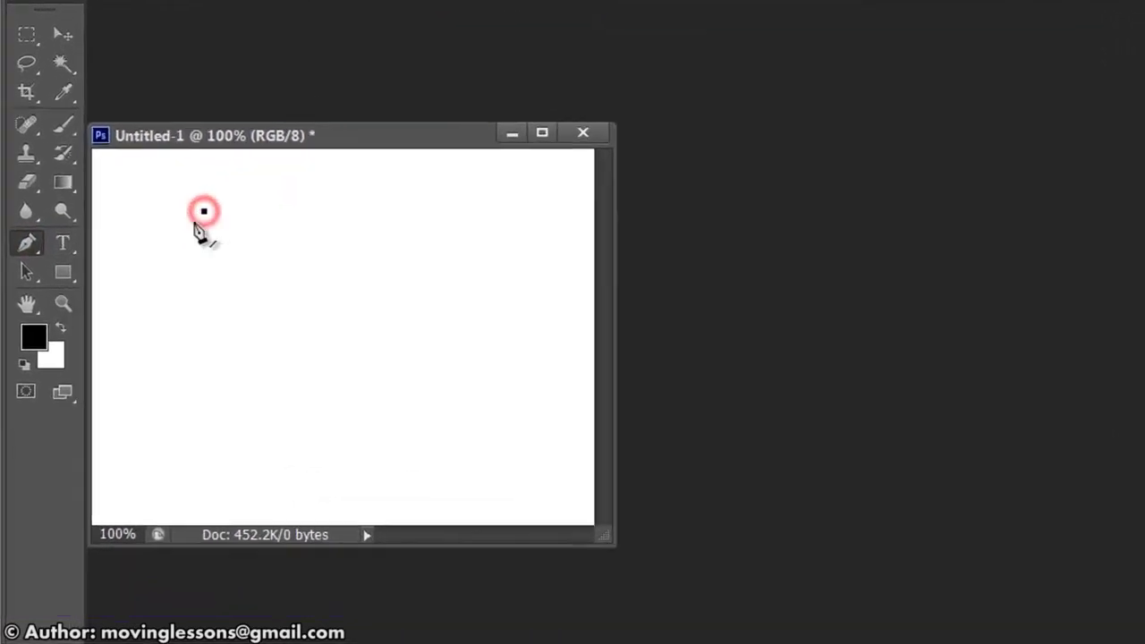
pyautogui.click(140, 275)
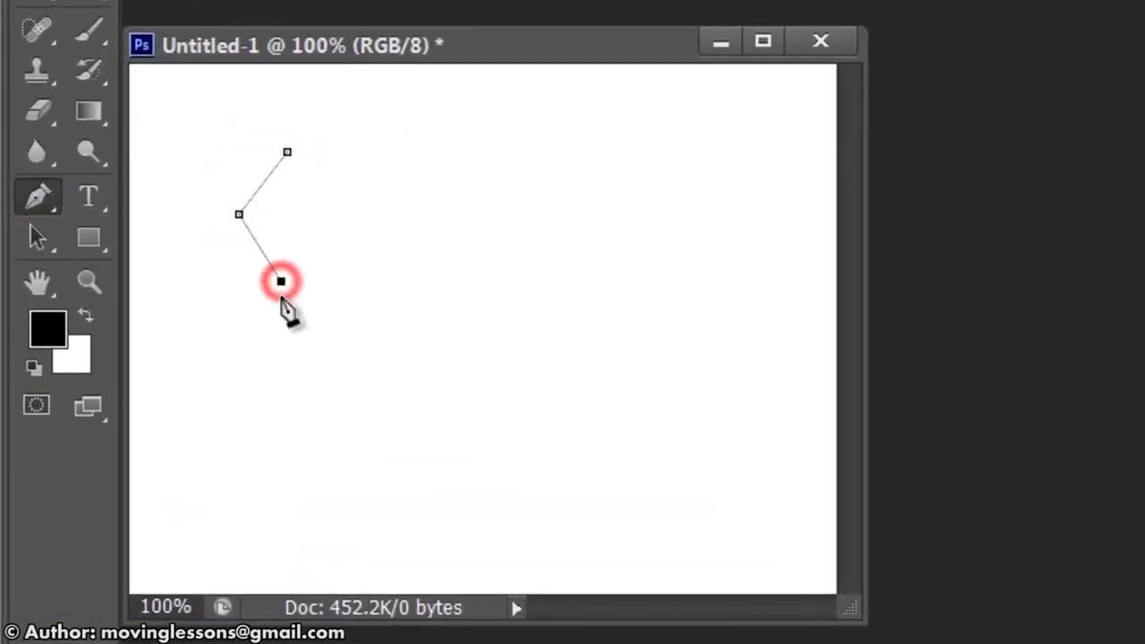
pyautogui.click(240, 348)
pyautogui.click(311, 387)
pyautogui.click(298, 451)
pyautogui.click(441, 415)
pyautogui.click(518, 489)
pyautogui.click(645, 425)
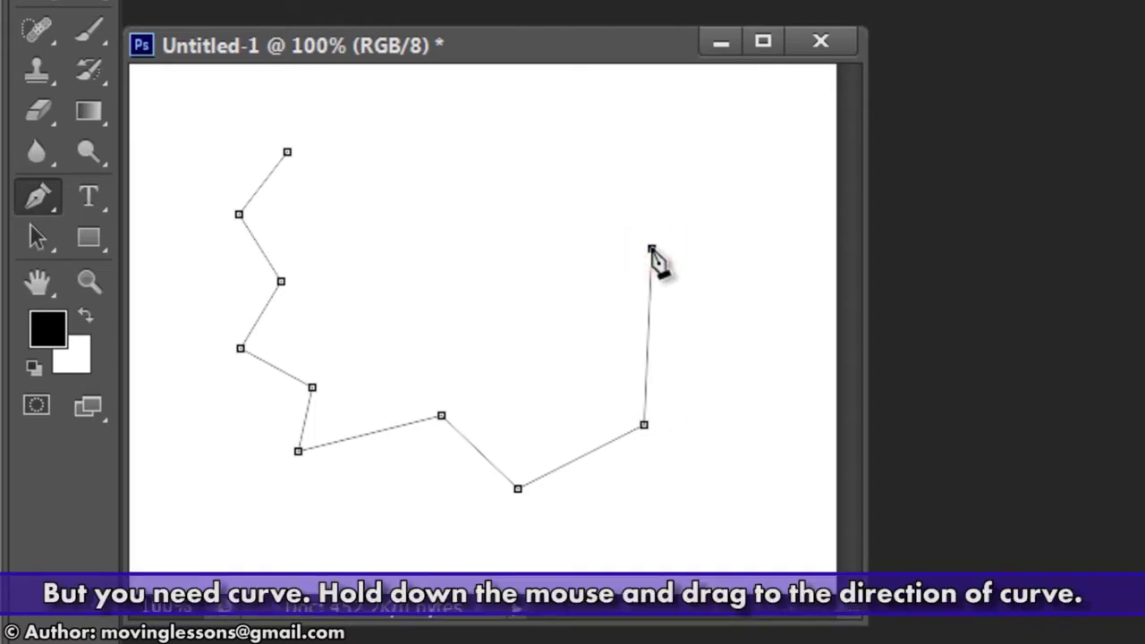
# Add three curved anchor points and close the path at its starting point.
pyautogui.moveTo(652, 250); pyautogui.dragTo(591, 208)
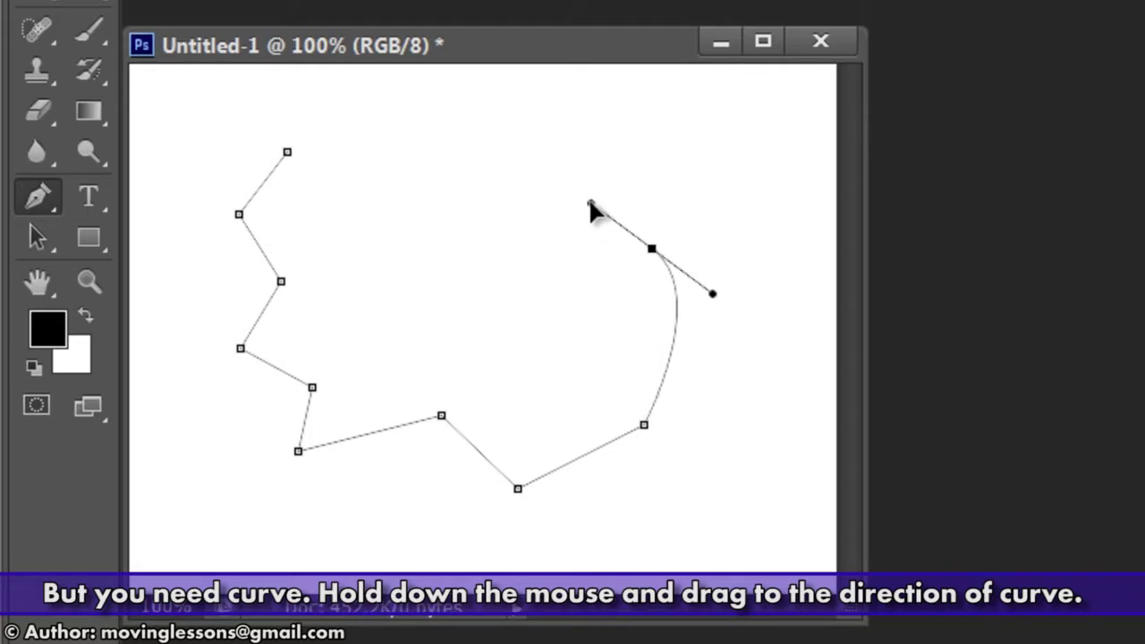
pyautogui.moveTo(474, 288); pyautogui.dragTo(445, 243)
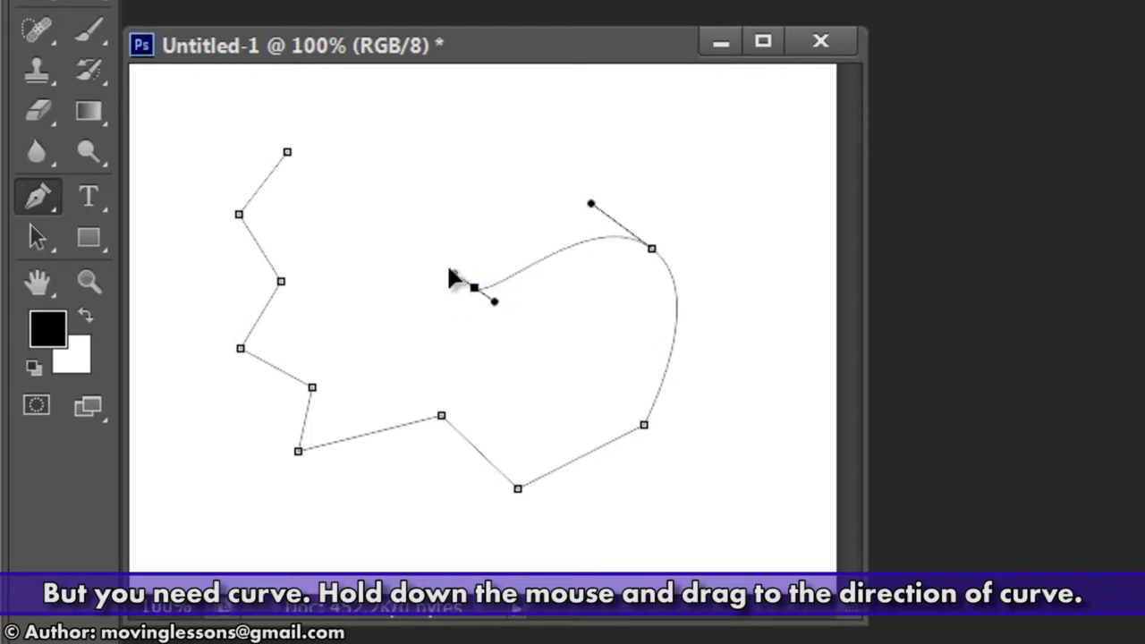
pyautogui.moveTo(469, 153); pyautogui.dragTo(446, 136)
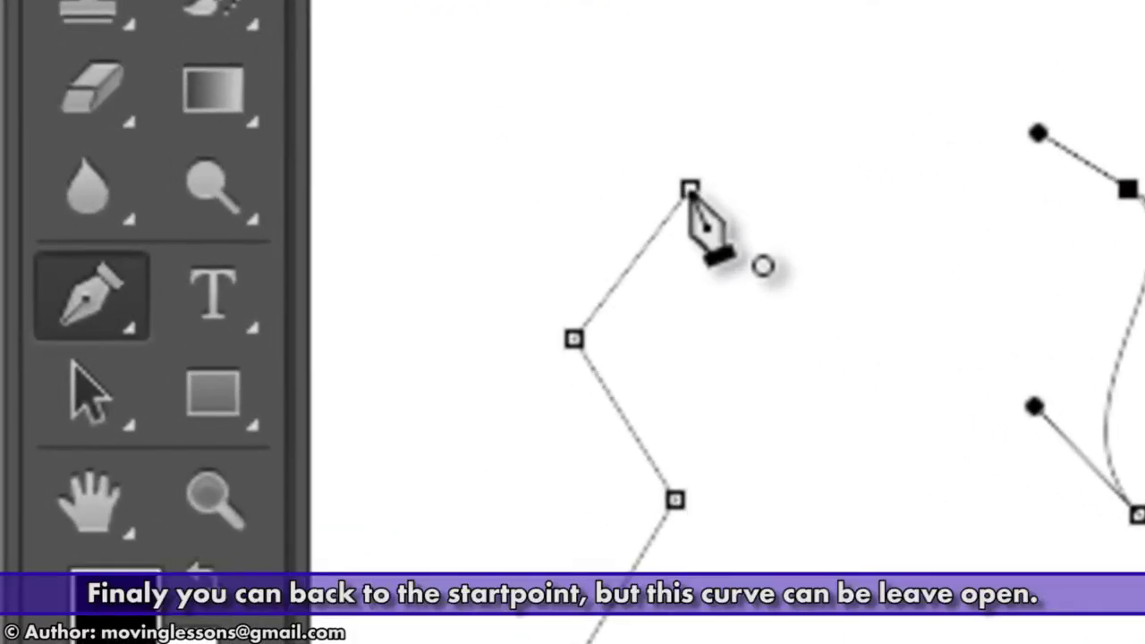
pyautogui.click(691, 190)
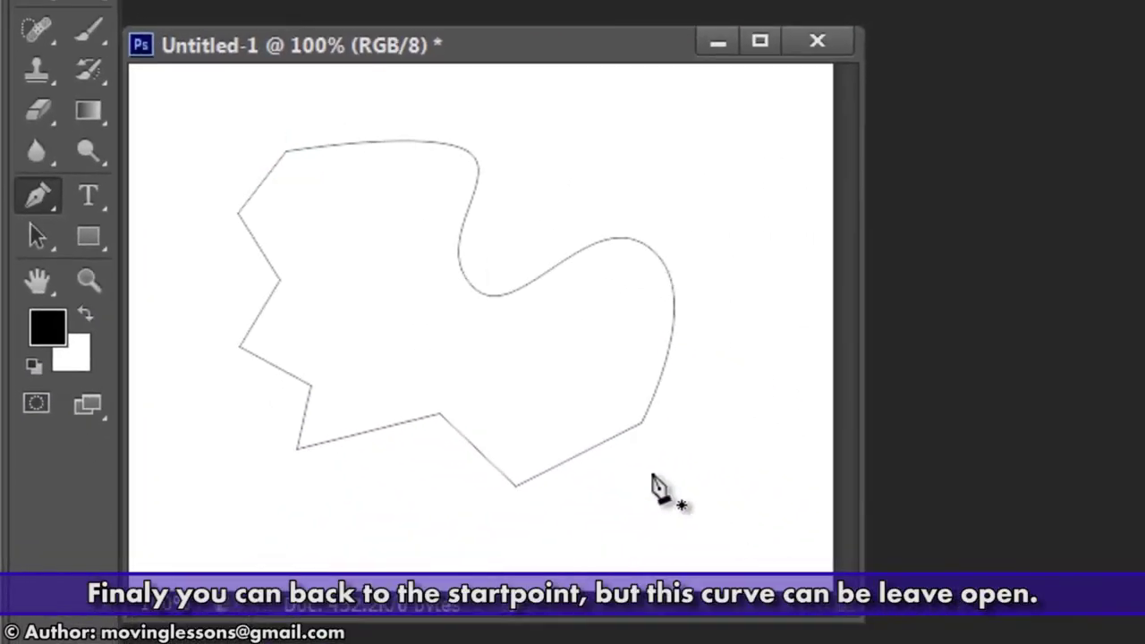
pyautogui.click(32, 238)
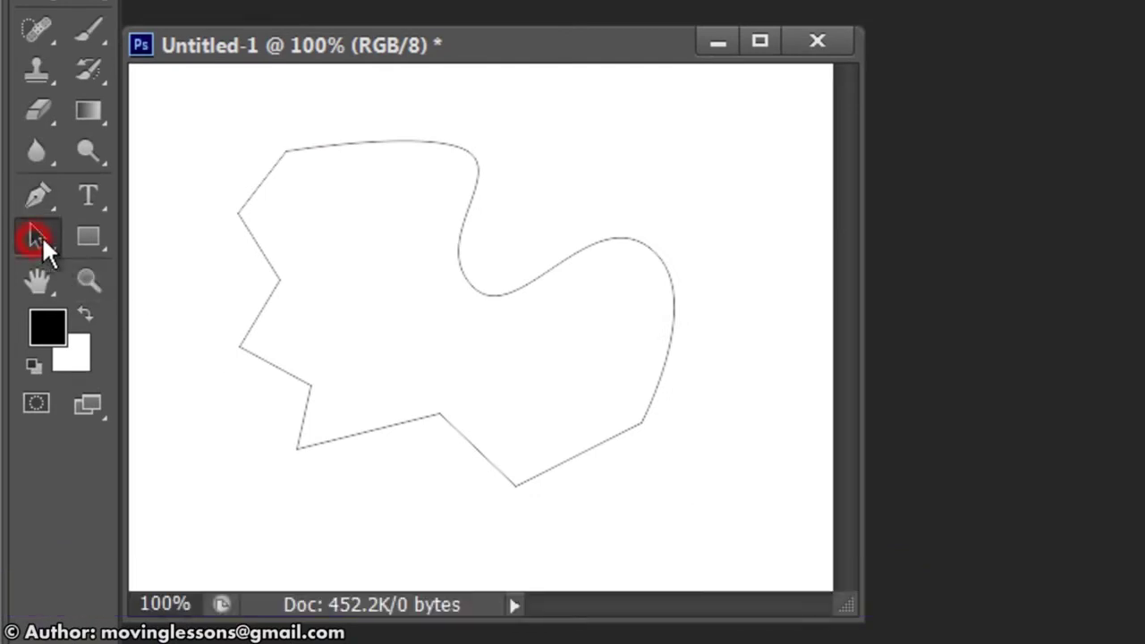
# Nudge the path, then use the Direct Selection Tool to drag the top anchor upward.
pyautogui.moveTo(406, 152)
pyautogui.mouseDown()
pyautogui.moveTo(490, 158)
pyautogui.moveTo(357, 159)
pyautogui.moveTo(457, 201)
pyautogui.moveTo(448, 152)
pyautogui.moveTo(407, 154)
pyautogui.mouseUp()
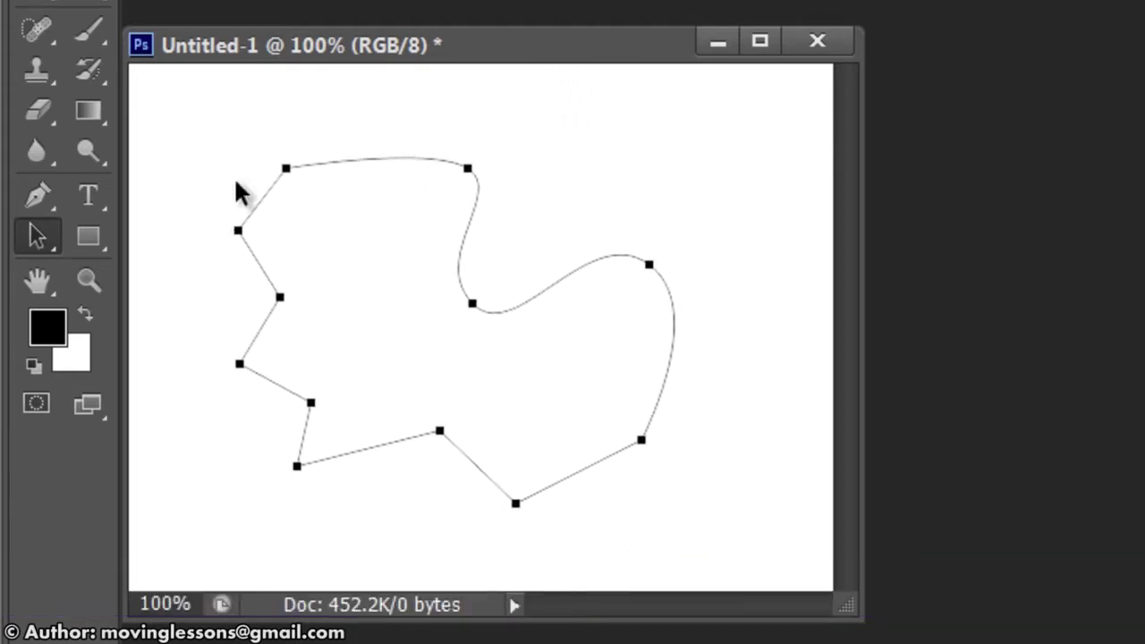
pyautogui.click(36, 236)
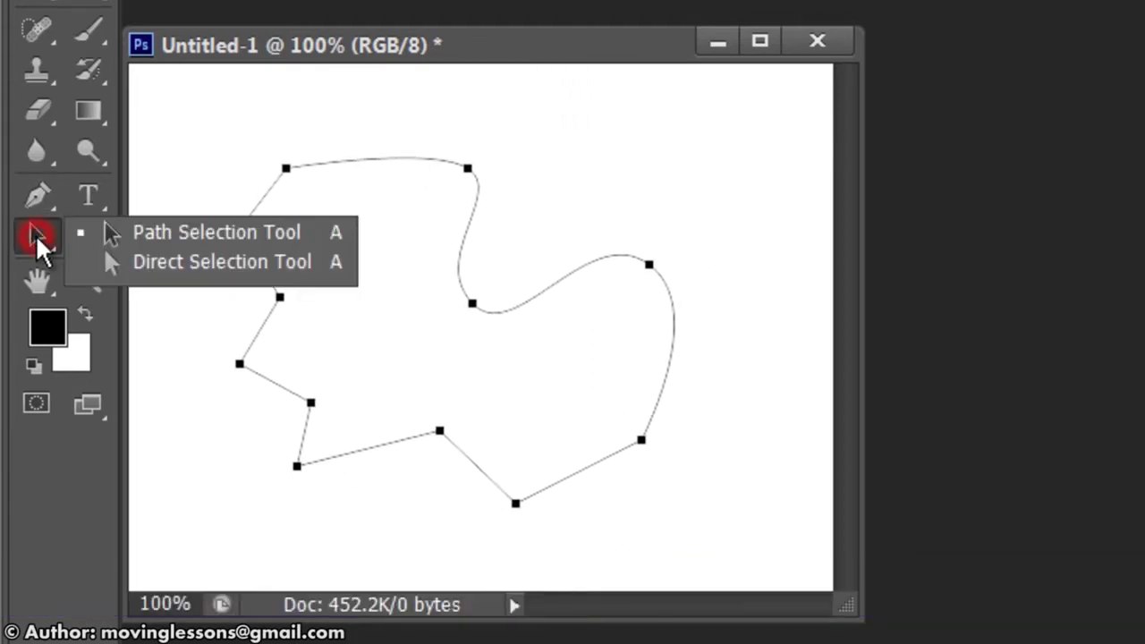
pyautogui.click(125, 263)
pyautogui.click(376, 258)
pyautogui.click(461, 174)
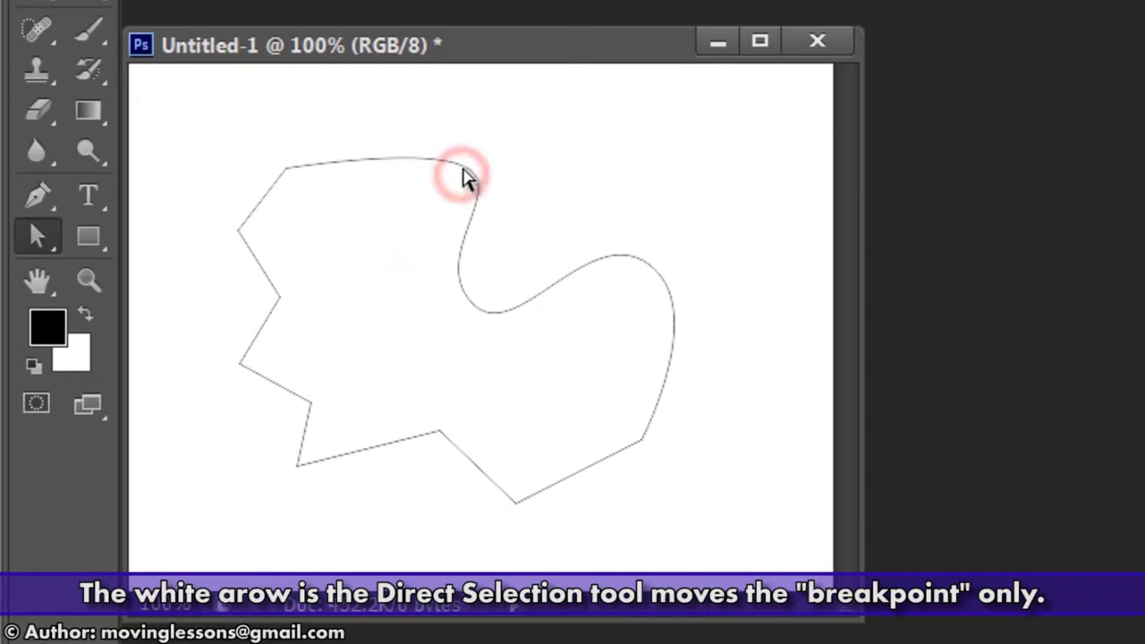
pyautogui.click(465, 179)
pyautogui.moveTo(466, 170)
pyautogui.mouseDown()
pyautogui.moveTo(380, 255)
pyautogui.moveTo(456, 143)
pyautogui.mouseUp()
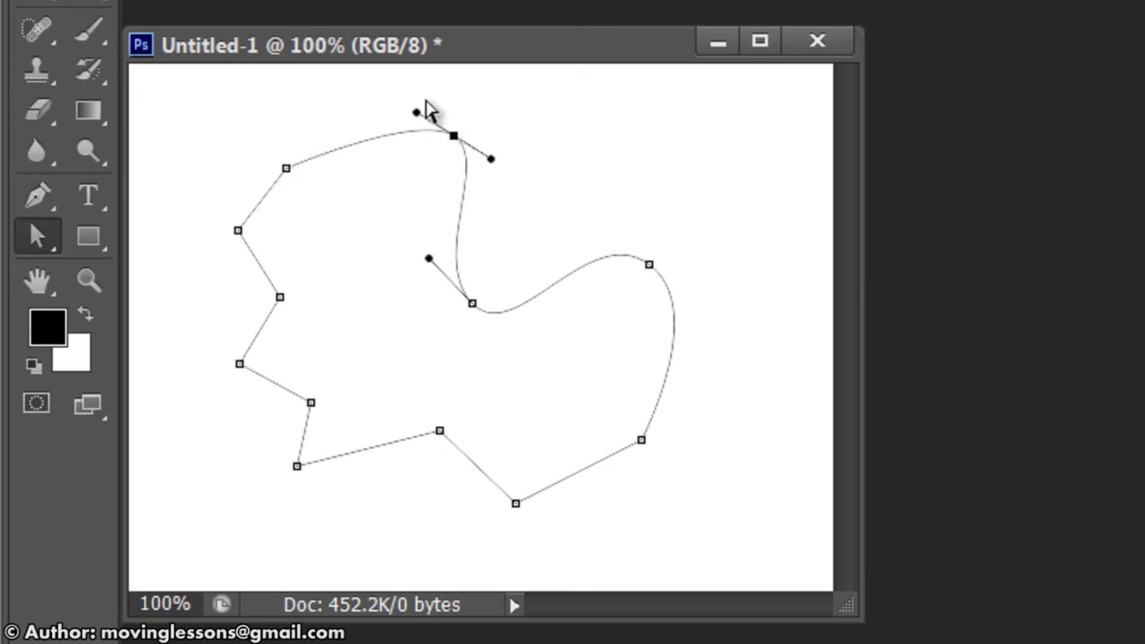
# Box-select the three right-curve anchors plus the lower-left anchor and shift them together.
pyautogui.click(378, 88)
pyautogui.moveTo(375, 95)
pyautogui.mouseDown()
pyautogui.moveTo(651, 430)
pyautogui.moveTo(657, 362)
pyautogui.mouseUp()
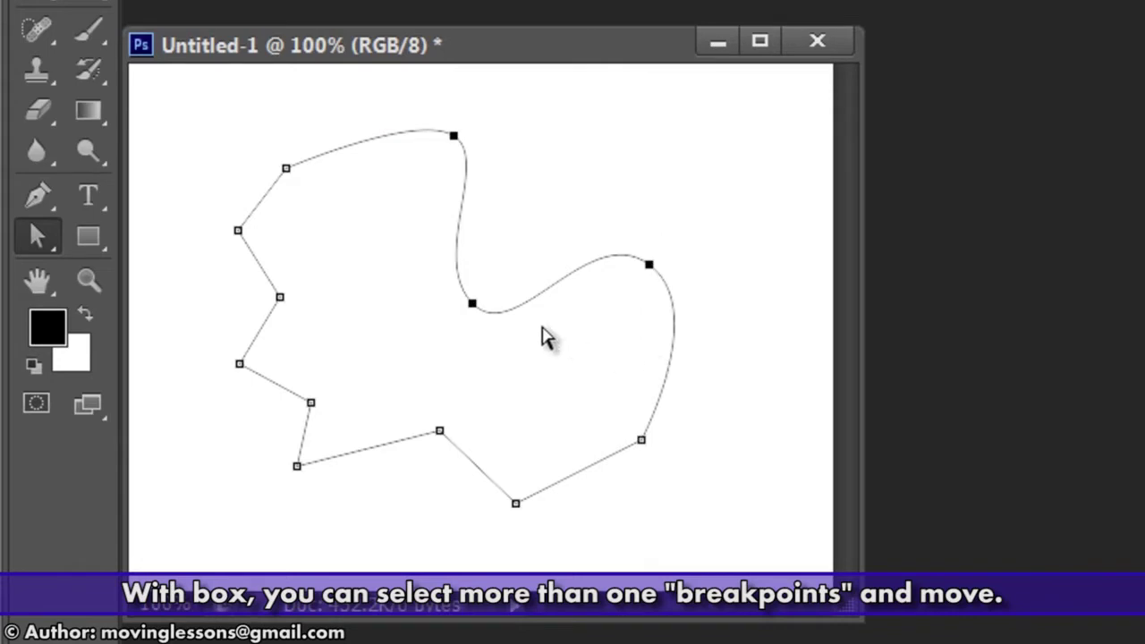
pyautogui.moveTo(475, 306)
pyautogui.mouseDown()
pyautogui.moveTo(453, 327)
pyautogui.moveTo(495, 276)
pyautogui.moveTo(419, 380)
pyautogui.moveTo(504, 276)
pyautogui.moveTo(475, 313)
pyautogui.mouseUp()
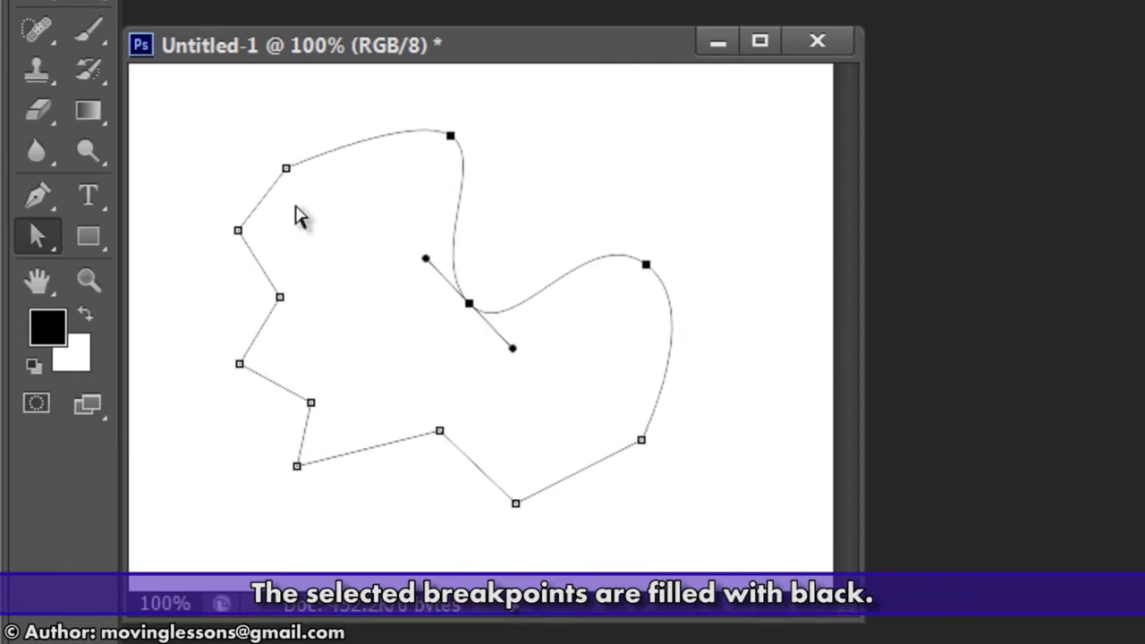
pyautogui.click(223, 143)
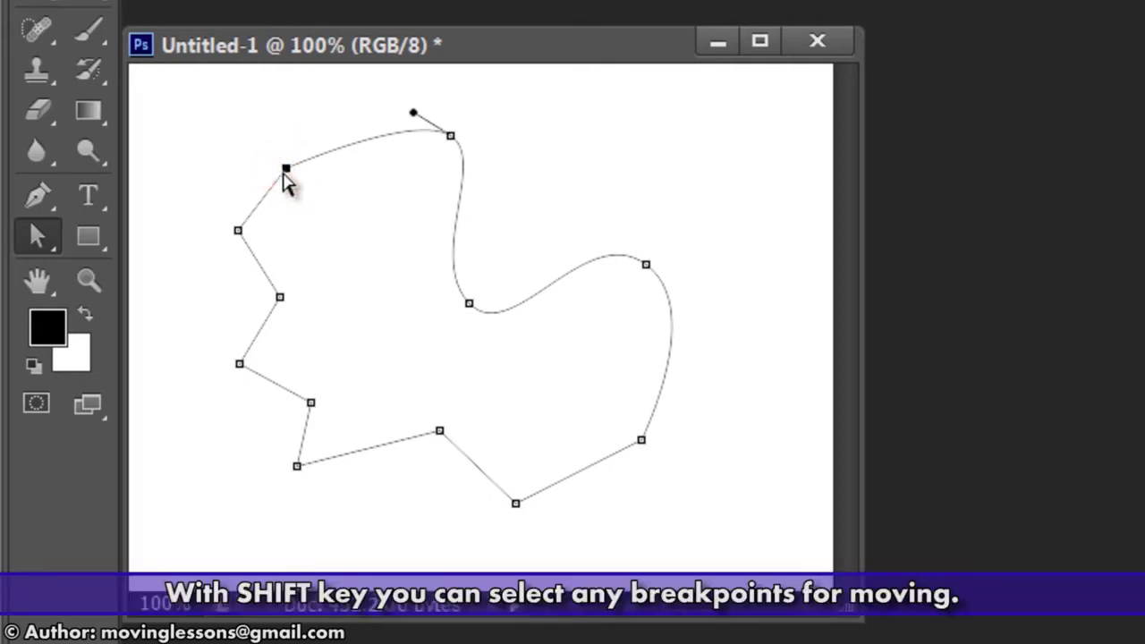
pyautogui.keyDown('shift'); pyautogui.click(297, 467); pyautogui.keyUp('shift')
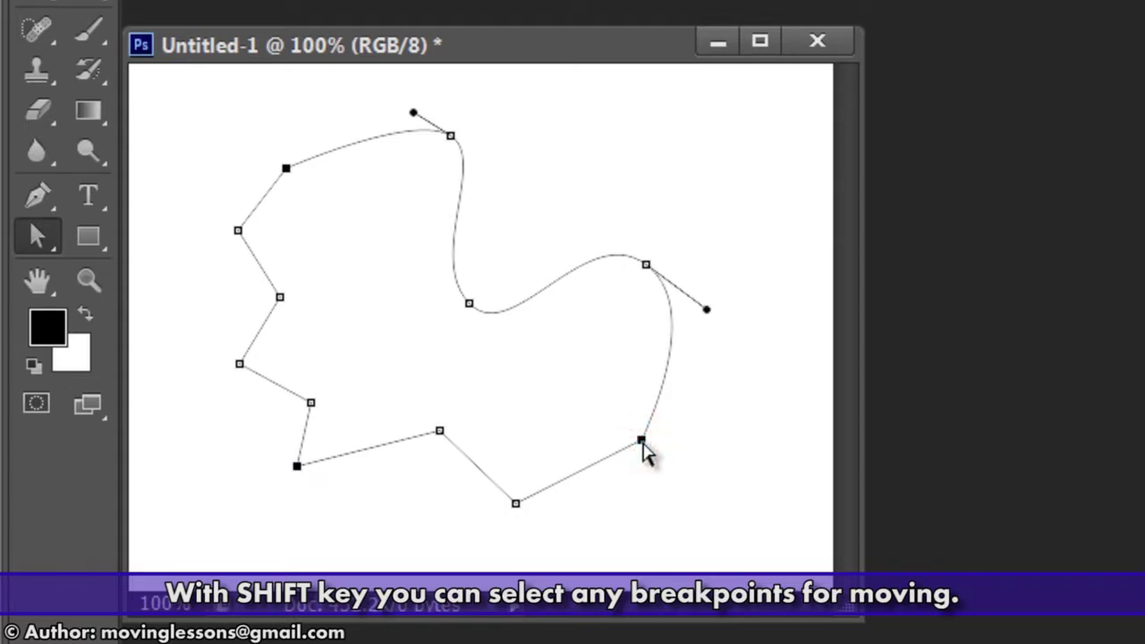
pyautogui.moveTo(642, 443)
pyautogui.mouseDown()
pyautogui.moveTo(625, 476)
pyautogui.moveTo(674, 452)
pyautogui.mouseUp()
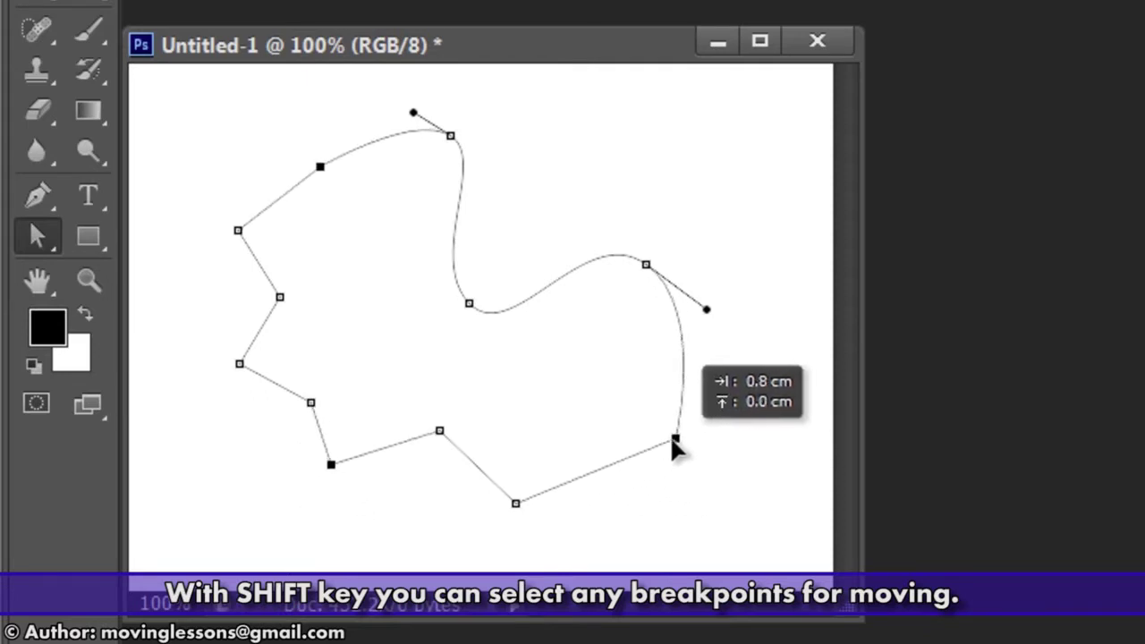
pyautogui.moveTo(675, 452); pyautogui.dragTo(677, 454)
# Select the upper-left and lower anchors together and move them up and to the left.
pyautogui.click(703, 426)
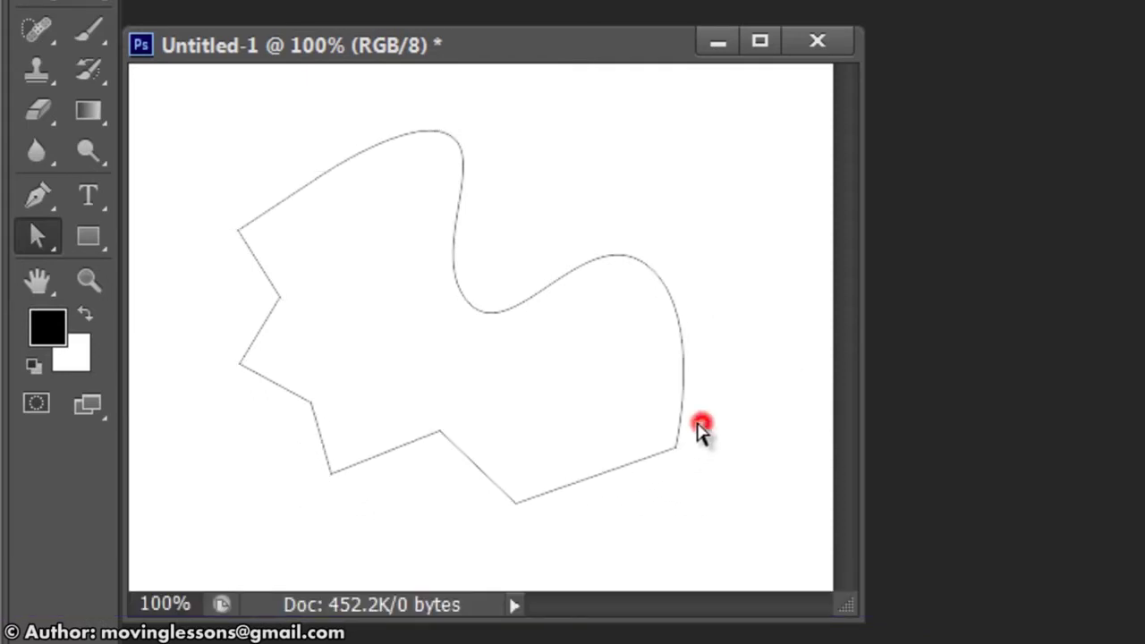
pyautogui.moveTo(182, 153); pyautogui.dragTo(376, 276)
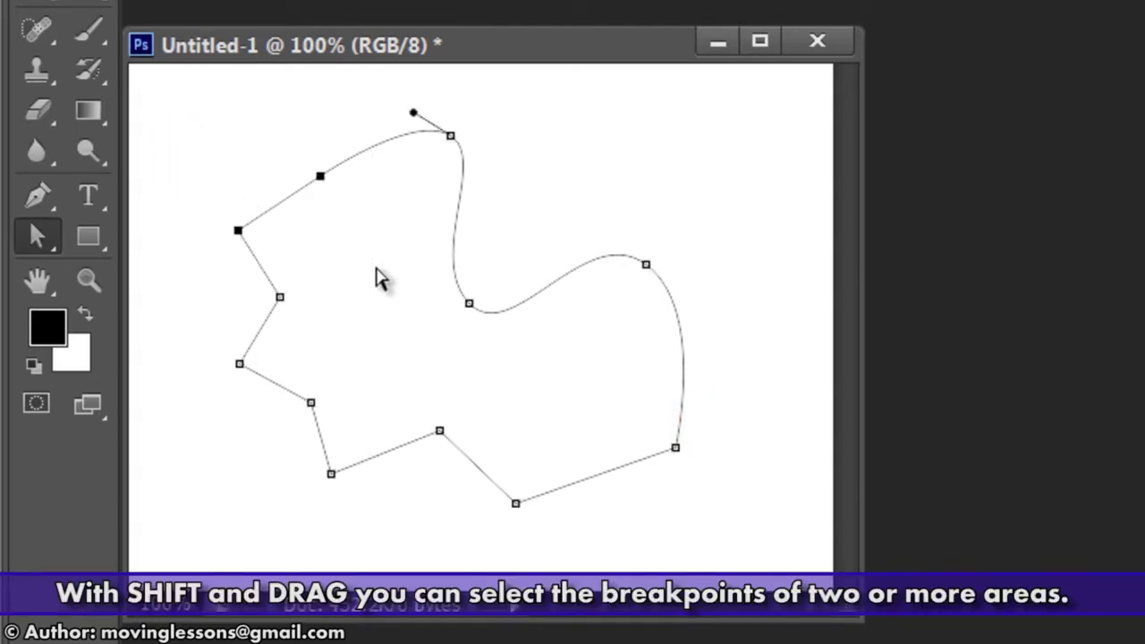
pyautogui.moveTo(476, 560); pyautogui.dragTo(793, 442)
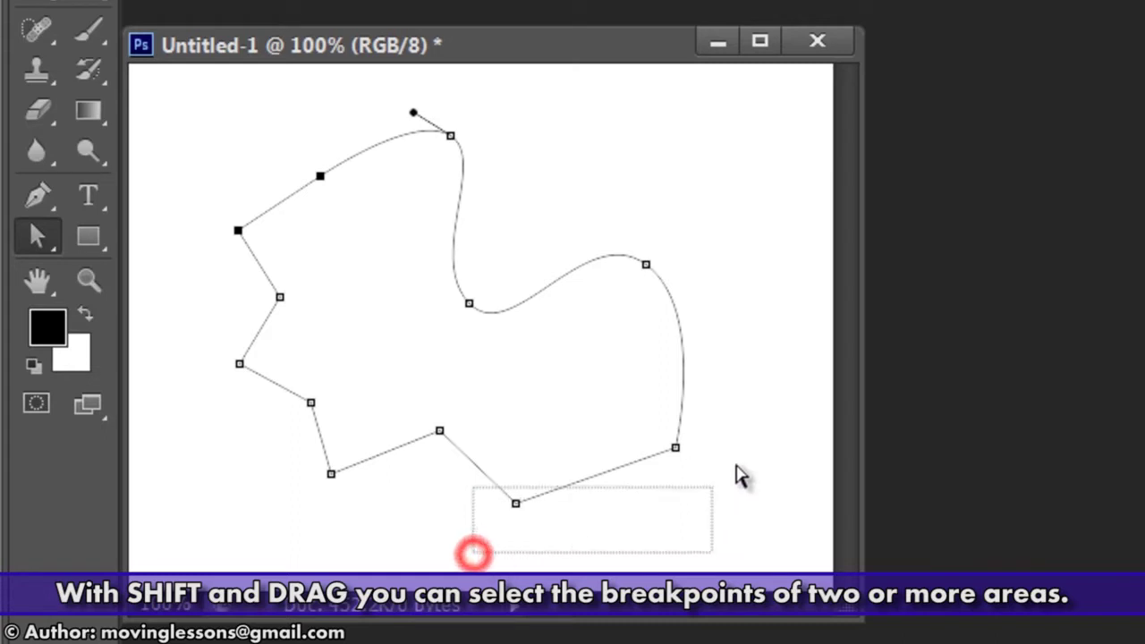
pyautogui.moveTo(676, 451)
pyautogui.mouseDown()
pyautogui.moveTo(640, 425)
pyautogui.moveTo(692, 462)
pyautogui.moveTo(641, 493)
pyautogui.moveTo(634, 420)
pyautogui.moveTo(682, 445)
pyautogui.moveTo(654, 486)
pyautogui.moveTo(642, 444)
pyautogui.mouseUp()
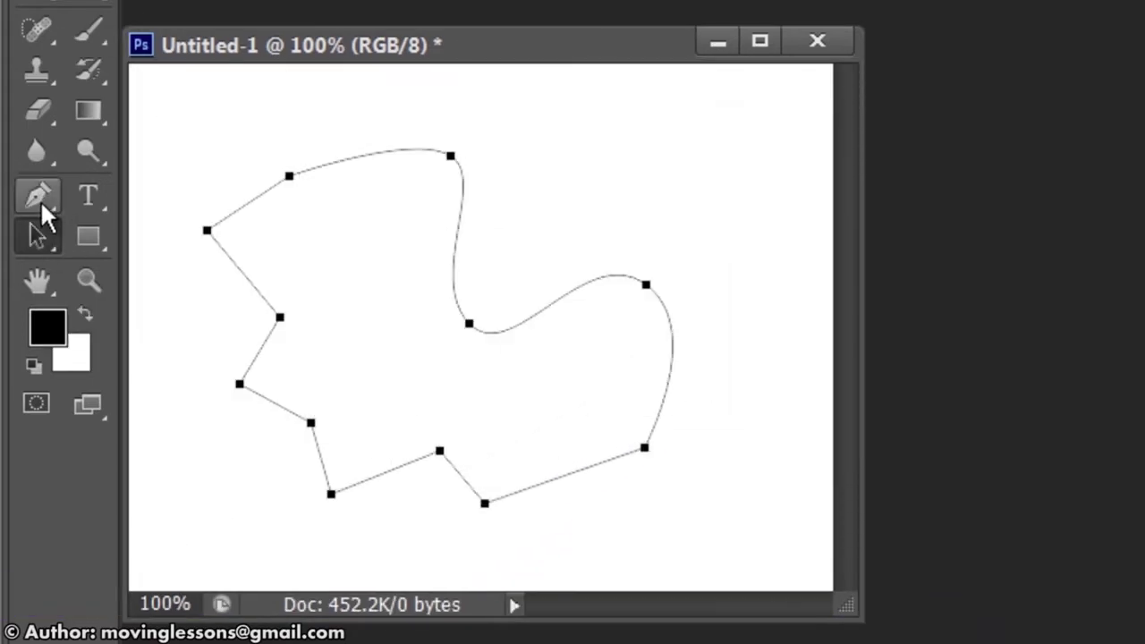
# Save the Work Path as Path 1 in the Paths panel and load it as a selection.
pyautogui.click(39, 200)
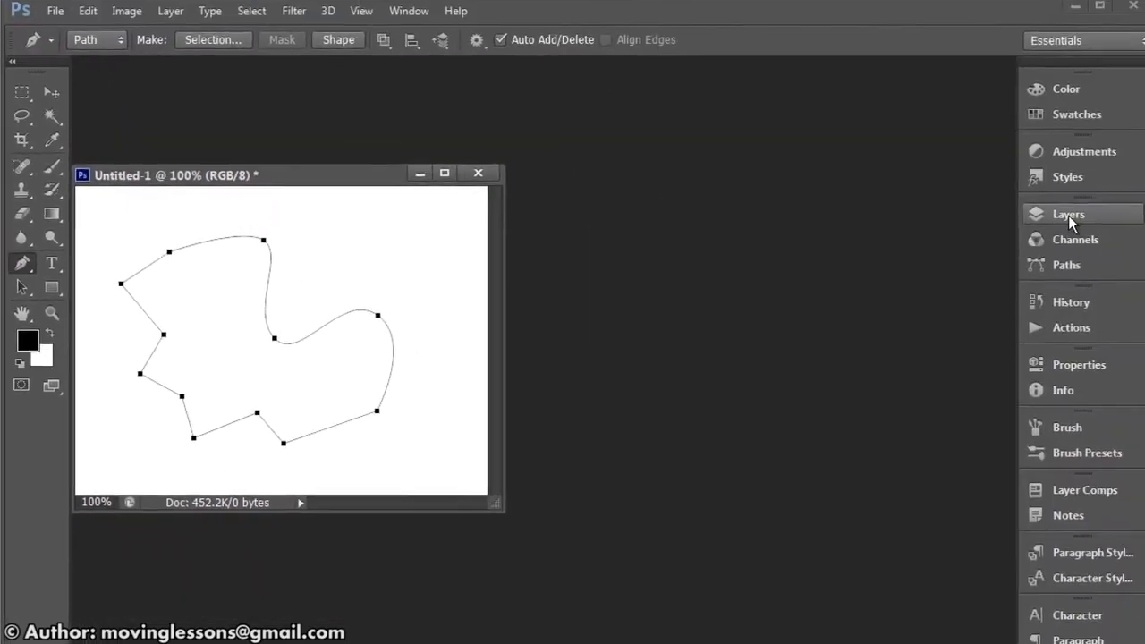
pyautogui.click(1054, 219)
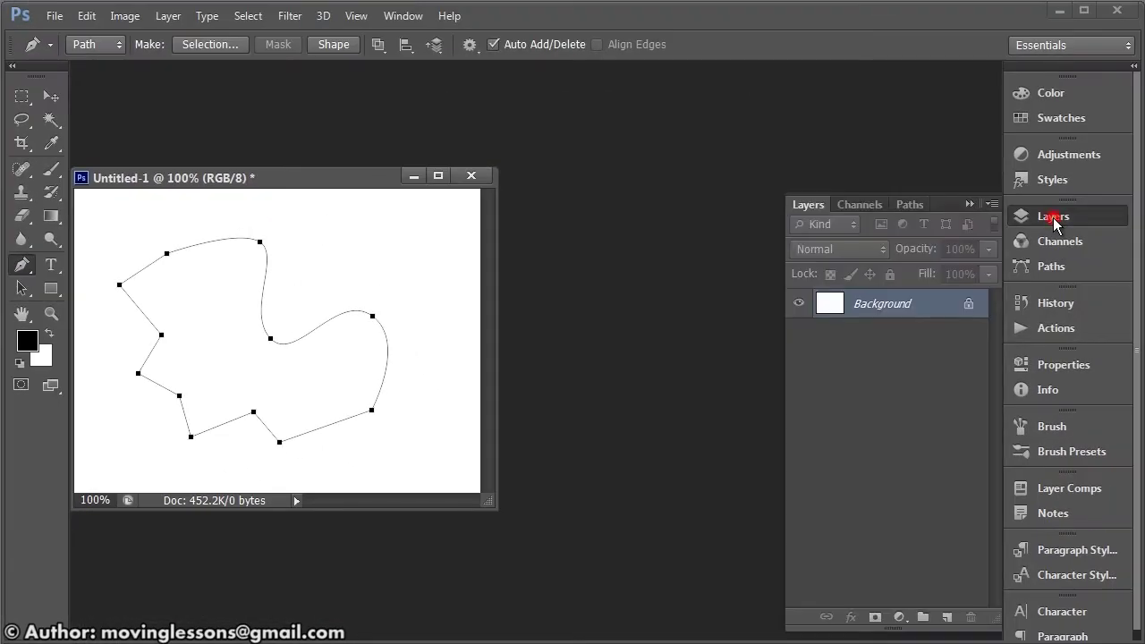
pyautogui.click(911, 205)
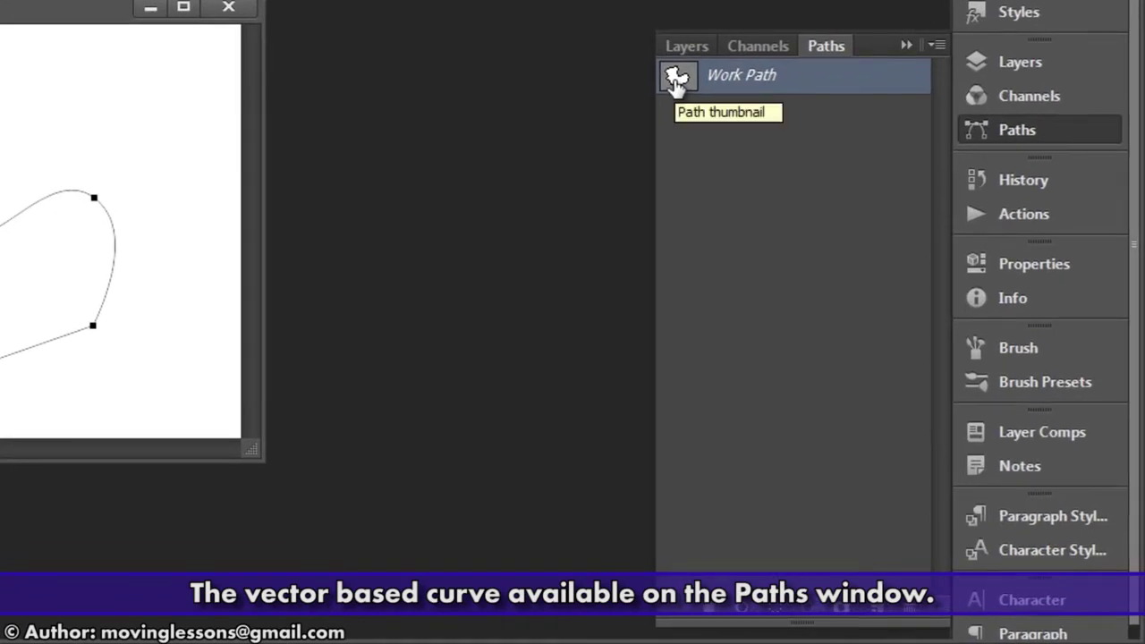
pyautogui.doubleClick(734, 79)
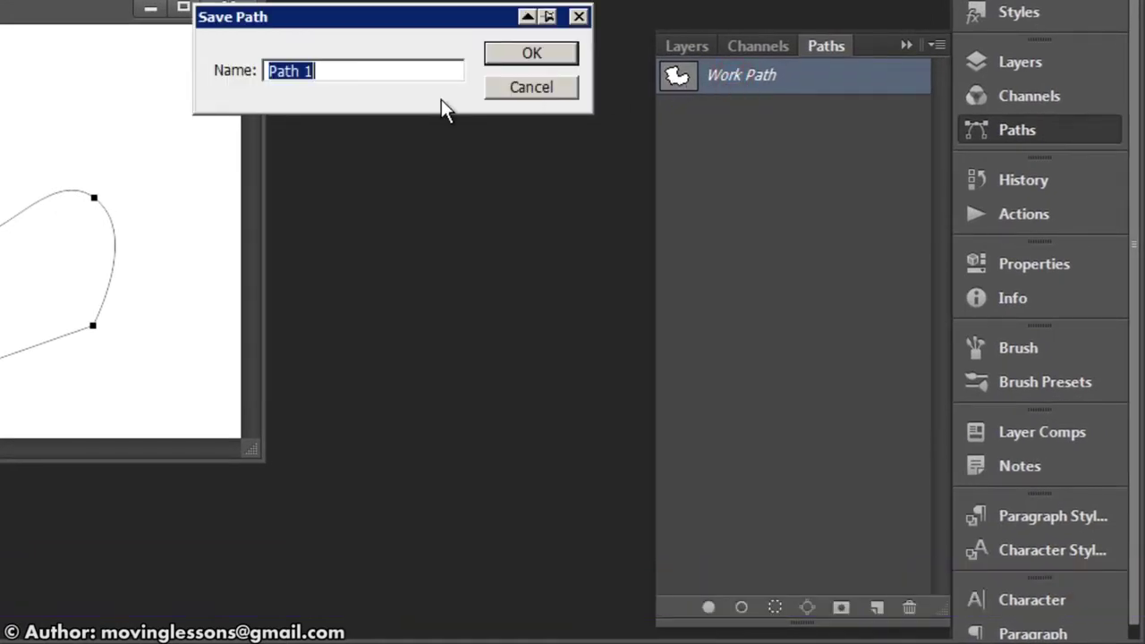
pyautogui.click(502, 54)
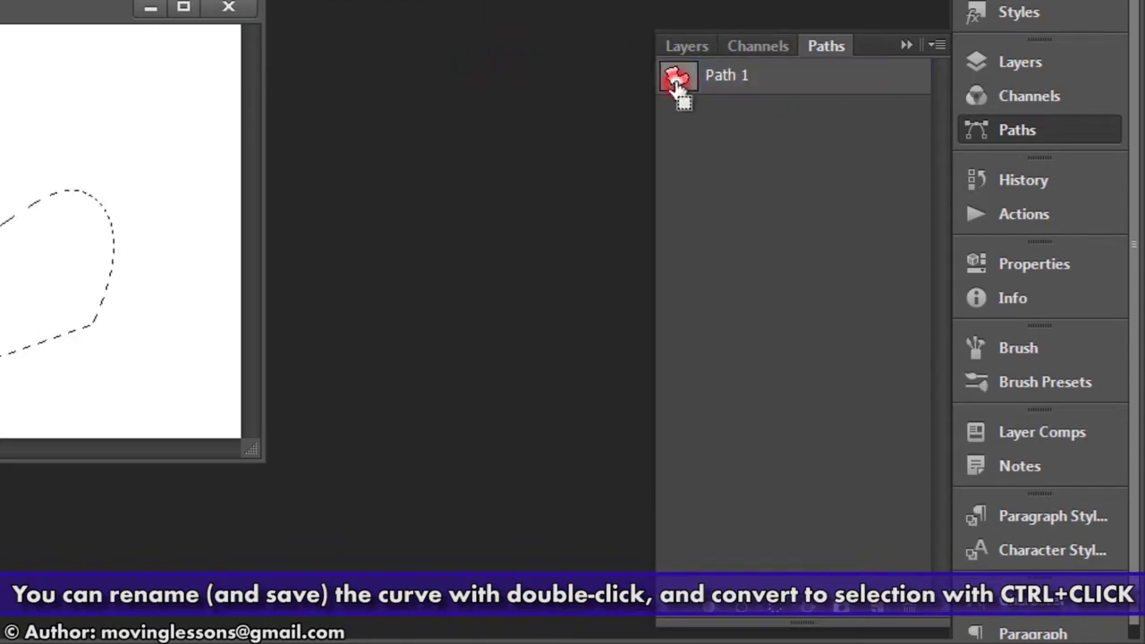
pyautogui.keyDown('ctrl'); pyautogui.click(677, 80); pyautogui.keyUp('ctrl')
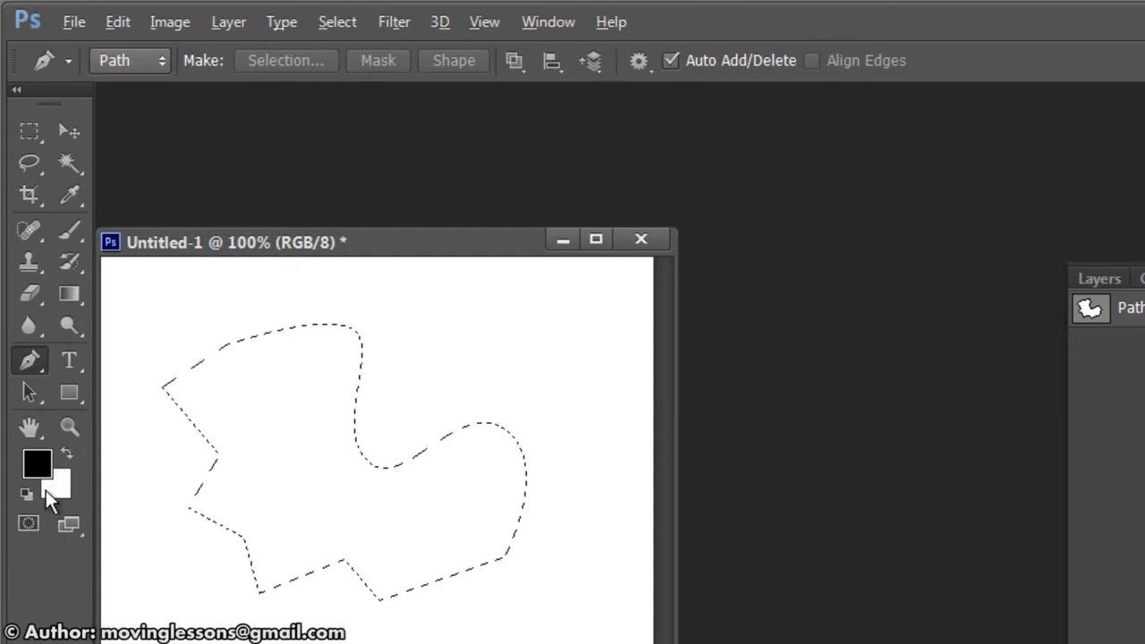
# Fill the path selection with black, deselect, zoom in to inspect, fit on screen, then undo the fill.
pyautogui.hotkey('alt', 'BackSpace')
pyautogui.hotkey('ctrl', 'd')
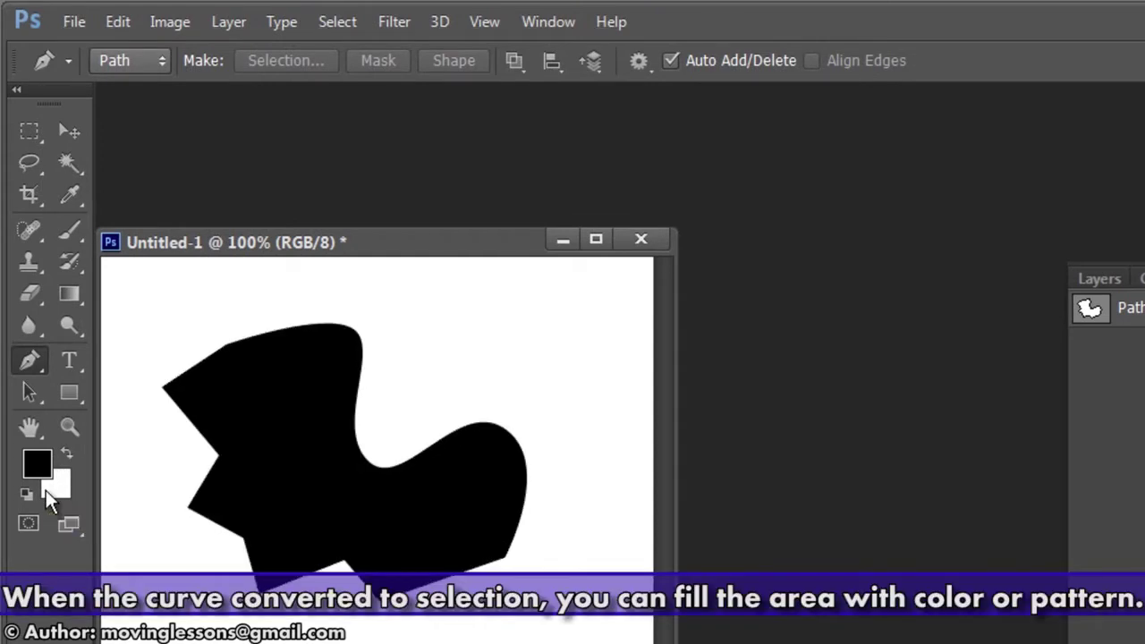
pyautogui.click(71, 428)
pyautogui.click(384, 385)
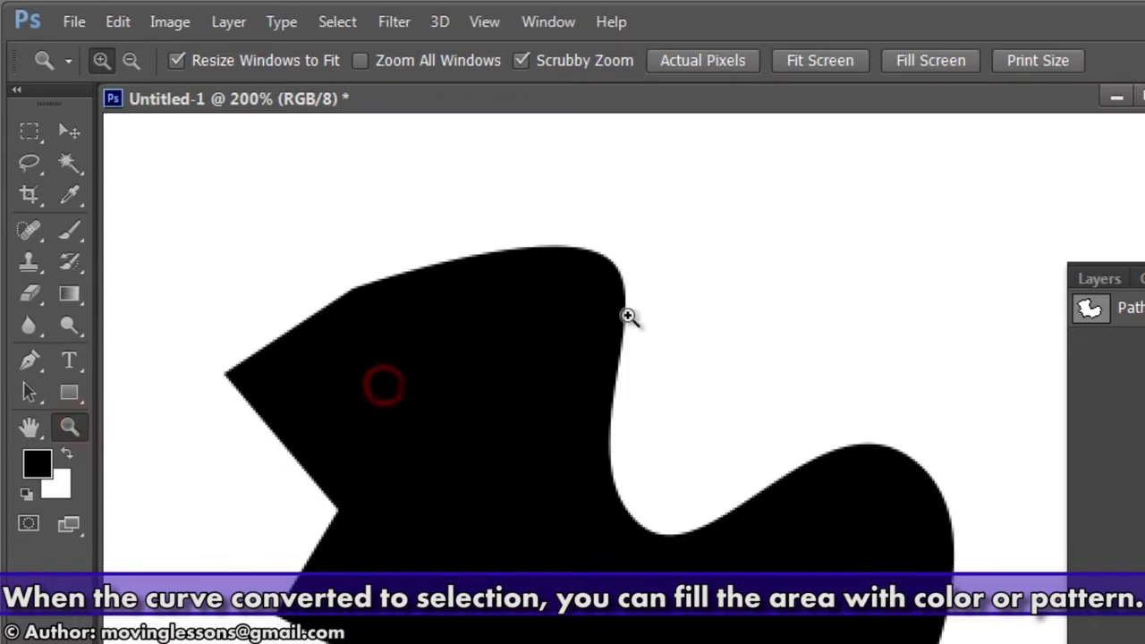
pyautogui.click(628, 315)
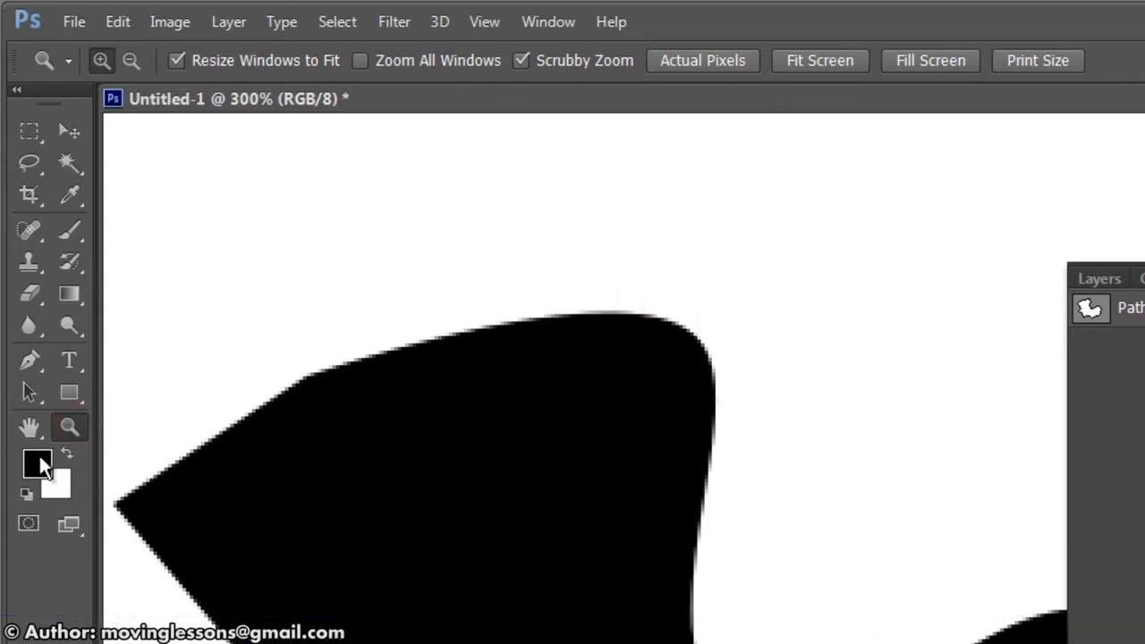
pyautogui.doubleClick(36, 431)
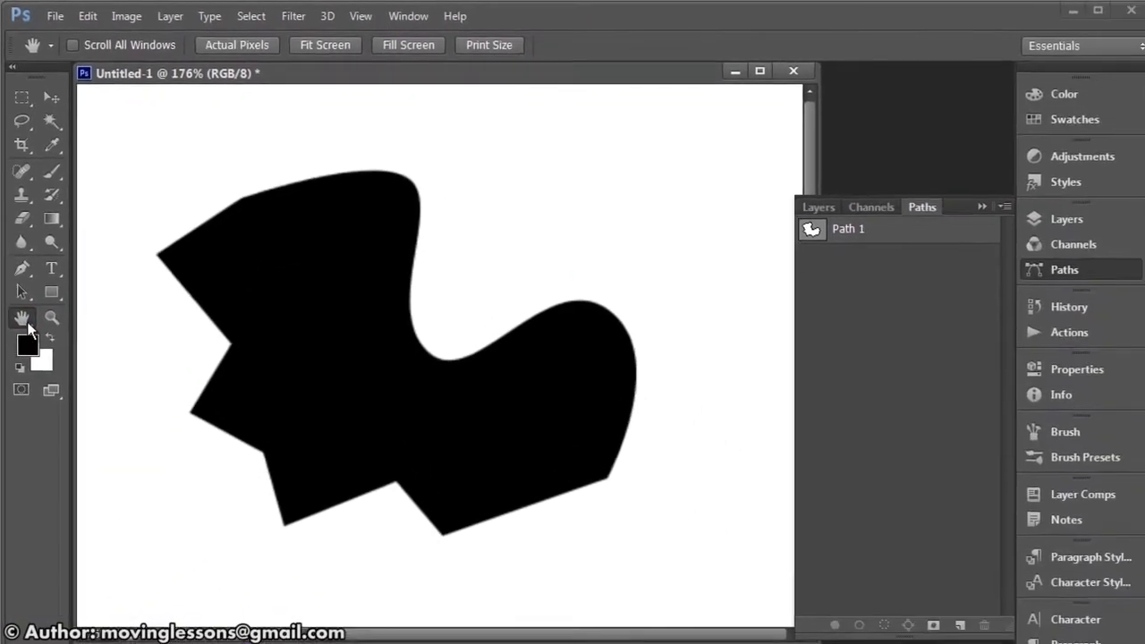
pyautogui.hotkey('ctrl', 'z')
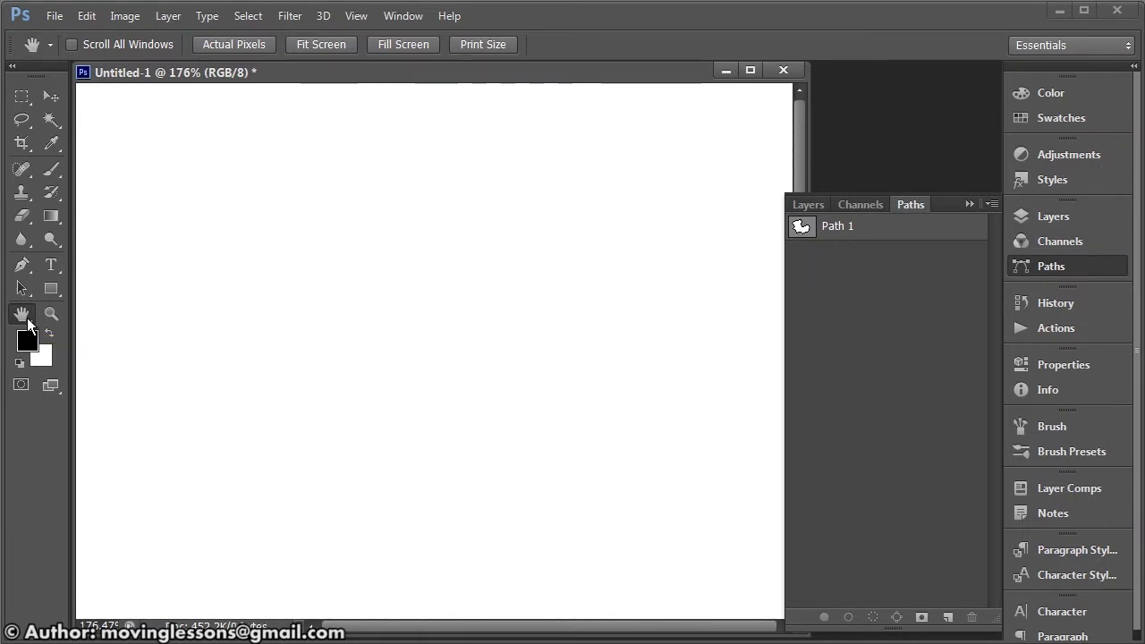
pyautogui.click(22, 267)
# Draw a path with seven corner anchors and three curved anchors, closing it at the start point.
pyautogui.click(228, 169)
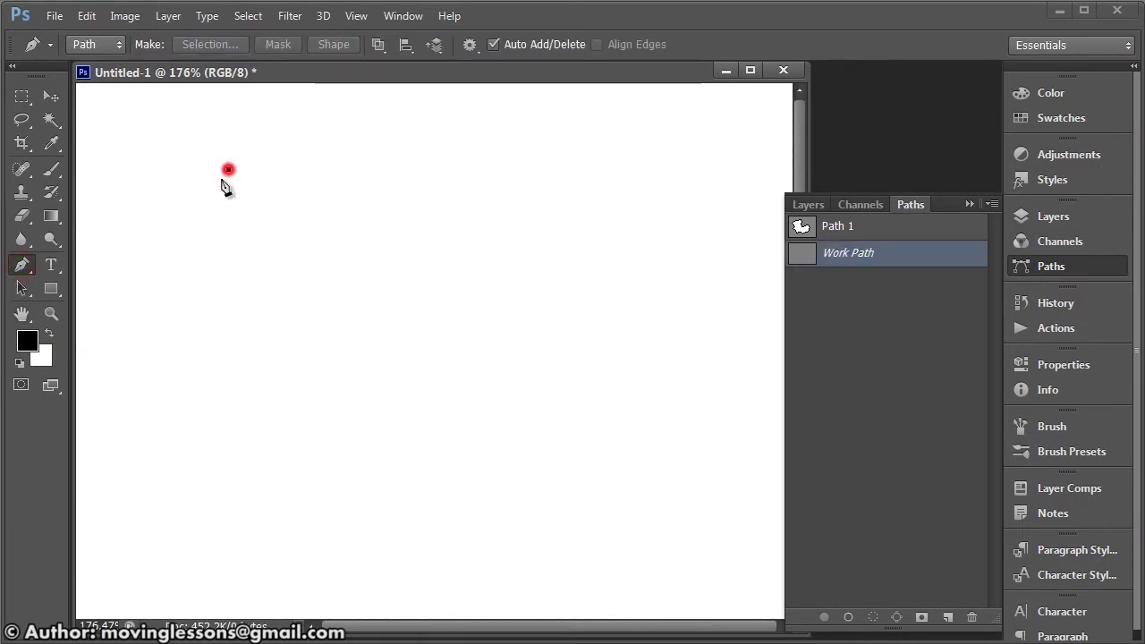
pyautogui.click(118, 283)
pyautogui.click(387, 368)
pyautogui.click(593, 504)
pyautogui.click(670, 355)
pyautogui.click(703, 207)
pyautogui.click(372, 151)
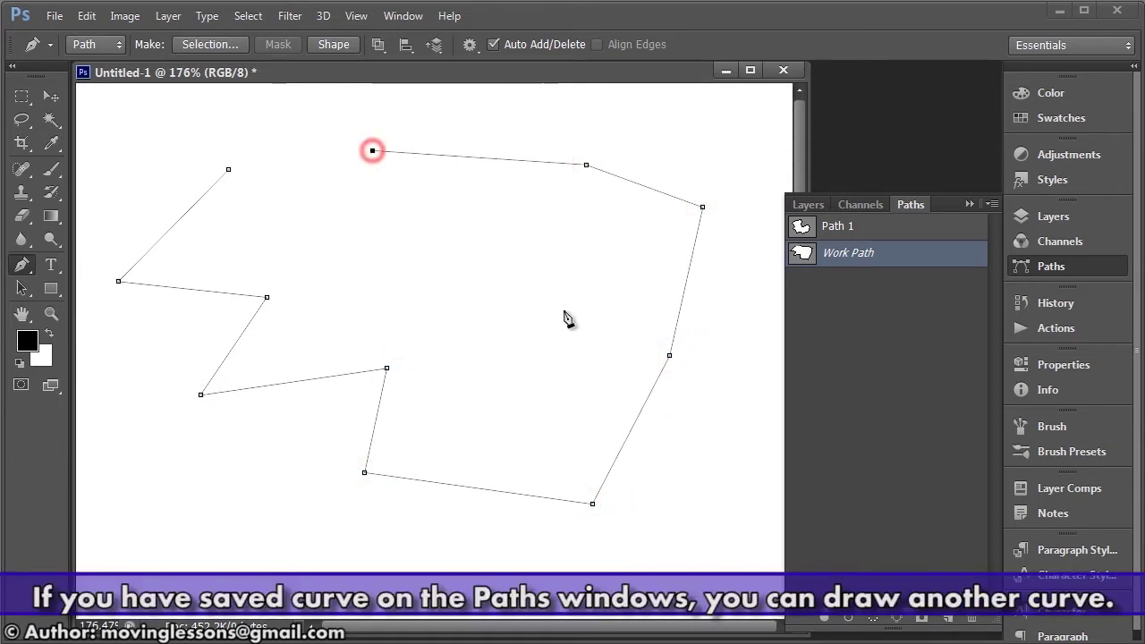
pyautogui.moveTo(573, 253); pyautogui.dragTo(551, 318)
pyautogui.moveTo(479, 329); pyautogui.dragTo(479, 285)
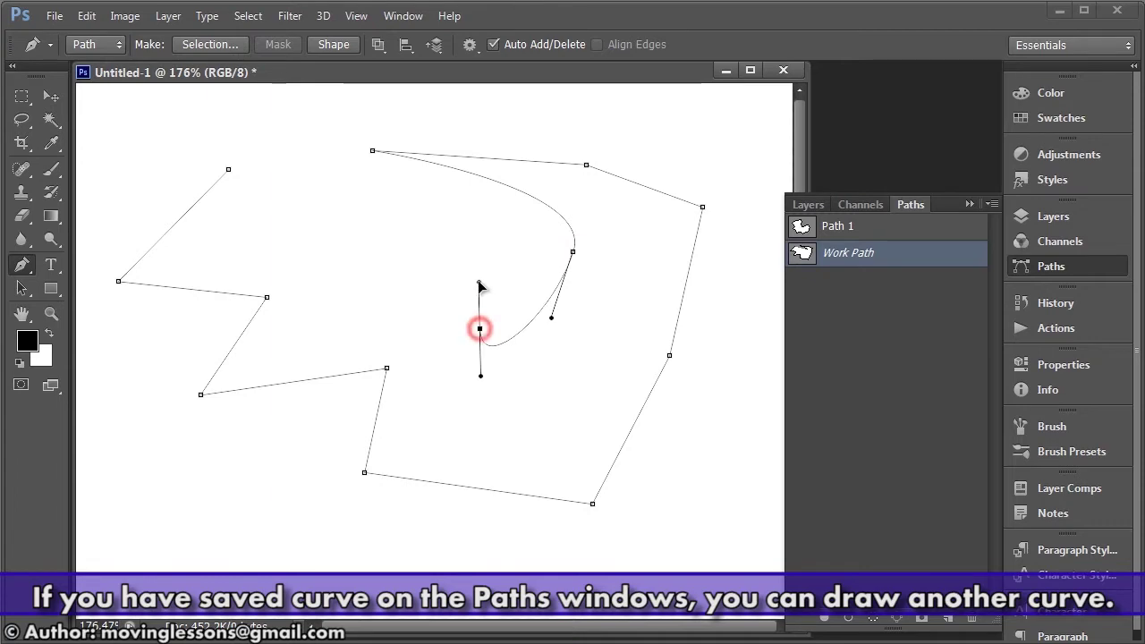
pyautogui.moveTo(289, 184); pyautogui.dragTo(269, 197)
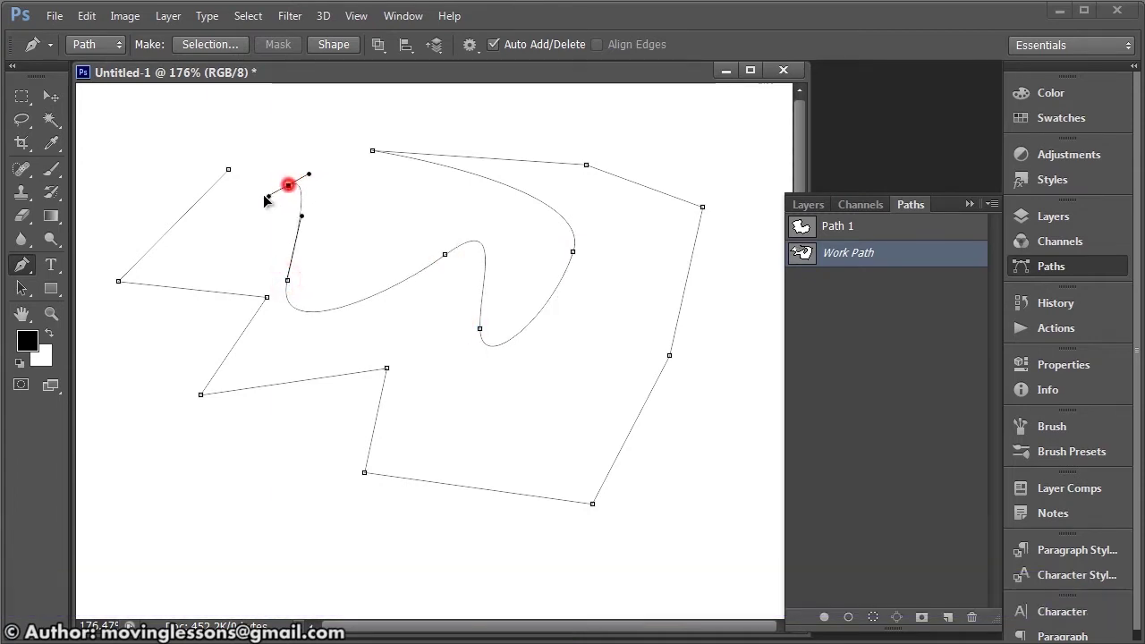
pyautogui.click(228, 169)
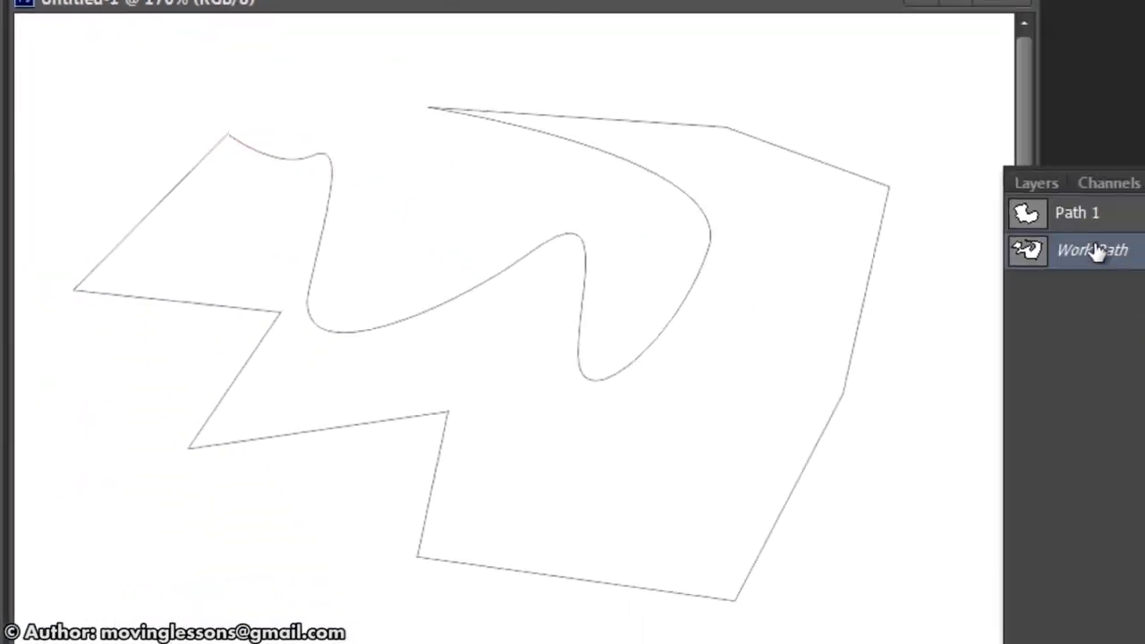
# Save the Work Path as Path 2, then toggle between Path 1 and Path 2 to compare.
pyautogui.click(968, 171)
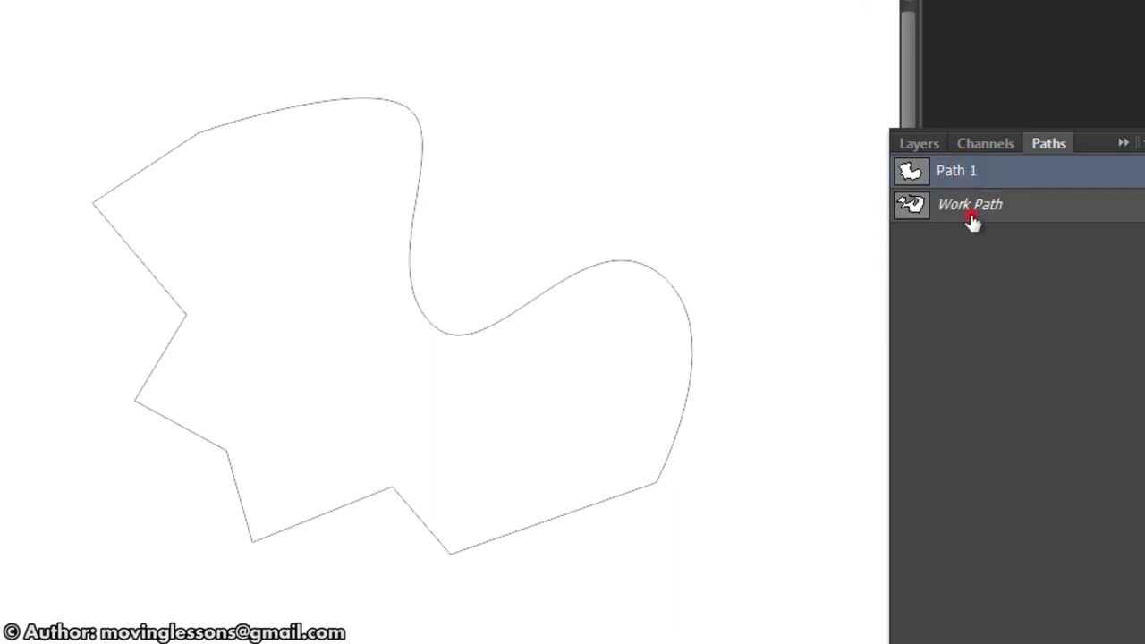
pyautogui.click(972, 210)
pyautogui.click(982, 209)
pyautogui.doubleClick(982, 209)
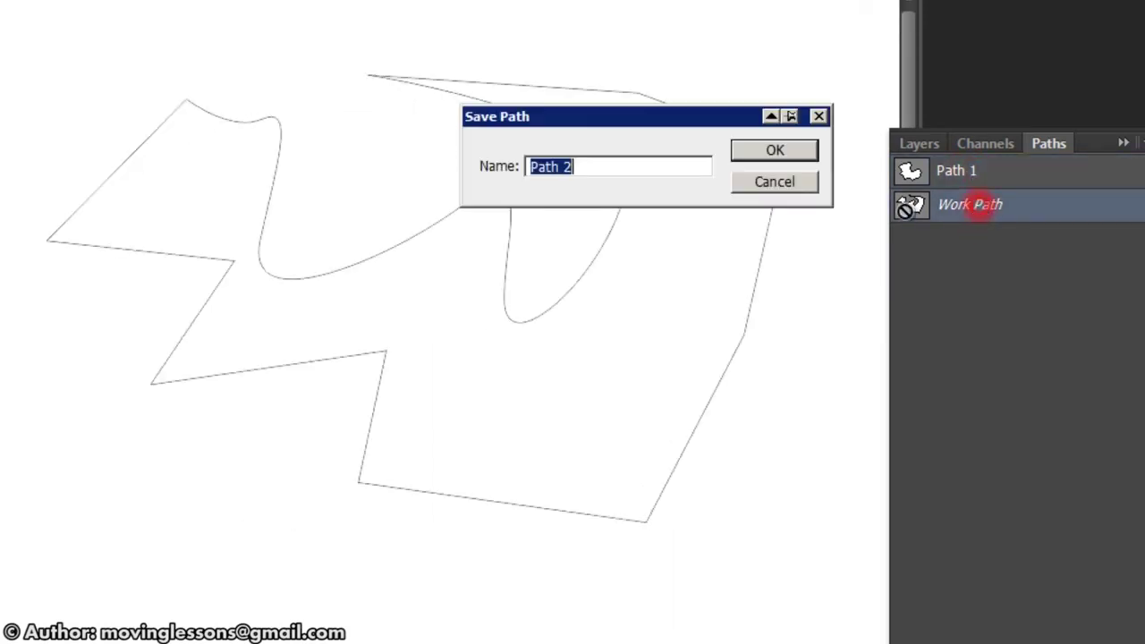
pyautogui.click(774, 152)
pyautogui.click(956, 170)
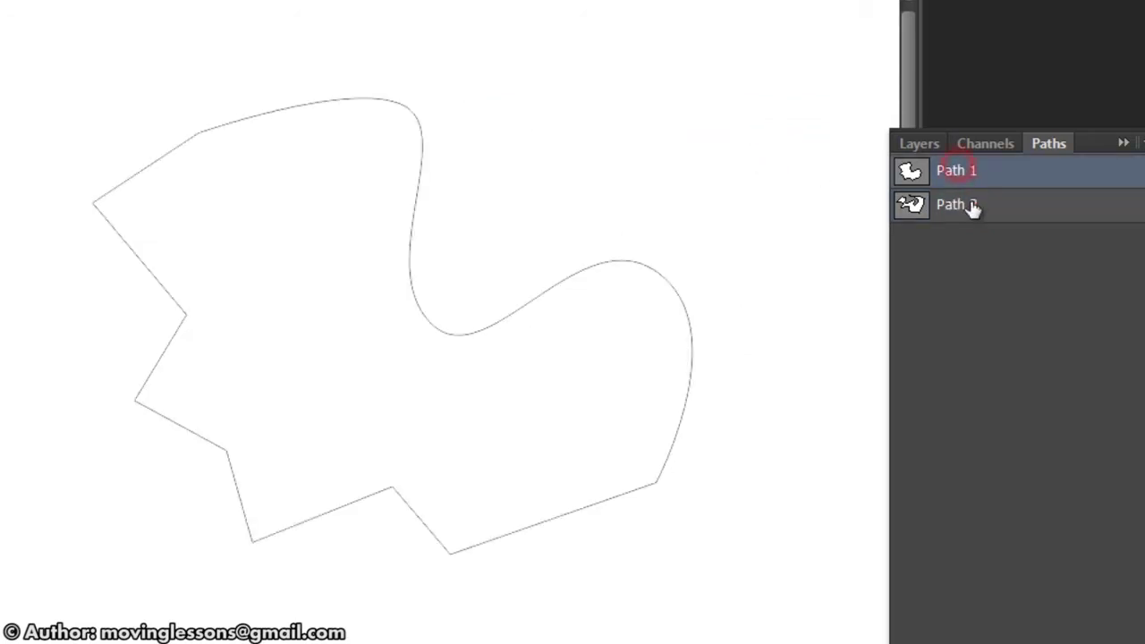
pyautogui.click(973, 210)
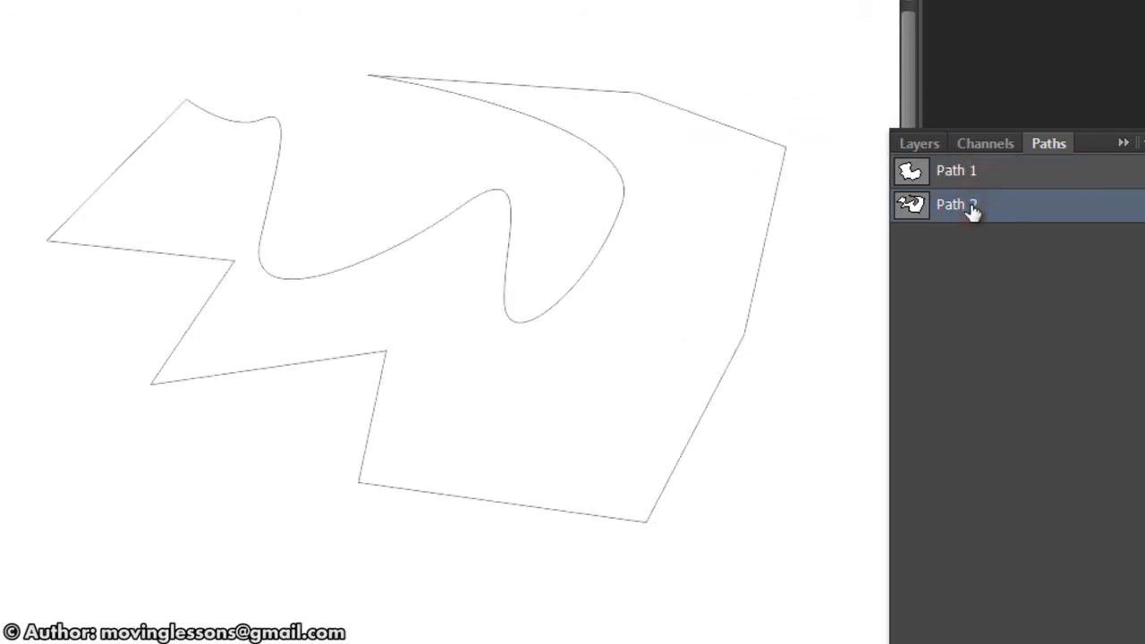
pyautogui.click(32, 360)
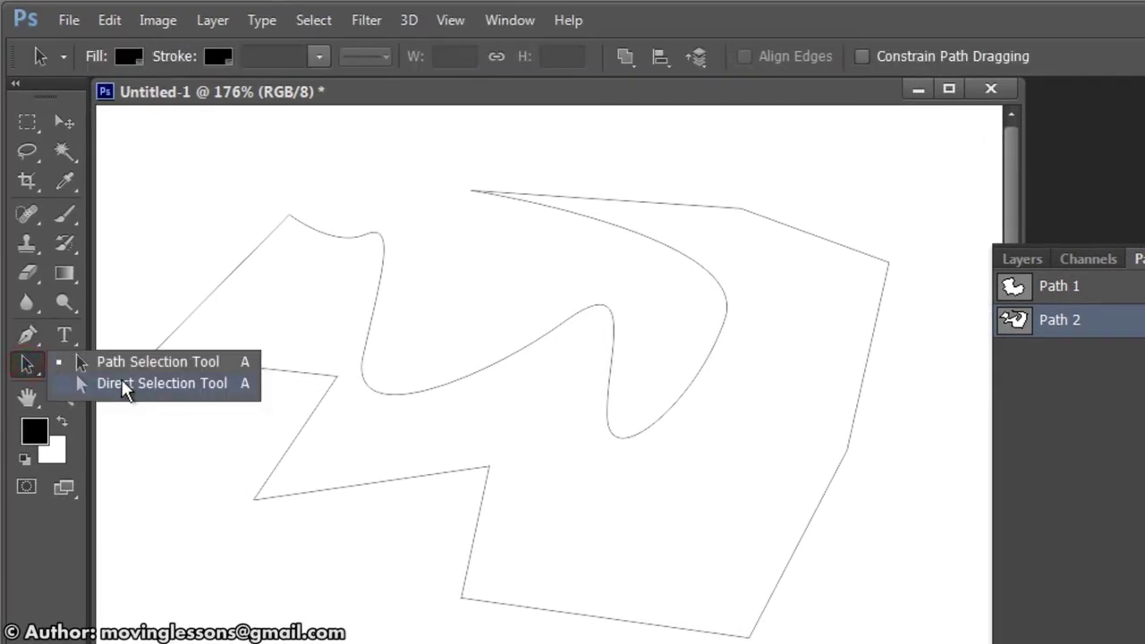
# With the Direct Selection Tool, drag Path 2's upper-left anchors and direction handles to reshape its curves.
pyautogui.click(126, 385)
pyautogui.click(289, 224)
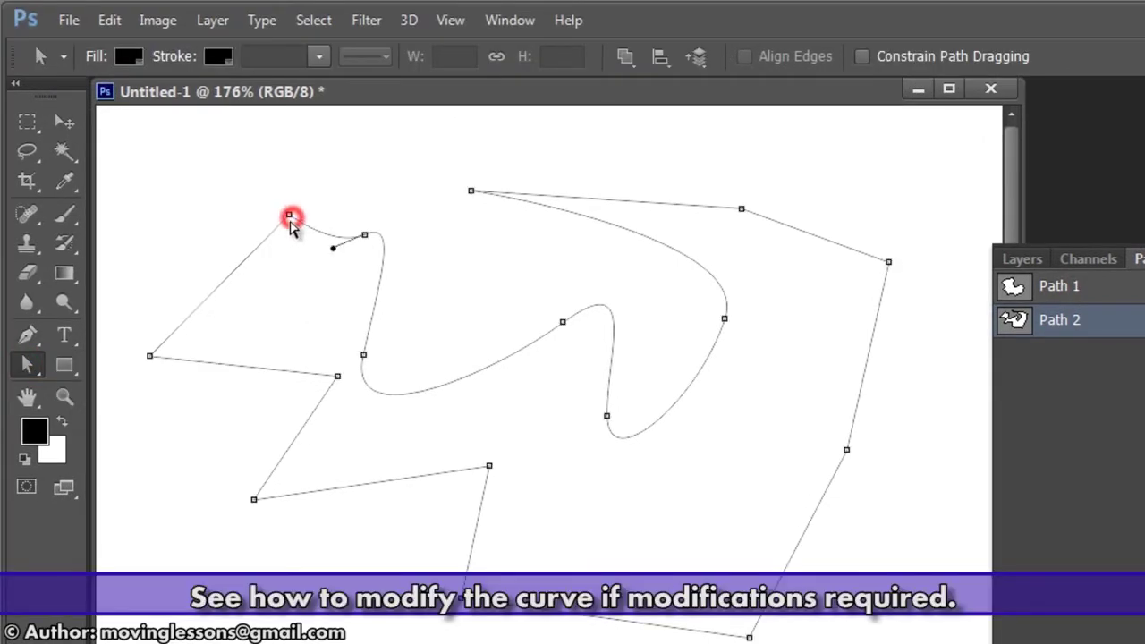
pyautogui.moveTo(290, 218)
pyautogui.mouseDown()
pyautogui.moveTo(249, 242)
pyautogui.moveTo(234, 179)
pyautogui.mouseUp()
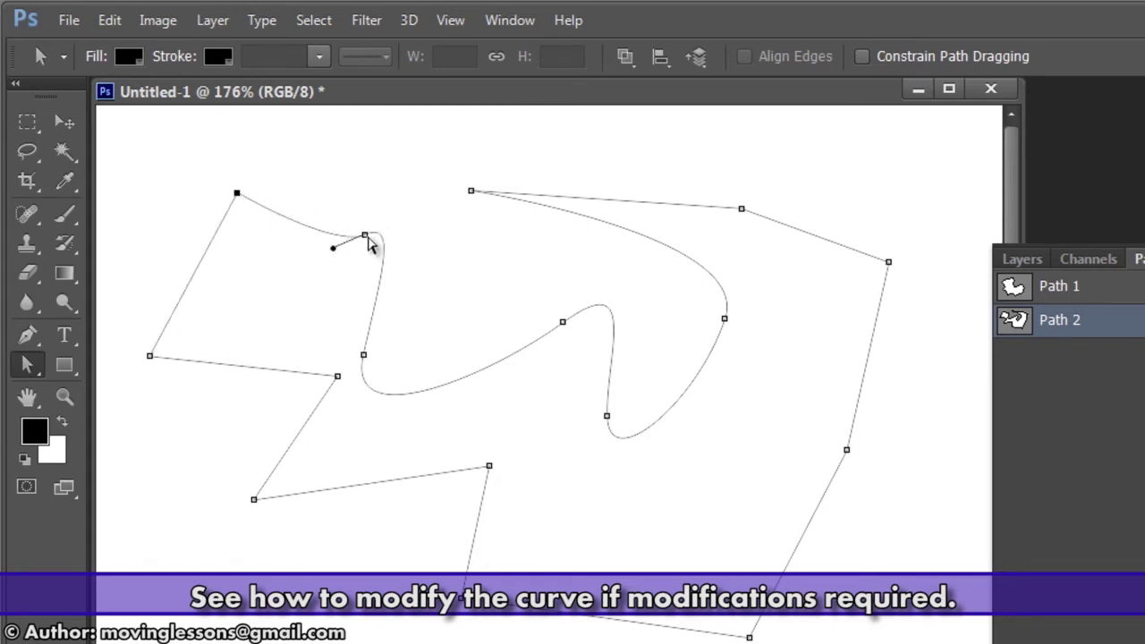
pyautogui.moveTo(369, 242)
pyautogui.mouseDown()
pyautogui.moveTo(325, 222)
pyautogui.moveTo(486, 144)
pyautogui.moveTo(364, 214)
pyautogui.moveTo(384, 176)
pyautogui.moveTo(291, 147)
pyautogui.moveTo(248, 235)
pyautogui.moveTo(402, 301)
pyautogui.moveTo(412, 182)
pyautogui.moveTo(262, 204)
pyautogui.moveTo(294, 305)
pyautogui.moveTo(435, 271)
pyautogui.moveTo(441, 235)
pyautogui.mouseUp()
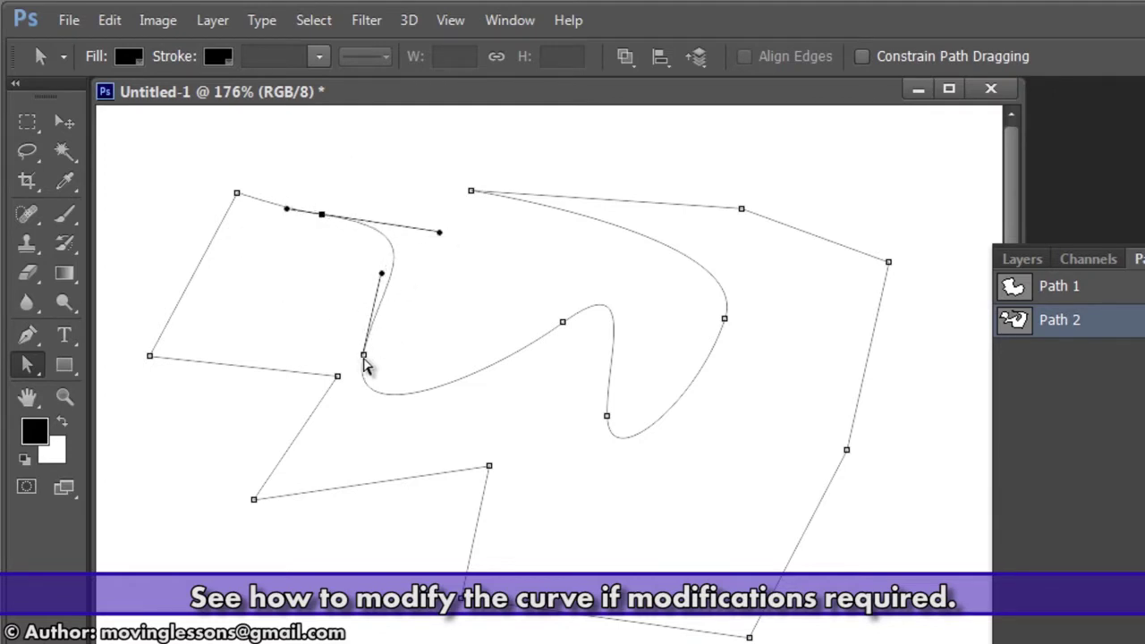
pyautogui.moveTo(364, 355)
pyautogui.mouseDown()
pyautogui.moveTo(422, 328)
pyautogui.moveTo(414, 358)
pyautogui.mouseUp()
pyautogui.moveTo(396, 440)
pyautogui.mouseDown()
pyautogui.moveTo(376, 447)
pyautogui.moveTo(294, 301)
pyautogui.moveTo(455, 215)
pyautogui.moveTo(533, 382)
pyautogui.moveTo(399, 450)
pyautogui.moveTo(379, 448)
pyautogui.mouseUp()
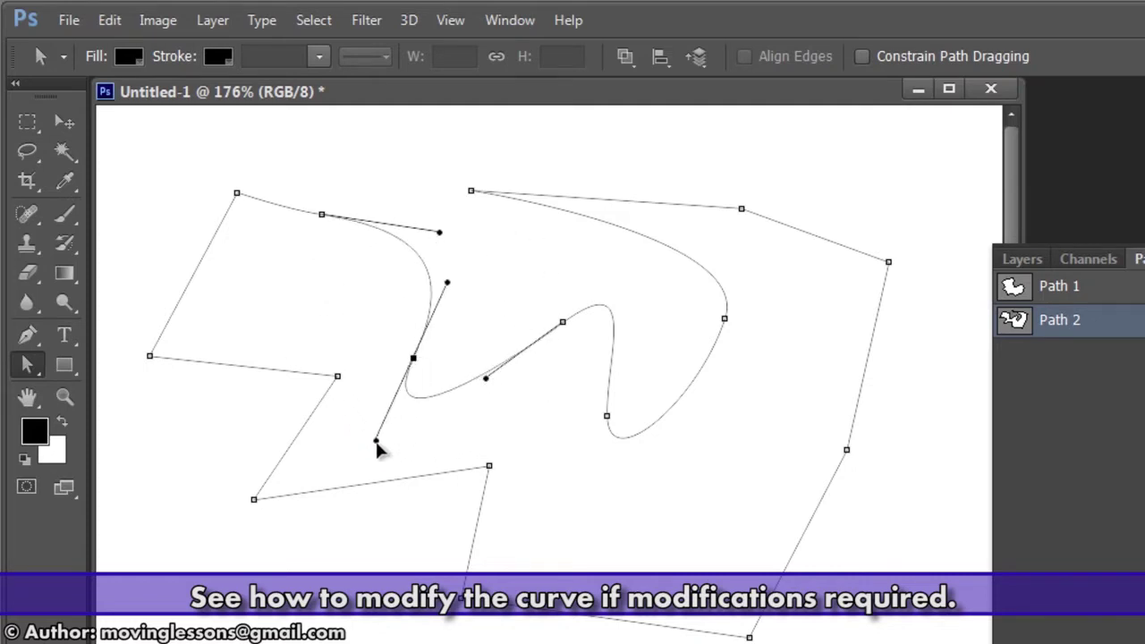
pyautogui.click(461, 224)
pyautogui.moveTo(465, 212); pyautogui.dragTo(435, 312)
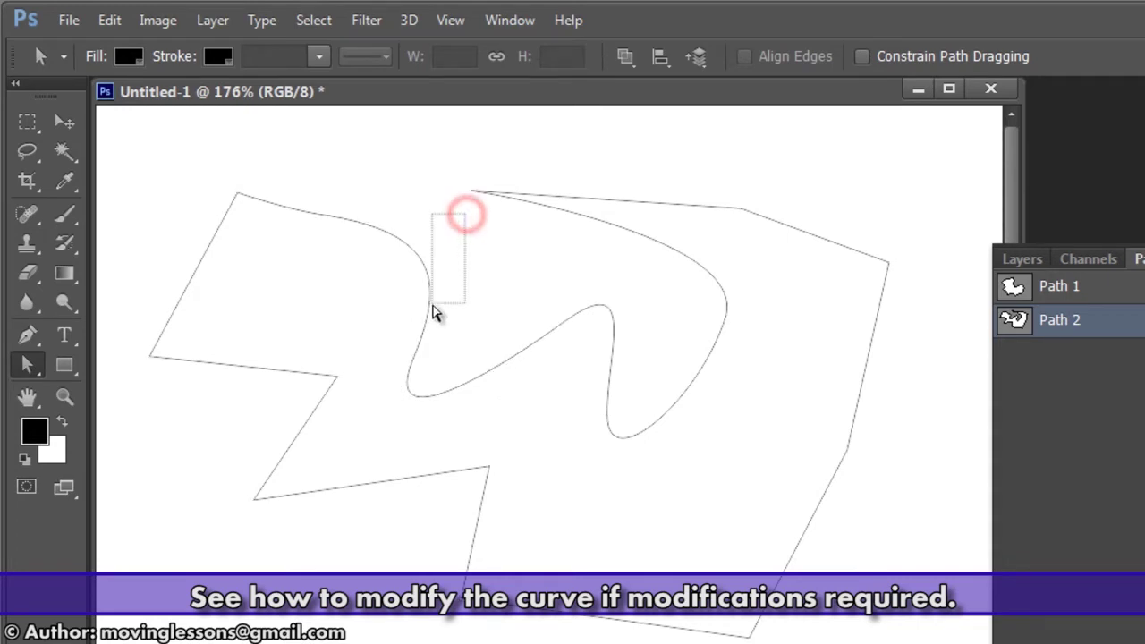
pyautogui.click(25, 337)
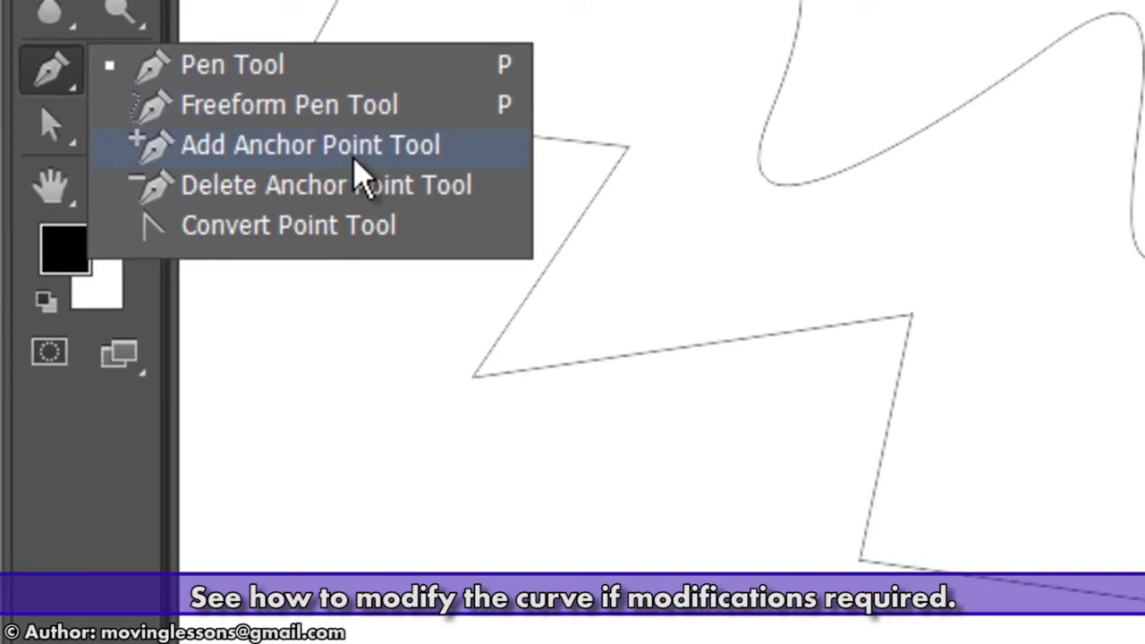
# Add an anchor on Path 2's bottom edge, drag it into a curve, then shift the lower middle point right.
pyautogui.click(360, 172)
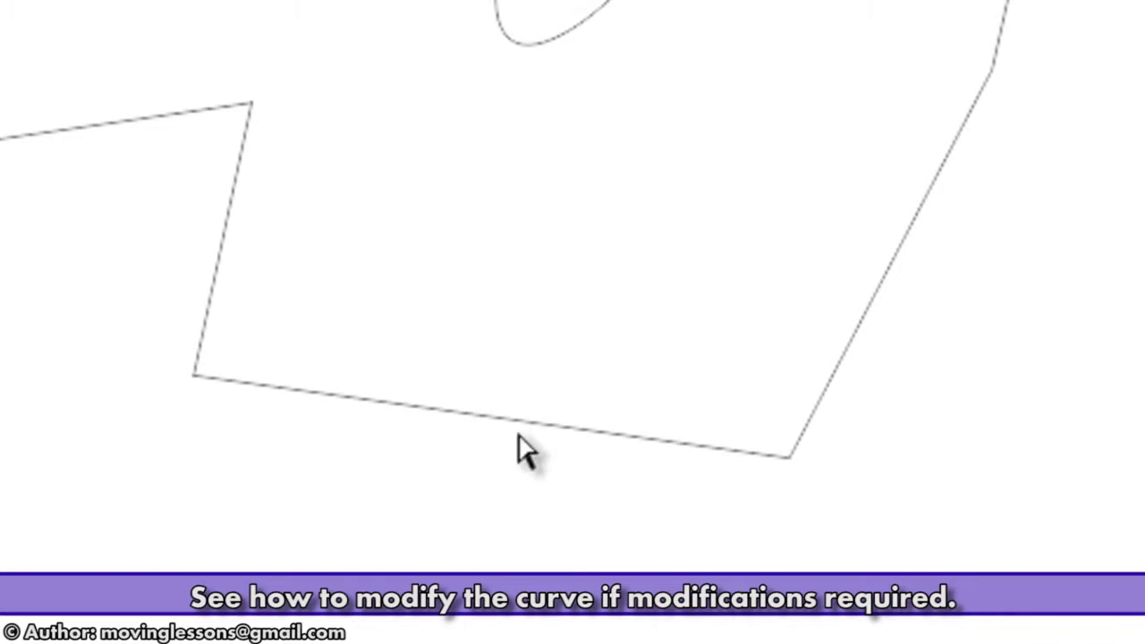
pyautogui.click(521, 418)
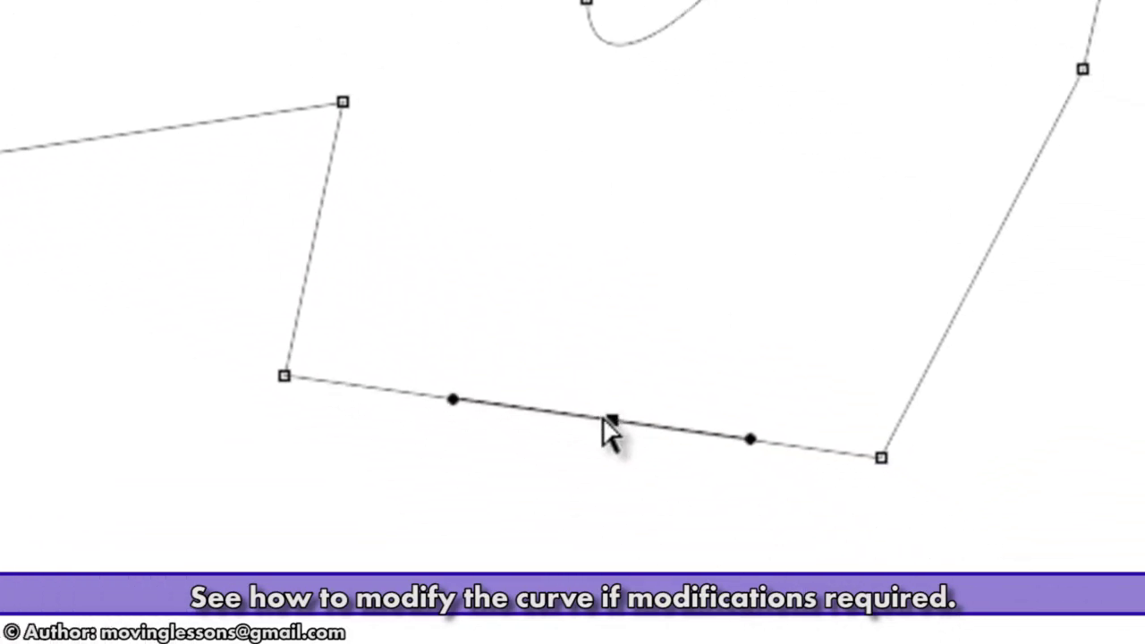
pyautogui.moveTo(611, 419); pyautogui.dragTo(556, 631)
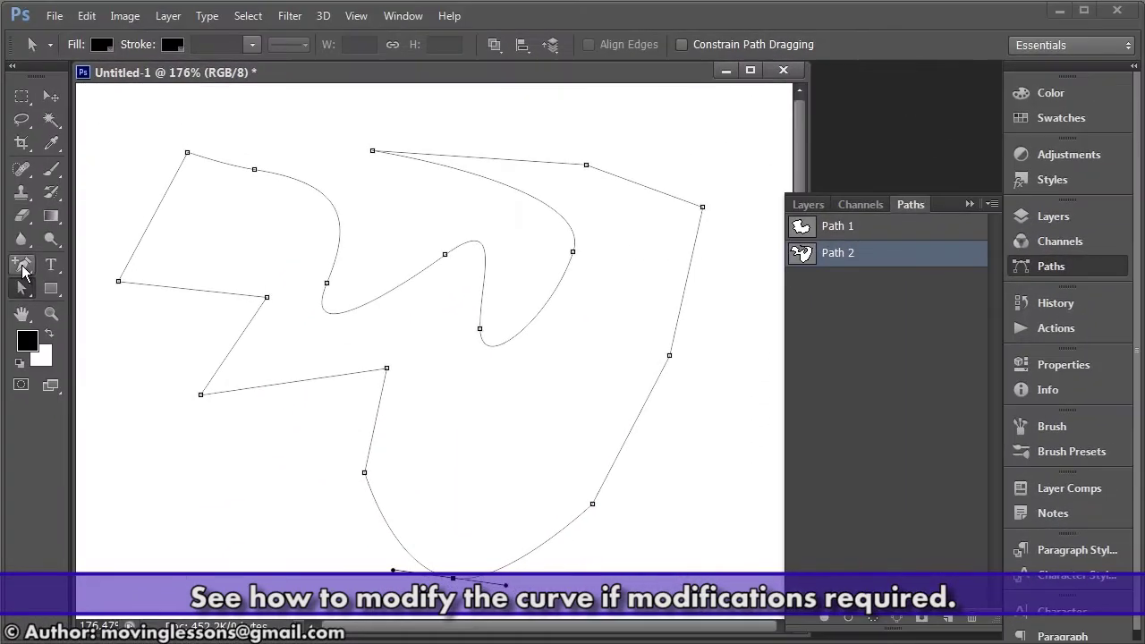
pyautogui.click(23, 266)
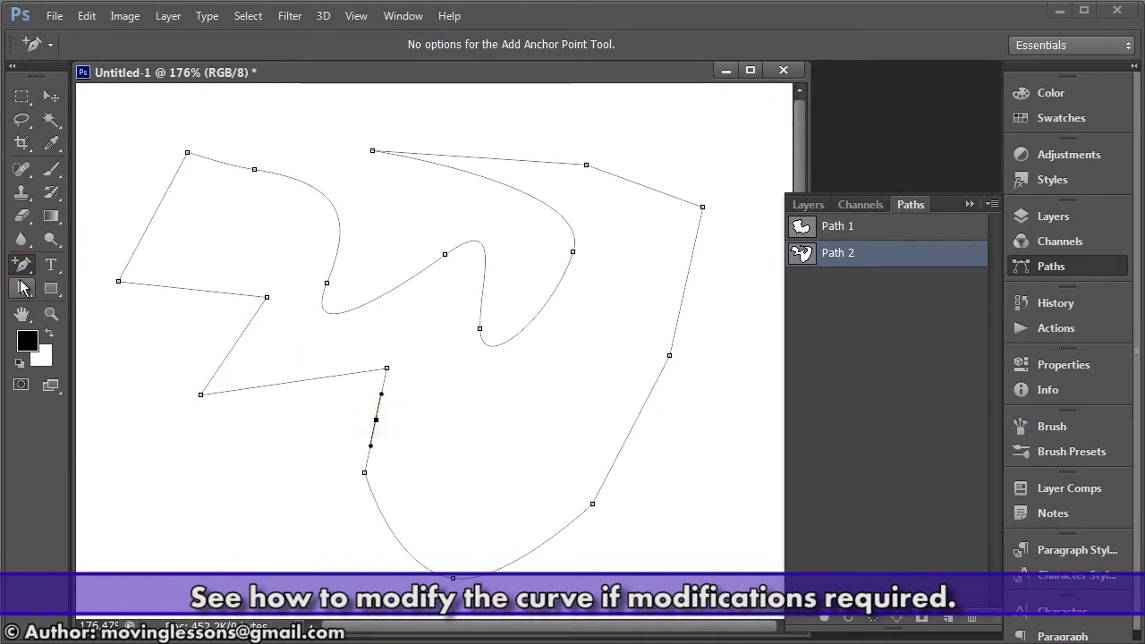
pyautogui.click(22, 287)
pyautogui.moveTo(376, 419)
pyautogui.mouseDown()
pyautogui.moveTo(448, 437)
pyautogui.moveTo(321, 420)
pyautogui.moveTo(293, 434)
pyautogui.moveTo(493, 438)
pyautogui.mouseUp()
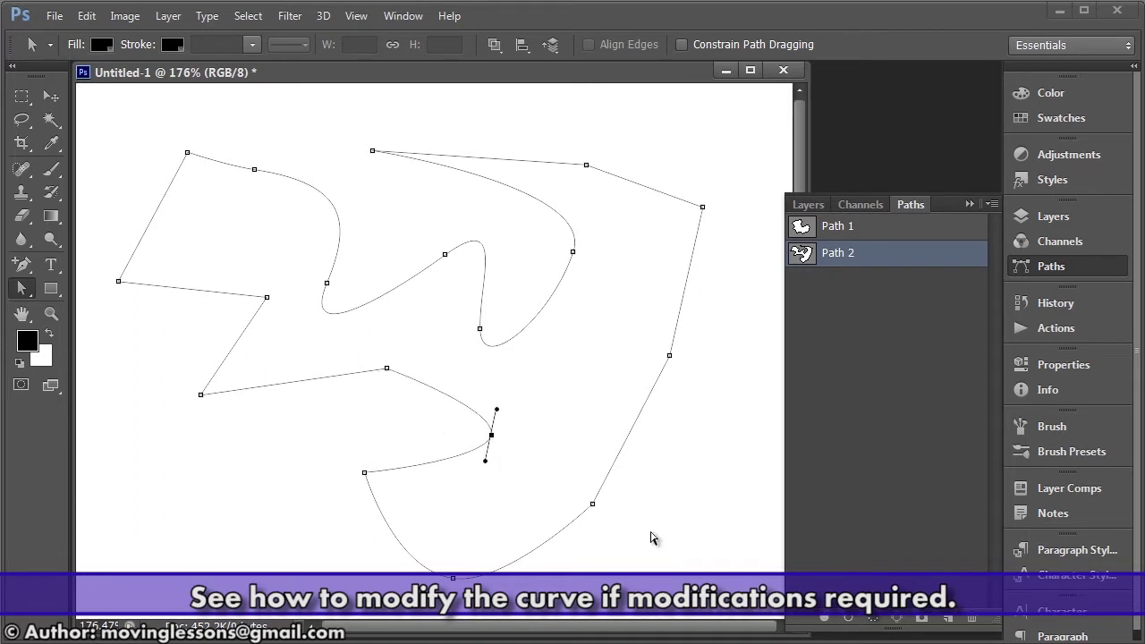
pyautogui.rightClick(20, 270)
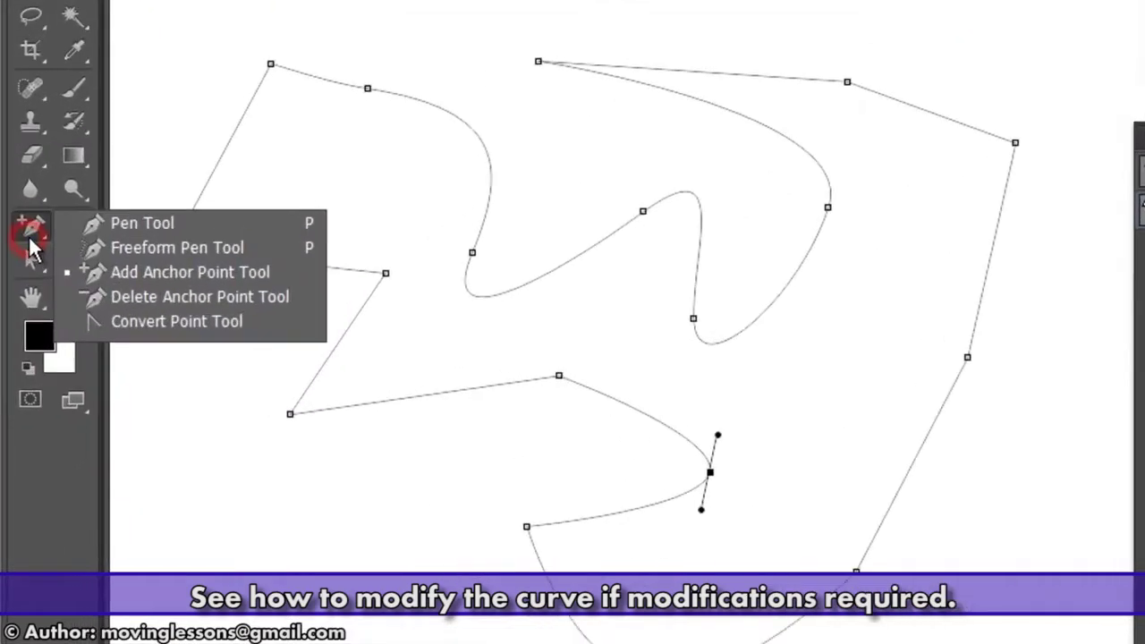
# Delete five anchor points along Path 2's lower edge with the Delete Anchor Point Tool.
pyautogui.click(311, 258)
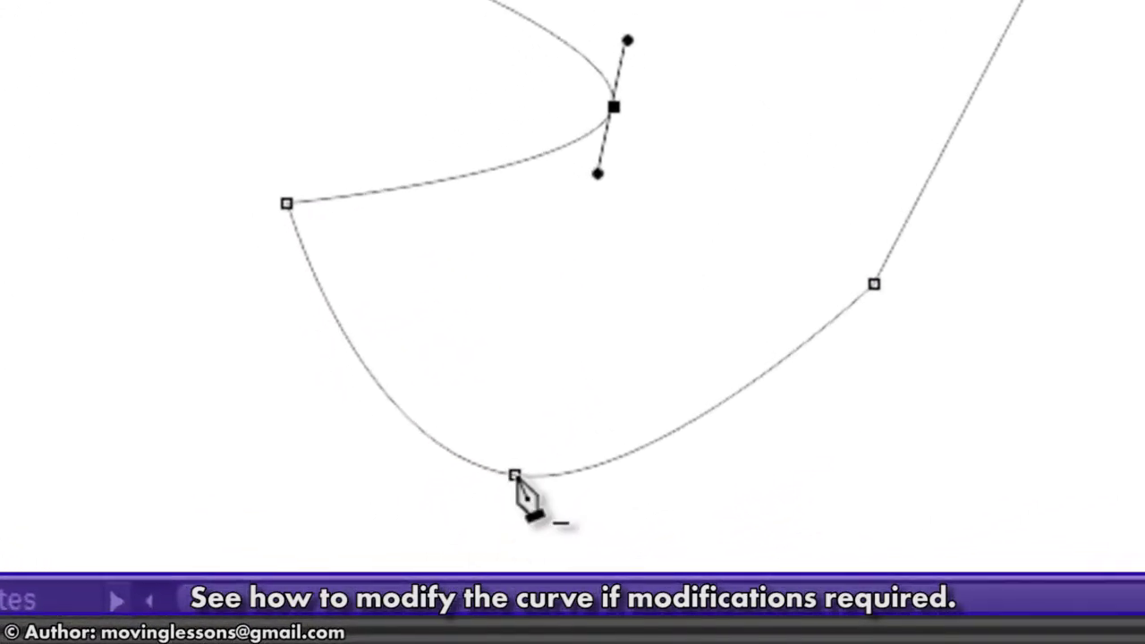
pyautogui.click(515, 475)
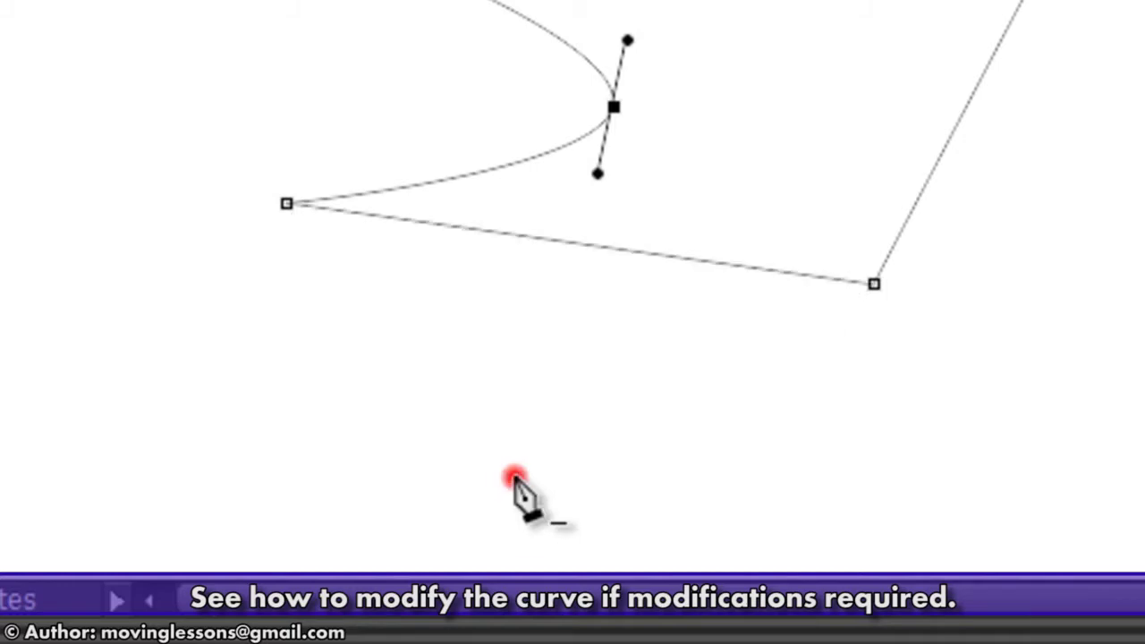
pyautogui.click(286, 204)
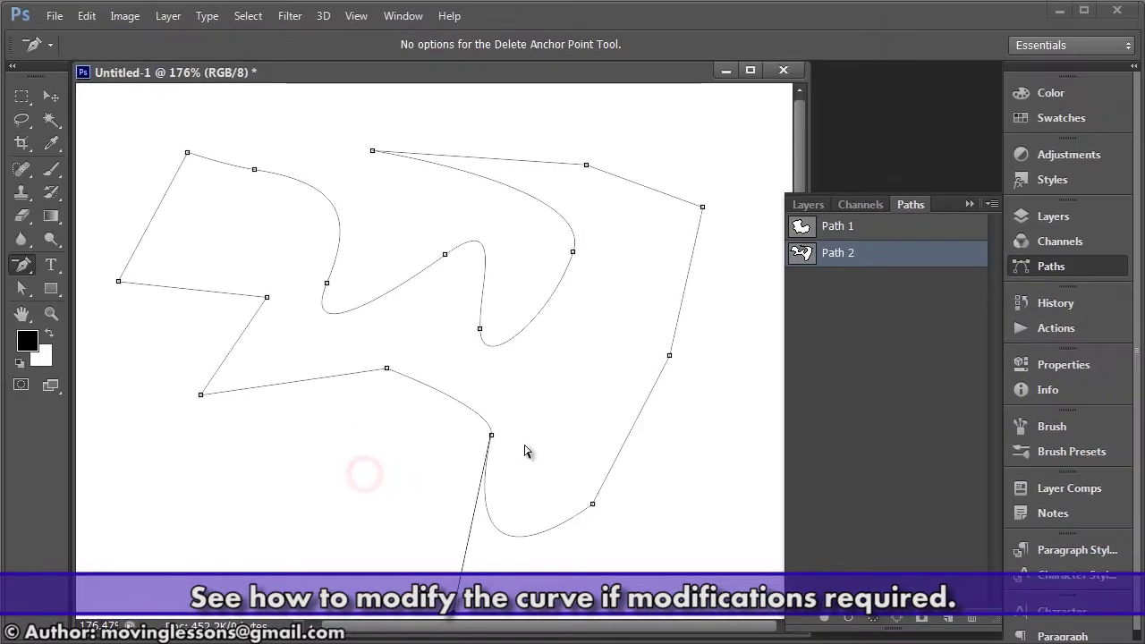
pyautogui.click(593, 505)
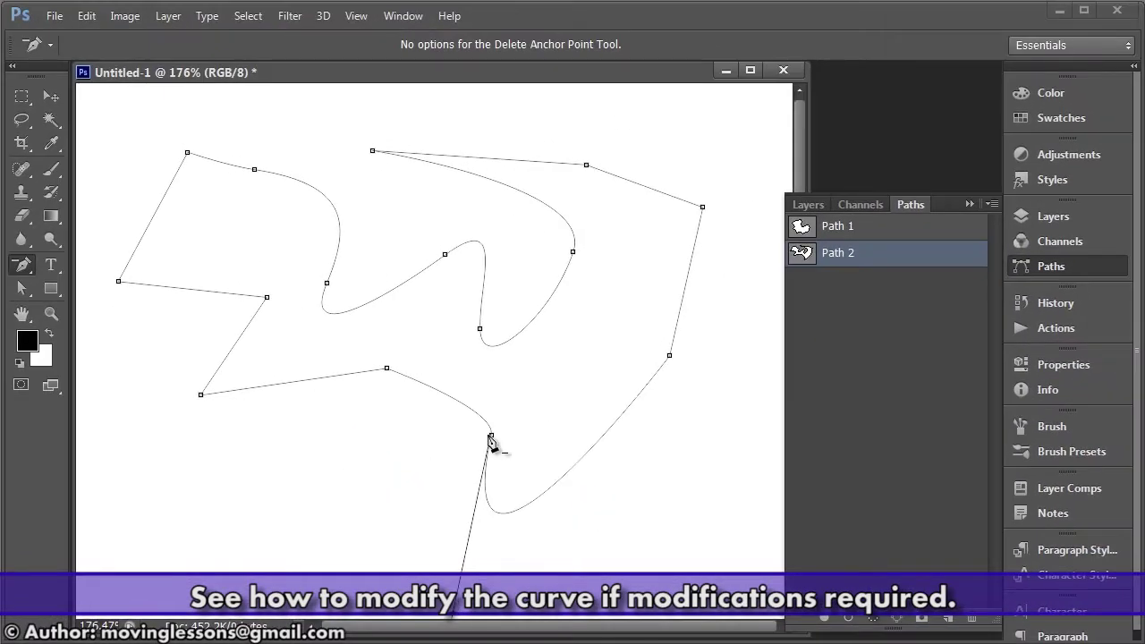
pyautogui.click(491, 436)
pyautogui.click(387, 368)
# Drag the two lower corners down to the bottom-left and bottom-right to form a straight base.
pyautogui.click(26, 290)
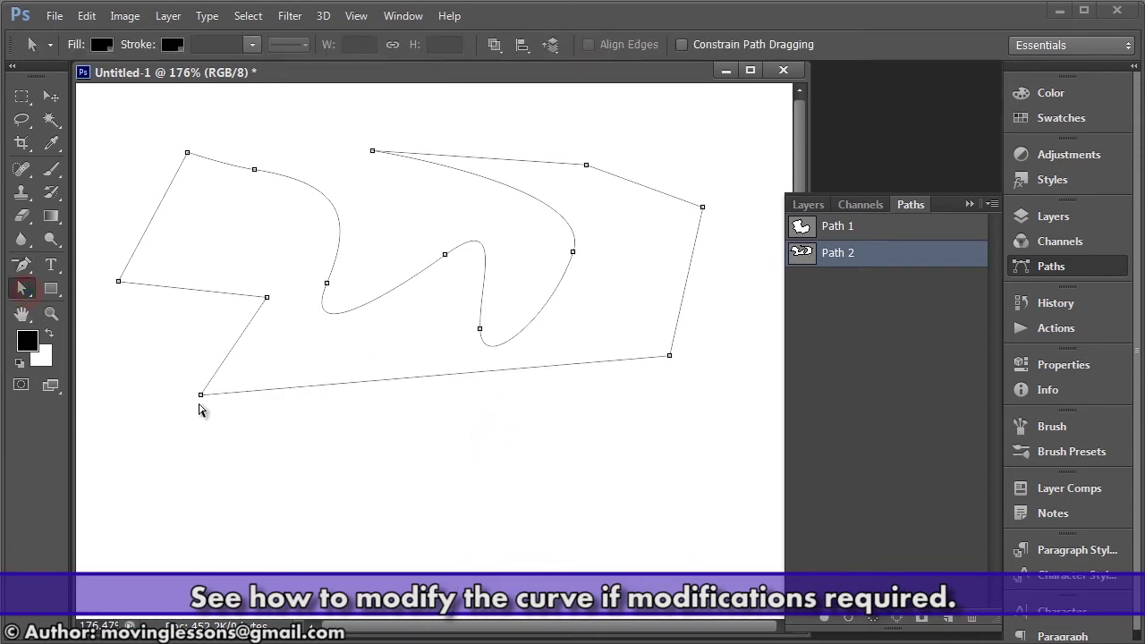
pyautogui.moveTo(201, 395); pyautogui.dragTo(157, 535)
pyautogui.moveTo(669, 357); pyautogui.dragTo(696, 532)
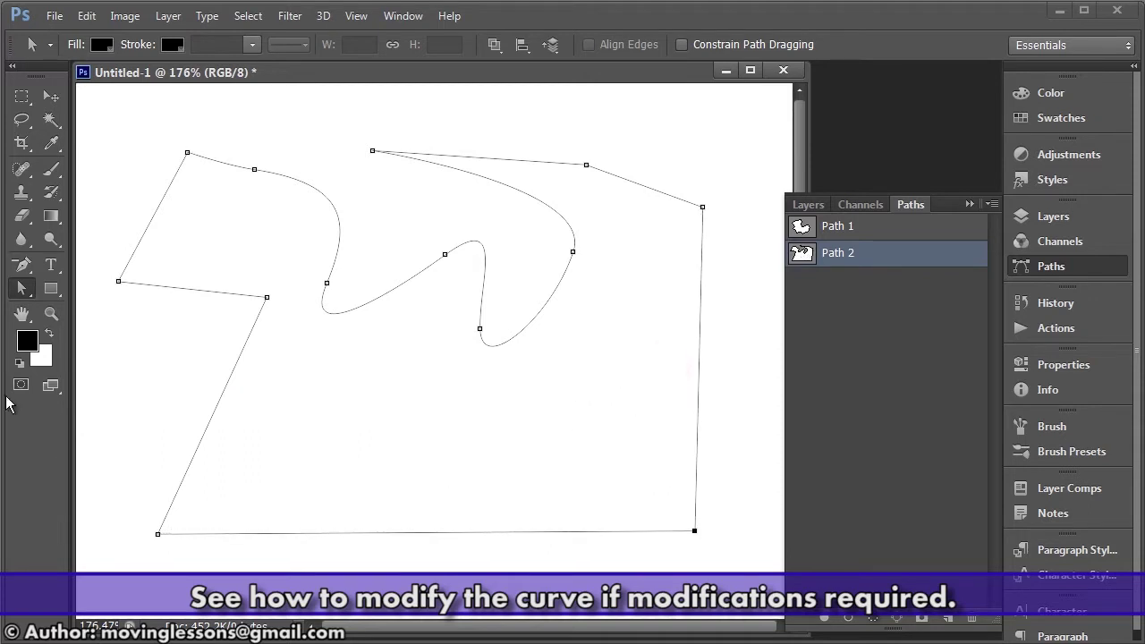
pyautogui.click(21, 266)
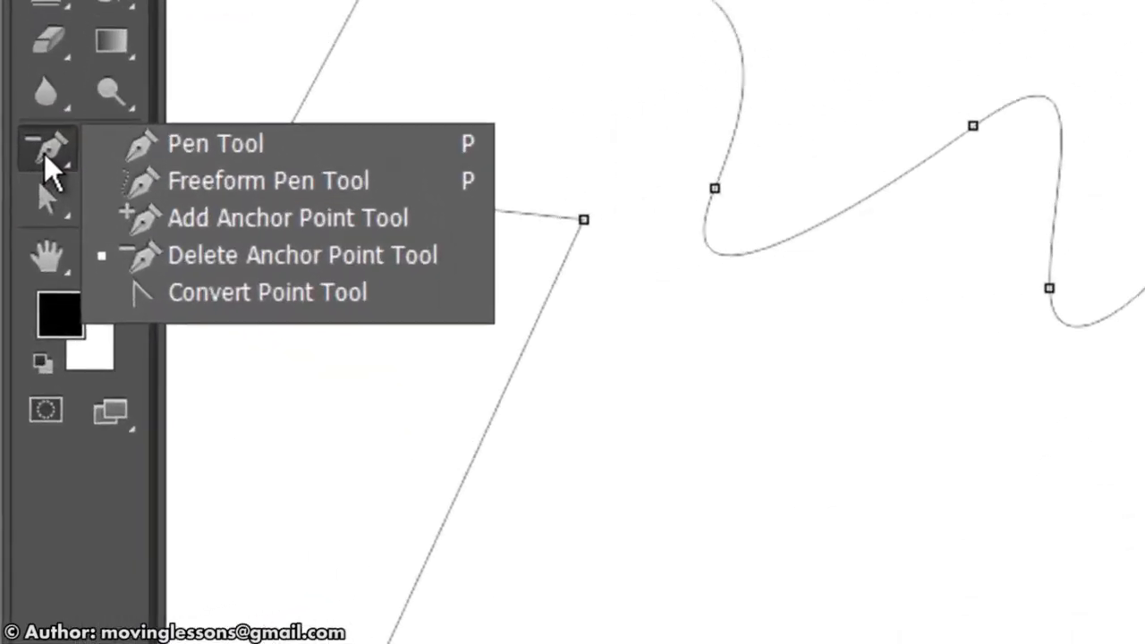
# Curve Path 2's bottom-left and bottom-right corners into smooth points with the Convert Point Tool.
pyautogui.click(272, 299)
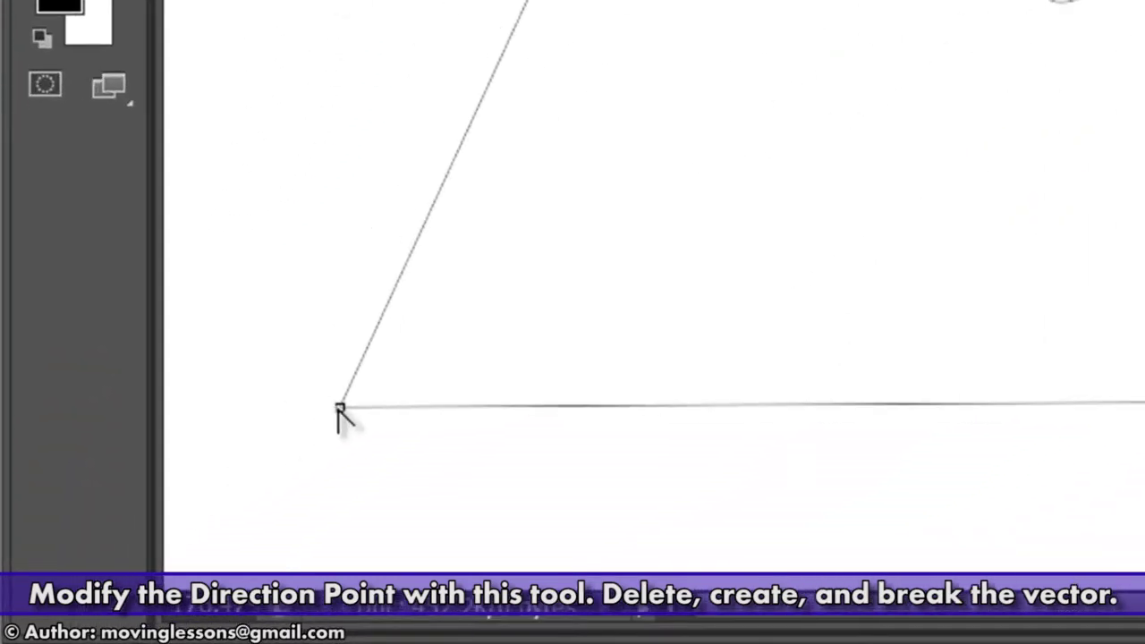
pyautogui.moveTo(339, 407); pyautogui.dragTo(410, 537)
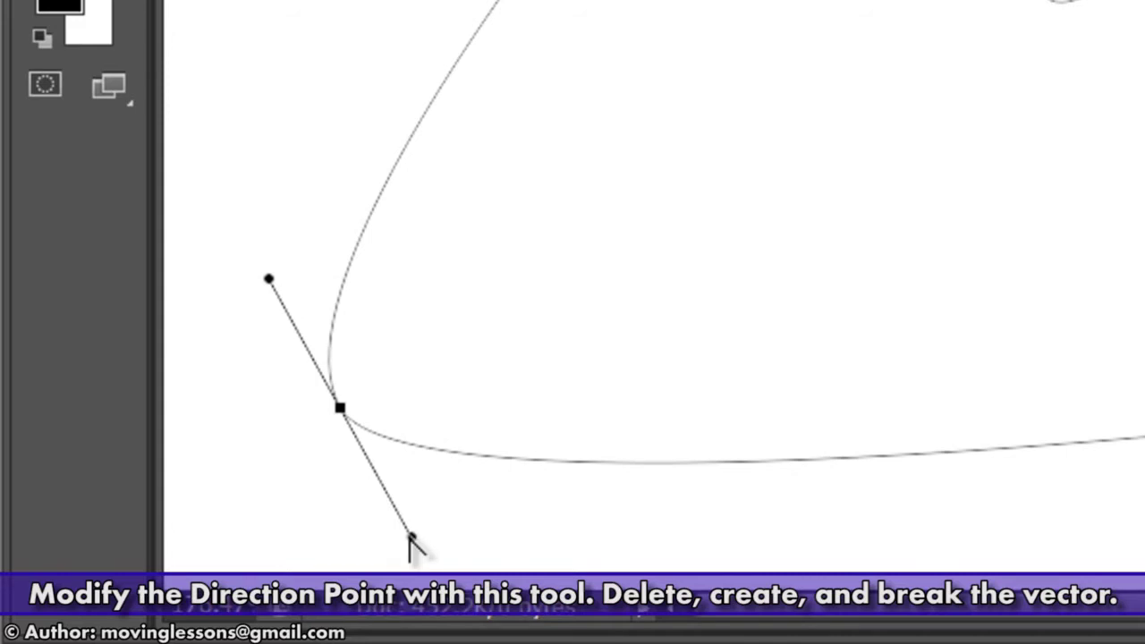
pyautogui.click(340, 409)
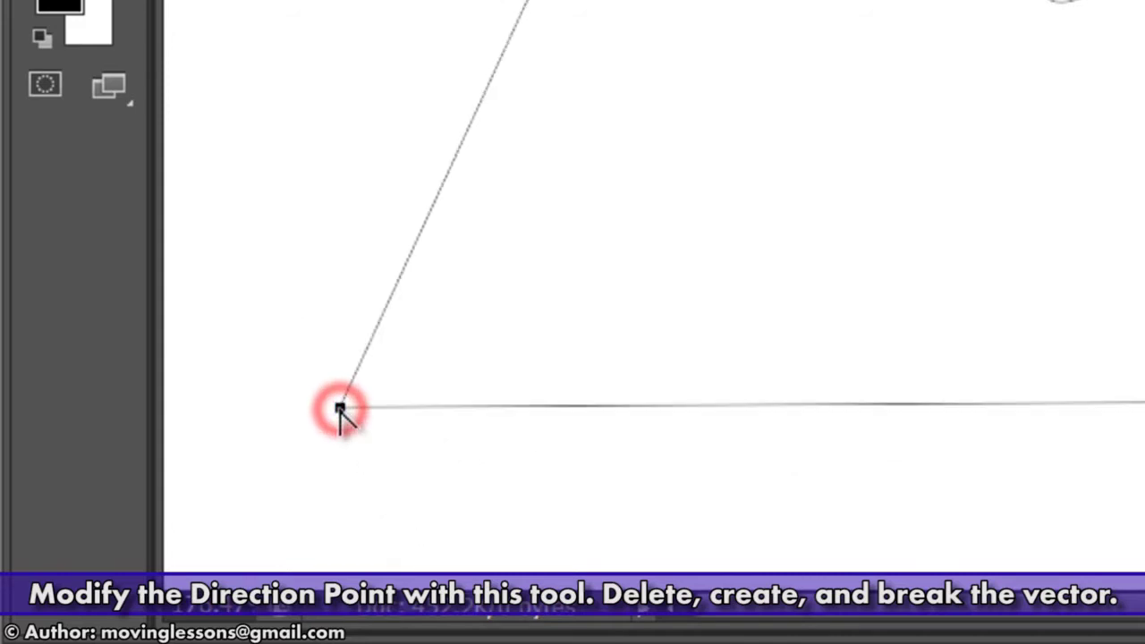
pyautogui.moveTo(340, 409); pyautogui.dragTo(391, 533)
pyautogui.click(340, 409)
pyautogui.moveTo(340, 409); pyautogui.dragTo(244, 190)
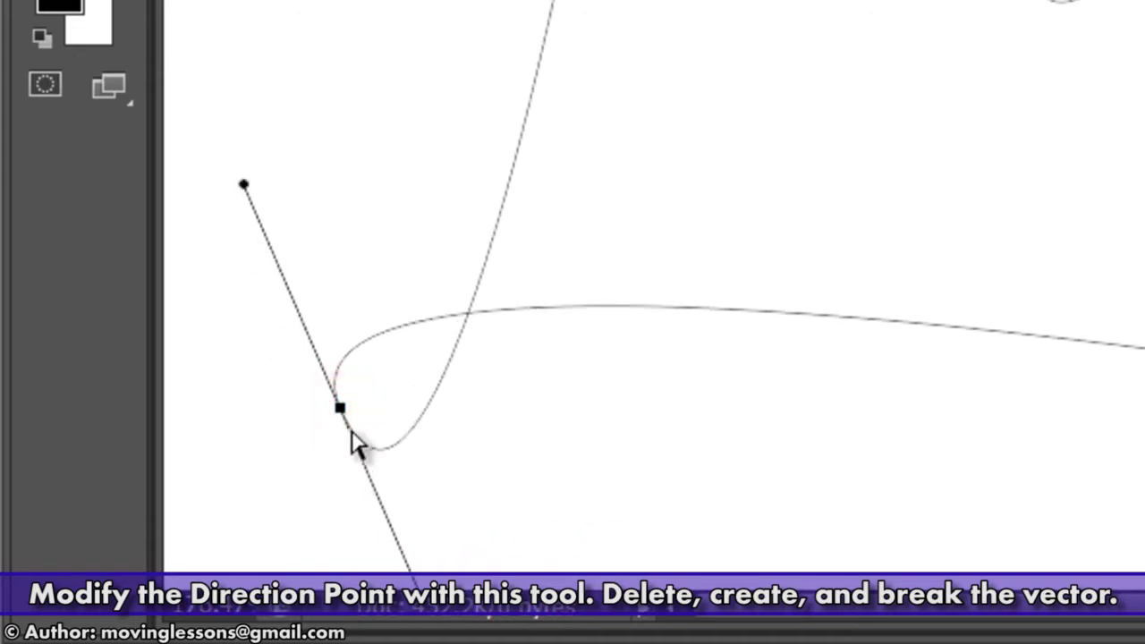
pyautogui.click(340, 409)
pyautogui.moveTo(340, 409); pyautogui.dragTo(413, 529)
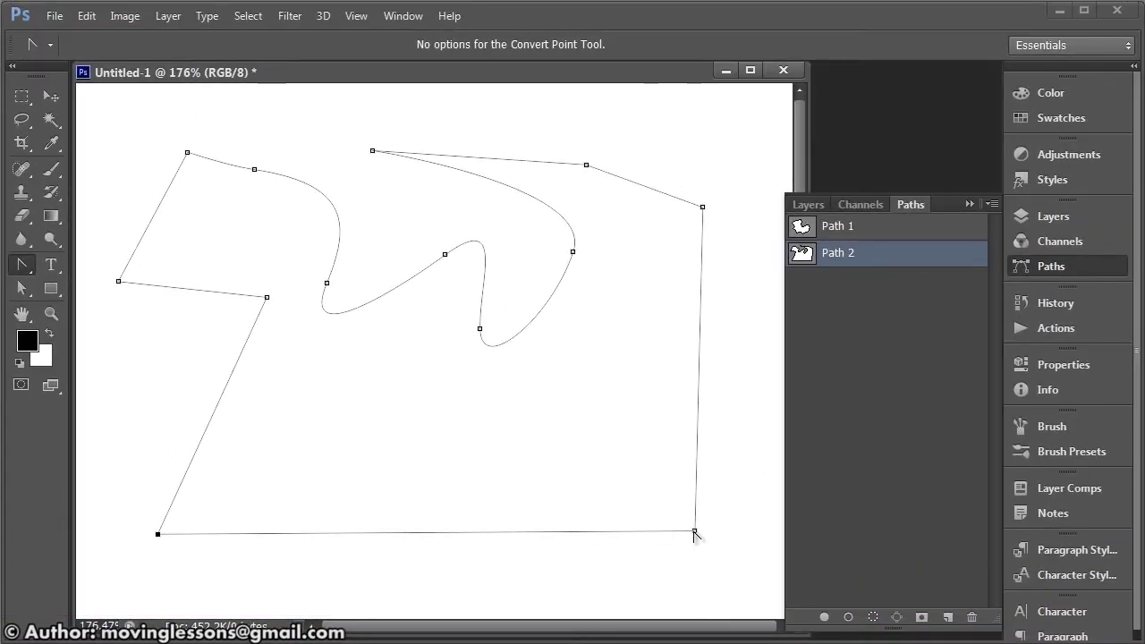
pyautogui.moveTo(695, 533)
pyautogui.mouseDown()
pyautogui.moveTo(741, 442)
pyautogui.moveTo(763, 491)
pyautogui.mouseUp()
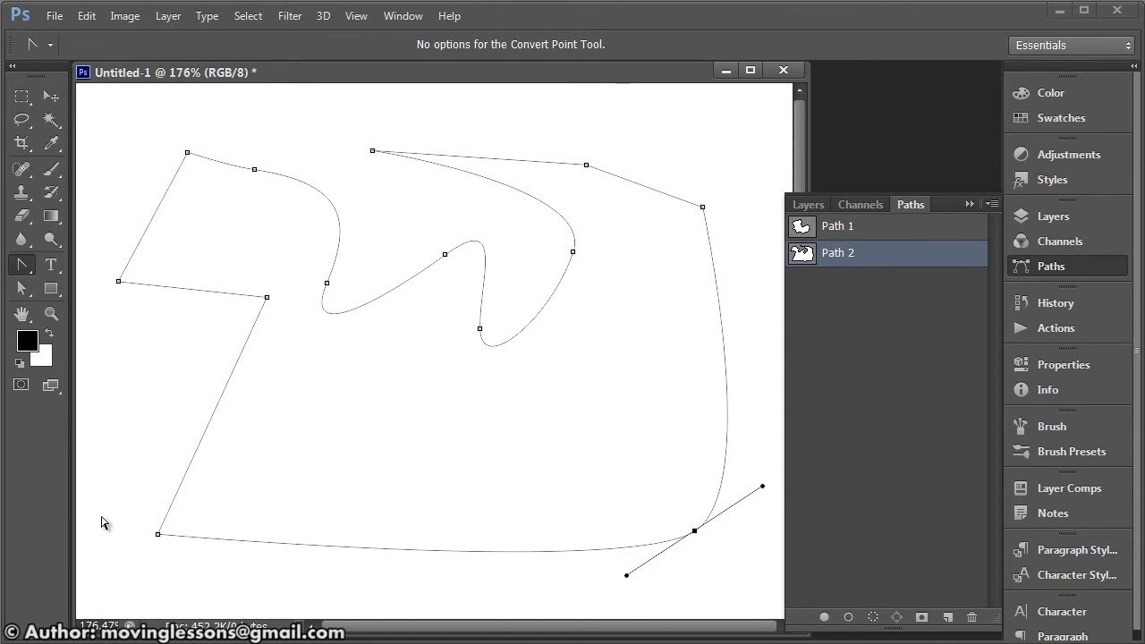
pyautogui.moveTo(158, 535)
pyautogui.mouseDown()
pyautogui.moveTo(231, 616)
pyautogui.moveTo(225, 597)
pyautogui.mouseUp()
# Turn the four wave points on Path 2's inner edge into sharp corners.
pyautogui.click(480, 330)
pyautogui.click(445, 255)
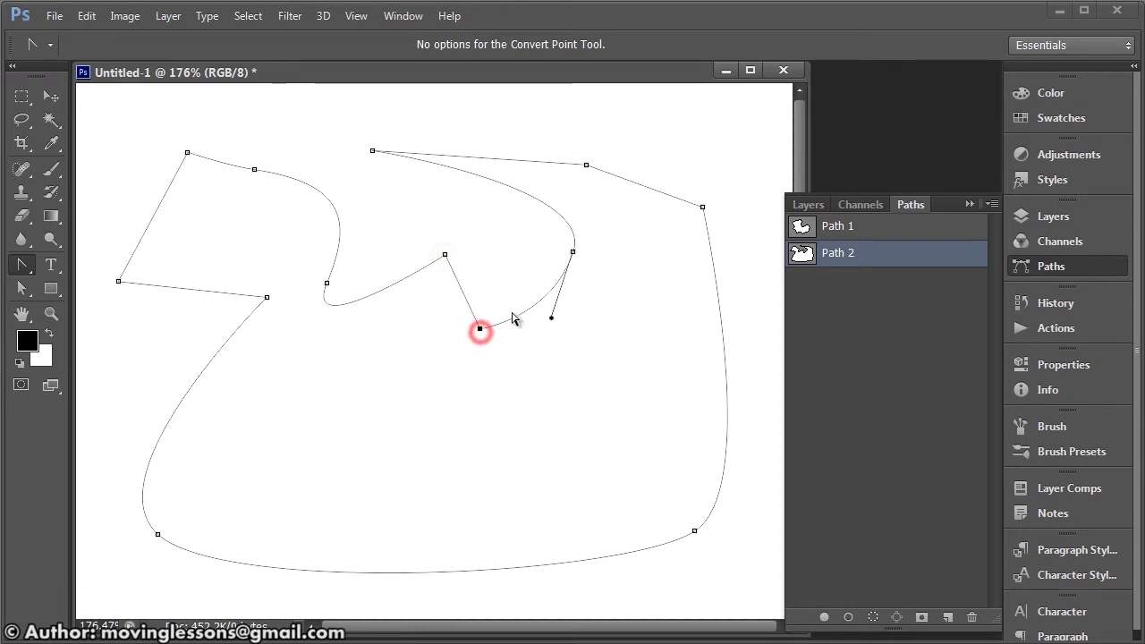
pyautogui.click(572, 251)
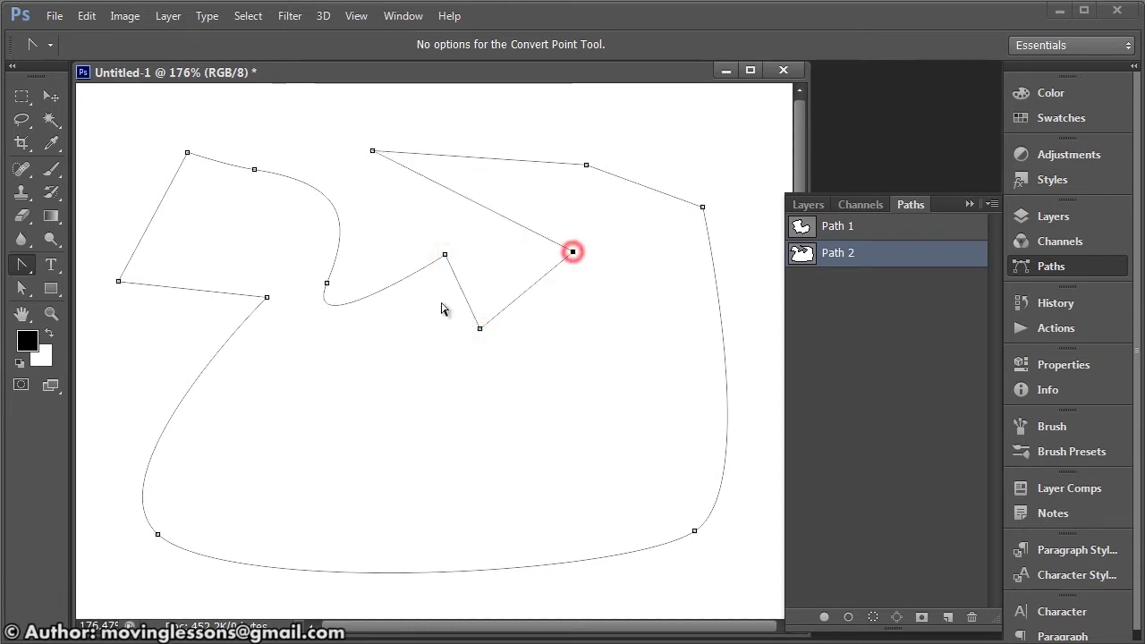
pyautogui.click(326, 283)
pyautogui.click(254, 169)
# Re-curve the middle, lower and right wave points with new smooth handles.
pyautogui.moveTo(372, 318); pyautogui.dragTo(234, 249)
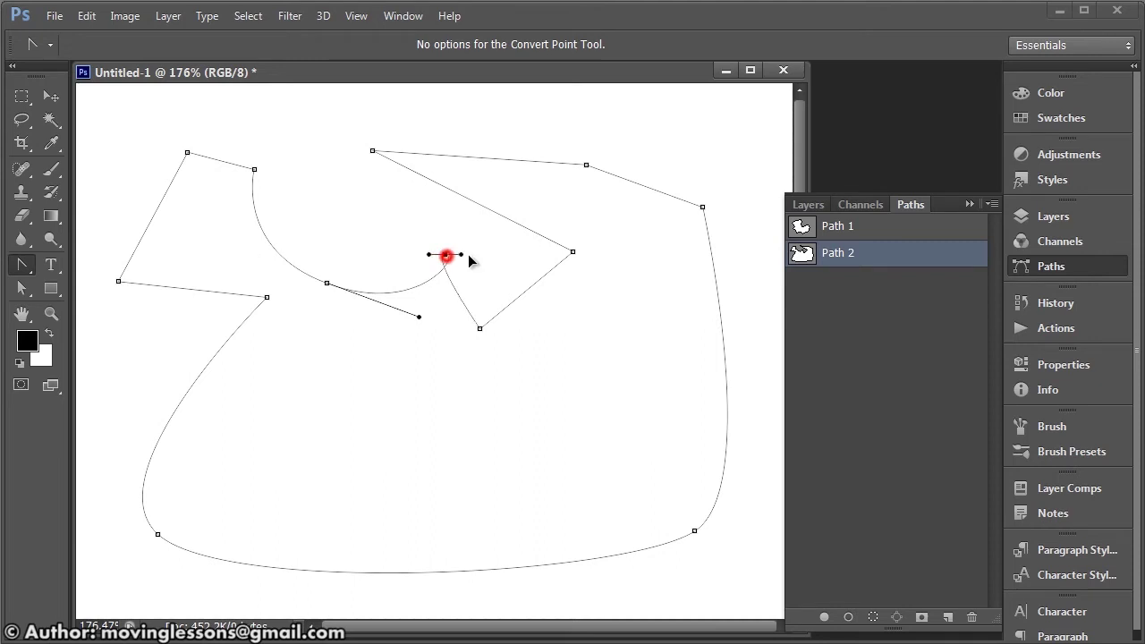
pyautogui.moveTo(465, 265); pyautogui.dragTo(390, 241)
pyautogui.moveTo(481, 330); pyautogui.dragTo(408, 342)
pyautogui.moveTo(574, 253)
pyautogui.mouseDown()
pyautogui.moveTo(578, 318)
pyautogui.moveTo(581, 303)
pyautogui.mouseUp()
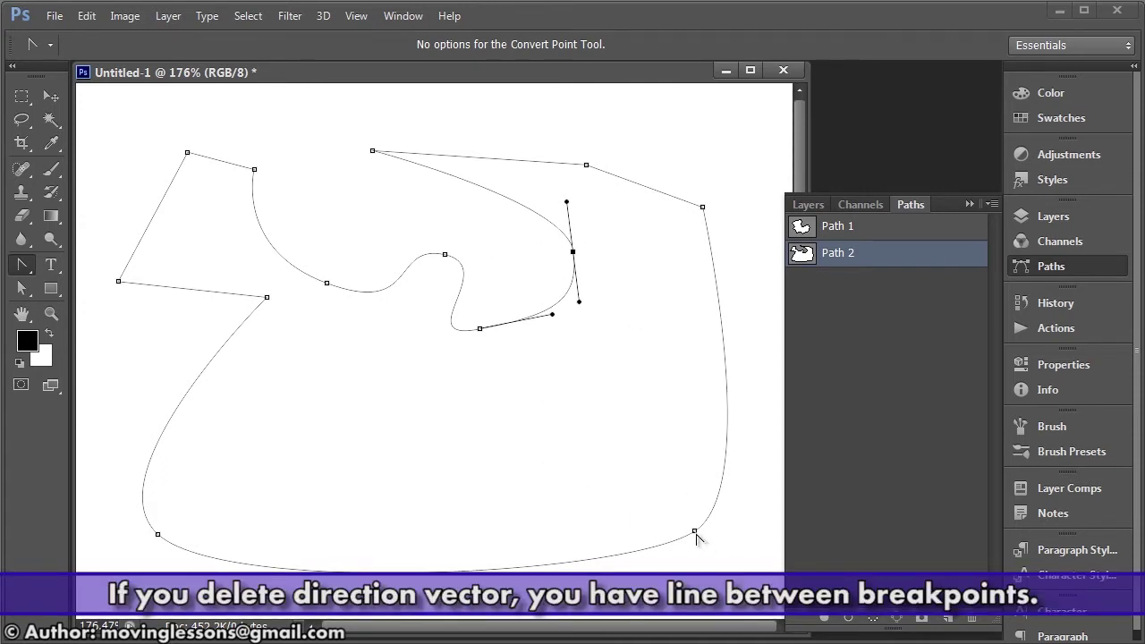
# Round Path 2's bottom-right corner and swing its upper handle left to reshape the right edge.
pyautogui.moveTo(694, 531)
pyautogui.mouseDown()
pyautogui.moveTo(641, 583)
pyautogui.moveTo(756, 492)
pyautogui.mouseUp()
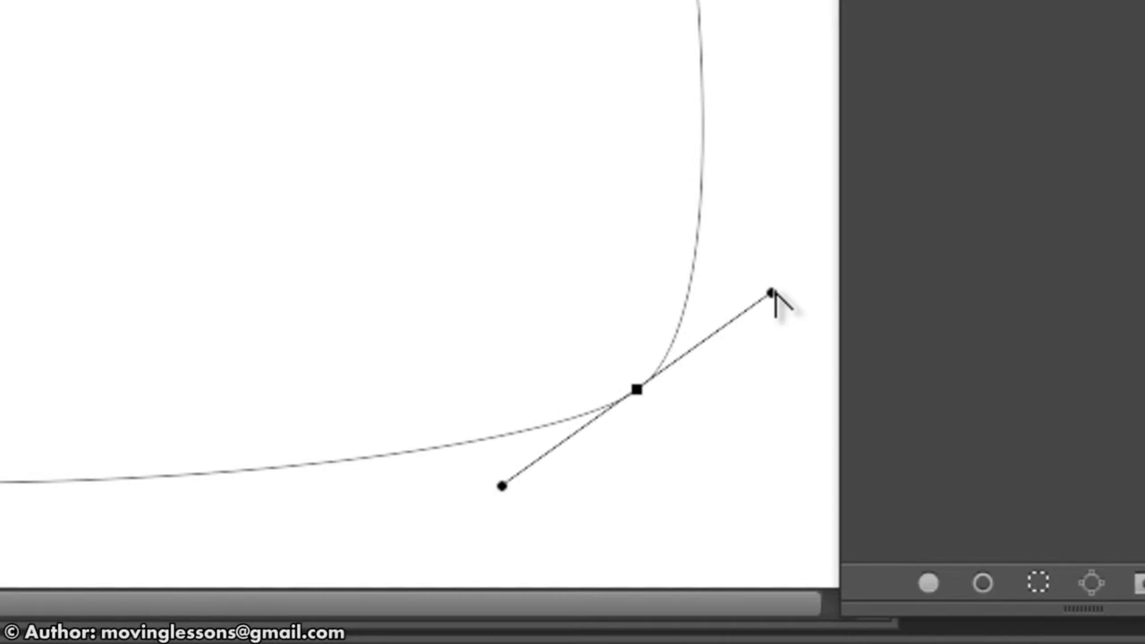
pyautogui.moveTo(771, 292); pyautogui.dragTo(687, 151)
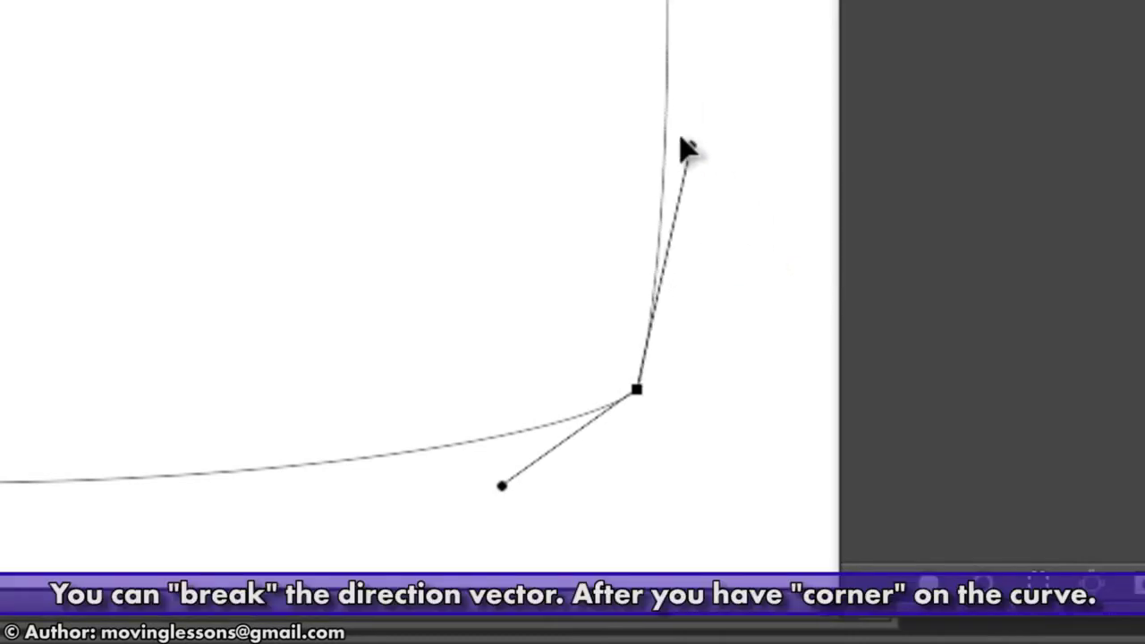
pyautogui.moveTo(686, 151); pyautogui.dragTo(319, 295)
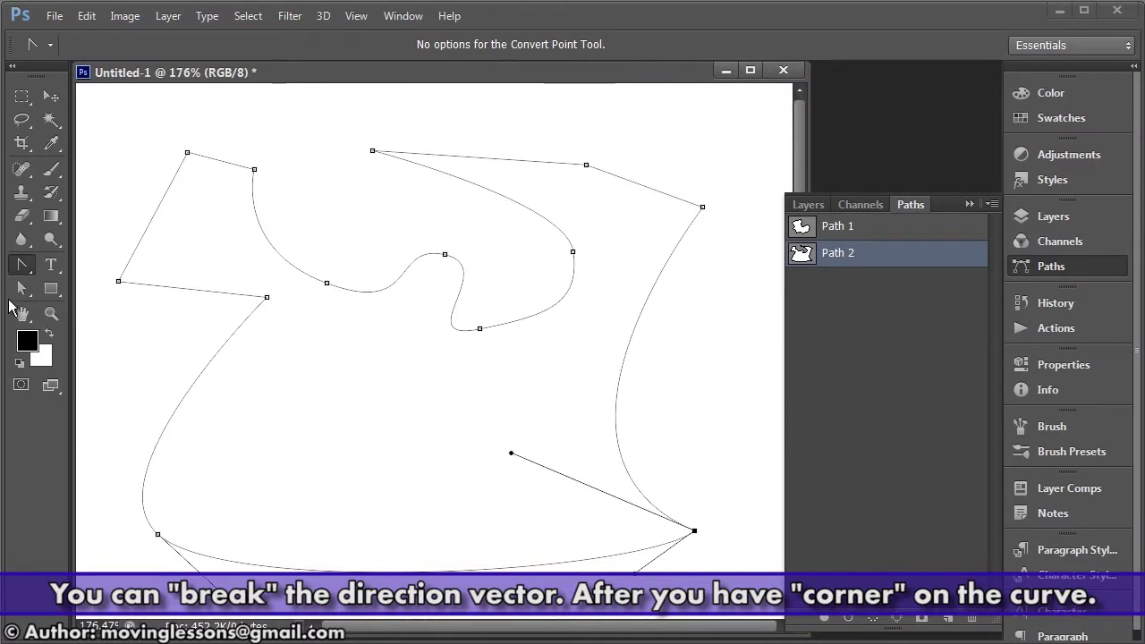
# Move the bottom-left point inward and reshape the lower and right curves with Direct Selection.
pyautogui.click(21, 288)
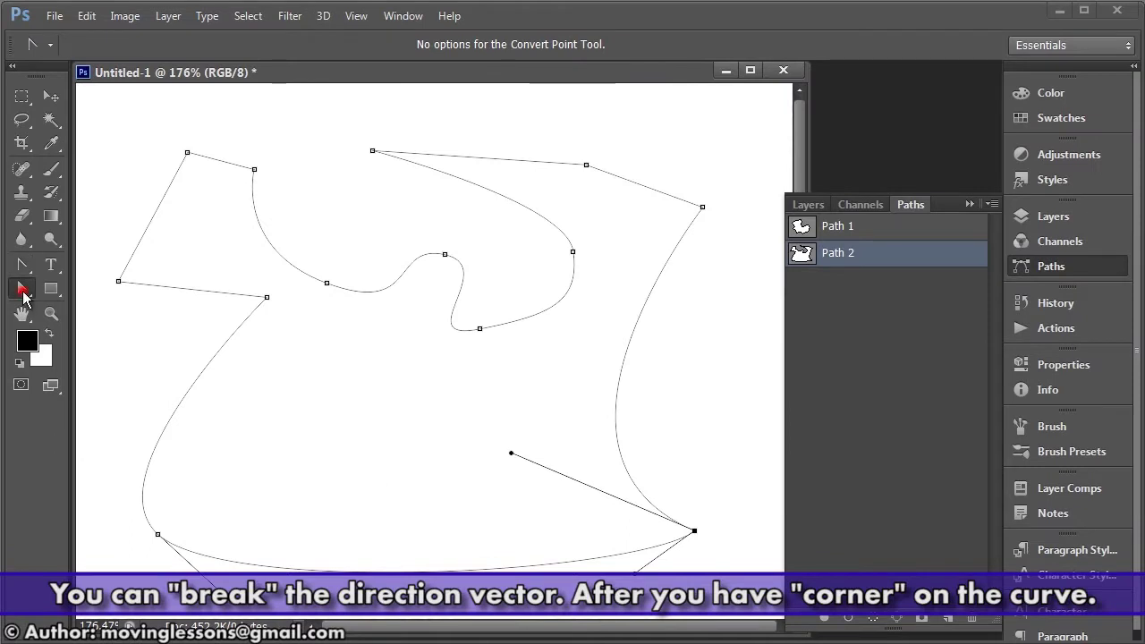
pyautogui.moveTo(160, 535); pyautogui.dragTo(311, 519)
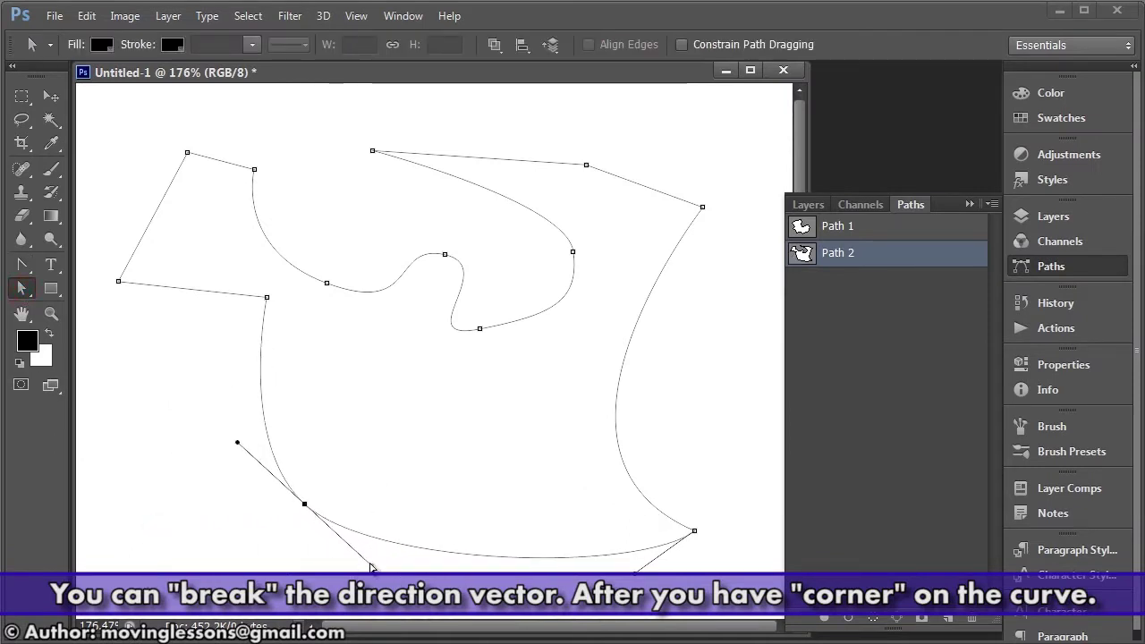
pyautogui.moveTo(373, 569)
pyautogui.mouseDown()
pyautogui.moveTo(231, 425)
pyautogui.moveTo(414, 548)
pyautogui.mouseUp()
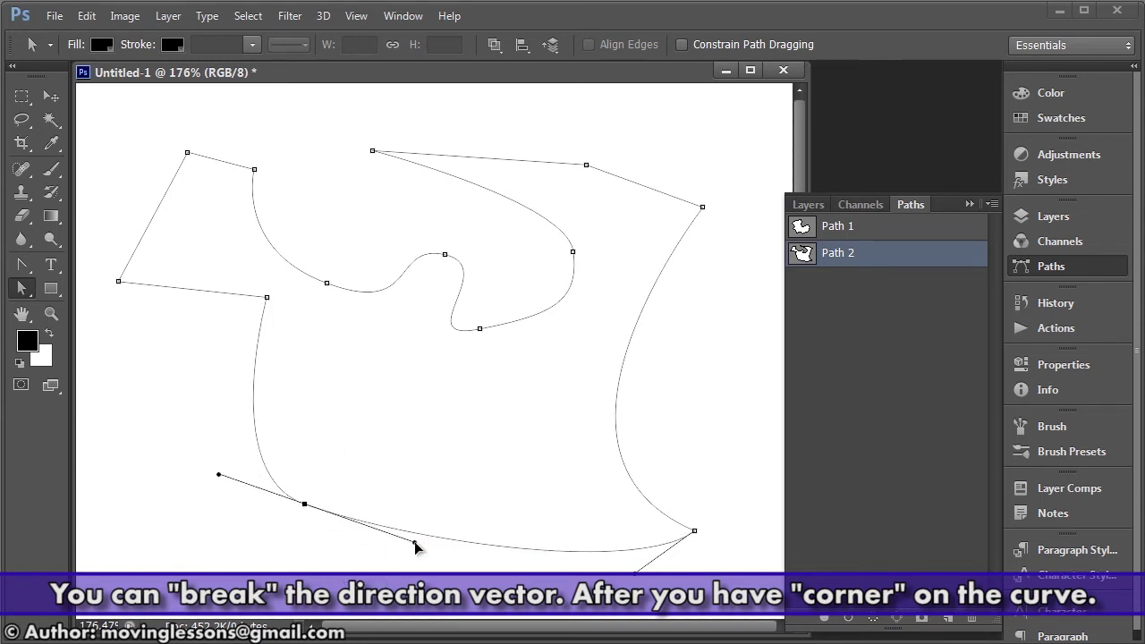
pyautogui.moveTo(218, 474); pyautogui.dragTo(274, 602)
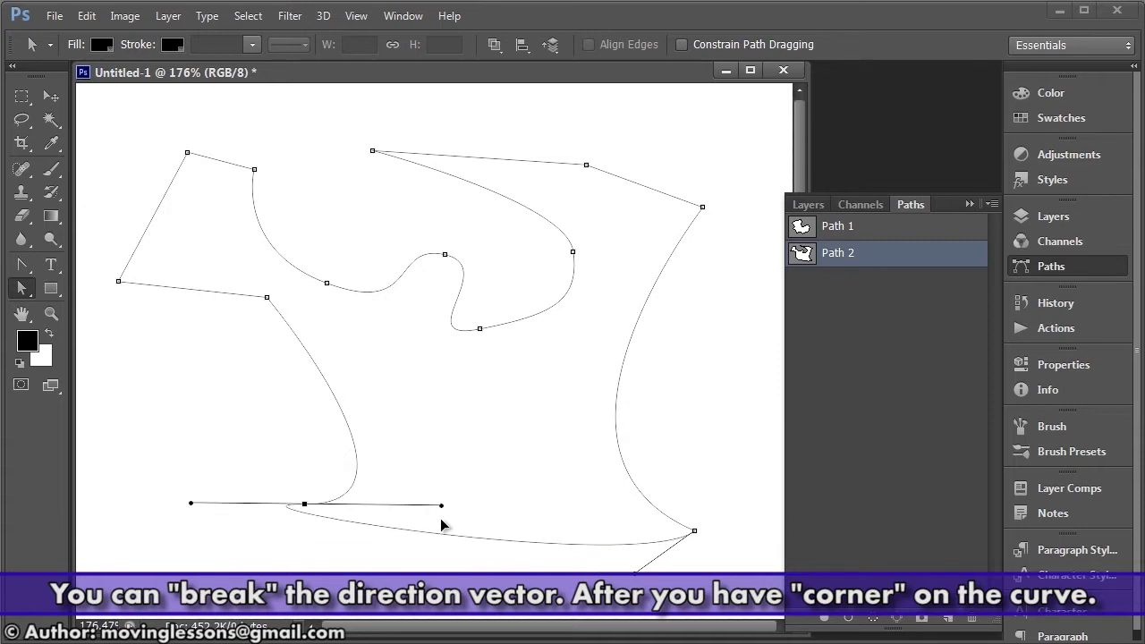
pyautogui.moveTo(299, 391); pyautogui.dragTo(220, 424)
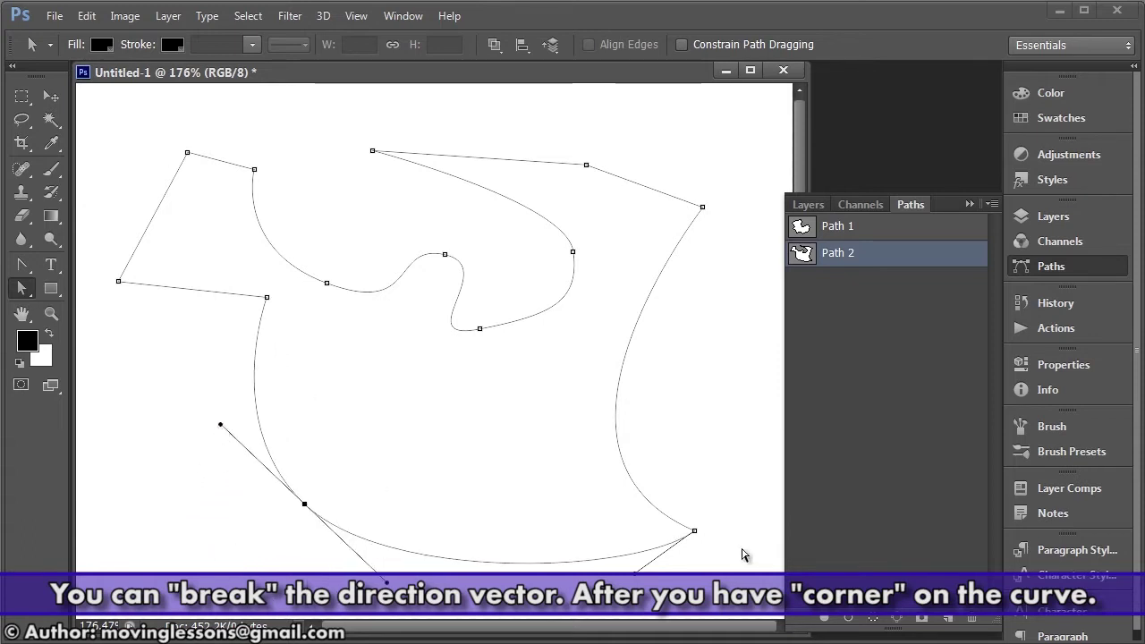
pyautogui.click(695, 532)
pyautogui.moveTo(506, 455)
pyautogui.mouseDown()
pyautogui.moveTo(545, 580)
pyautogui.moveTo(583, 445)
pyautogui.moveTo(629, 409)
pyautogui.moveTo(595, 420)
pyautogui.mouseUp()
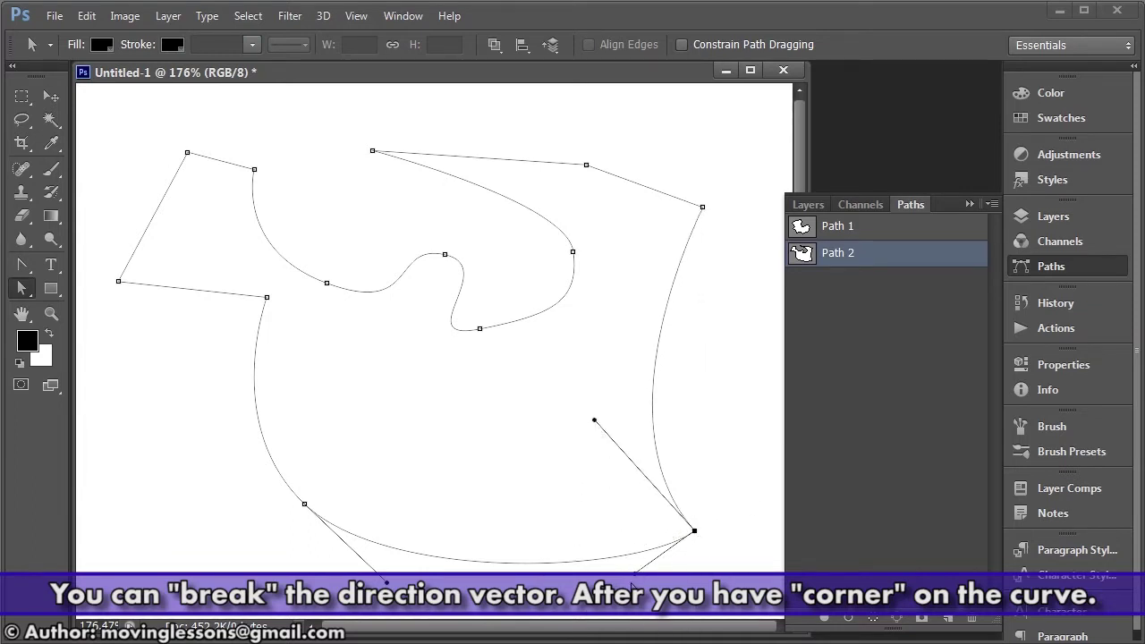
pyautogui.moveTo(636, 578)
pyautogui.mouseDown()
pyautogui.moveTo(615, 621)
pyautogui.moveTo(761, 542)
pyautogui.moveTo(578, 475)
pyautogui.moveTo(499, 545)
pyautogui.mouseUp()
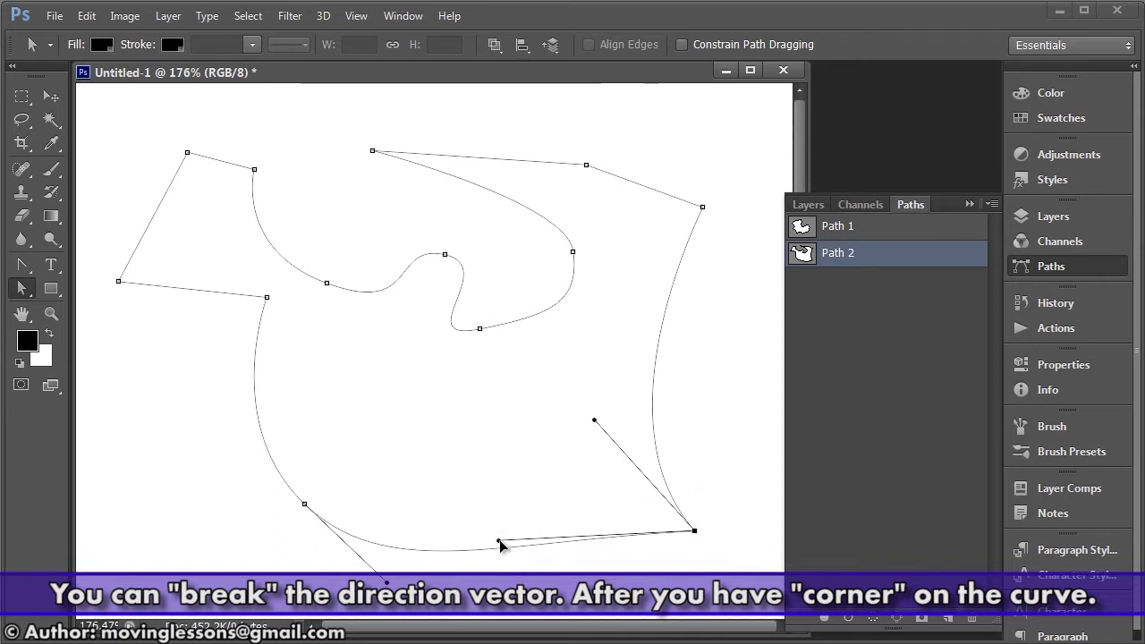
# Convert the bottom-right anchor to a corner, re-smooth it, then display Path 1.
pyautogui.click(22, 265)
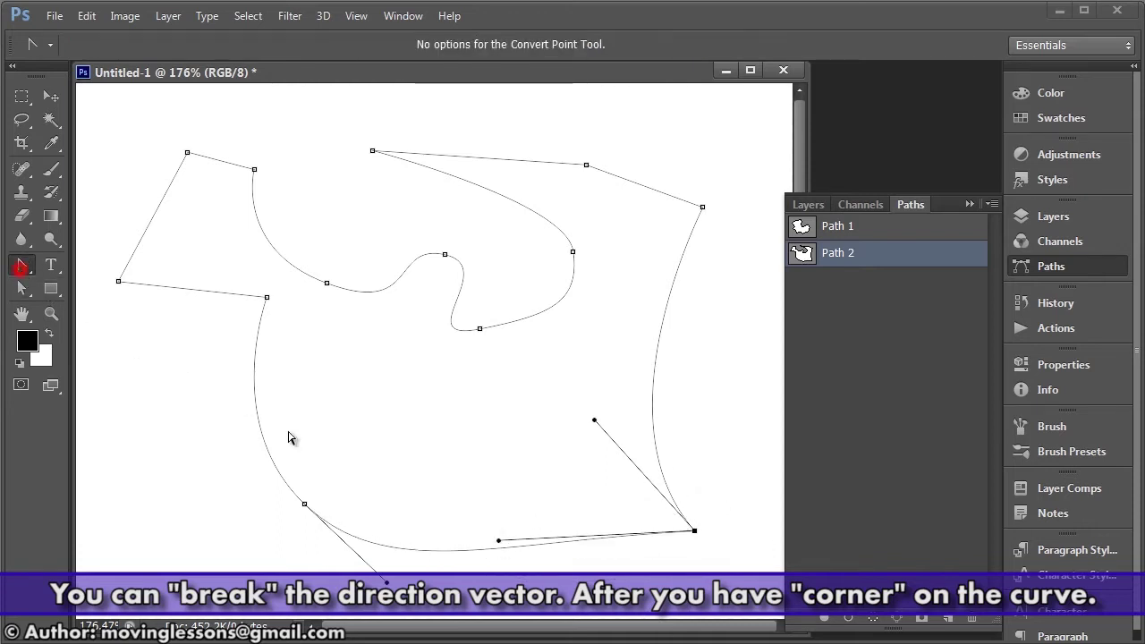
pyautogui.click(694, 532)
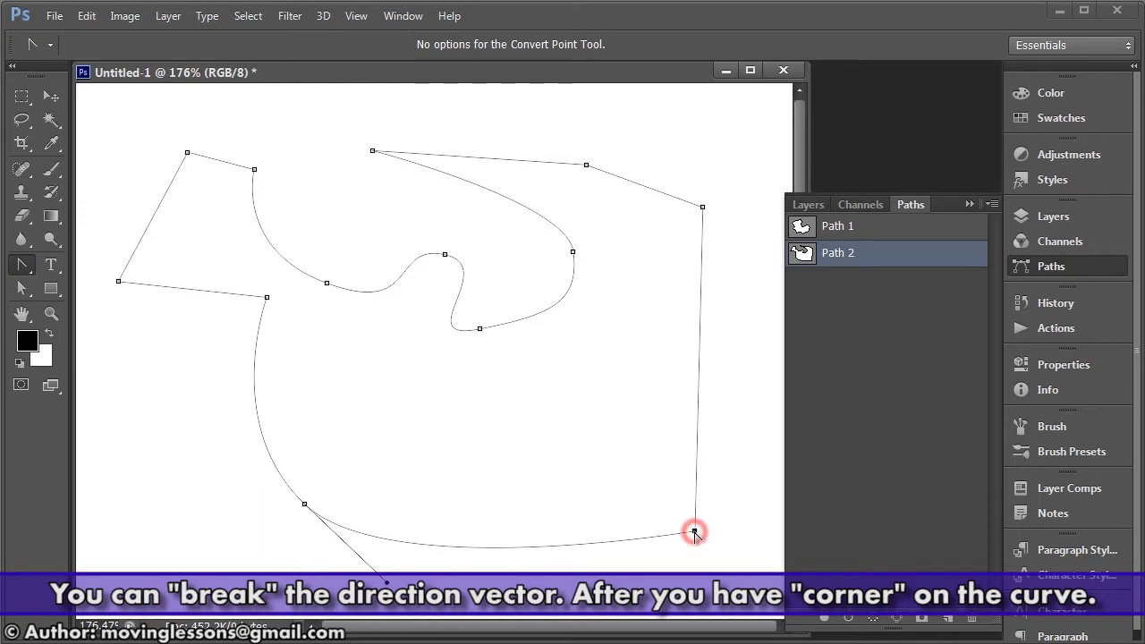
pyautogui.moveTo(694, 531); pyautogui.dragTo(741, 461)
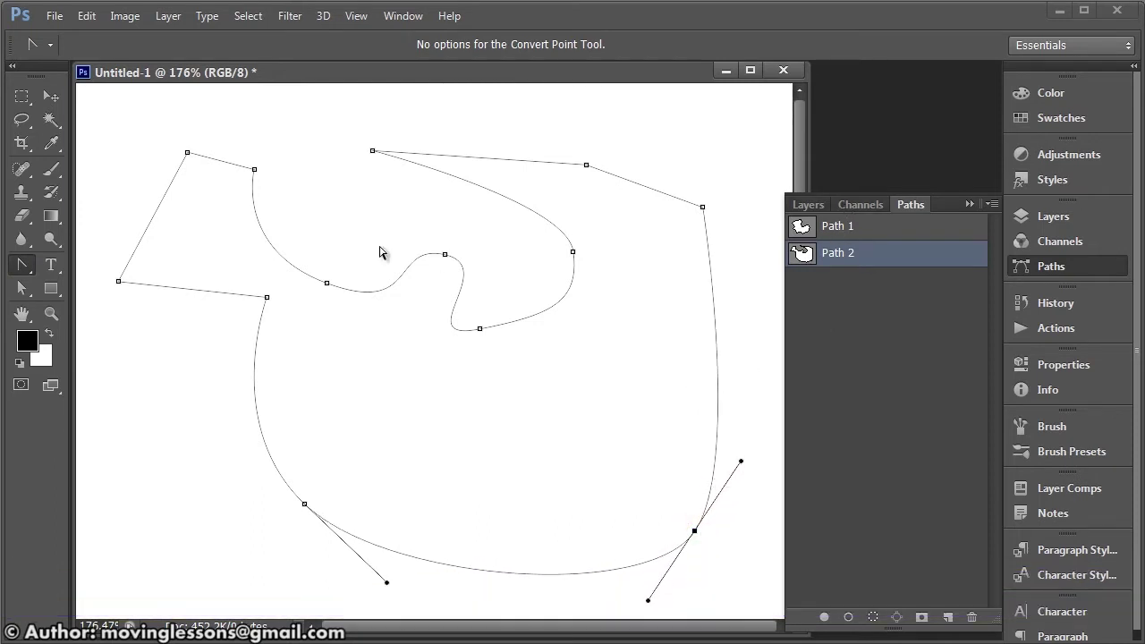
pyautogui.rightClick(16, 265)
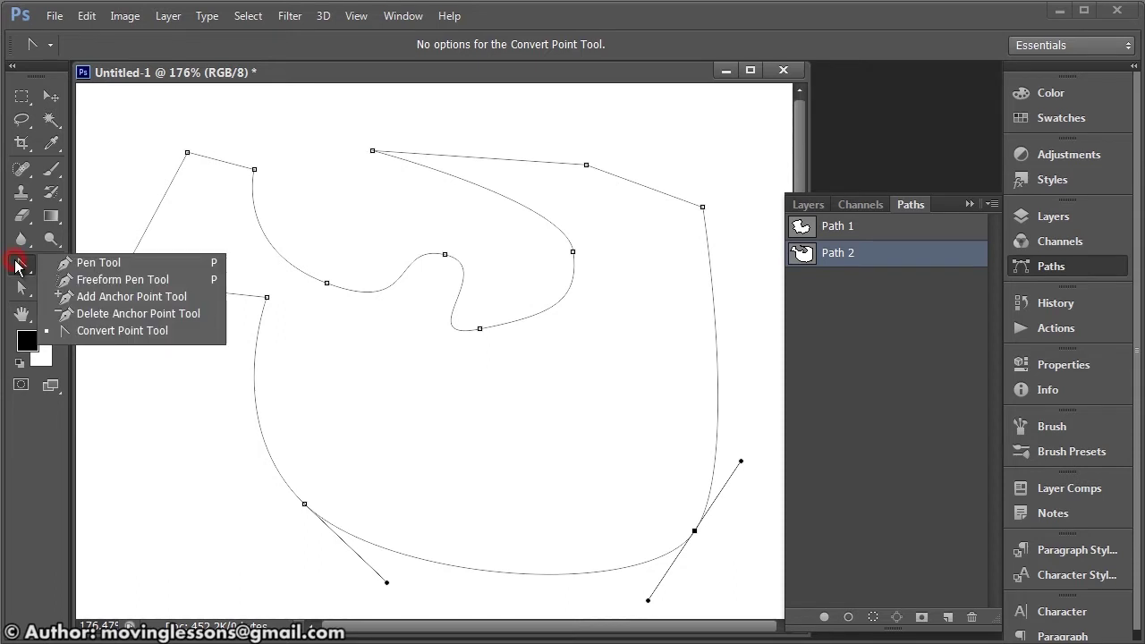
pyautogui.click(101, 266)
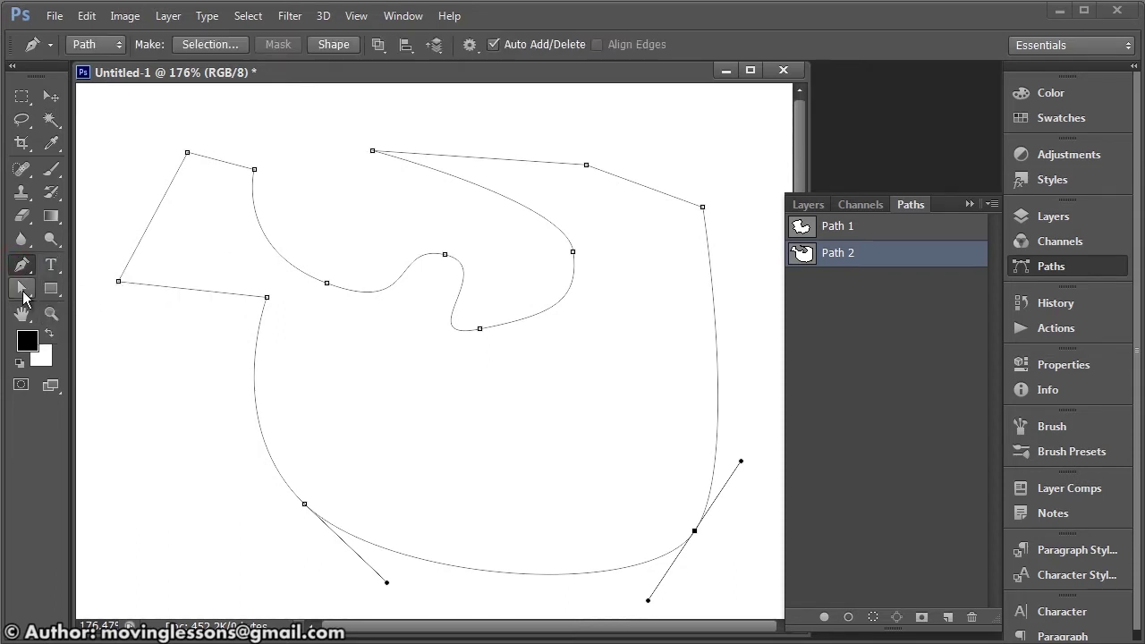
pyautogui.click(22, 291)
pyautogui.click(848, 231)
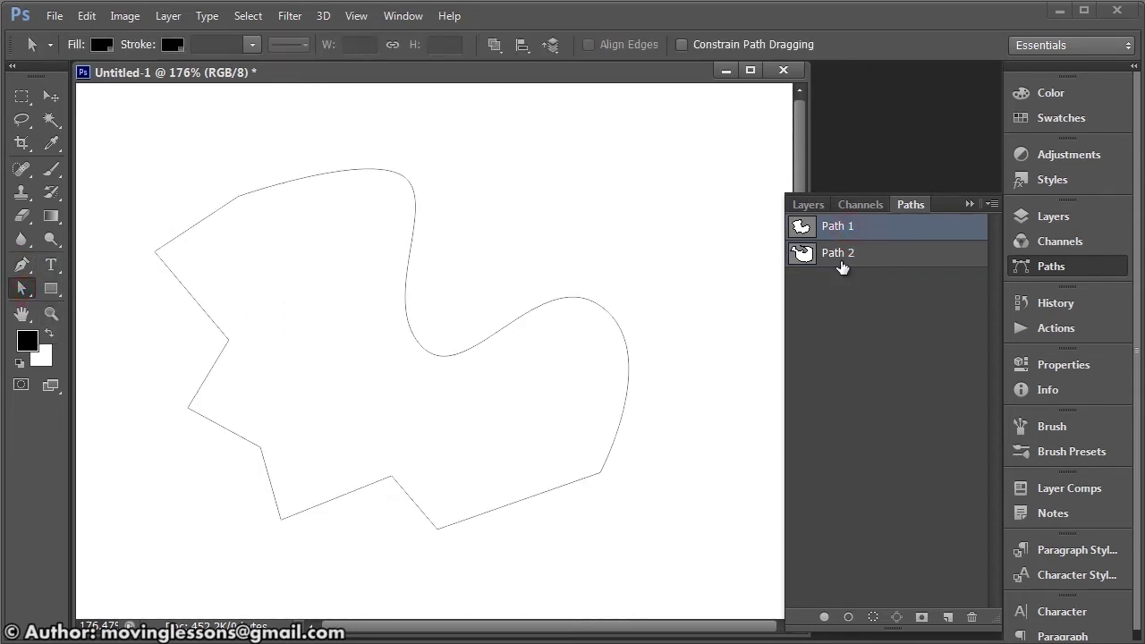
pyautogui.click(839, 261)
pyautogui.click(841, 228)
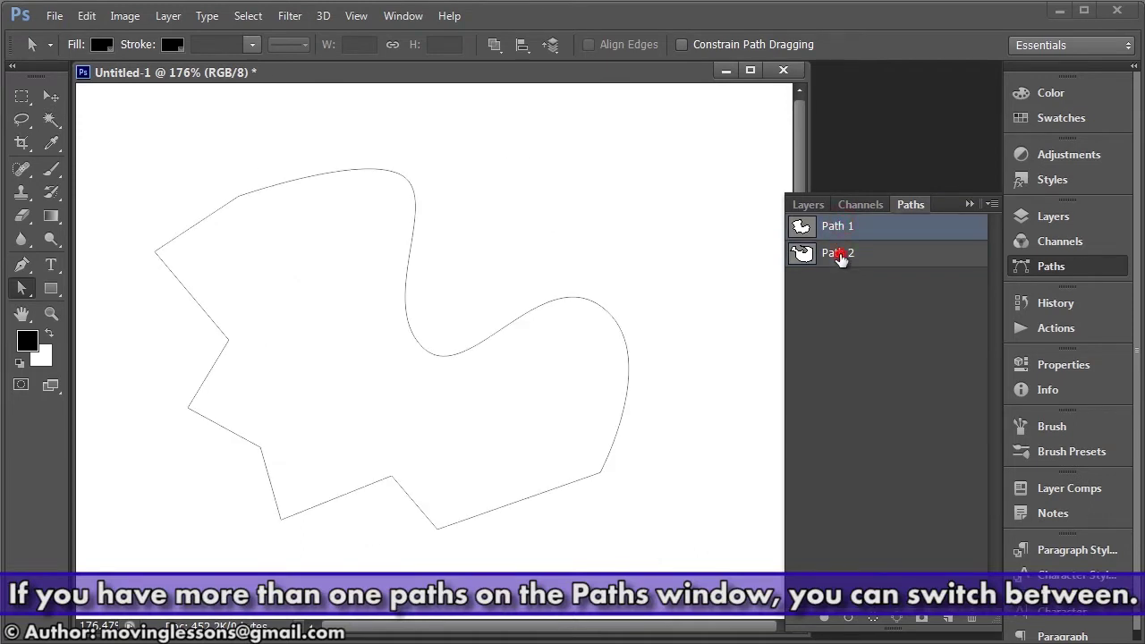
pyautogui.click(841, 258)
pyautogui.click(844, 303)
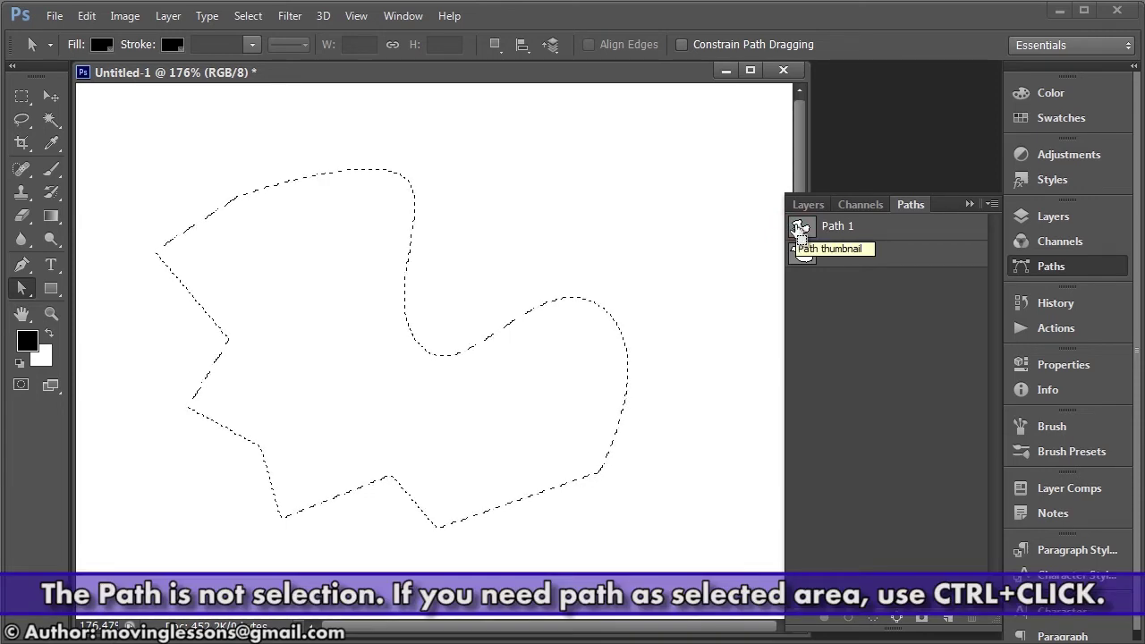
pyautogui.hotkey('alt', 'BackSpace')
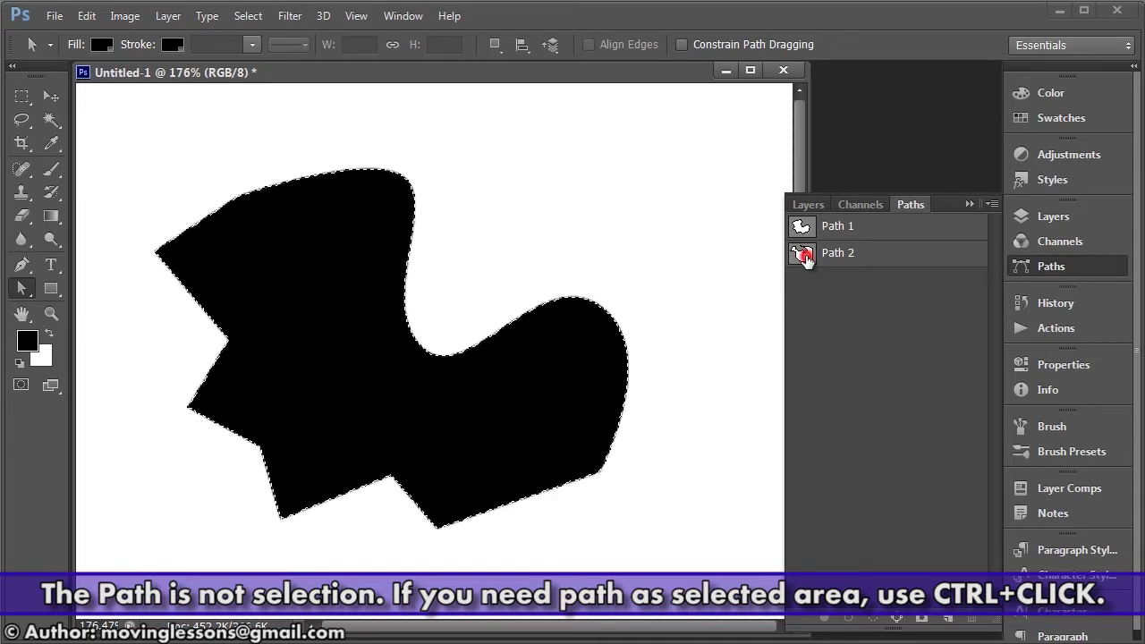
pyautogui.click(803, 254)
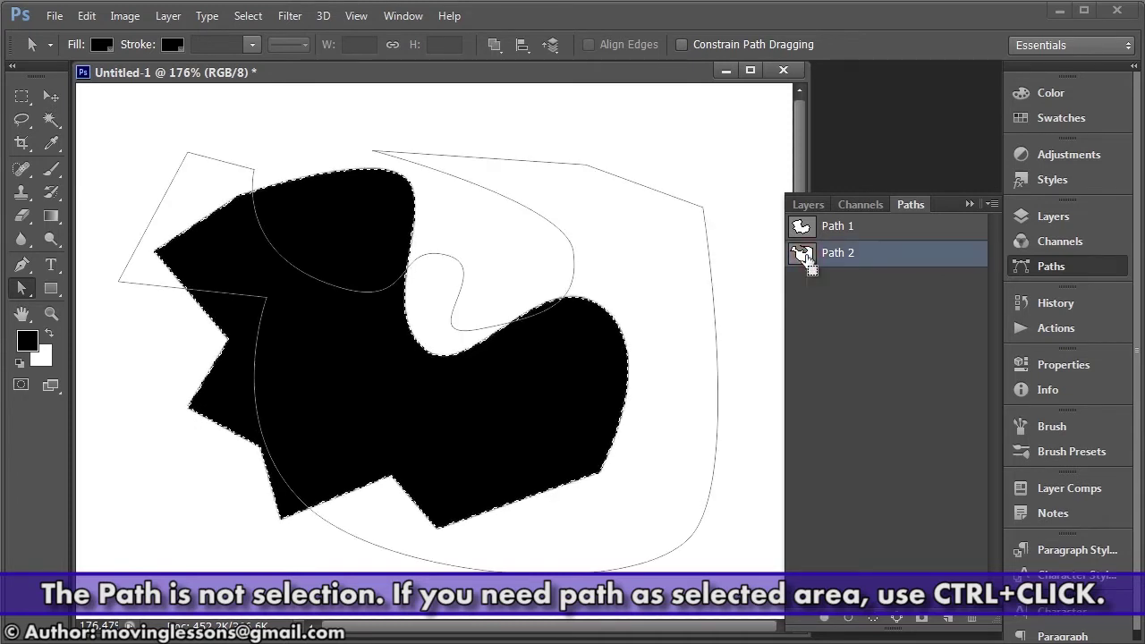
pyautogui.keyDown('ctrl'); pyautogui.click(804, 255); pyautogui.keyUp('ctrl')
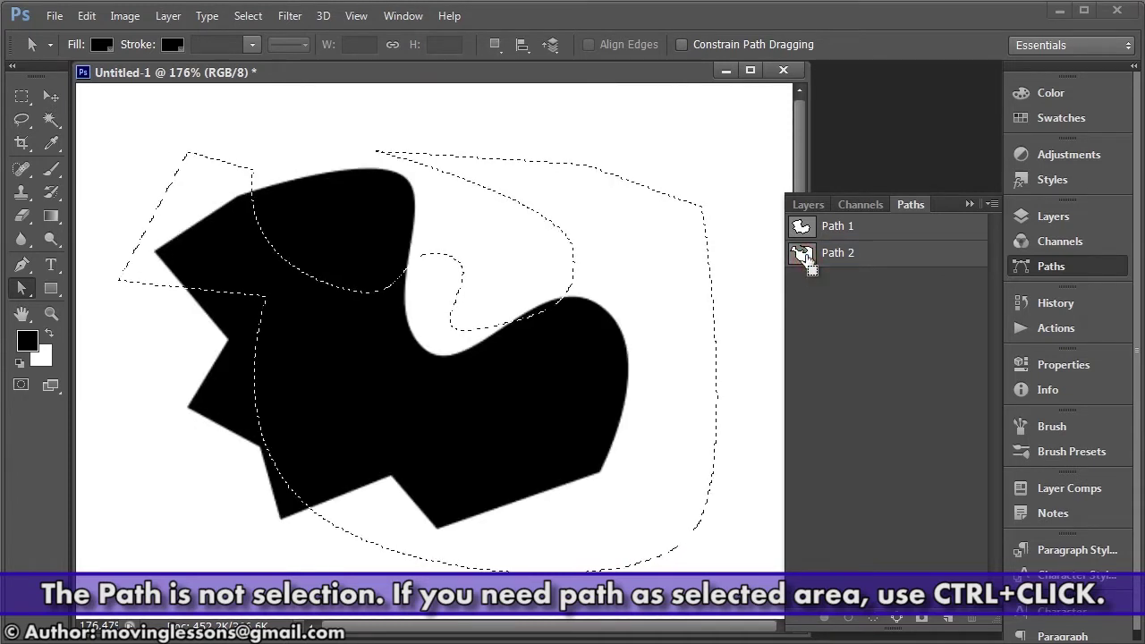
pyautogui.hotkey('alt', 'BackSpace')
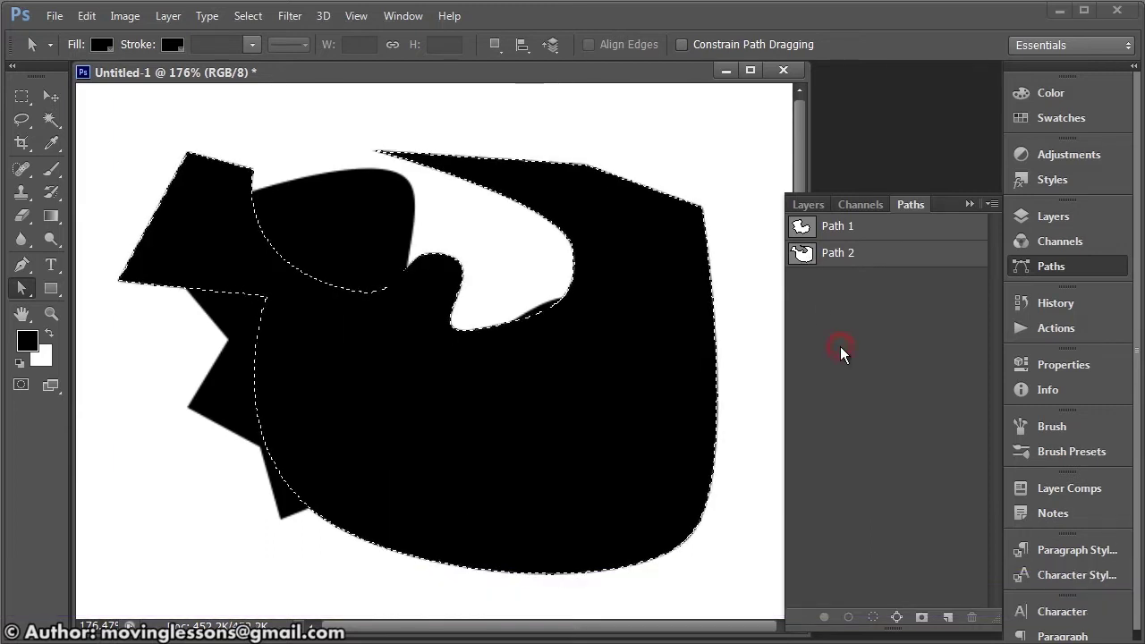
pyautogui.hotkey('ctrl', 'd')
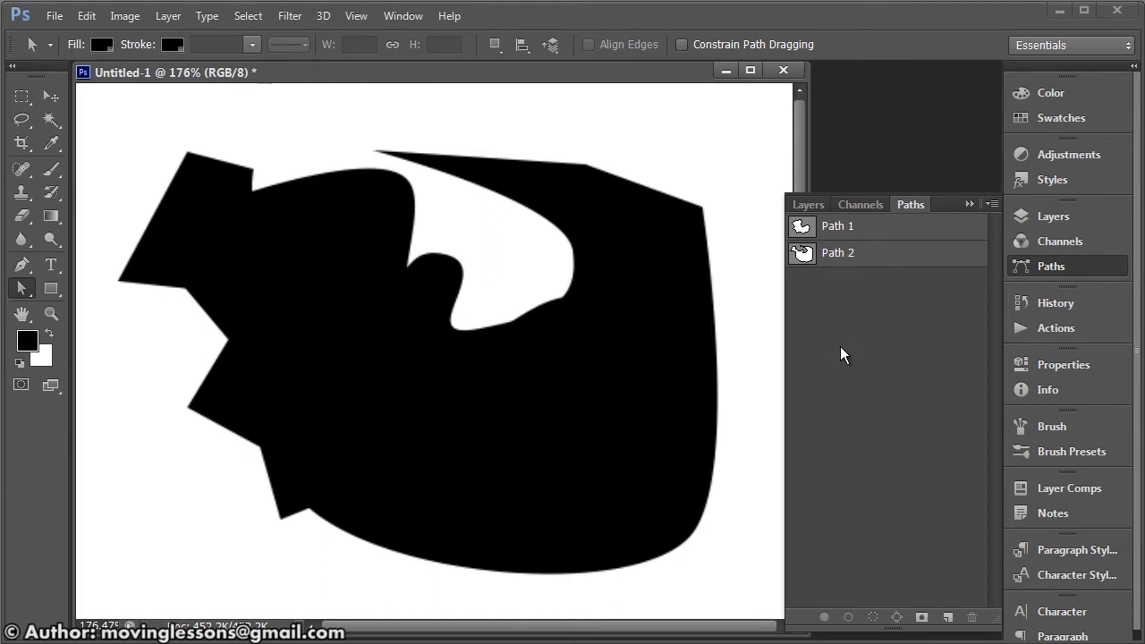
pyautogui.hotkey('ctrl', 'alt', 'z')
pyautogui.hotkey('ctrl', 'alt', 'z')
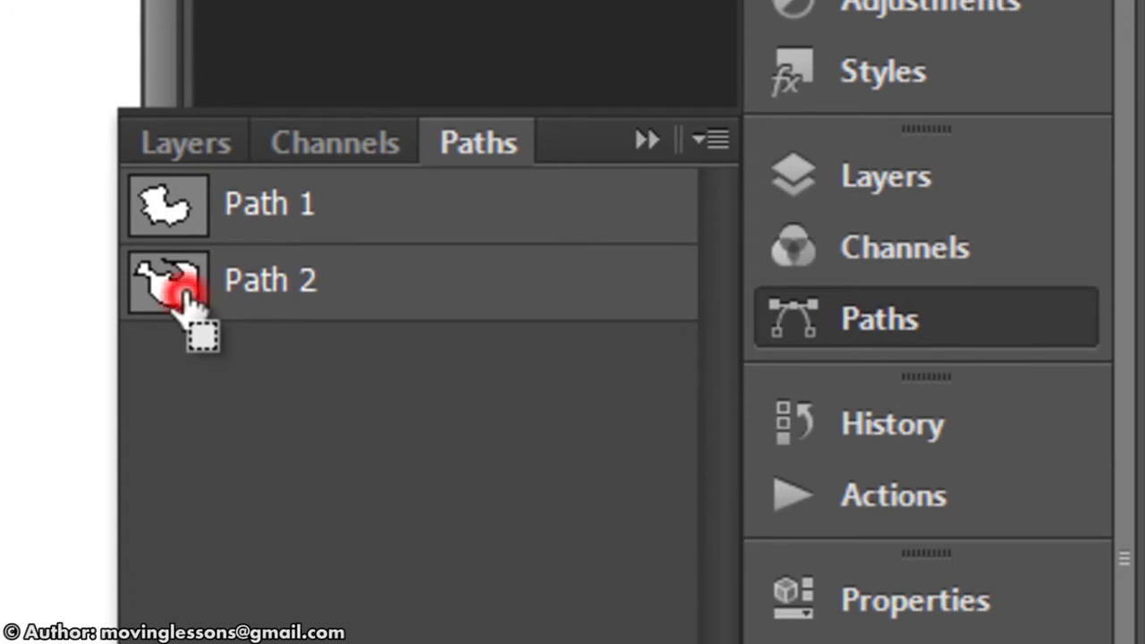
pyautogui.keyDown('ctrl'); pyautogui.keyDown('shift'); pyautogui.click(177, 211); pyautogui.keyUp('shift'); pyautogui.keyUp('ctrl')
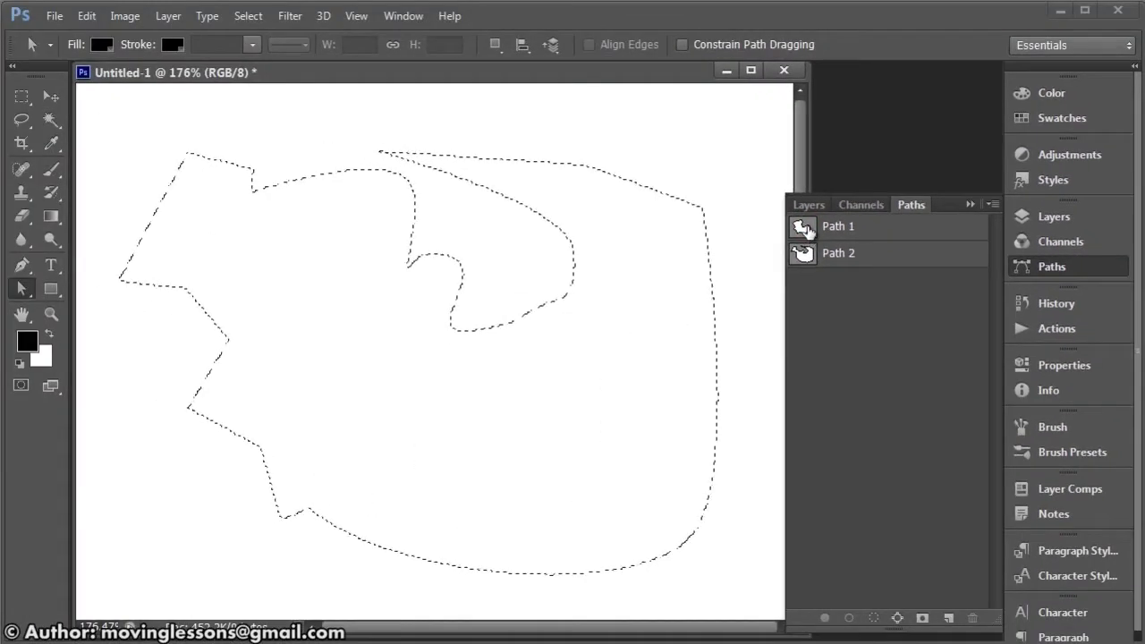
pyautogui.hotkey('alt', 'BackSpace')
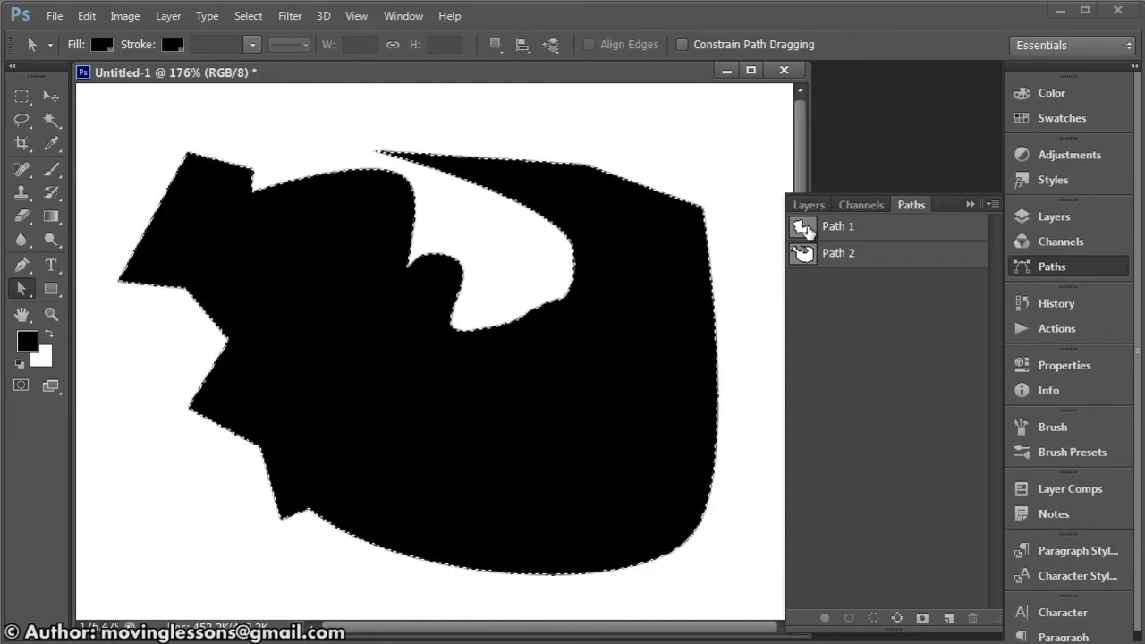
pyautogui.hotkey('ctrl', 'd')
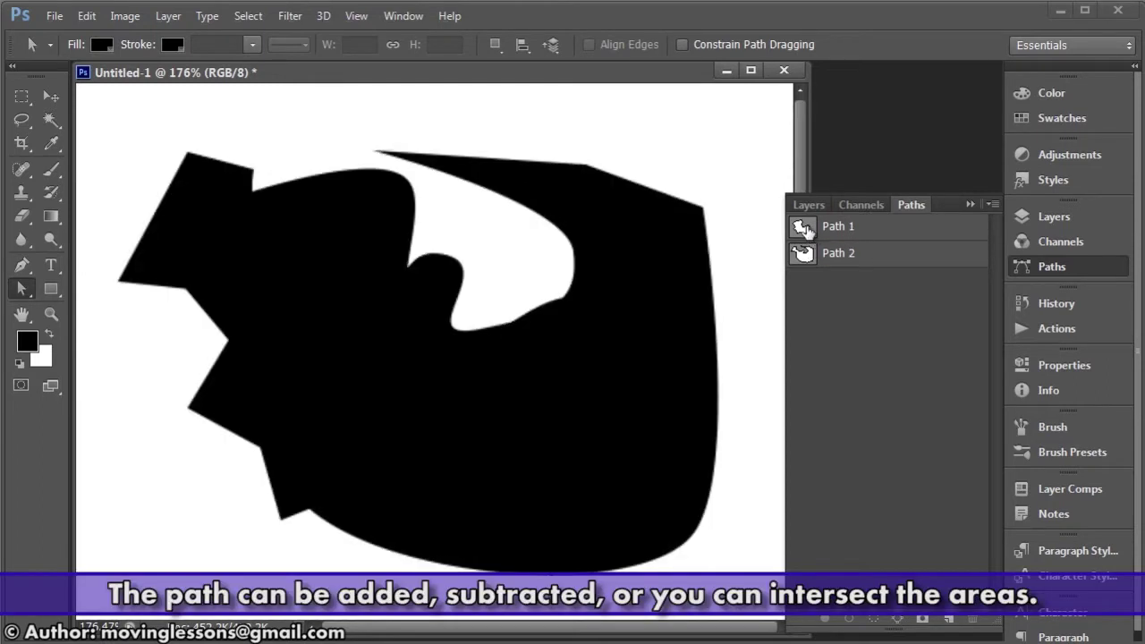
pyautogui.hotkey('ctrl', 'BackSpace')
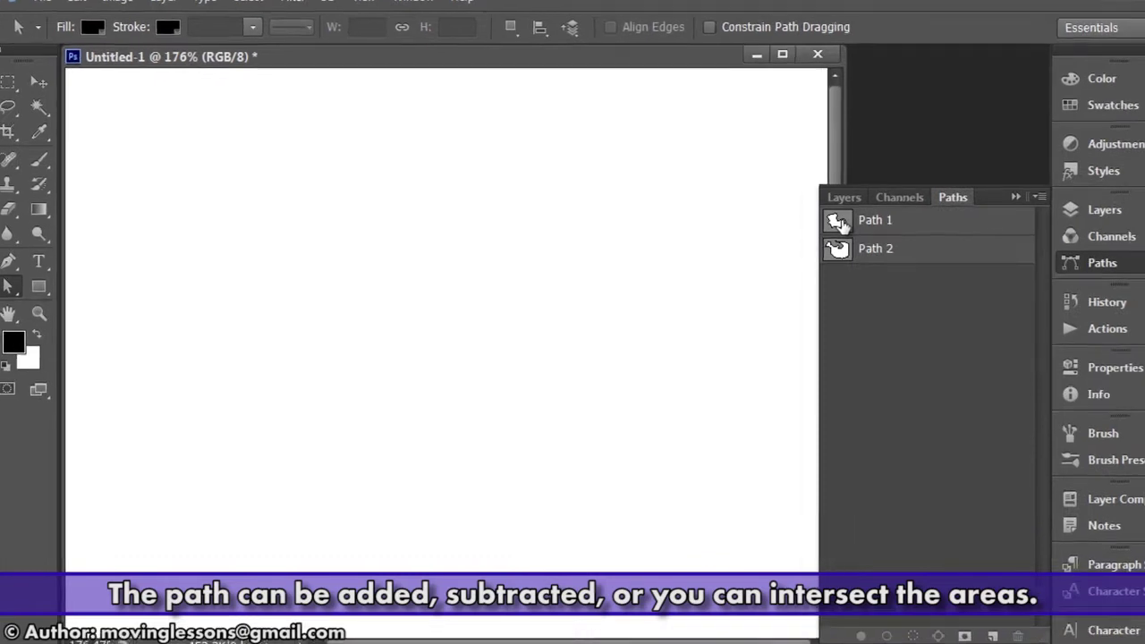
pyautogui.keyDown('ctrl'); pyautogui.click(1054, 185); pyautogui.keyUp('ctrl')
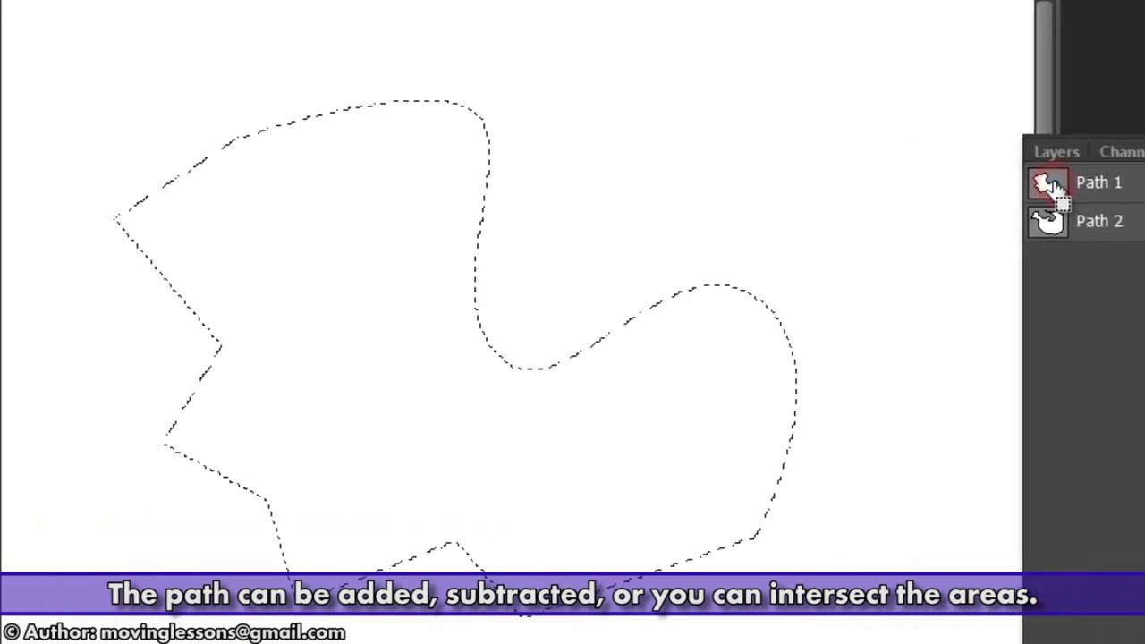
pyautogui.keyDown('ctrl'); pyautogui.keyDown('alt'); pyautogui.click(1052, 221); pyautogui.keyUp('alt'); pyautogui.keyUp('ctrl')
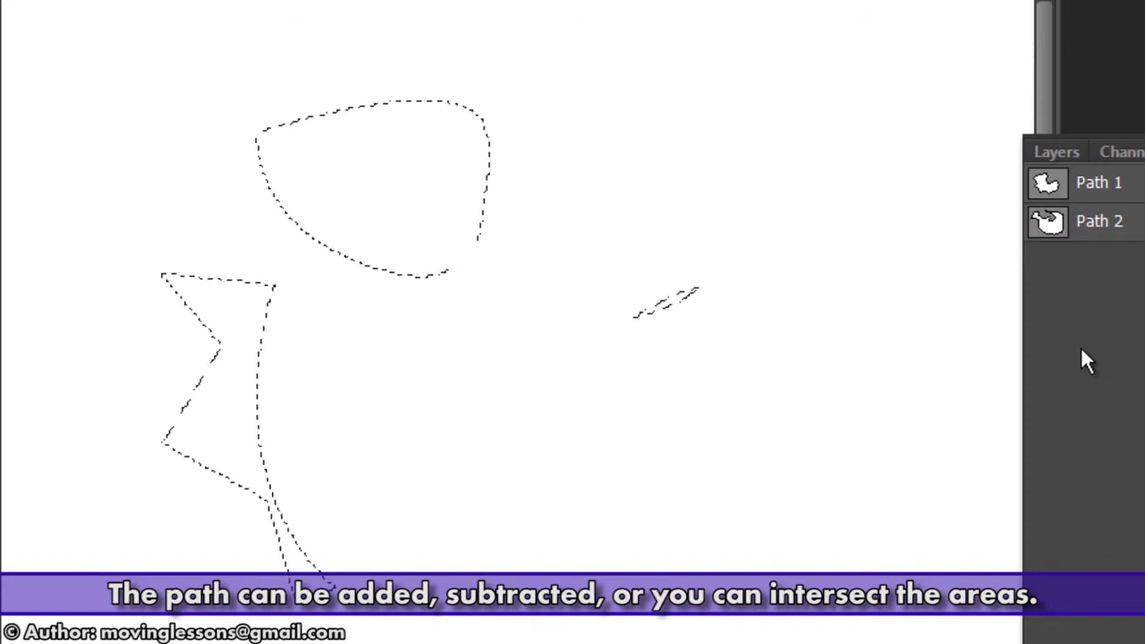
pyautogui.hotkey('alt', 'BackSpace')
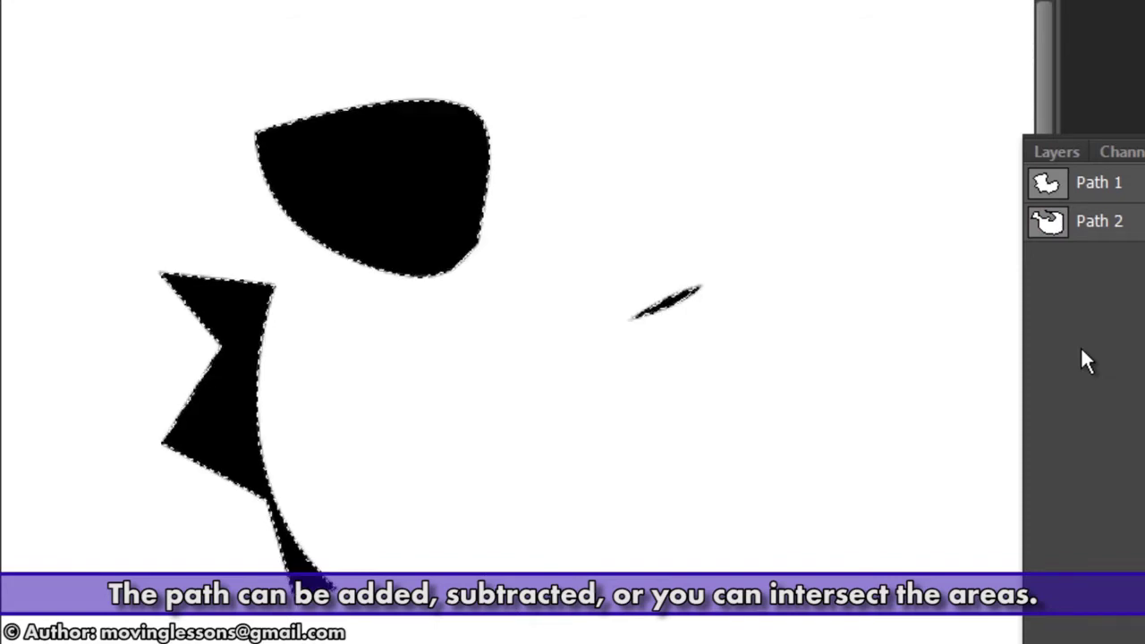
pyautogui.hotkey('ctrl', 'd')
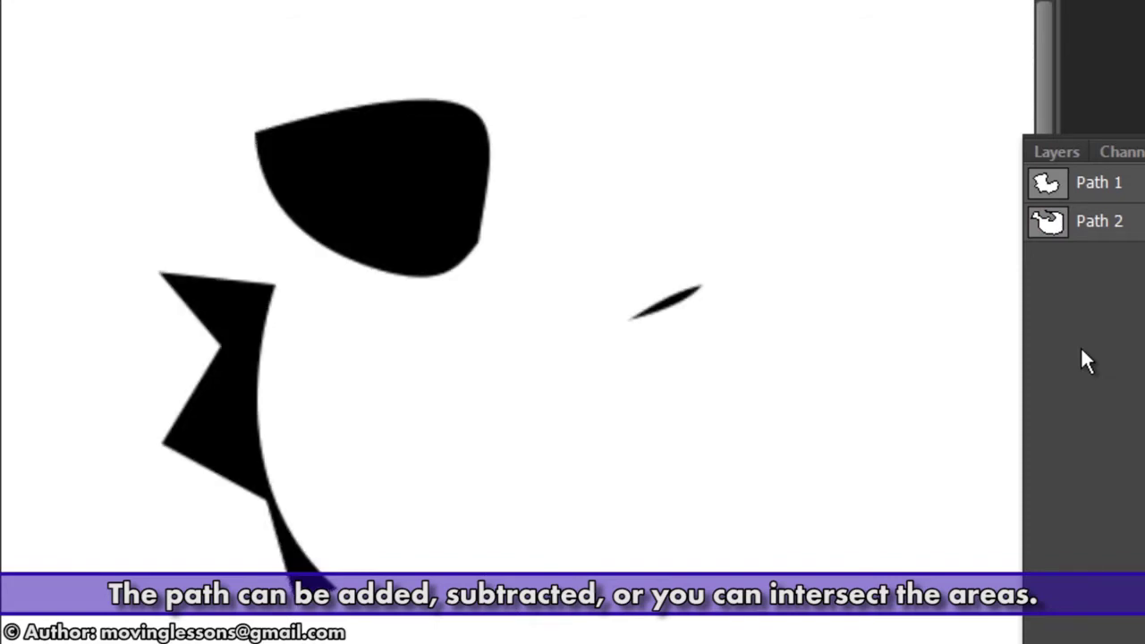
pyautogui.press('Delete')
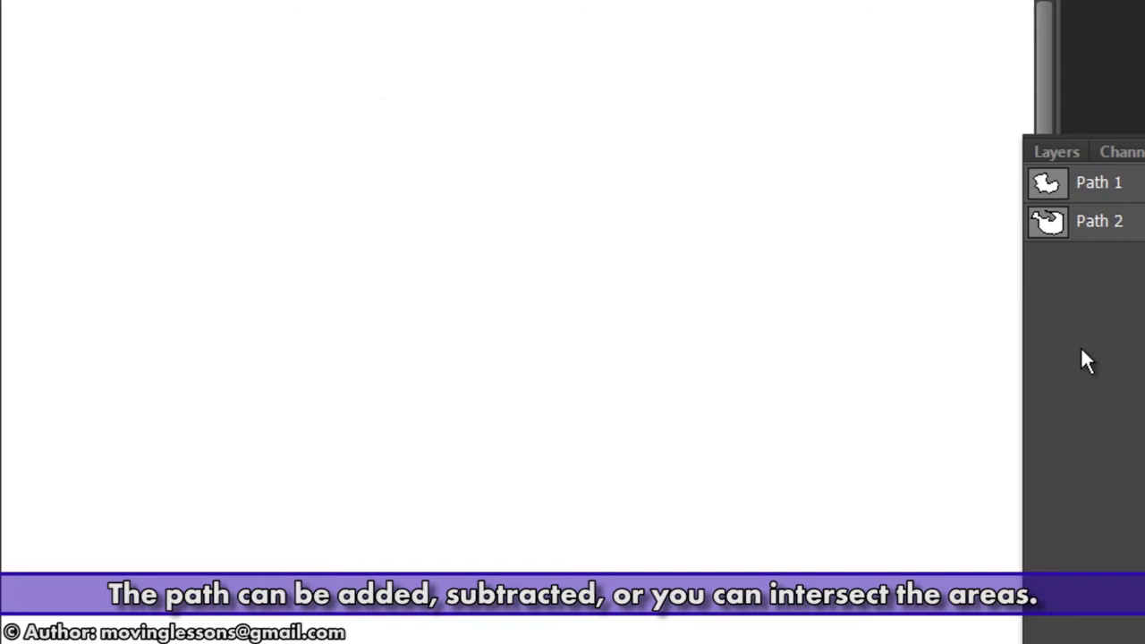
# Fill the combined Path 1 and Path 2 selection with black, then clear it.
pyautogui.keyDown('ctrl'); pyautogui.click(1052, 220); pyautogui.keyUp('ctrl')
pyautogui.keyDown('ctrl'); pyautogui.keyDown('shift'); pyautogui.click(1048, 183); pyautogui.keyUp('shift'); pyautogui.keyUp('ctrl')
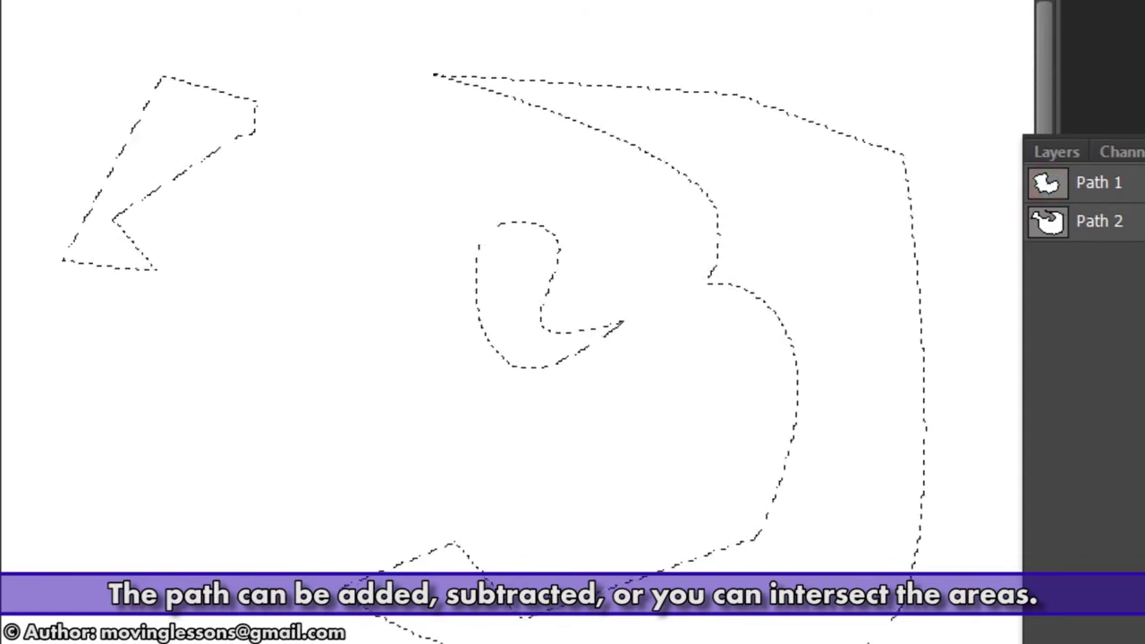
pyautogui.hotkey('alt', 'BackSpace')
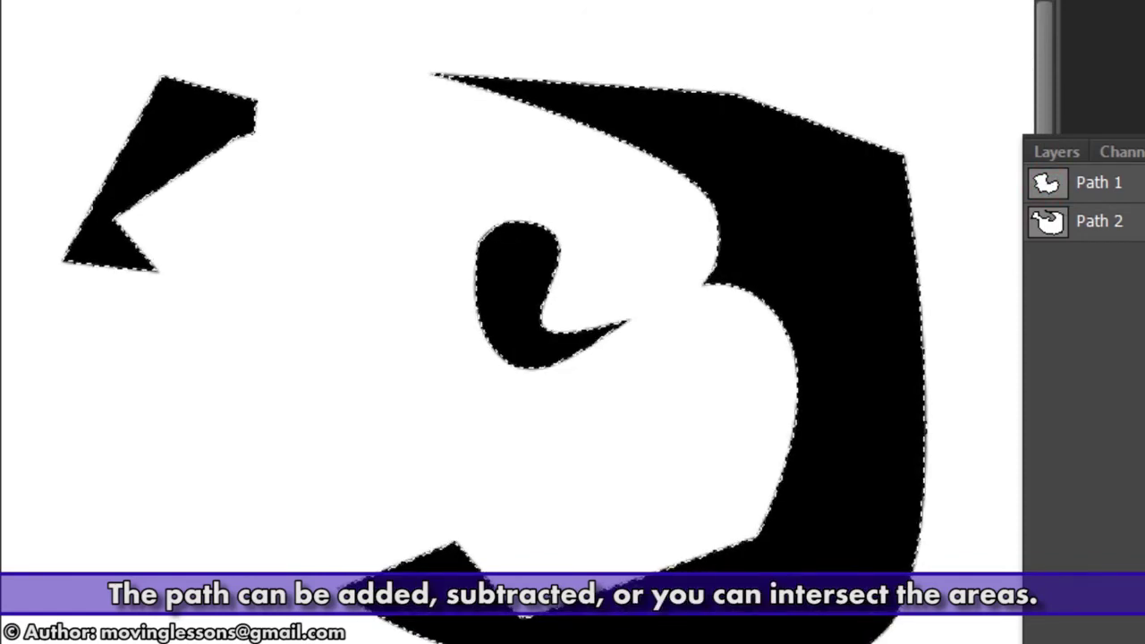
pyautogui.hotkey('ctrl', 'd')
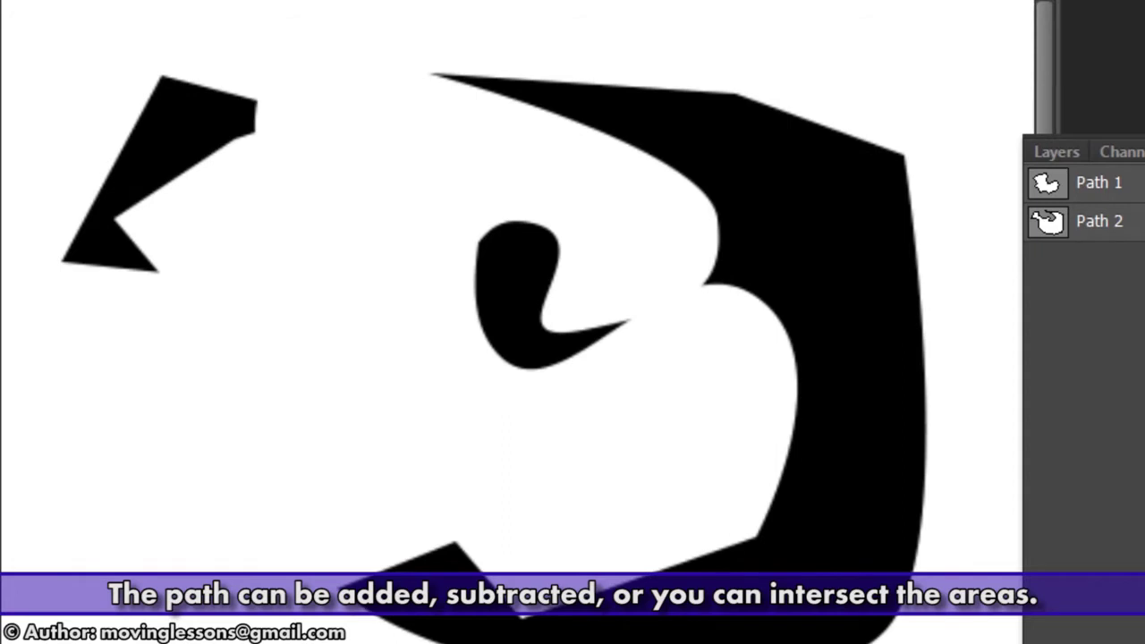
pyautogui.hotkey('ctrl', 'BackSpace')
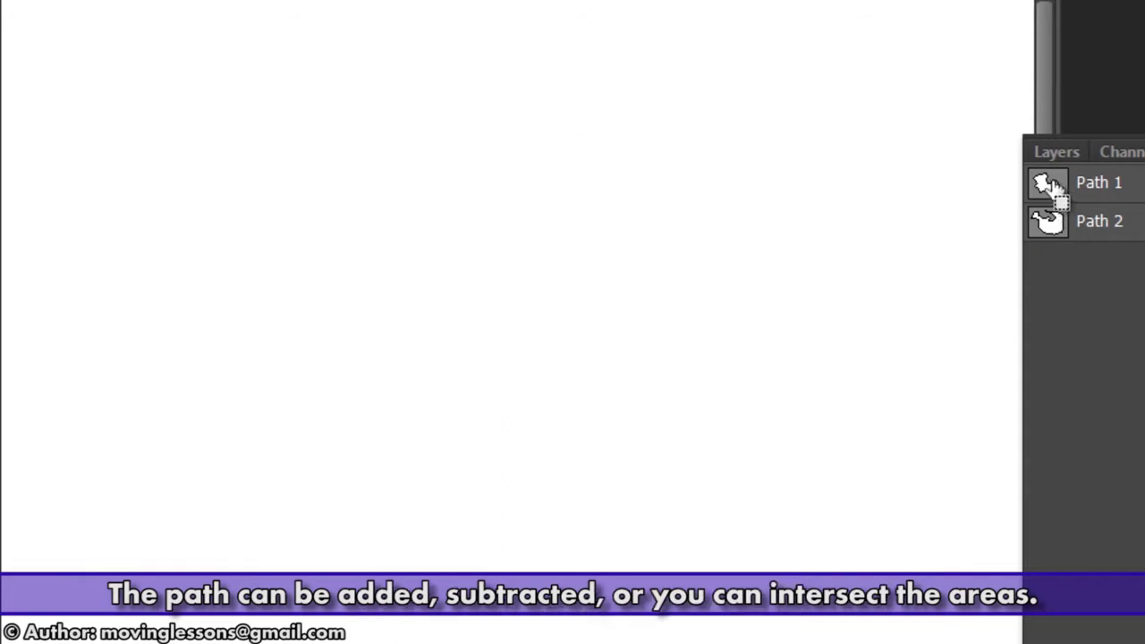
# Fill Path 1 minus Path 2 with black, deselect, then undo the fill.
pyautogui.keyDown('ctrl'); pyautogui.click(1054, 184); pyautogui.keyUp('ctrl')
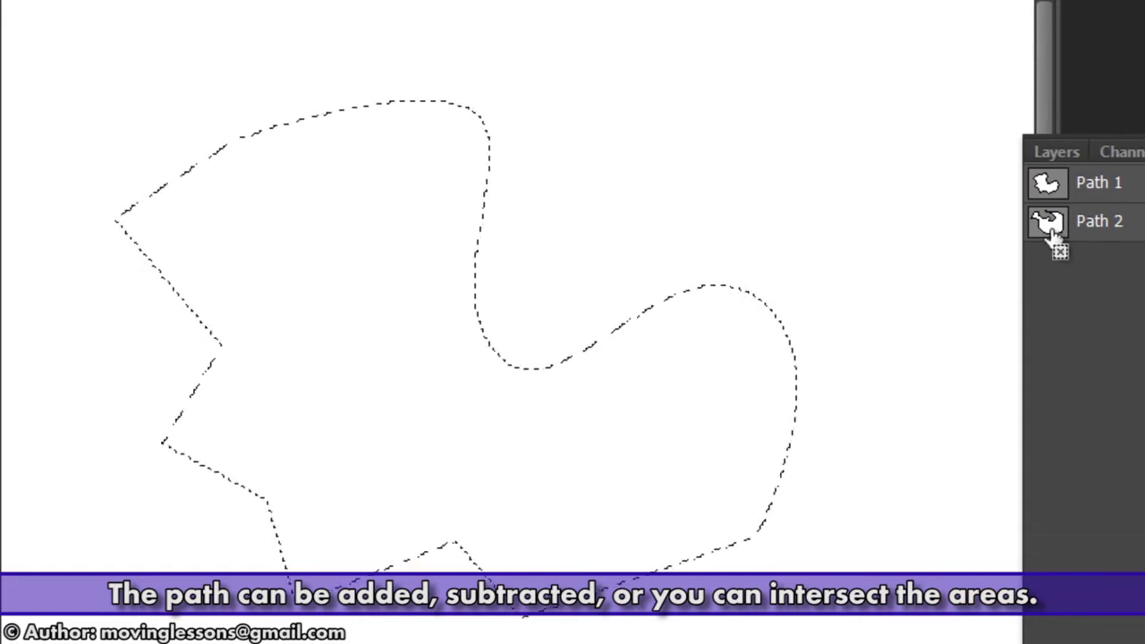
pyautogui.keyDown('ctrl'); pyautogui.keyDown('alt'); pyautogui.click(1051, 233); pyautogui.keyUp('alt'); pyautogui.keyUp('ctrl')
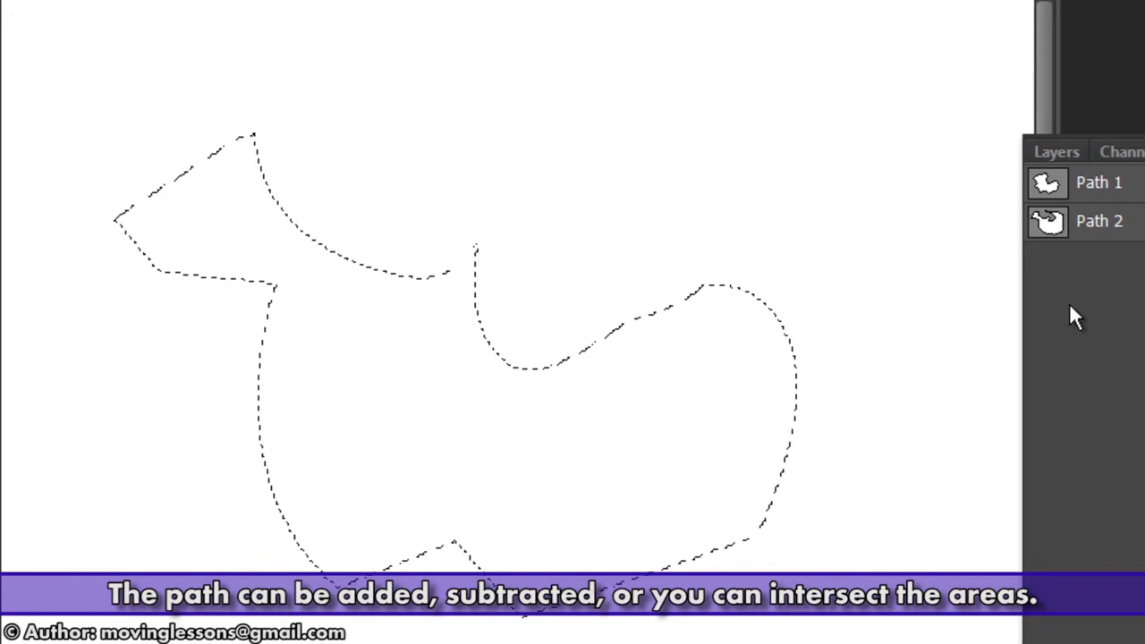
pyautogui.hotkey('alt', 'BackSpace')
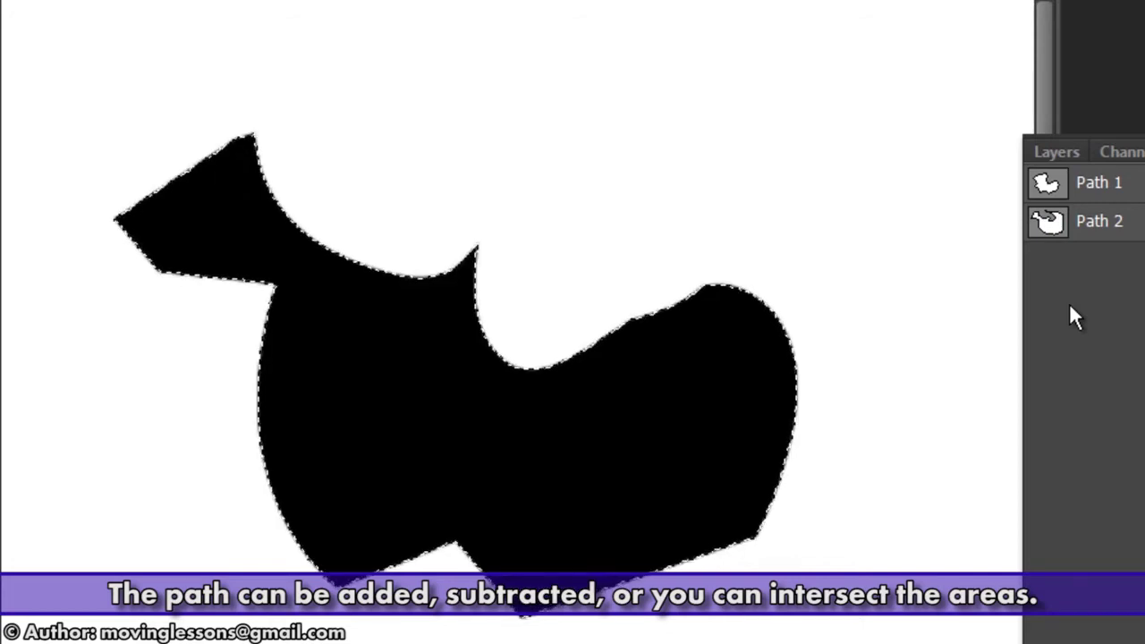
pyautogui.hotkey('ctrl', 'd')
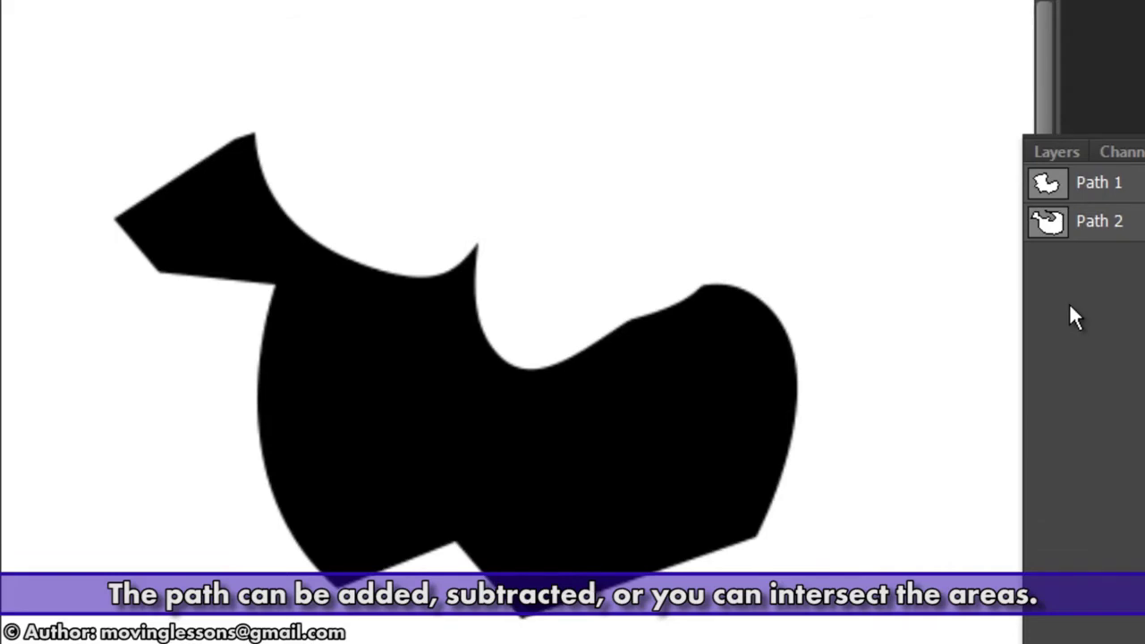
pyautogui.hotkey('ctrl', 'z')
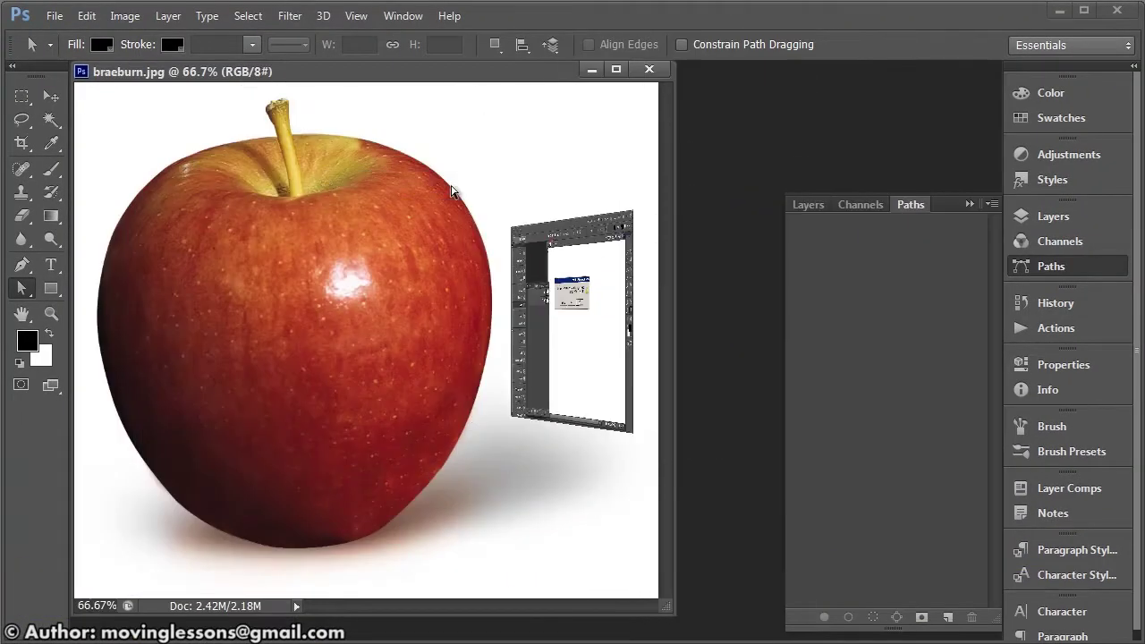
# Pan to the apple's stem, zoom to 200%, and select the Pen tool.
pyautogui.doubleClick(51, 313)
pyautogui.click(22, 314)
pyautogui.moveTo(236, 232)
pyautogui.mouseDown()
pyautogui.moveTo(295, 312)
pyautogui.moveTo(300, 344)
pyautogui.mouseUp()
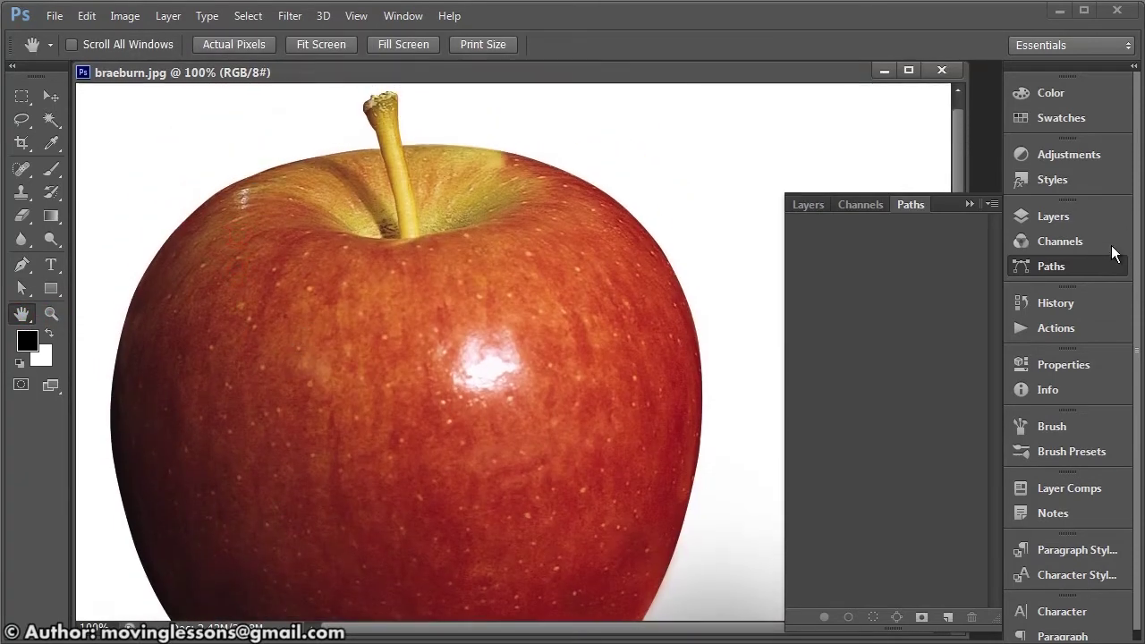
pyautogui.click(51, 313)
pyautogui.click(377, 190)
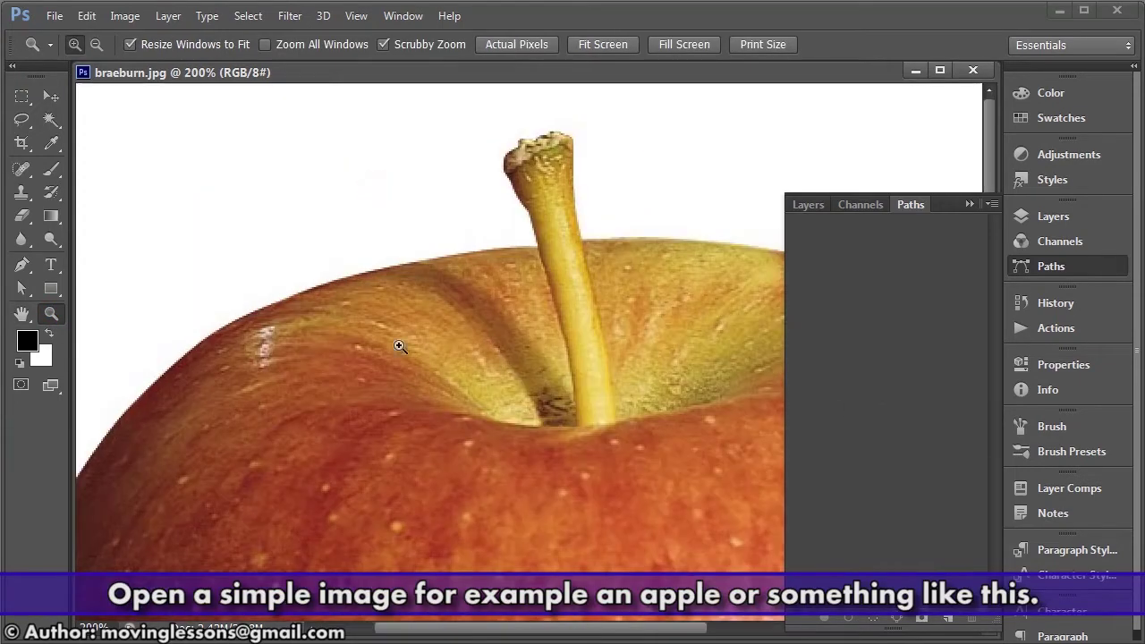
pyautogui.click(22, 266)
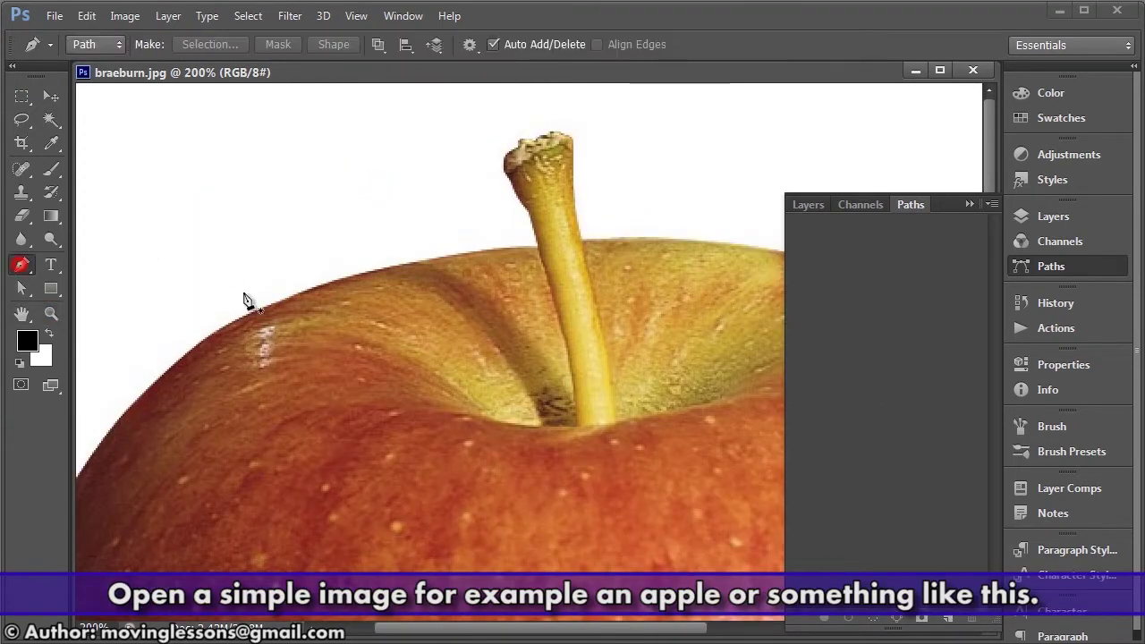
# Place the first Pen anchor at the apple's stem corner with curved handles.
pyautogui.moveTo(660, 345); pyautogui.dragTo(260, 277)
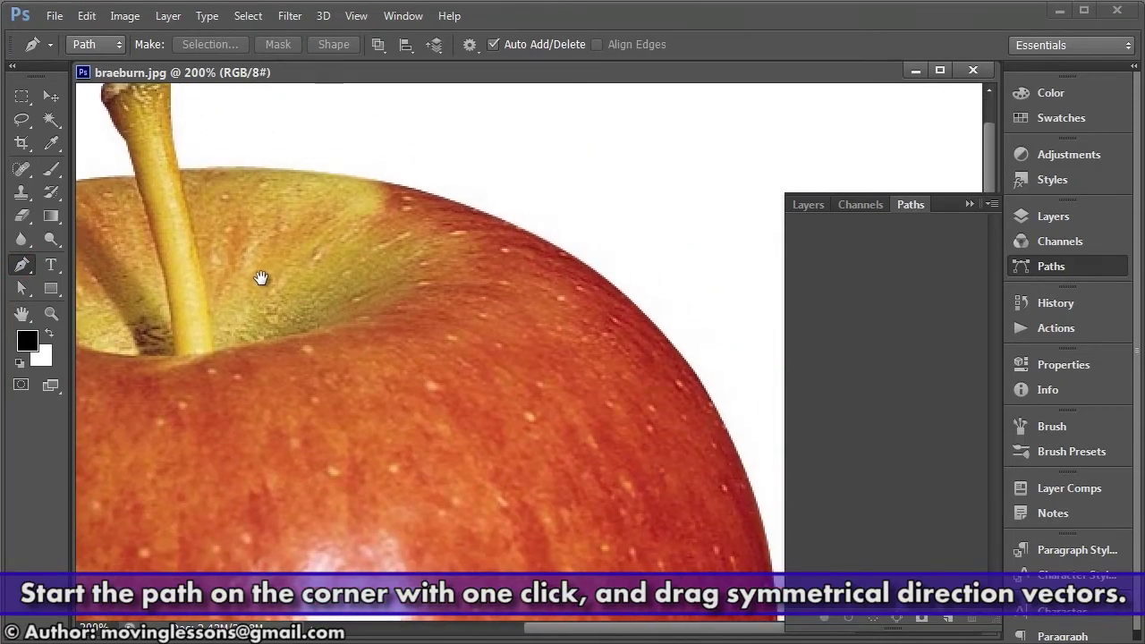
pyautogui.click(180, 169)
pyautogui.moveTo(663, 347)
pyautogui.mouseDown()
pyautogui.moveTo(801, 508)
pyautogui.moveTo(806, 481)
pyautogui.mouseUp()
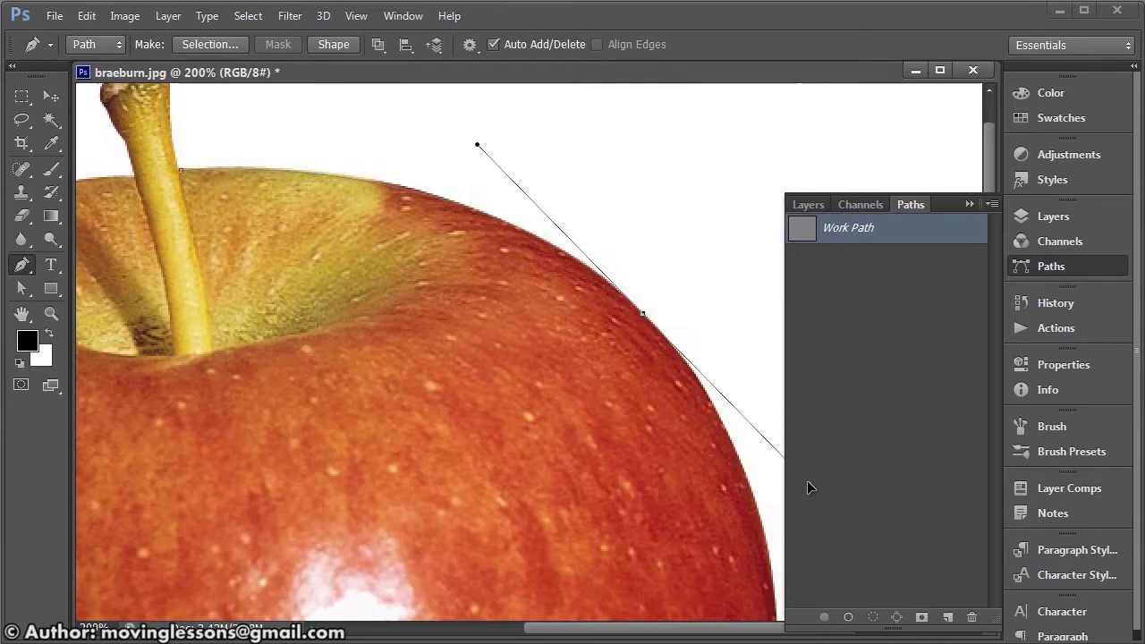
pyautogui.click(1072, 268)
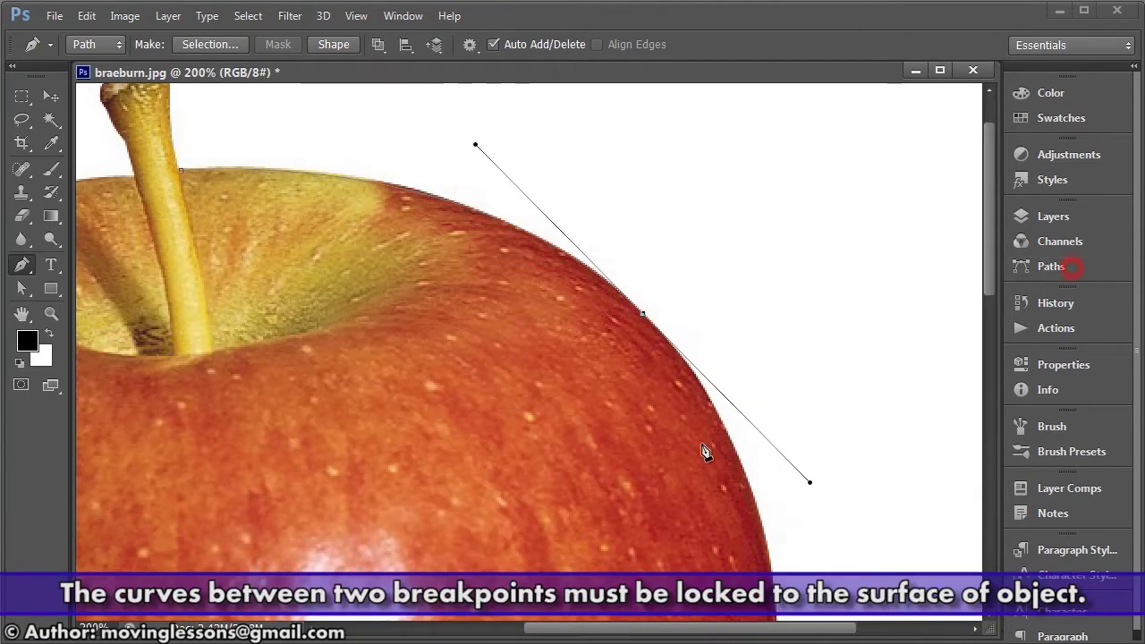
# Add a curved anchor on the apple's right edge, then undo it in the History panel.
pyautogui.moveTo(712, 509); pyautogui.dragTo(739, 273)
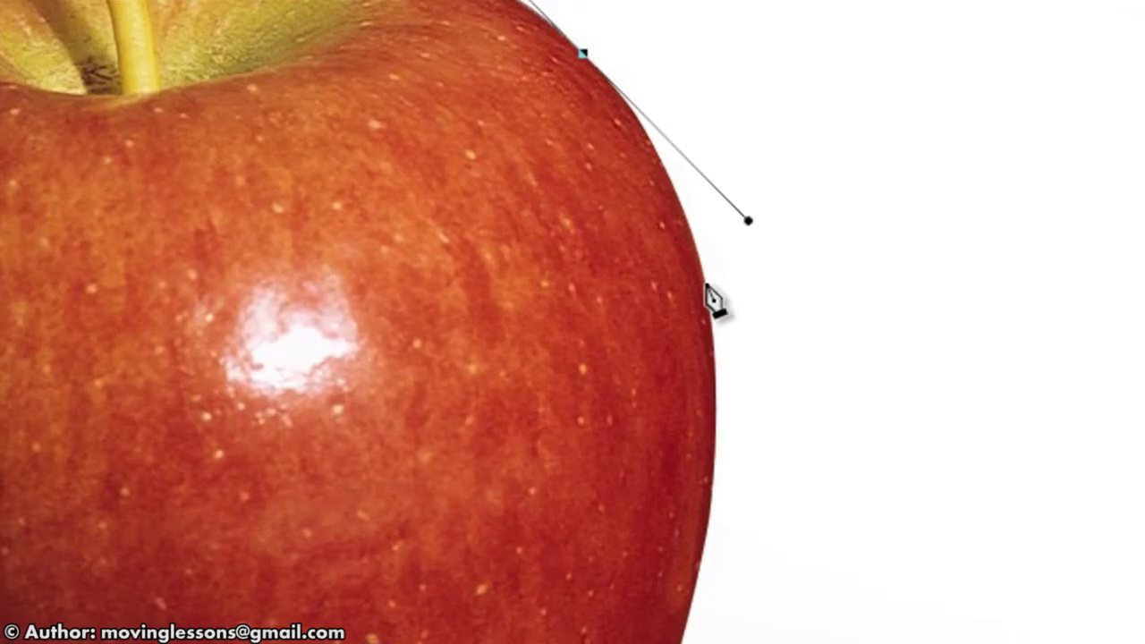
pyautogui.click(706, 285)
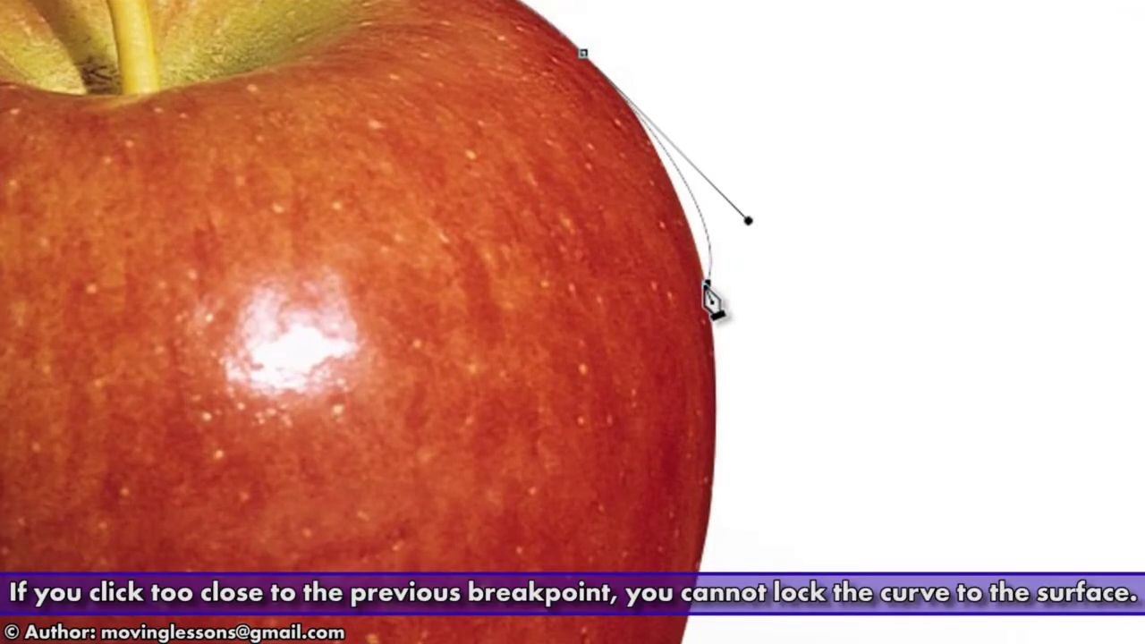
pyautogui.moveTo(706, 294)
pyautogui.mouseDown()
pyautogui.moveTo(781, 335)
pyautogui.moveTo(637, 321)
pyautogui.mouseUp()
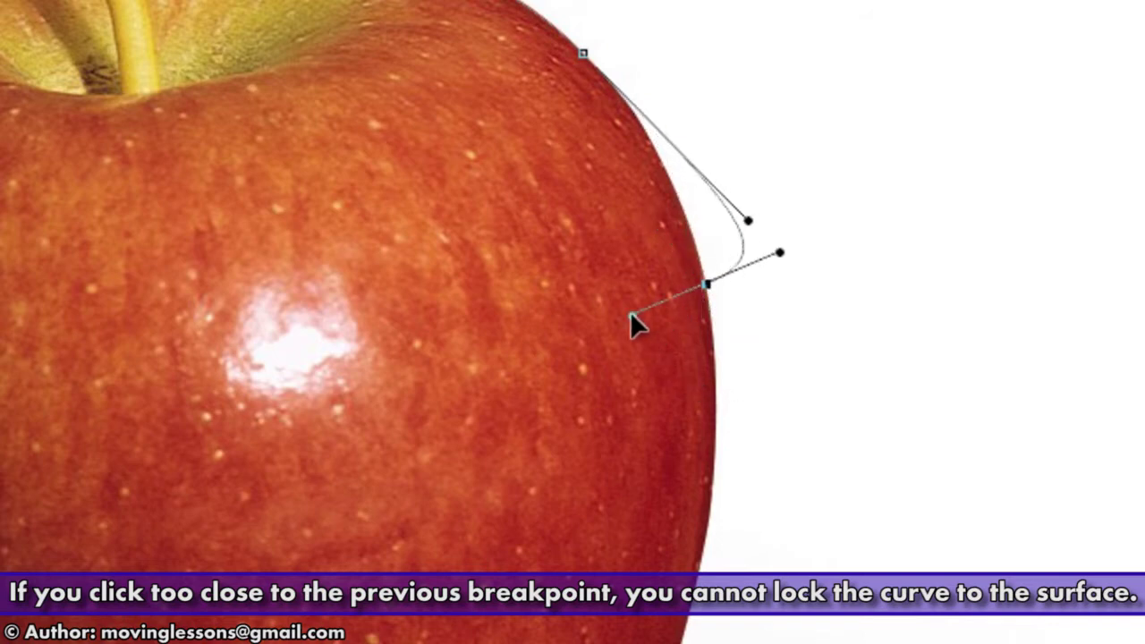
pyautogui.moveTo(662, 358)
pyautogui.mouseDown()
pyautogui.moveTo(632, 374)
pyautogui.moveTo(617, 361)
pyautogui.mouseUp()
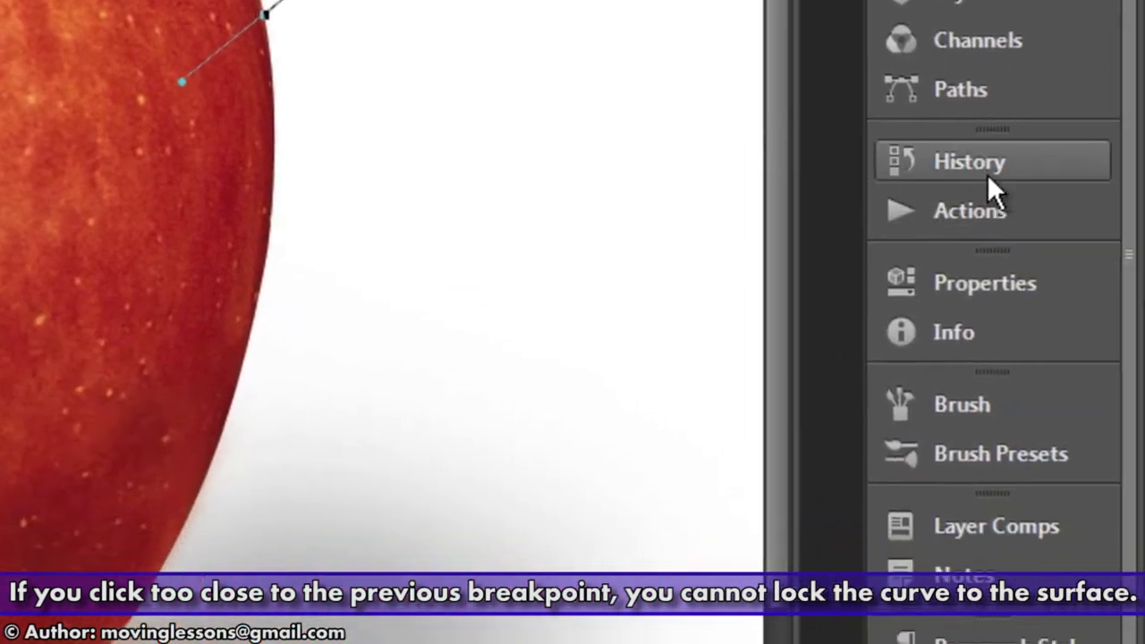
pyautogui.click(987, 165)
pyautogui.click(683, 329)
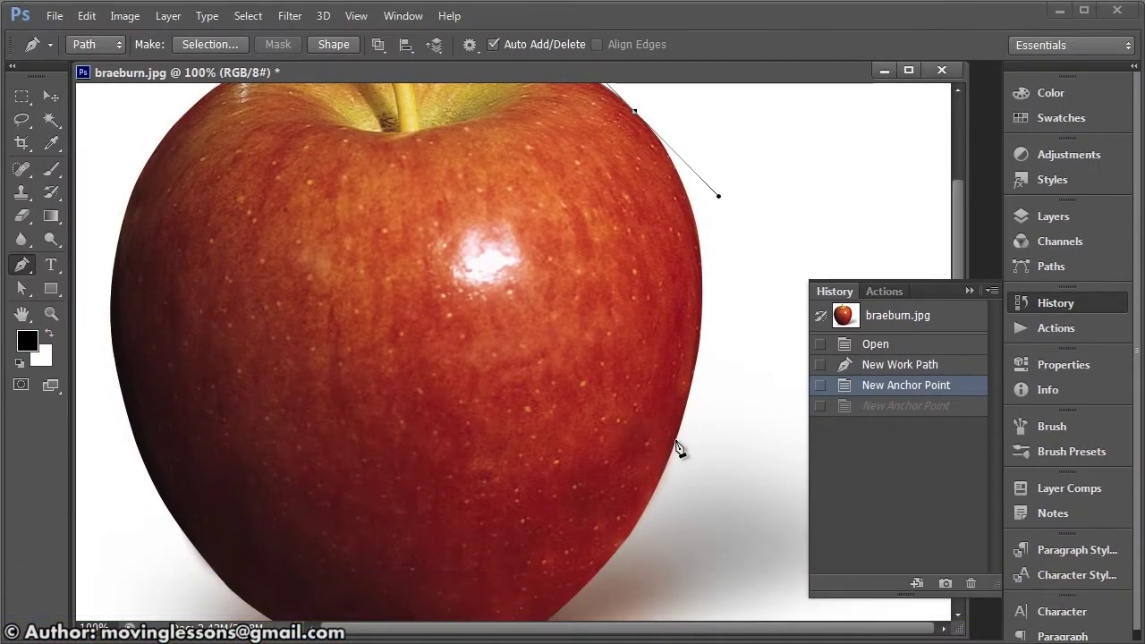
# Trace the apple's right side and rounded bottom with curved anchors.
pyautogui.moveTo(663, 464); pyautogui.dragTo(641, 567)
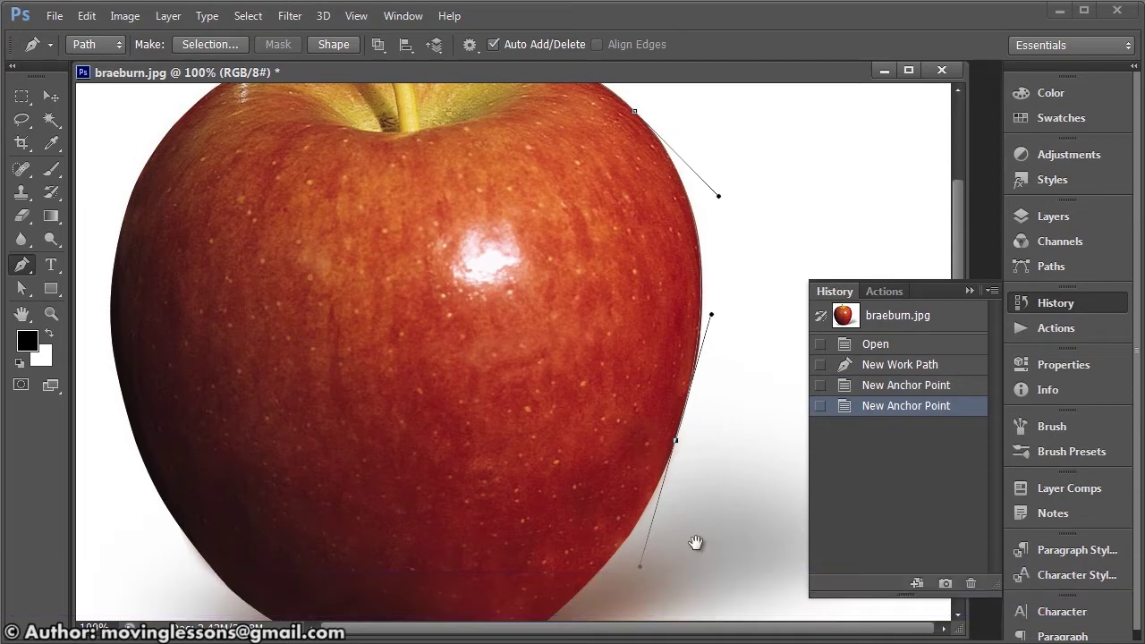
pyautogui.moveTo(482, 529); pyautogui.dragTo(555, 416)
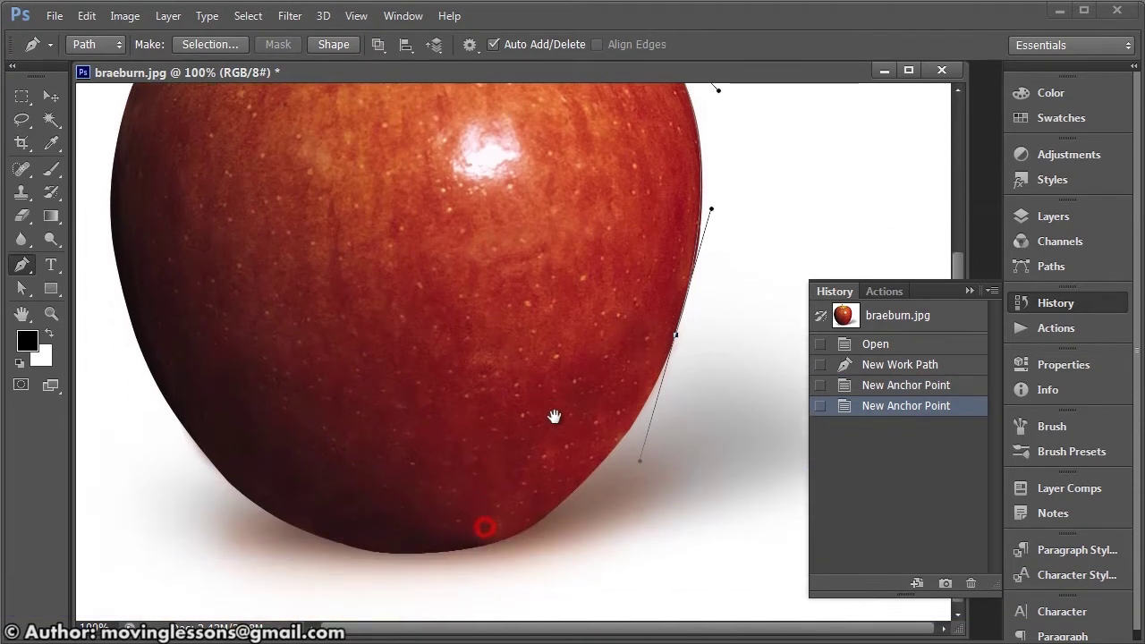
pyautogui.click(523, 527)
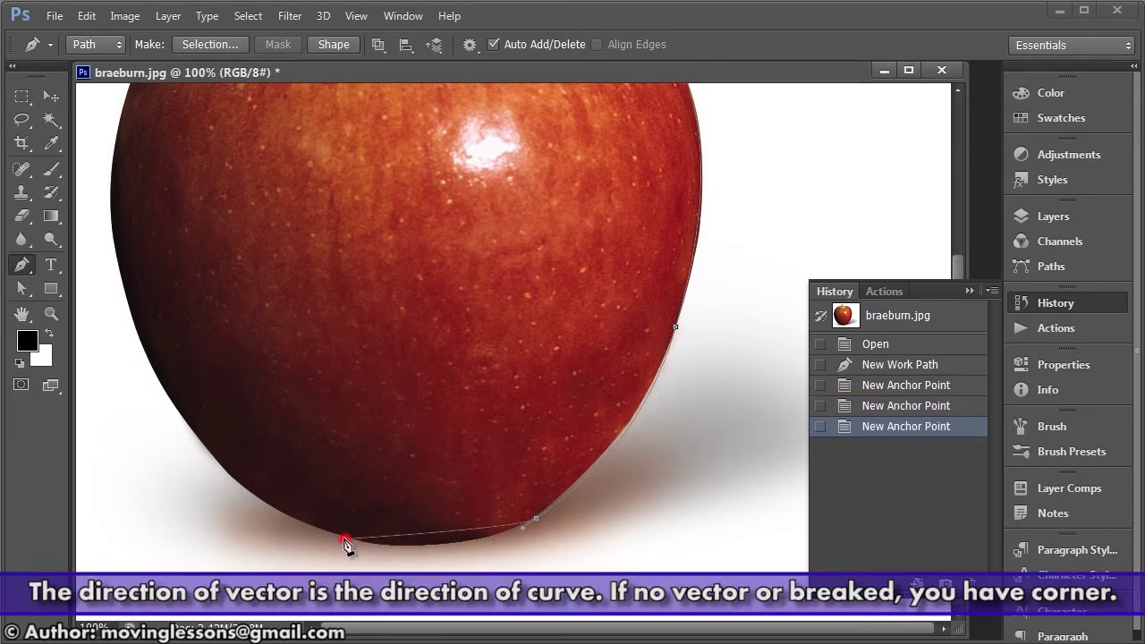
pyautogui.moveTo(300, 529); pyautogui.dragTo(242, 519)
pyautogui.moveTo(147, 358)
pyautogui.mouseDown()
pyautogui.moveTo(117, 296)
pyautogui.moveTo(104, 378)
pyautogui.mouseUp()
pyautogui.scroll(4, 188, 308)
pyautogui.scroll(2, 233, 170)
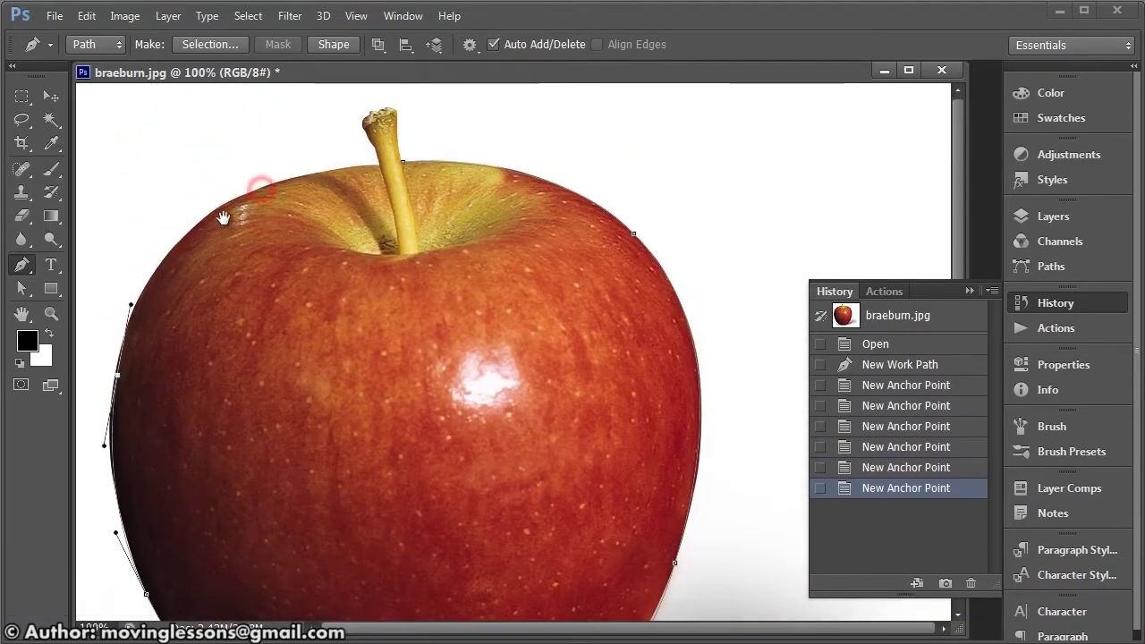
# Add anchors along the apple's top and around the stem at 200%, then close the path.
pyautogui.moveTo(240, 206); pyautogui.dragTo(313, 169)
pyautogui.click(384, 182)
pyautogui.click(374, 148)
pyautogui.click(368, 125)
pyautogui.press('z')
pyautogui.press('p')
pyautogui.click(495, 161)
pyautogui.click(510, 137)
pyautogui.click(549, 135)
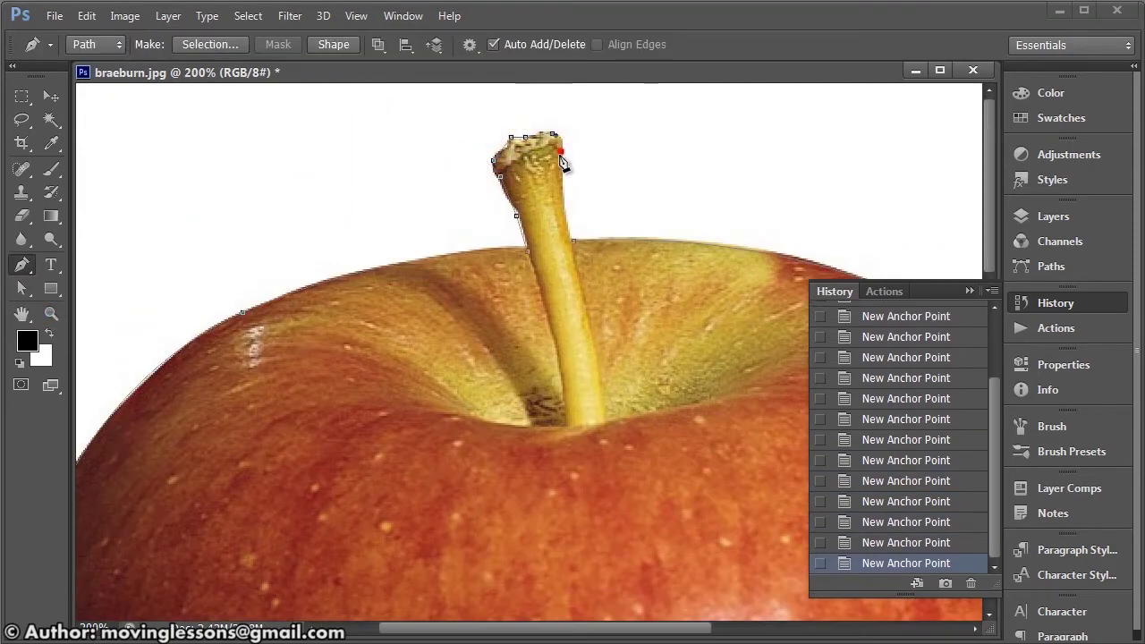
pyautogui.click(577, 247)
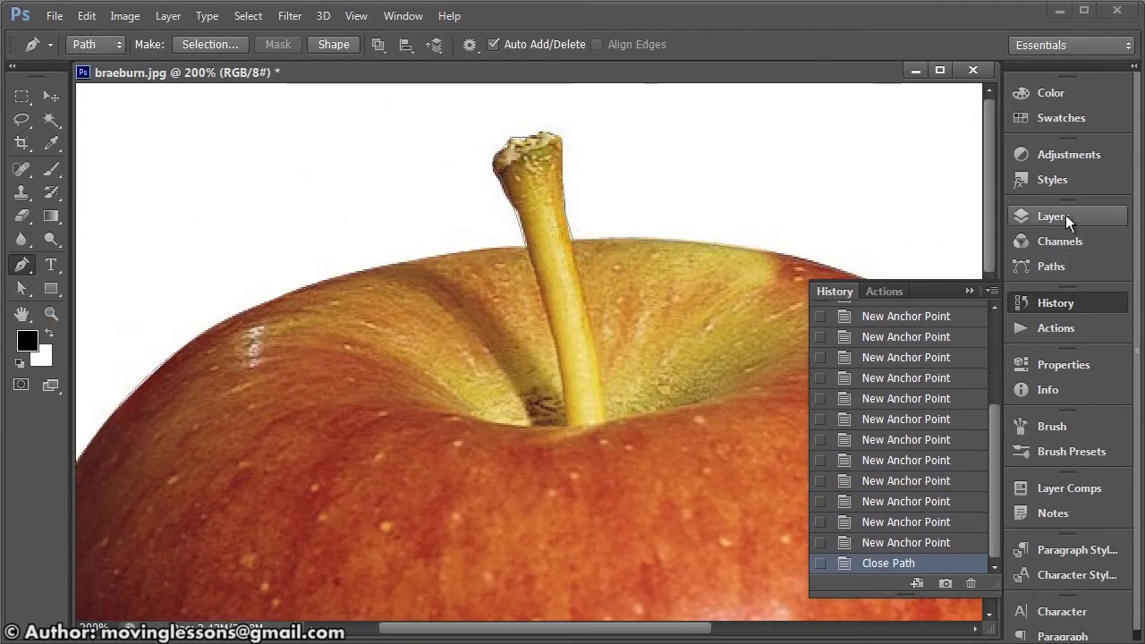
# Load the apple's Work Path as a selection and fit the image on screen.
pyautogui.click(1065, 216)
pyautogui.click(909, 206)
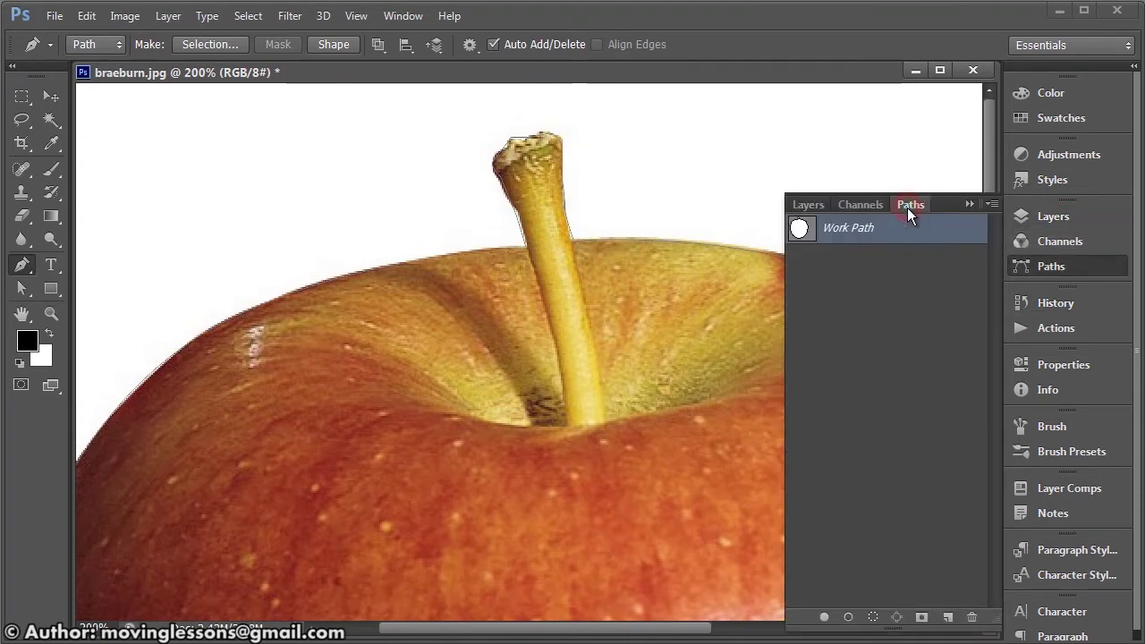
pyautogui.keyDown('ctrl'); pyautogui.click(799, 232); pyautogui.keyUp('ctrl')
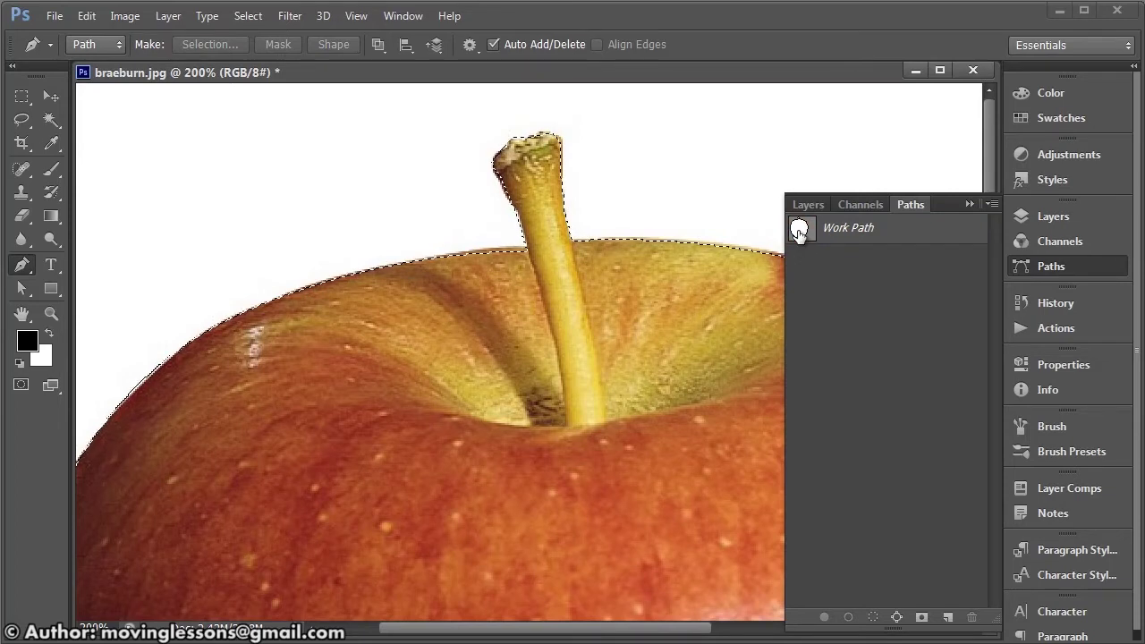
pyautogui.doubleClick(19, 315)
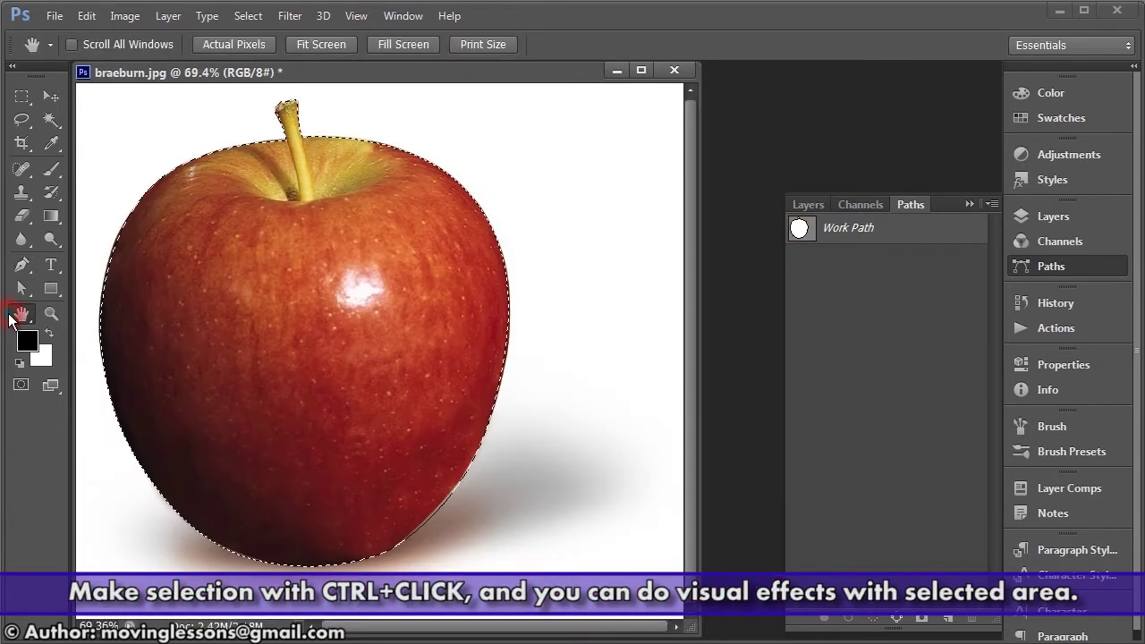
# Convert the Background to Layer 0 and delete the white background around the apple.
pyautogui.click(1084, 215)
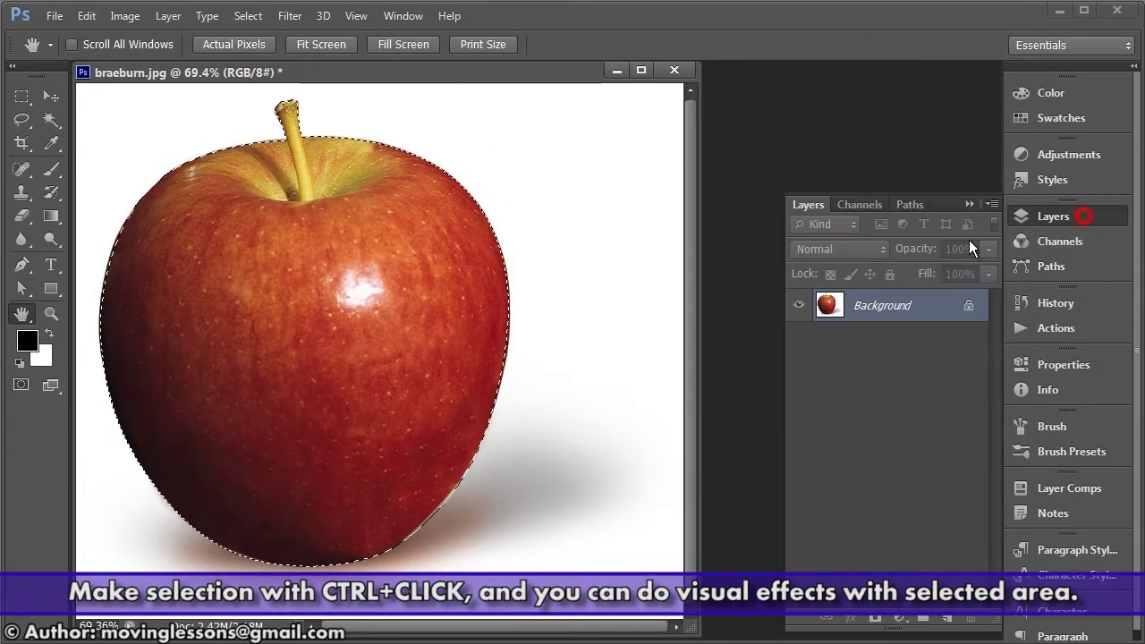
pyautogui.doubleClick(864, 312)
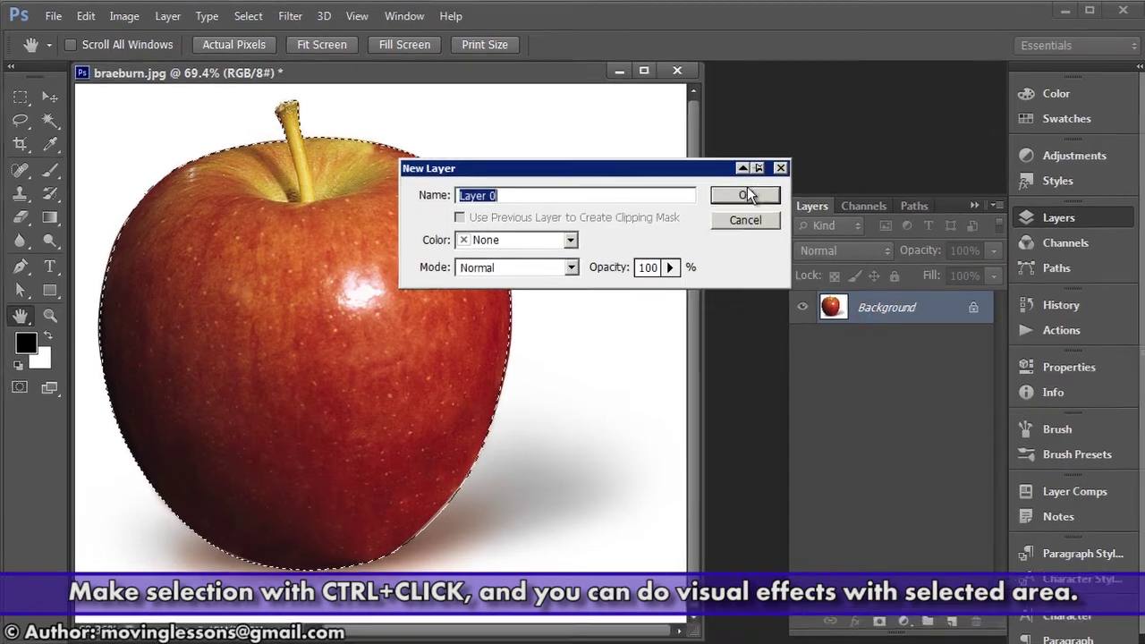
pyautogui.click(745, 192)
pyautogui.click(269, 28)
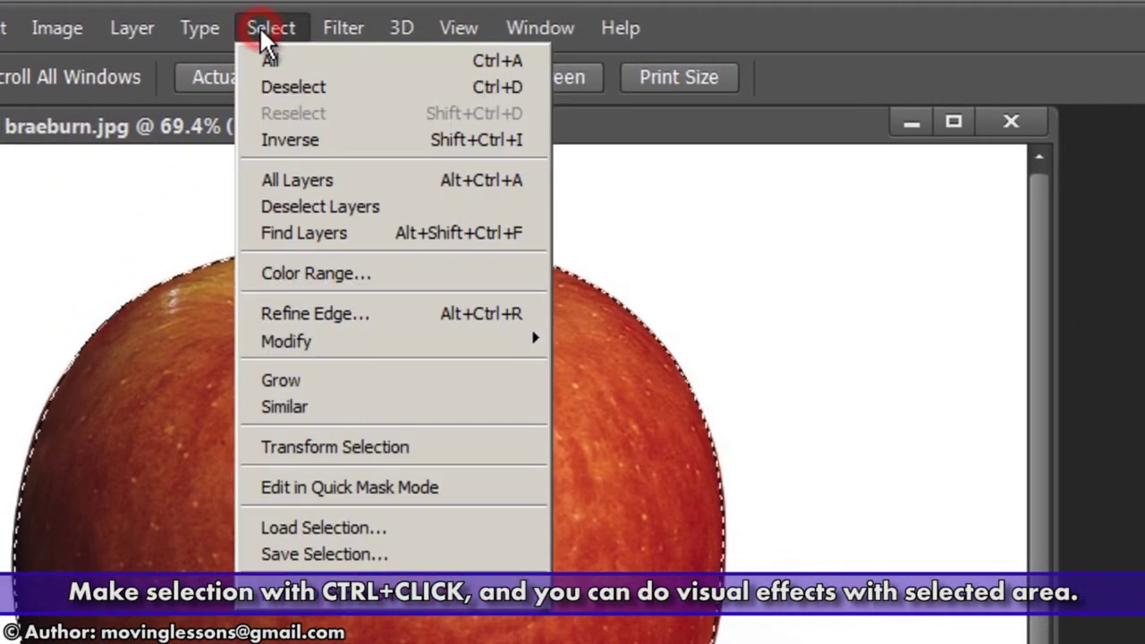
pyautogui.click(275, 143)
pyautogui.press('Delete')
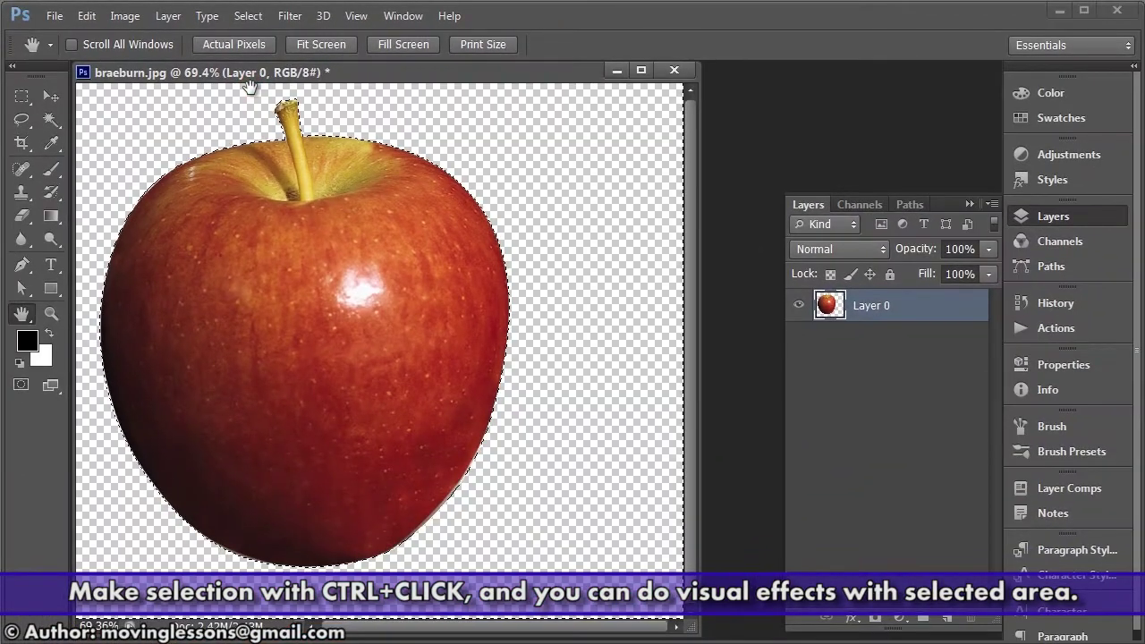
pyautogui.hotkey('ctrl', 'd')
# Add a layer beneath the apple and fill it with a light-to-dark grey gradient.
pyautogui.click(947, 617)
pyautogui.moveTo(872, 306); pyautogui.dragTo(848, 356)
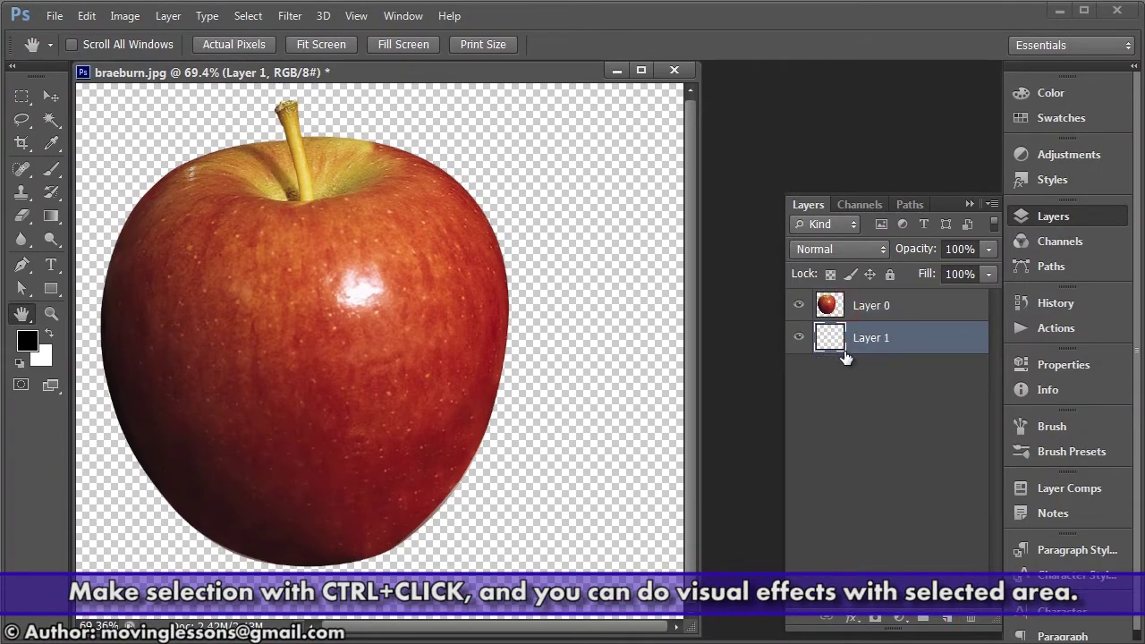
pyautogui.click(51, 218)
pyautogui.click(27, 340)
pyautogui.click(483, 343)
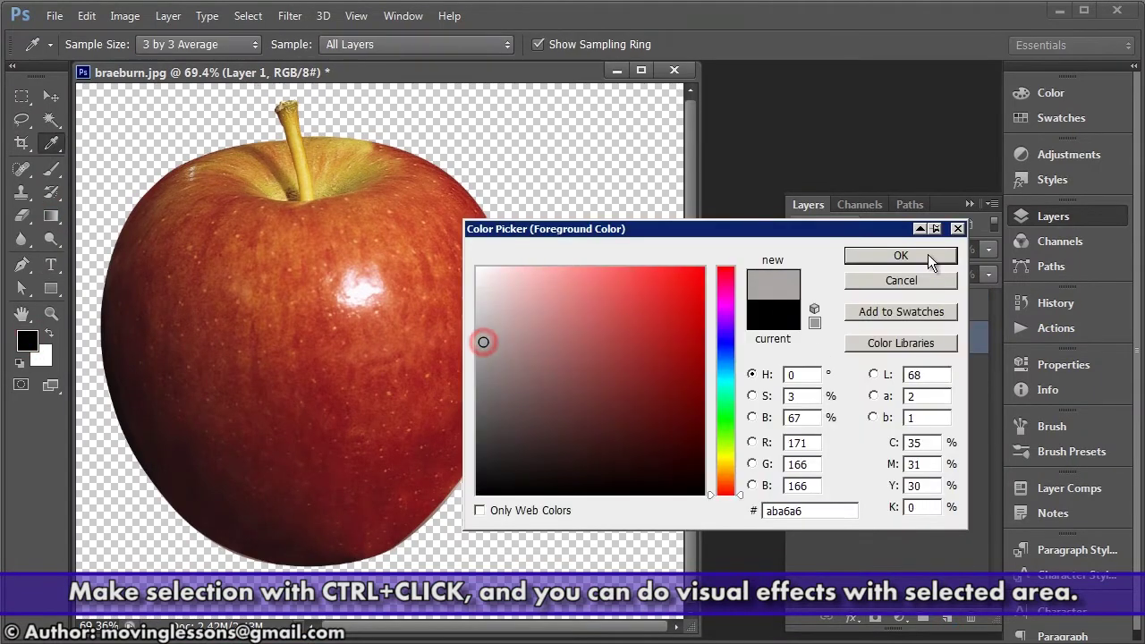
pyautogui.click(930, 258)
pyautogui.click(41, 358)
pyautogui.click(486, 442)
pyautogui.click(930, 256)
pyautogui.moveTo(157, 152); pyautogui.dragTo(442, 406)
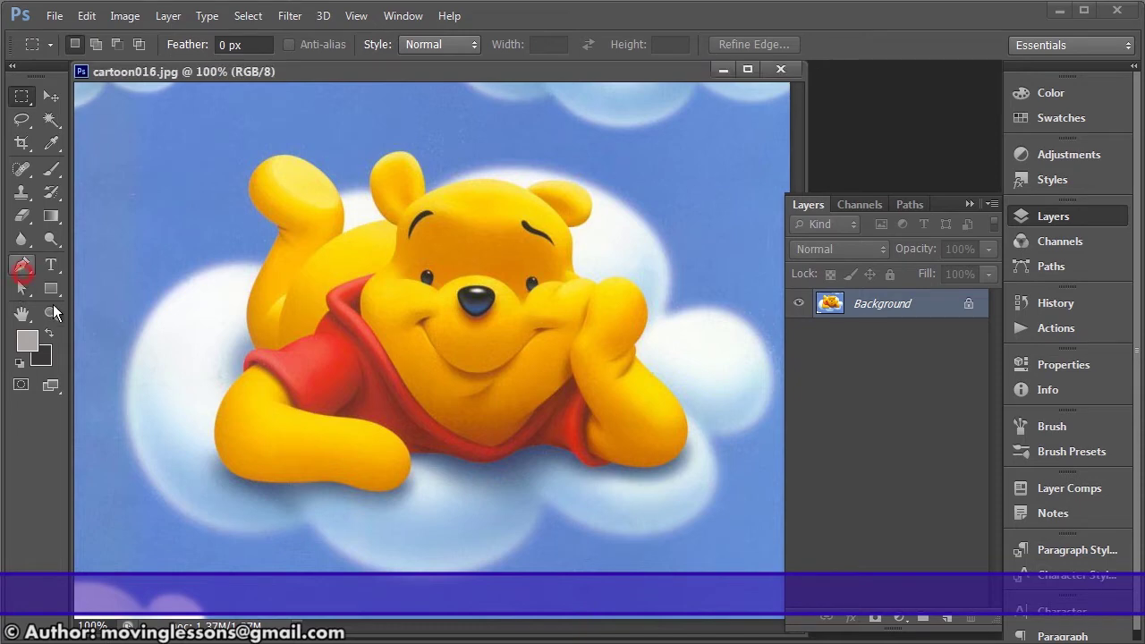
# Zoom in on Pooh to 200%.
pyautogui.click(51, 313)
pyautogui.click(493, 209)
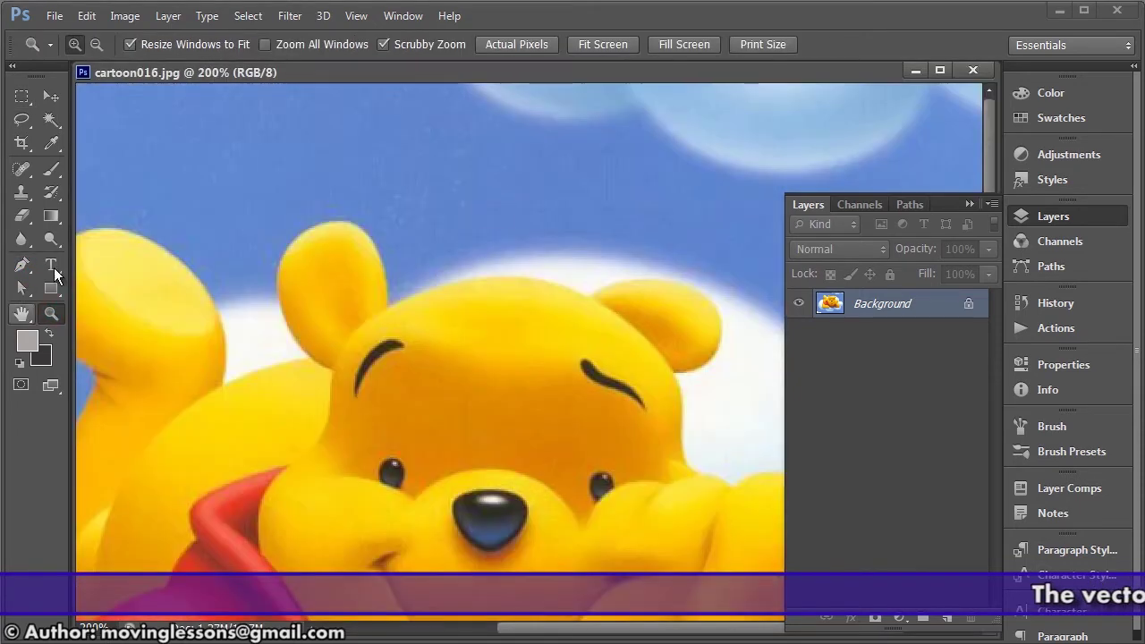
pyautogui.click(910, 204)
pyautogui.click(1074, 271)
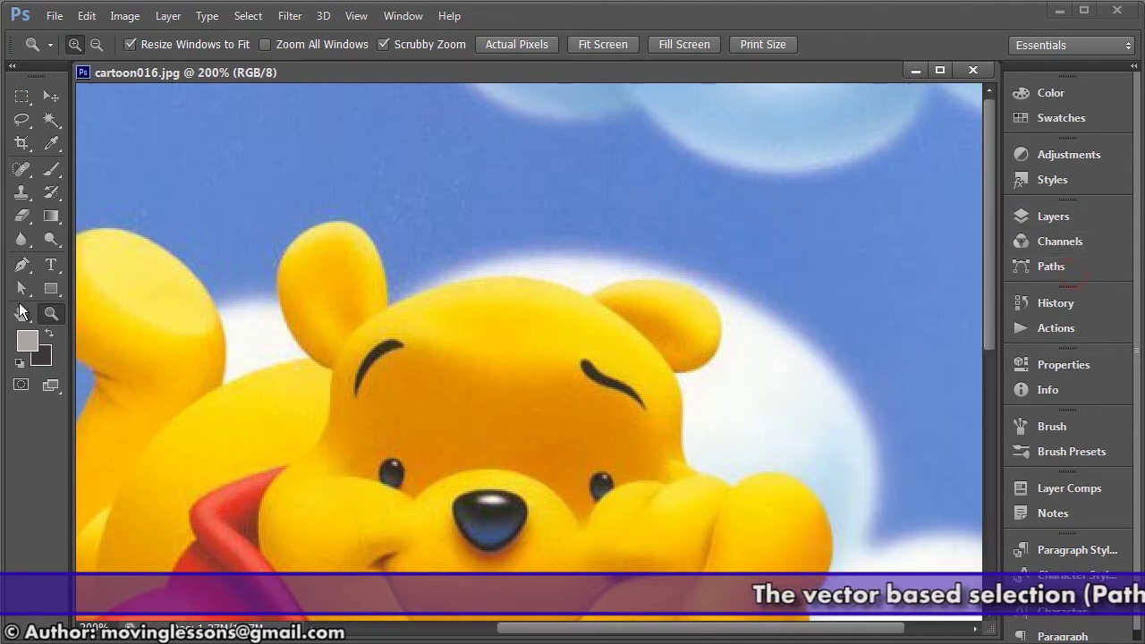
# Start a Pen path across Pooh's head, around his right ear, cheek and paw.
pyautogui.click(23, 265)
pyautogui.click(389, 304)
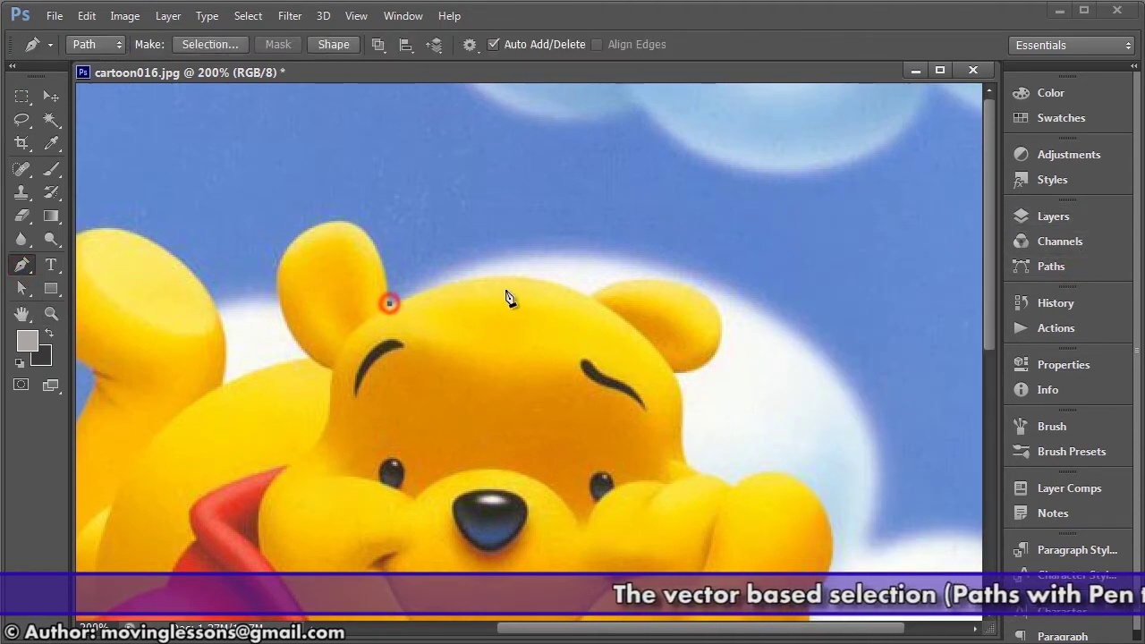
pyautogui.click(500, 281)
pyautogui.moveTo(506, 286); pyautogui.dragTo(560, 283)
pyautogui.click(590, 299)
pyautogui.click(660, 280)
pyautogui.moveTo(722, 330); pyautogui.dragTo(675, 378)
pyautogui.click(680, 453)
pyautogui.click(732, 487)
pyautogui.click(817, 478)
pyautogui.click(833, 543)
pyautogui.moveTo(776, 530); pyautogui.dragTo(762, 230)
# Continue the path down the paw's edge and along the shirt's bottom hem.
pyautogui.click(806, 251)
pyautogui.click(792, 277)
pyautogui.click(810, 319)
pyautogui.click(885, 400)
pyautogui.click(885, 489)
pyautogui.click(808, 519)
pyautogui.click(743, 515)
pyautogui.click(701, 519)
pyautogui.click(672, 495)
pyautogui.click(587, 475)
pyautogui.click(507, 513)
pyautogui.moveTo(382, 496); pyautogui.dragTo(343, 499)
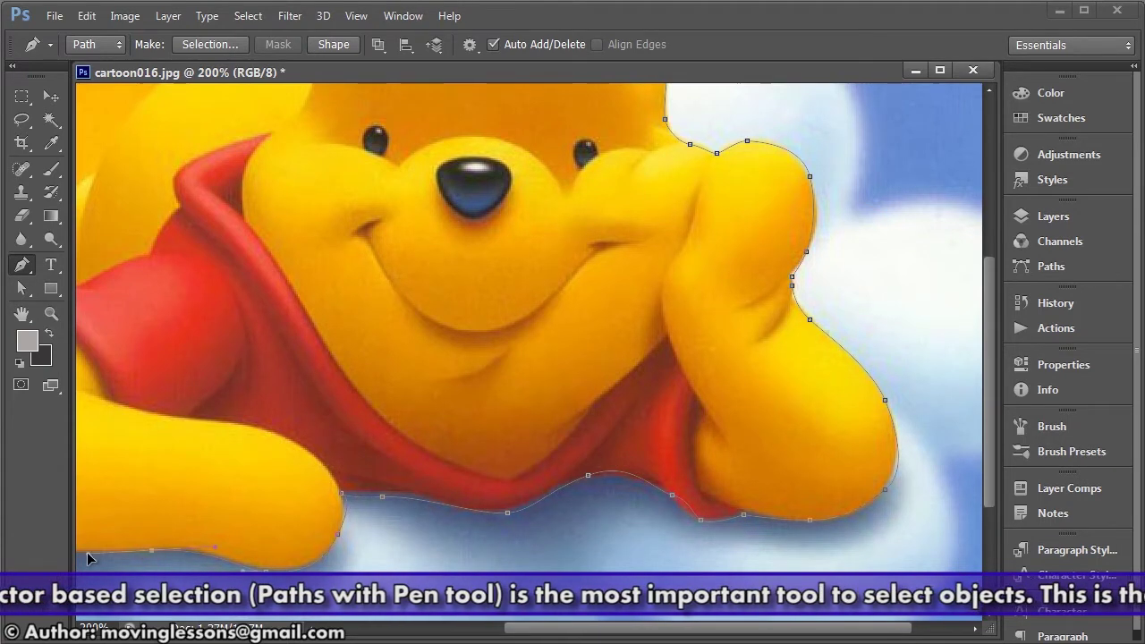
# Extend the path up the left paw, toward the collar and over the raised paw.
pyautogui.moveTo(84, 555); pyautogui.dragTo(458, 519)
pyautogui.click(326, 393)
pyautogui.click(362, 313)
pyautogui.click(386, 262)
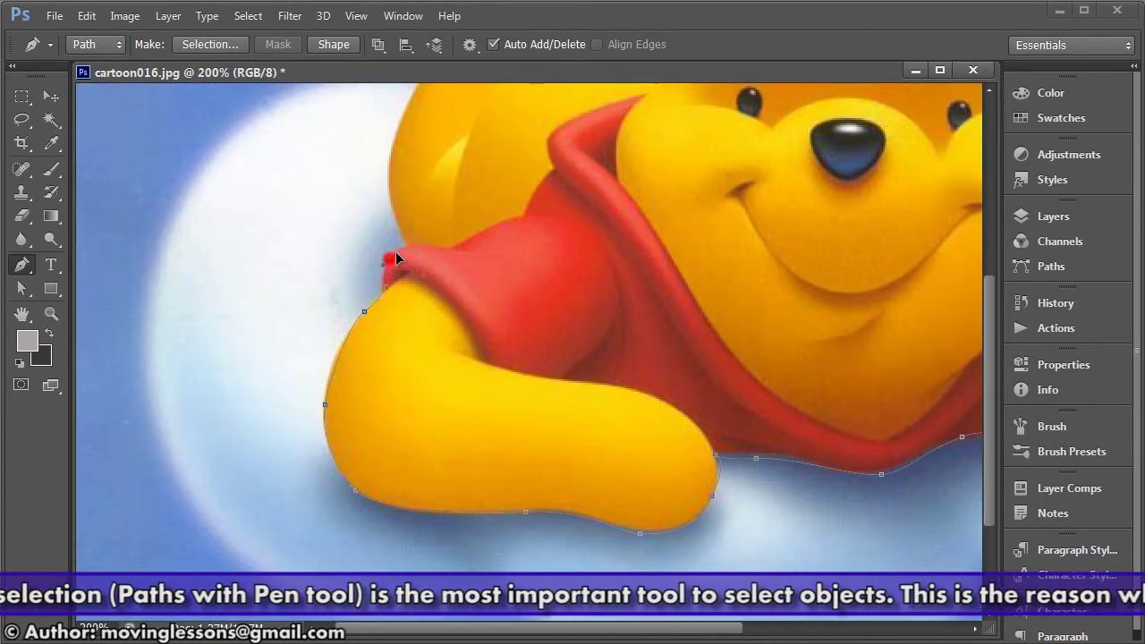
pyautogui.moveTo(403, 243); pyautogui.dragTo(257, 499)
pyautogui.click(243, 469)
pyautogui.click(240, 416)
pyautogui.click(262, 360)
pyautogui.click(306, 260)
pyautogui.click(262, 221)
pyautogui.click(257, 149)
pyautogui.click(277, 127)
pyautogui.moveTo(326, 114); pyautogui.dragTo(356, 123)
# Carry the path across the arm, around Pooh's left ear, and close it.
pyautogui.click(411, 169)
pyautogui.click(436, 248)
pyautogui.click(476, 252)
pyautogui.click(523, 247)
pyautogui.click(490, 172)
pyautogui.click(543, 112)
# Adjust anchors on the right ear and bottom edge with Direct Selection, then show the Work Path.
pyautogui.rightClick(22, 288)
pyautogui.click(125, 305)
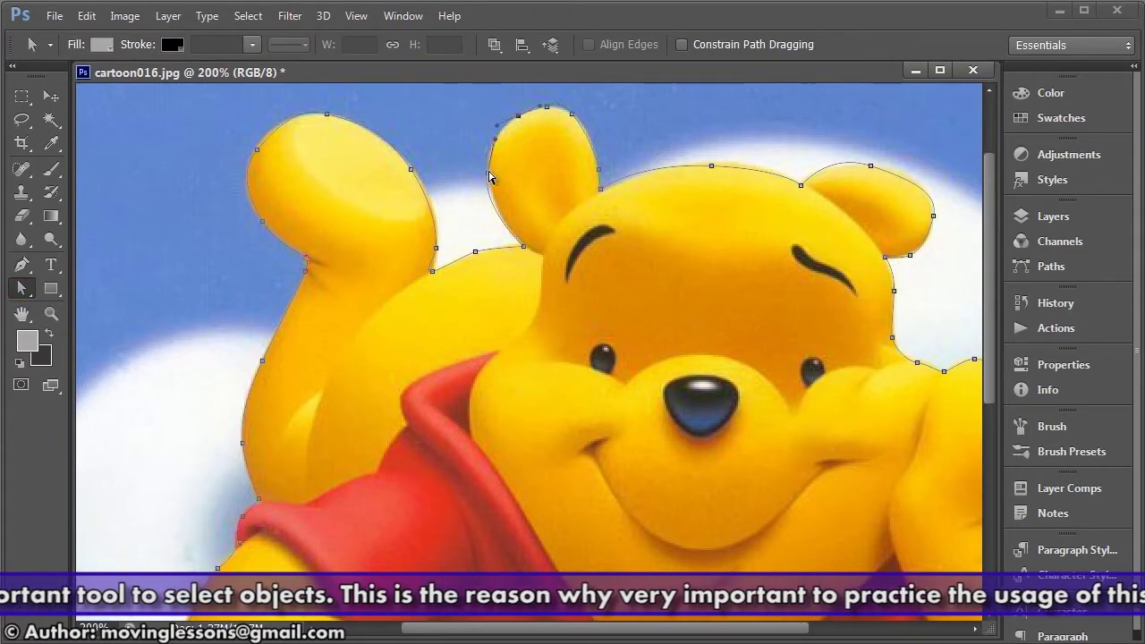
pyautogui.click(872, 168)
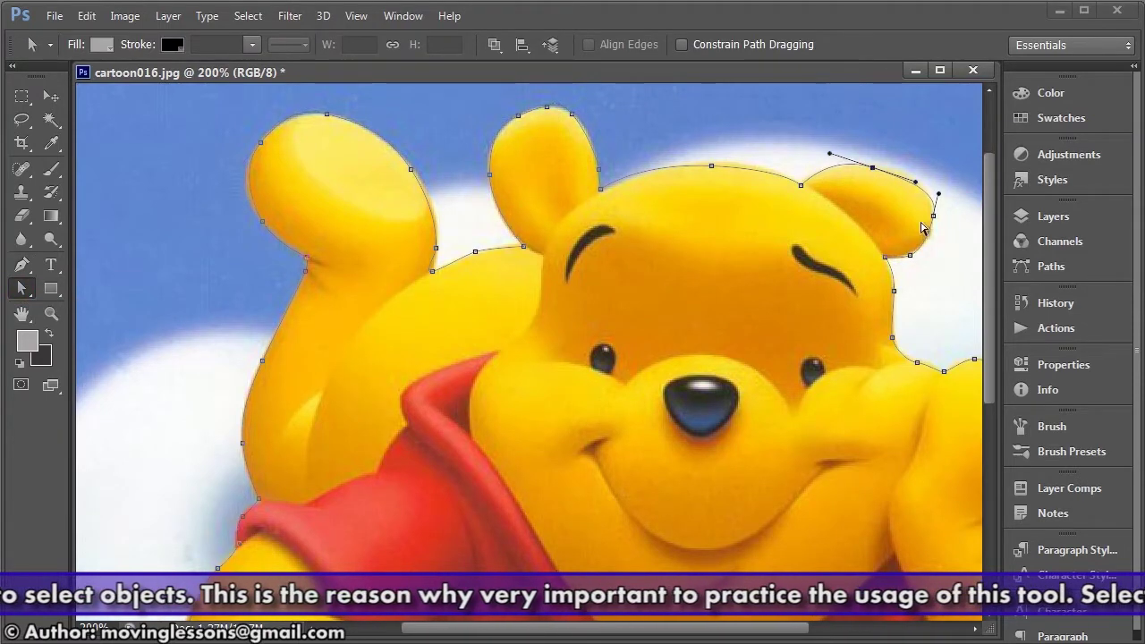
pyautogui.scroll(-5, 450, 335)
pyautogui.hscroll(5, 450, 335)
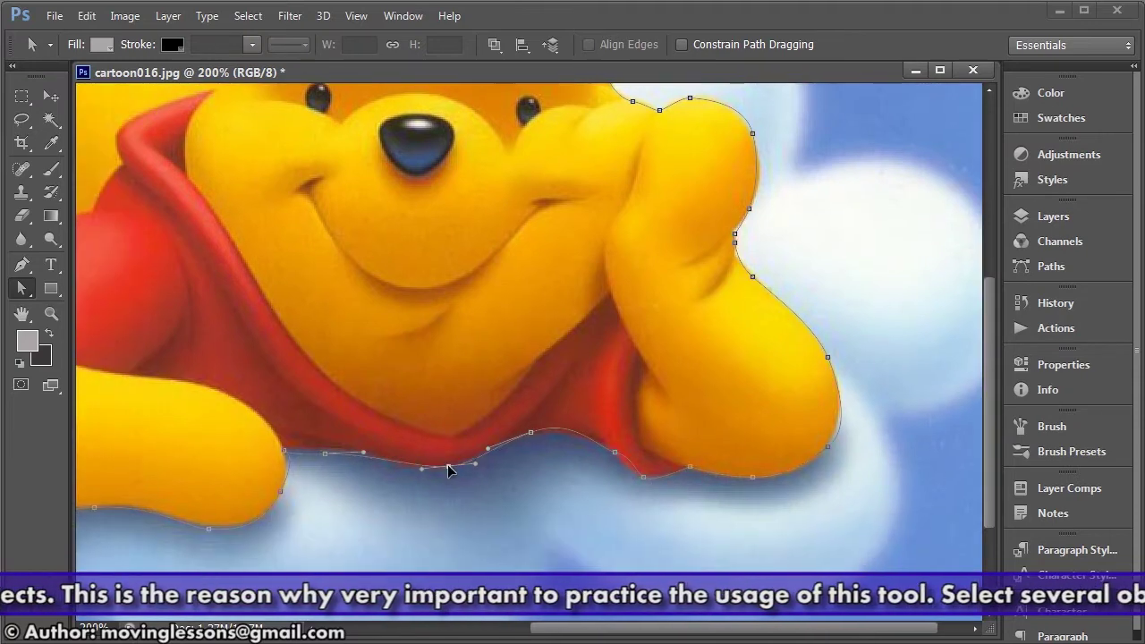
pyautogui.hscroll(-5, 319, 455)
pyautogui.click(726, 431)
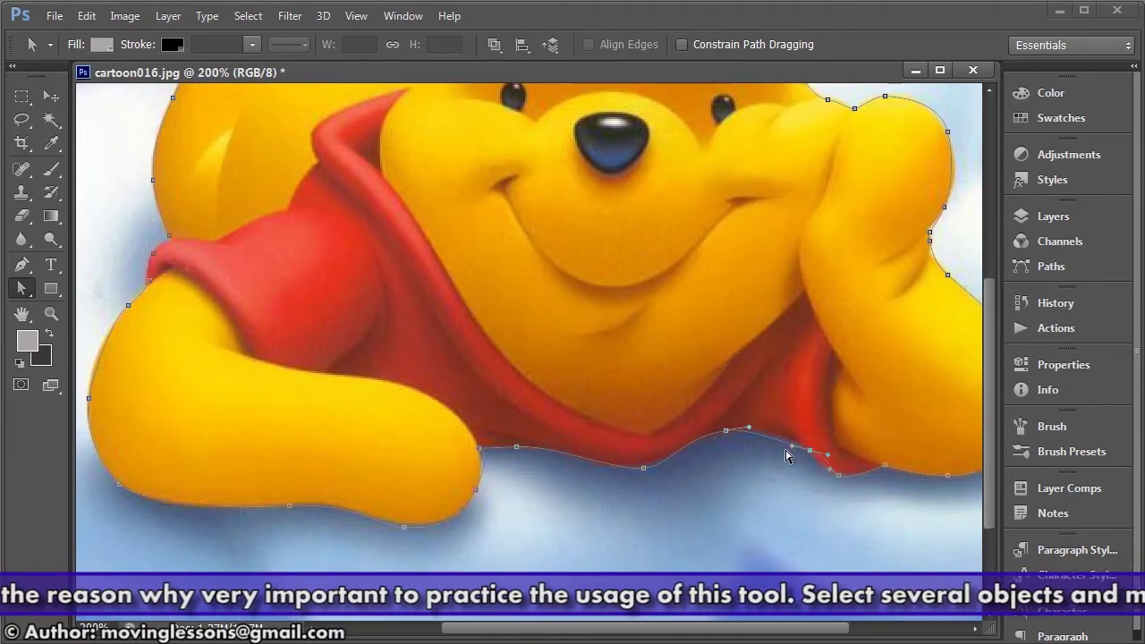
pyautogui.scroll(5, 227, 469)
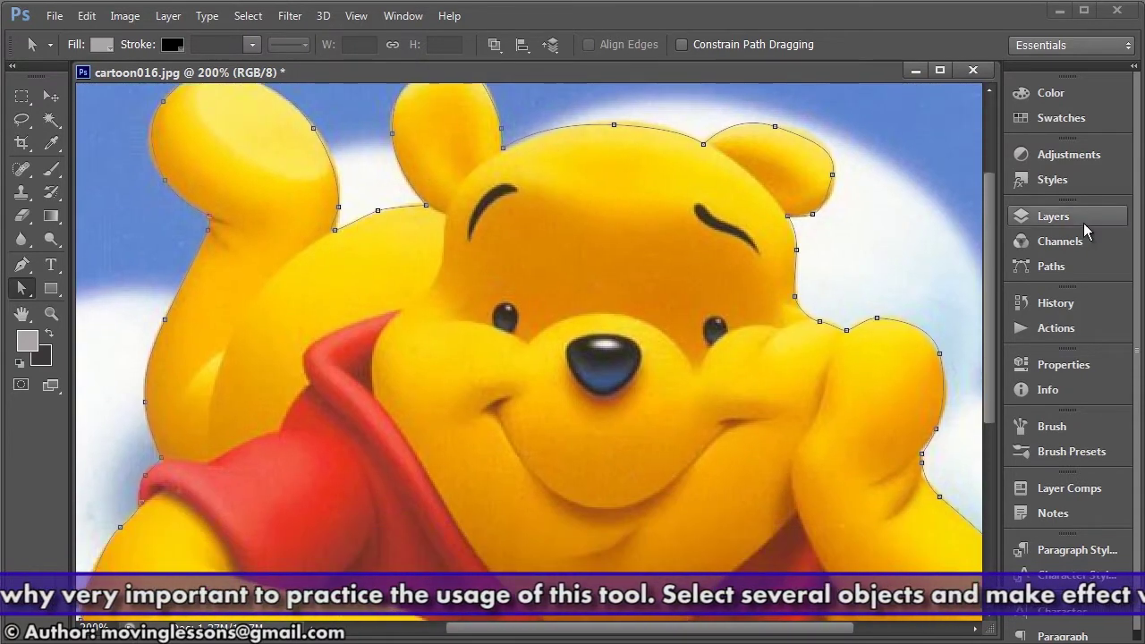
pyautogui.click(1048, 215)
pyautogui.click(911, 205)
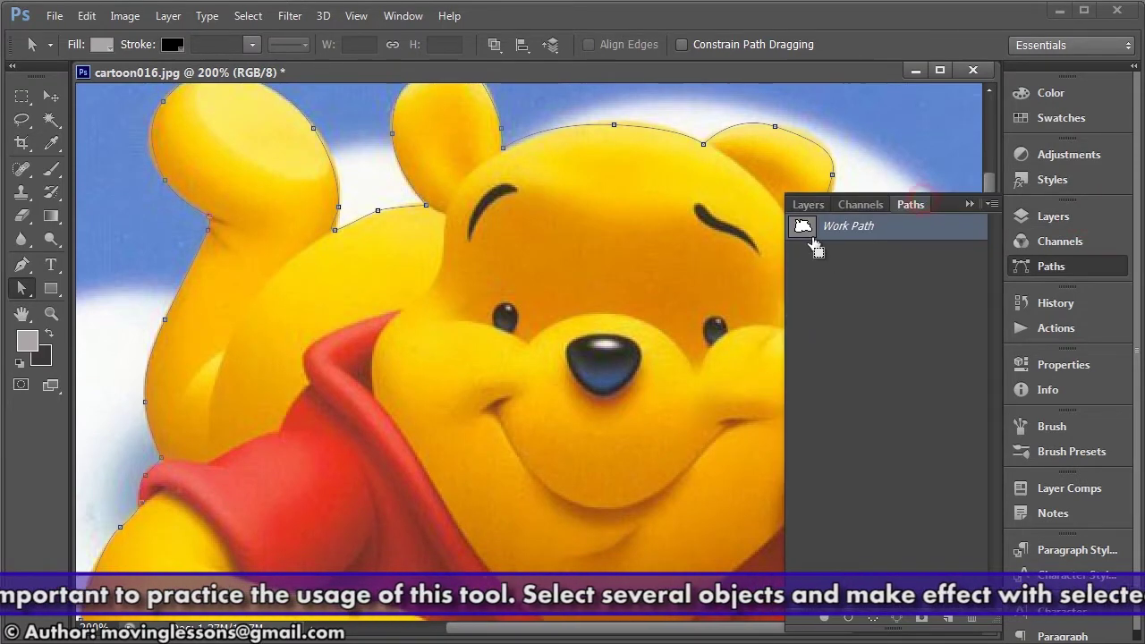
# Load Pooh's Work Path as a selection, convert Background to Layer 0, and mask out the sky.
pyautogui.keyDown('ctrl'); pyautogui.click(804, 229); pyautogui.keyUp('ctrl')
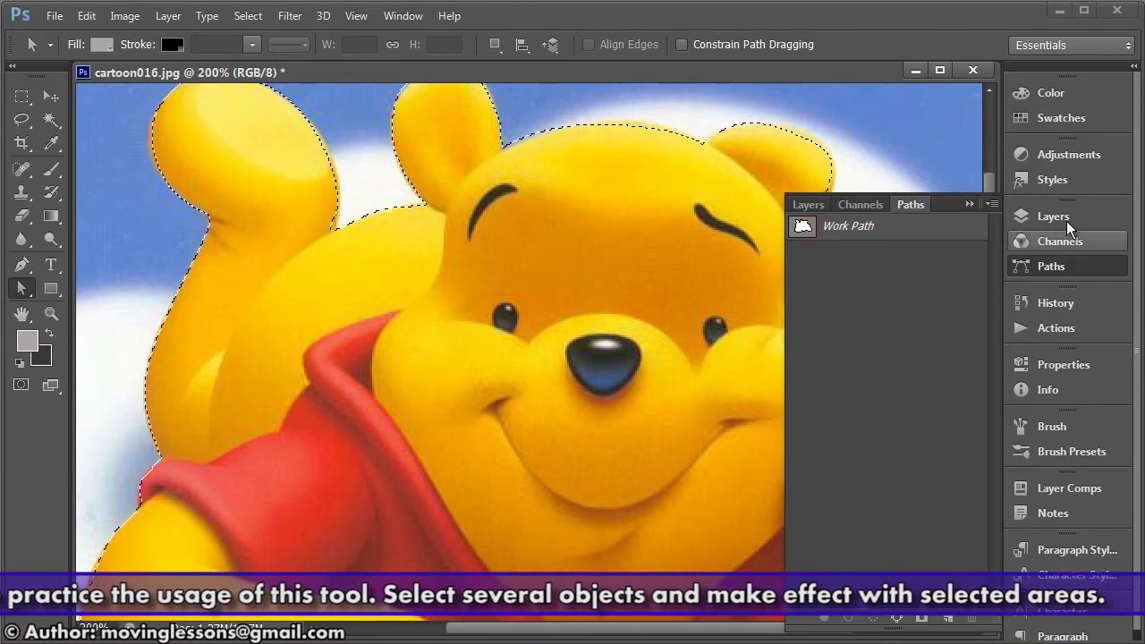
pyautogui.click(1052, 218)
pyautogui.doubleClick(839, 306)
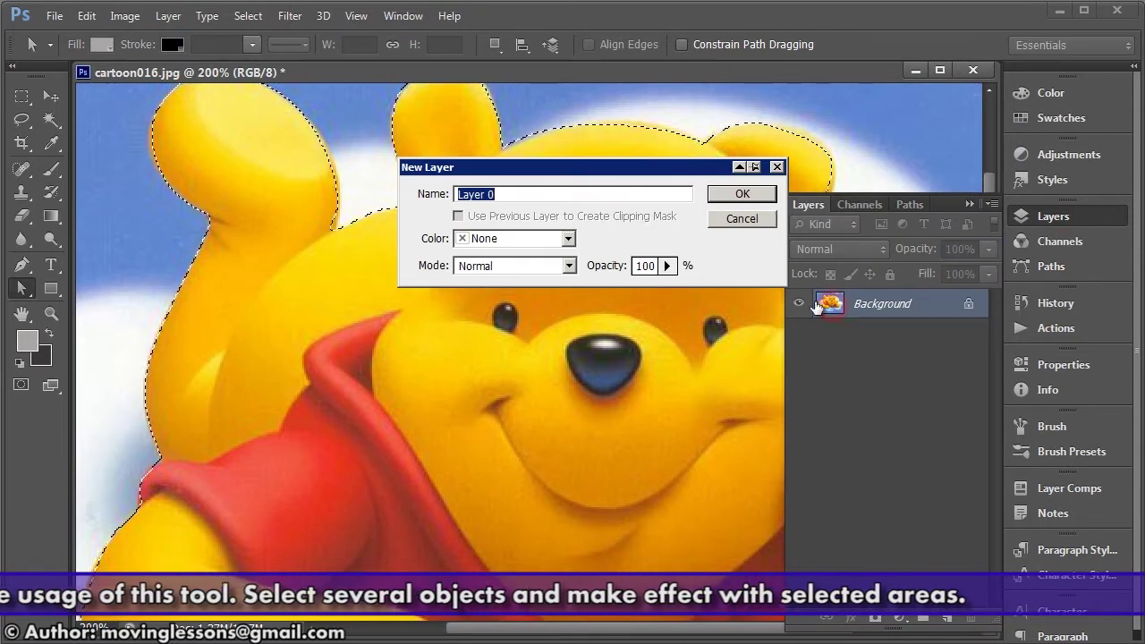
pyautogui.click(754, 193)
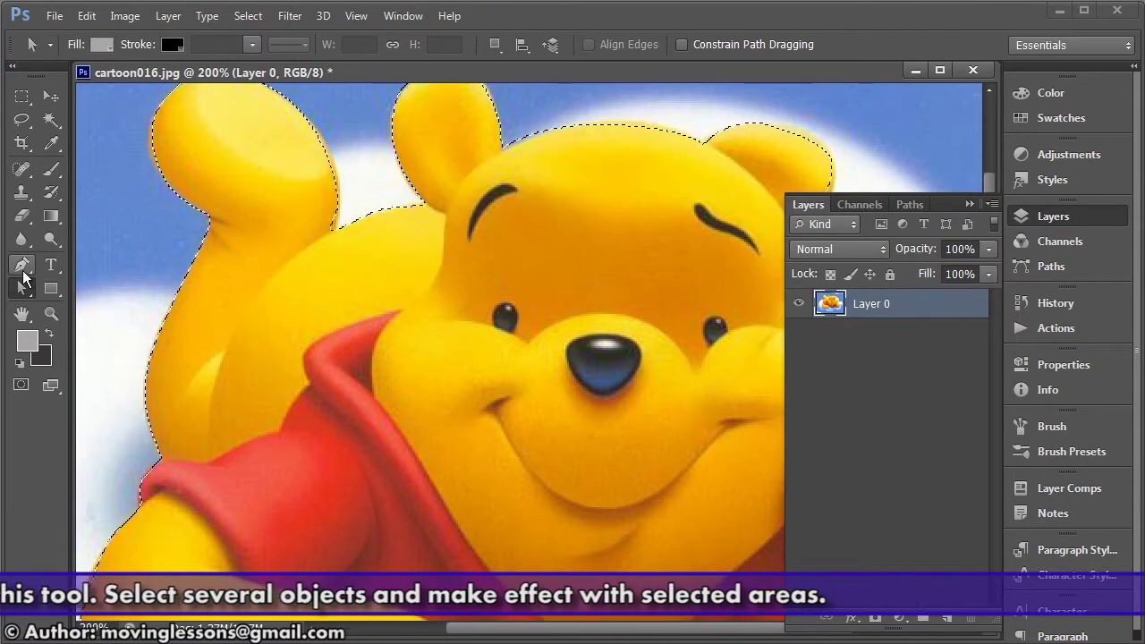
pyautogui.doubleClick(51, 314)
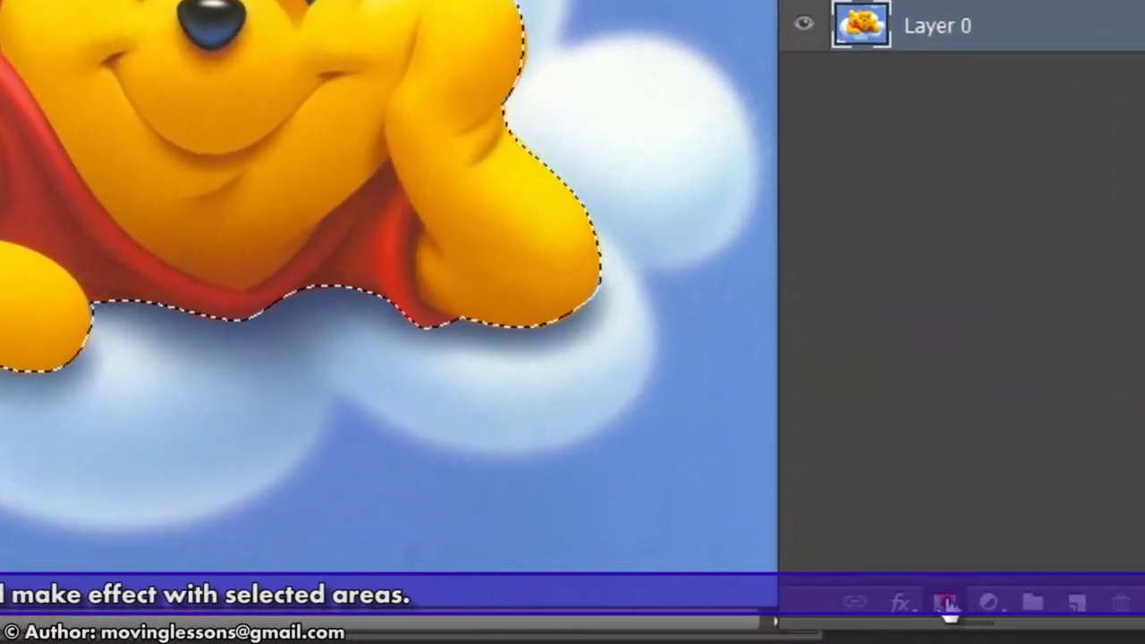
pyautogui.click(947, 603)
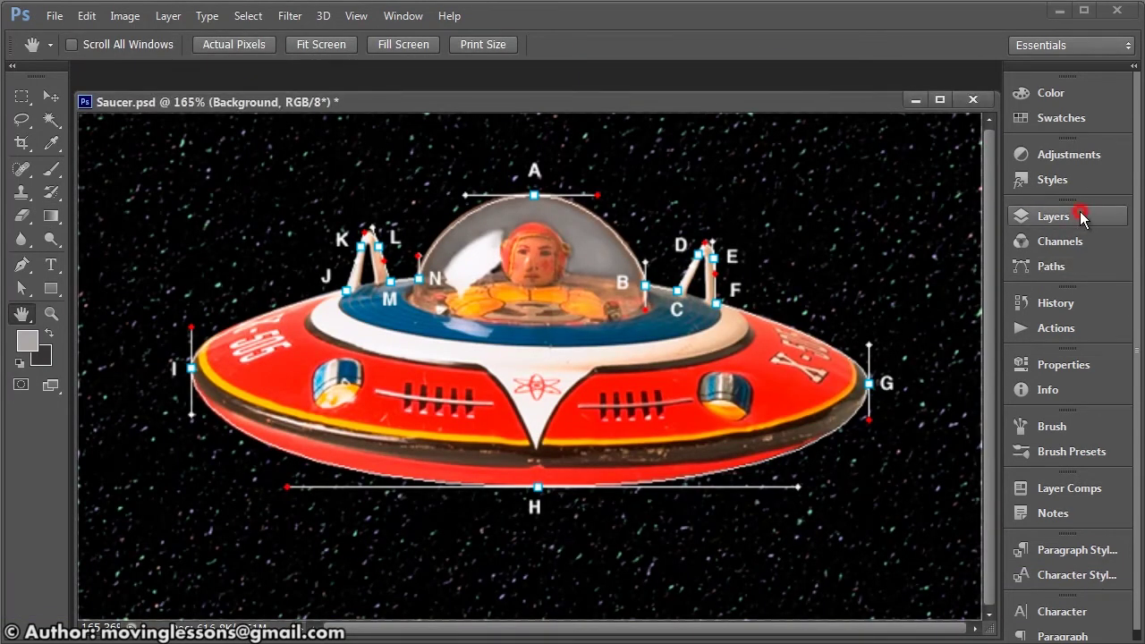
# Toggle the Template overlay's visibility and hide the saucer Background image.
pyautogui.click(1080, 213)
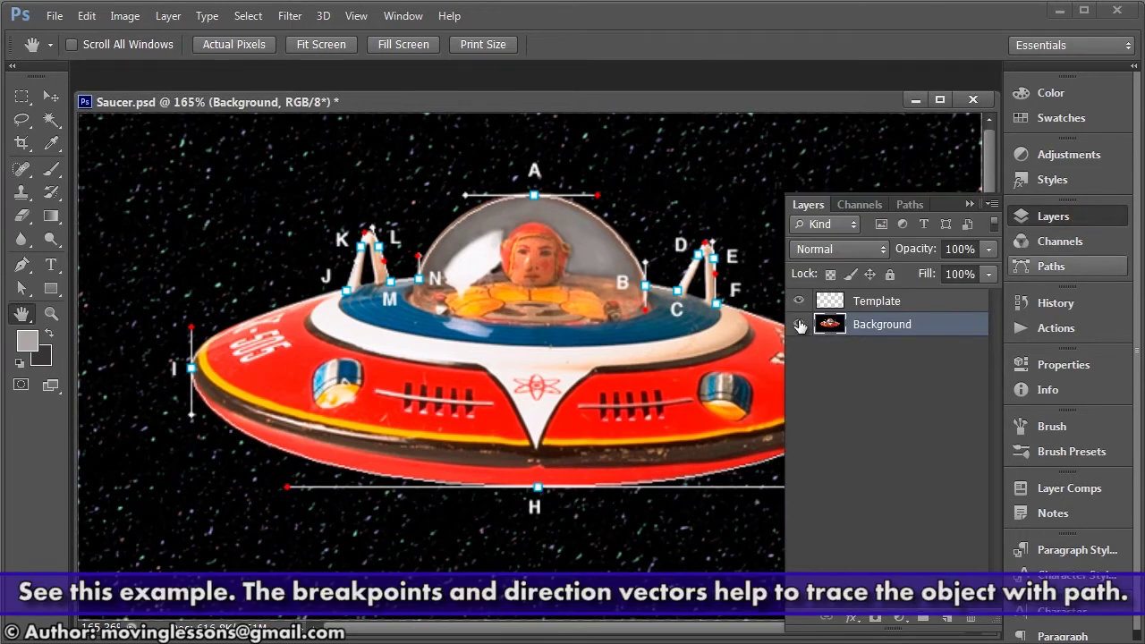
pyautogui.click(799, 302)
pyautogui.click(799, 302)
pyautogui.click(799, 304)
pyautogui.click(799, 305)
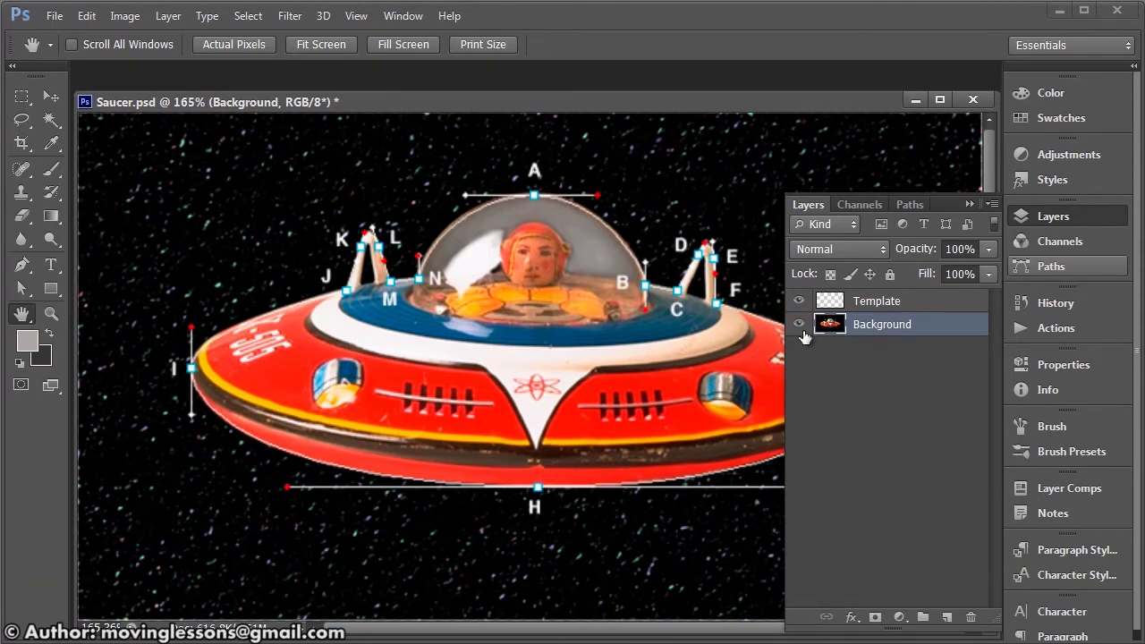
pyautogui.click(799, 325)
# Create Layer 1, fill it dark grey with the background colour, and hide it.
pyautogui.click(947, 618)
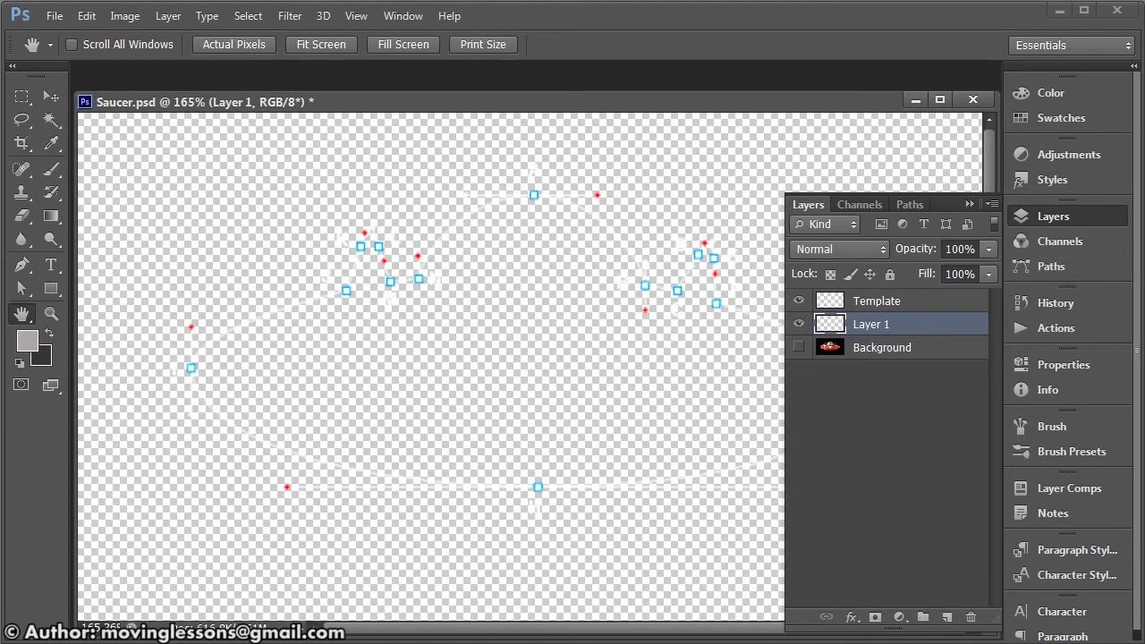
pyautogui.hotkey('alt', 'BackSpace')
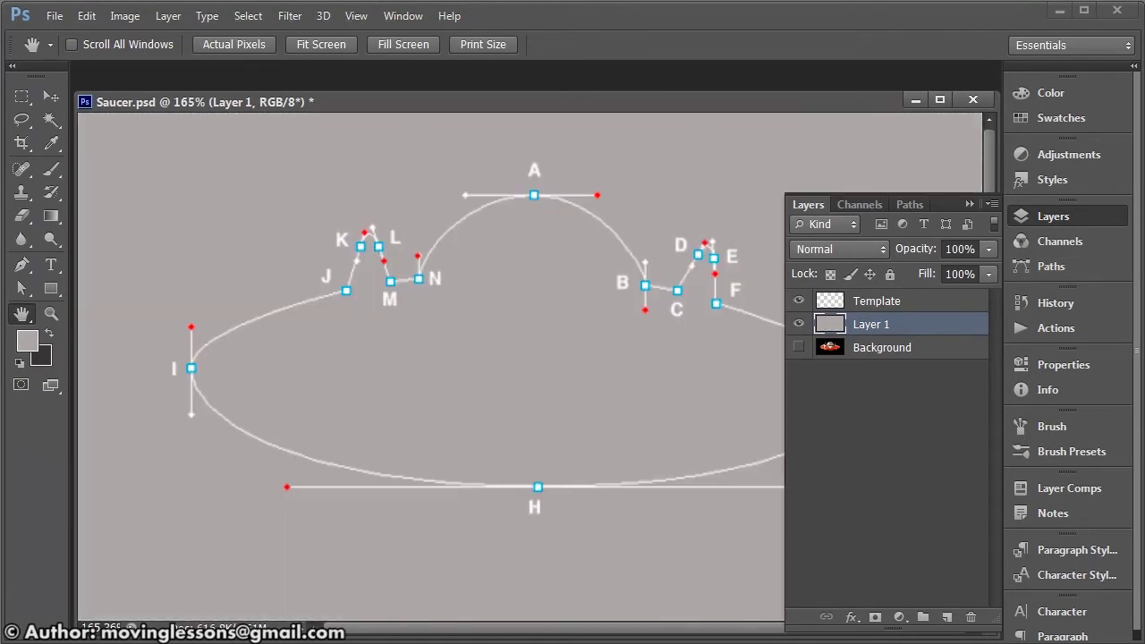
pyautogui.hotkey('ctrl', 'BackSpace')
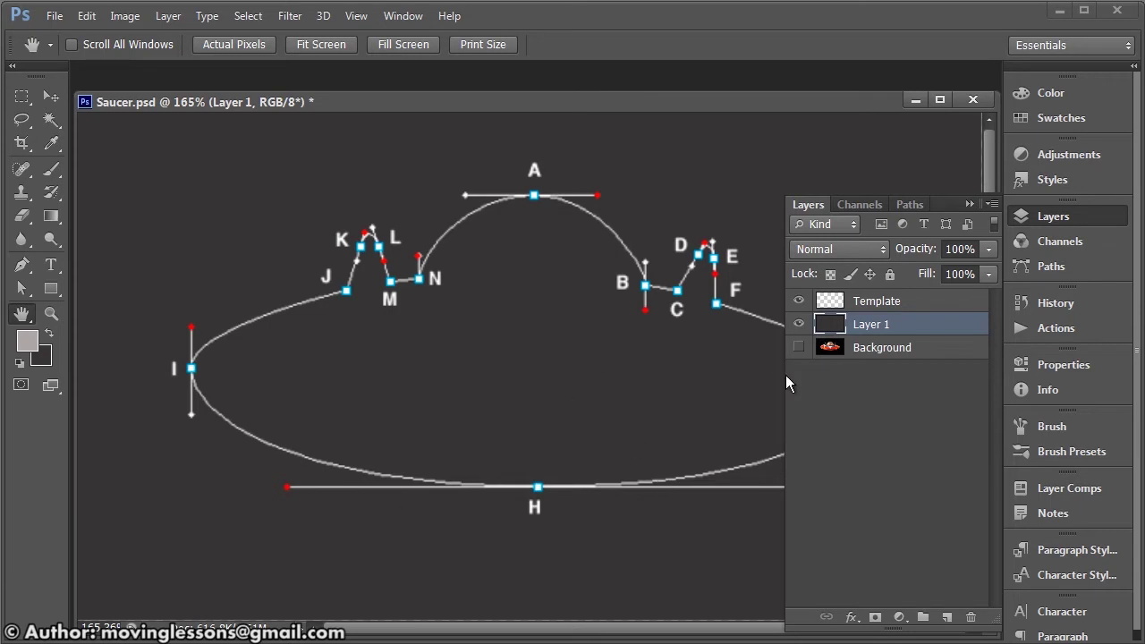
pyautogui.click(799, 325)
pyautogui.click(1052, 218)
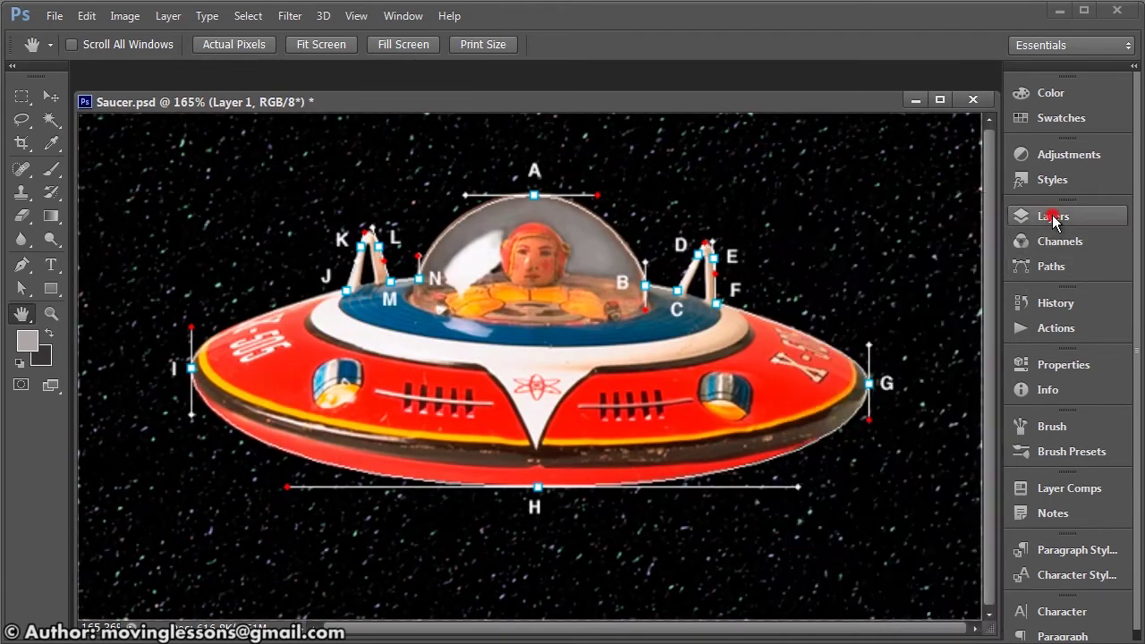
pyautogui.click(24, 266)
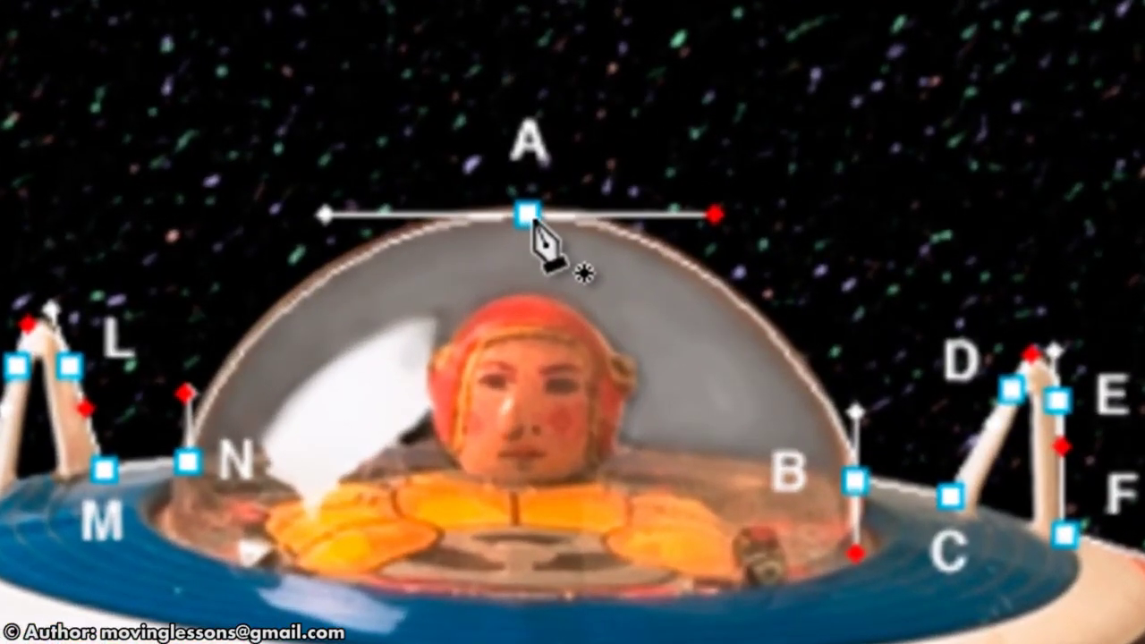
# Start the saucer path at anchor A and place anchors B, C and D.
pyautogui.keyDown('ctrl'); pyautogui.click(527, 215); pyautogui.keyUp('ctrl')
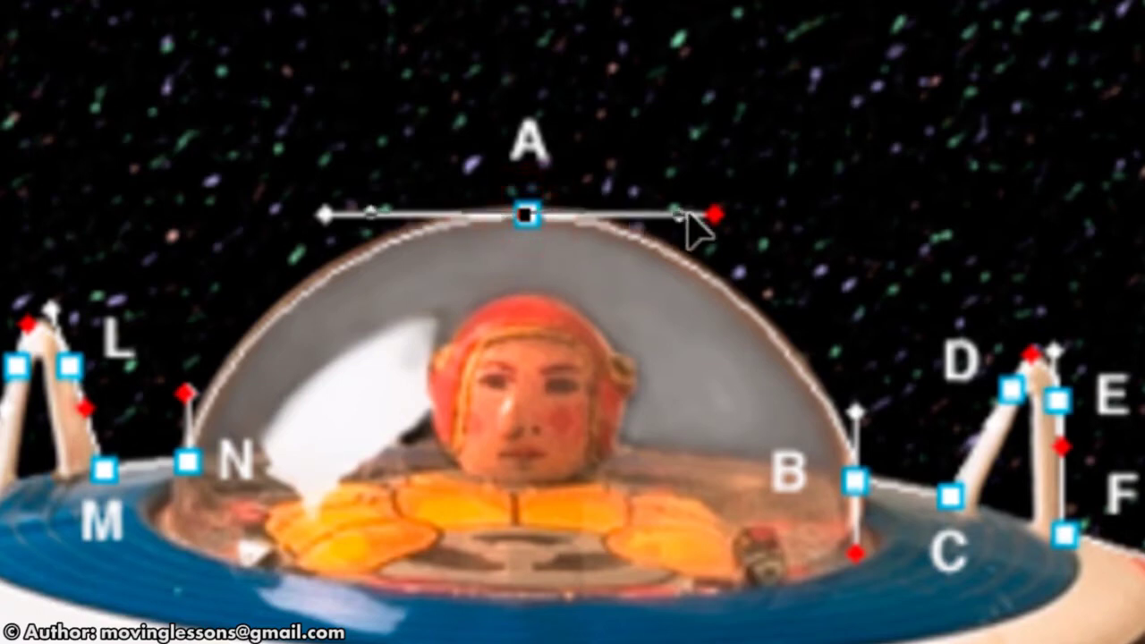
pyautogui.keyDown('ctrl'); pyautogui.click(857, 481); pyautogui.keyUp('ctrl')
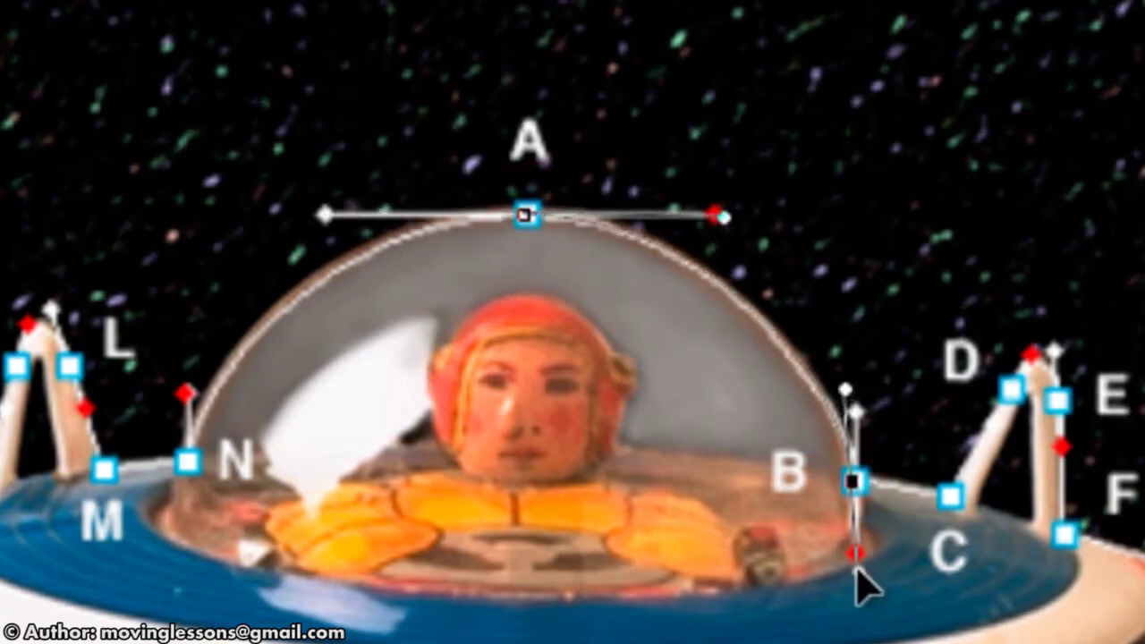
pyautogui.moveTo(855, 566); pyautogui.dragTo(860, 549)
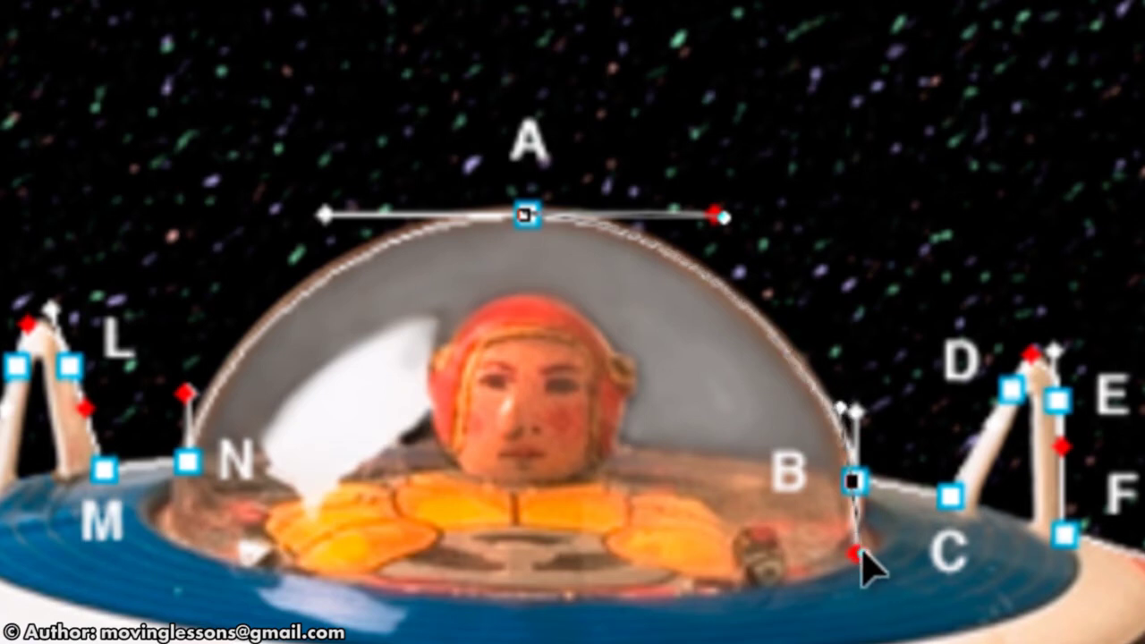
pyautogui.click(855, 482)
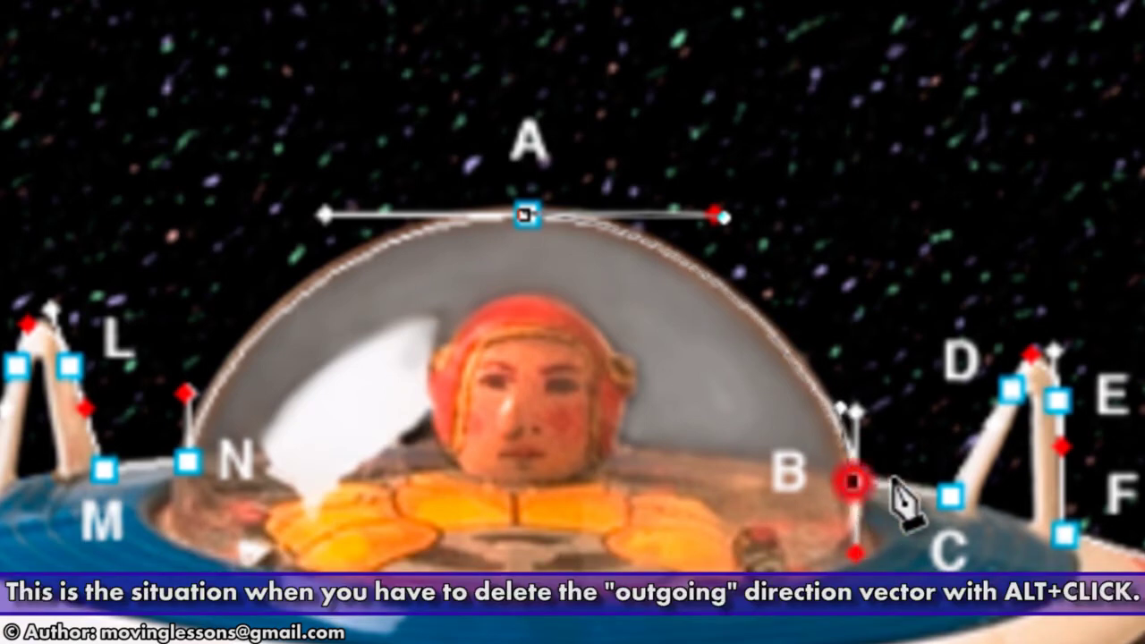
pyautogui.click(951, 495)
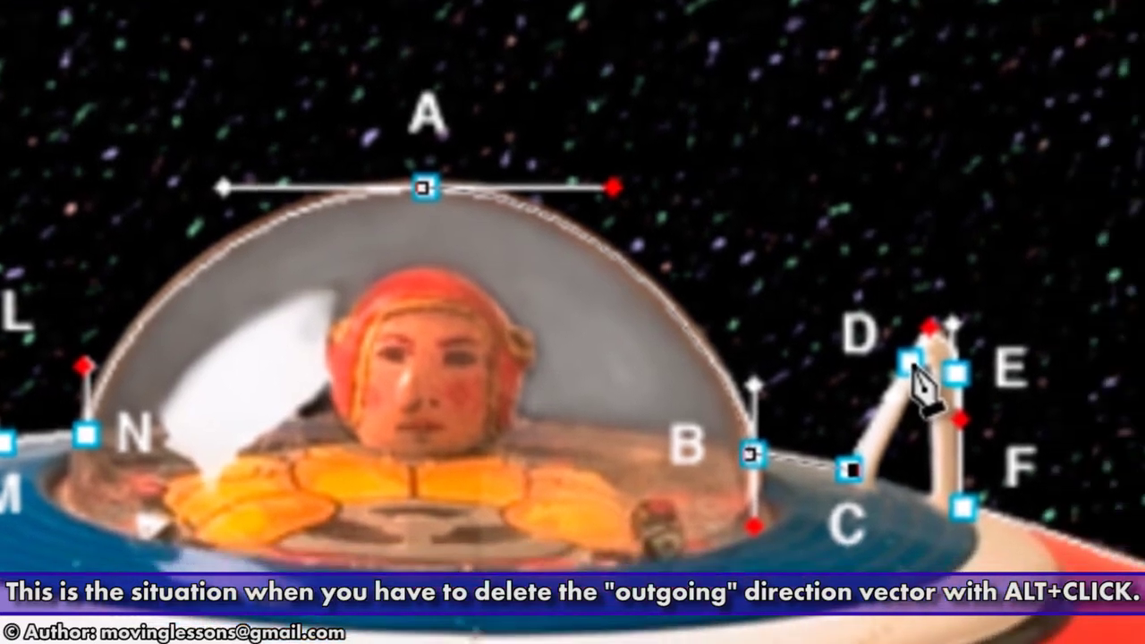
pyautogui.click(909, 361)
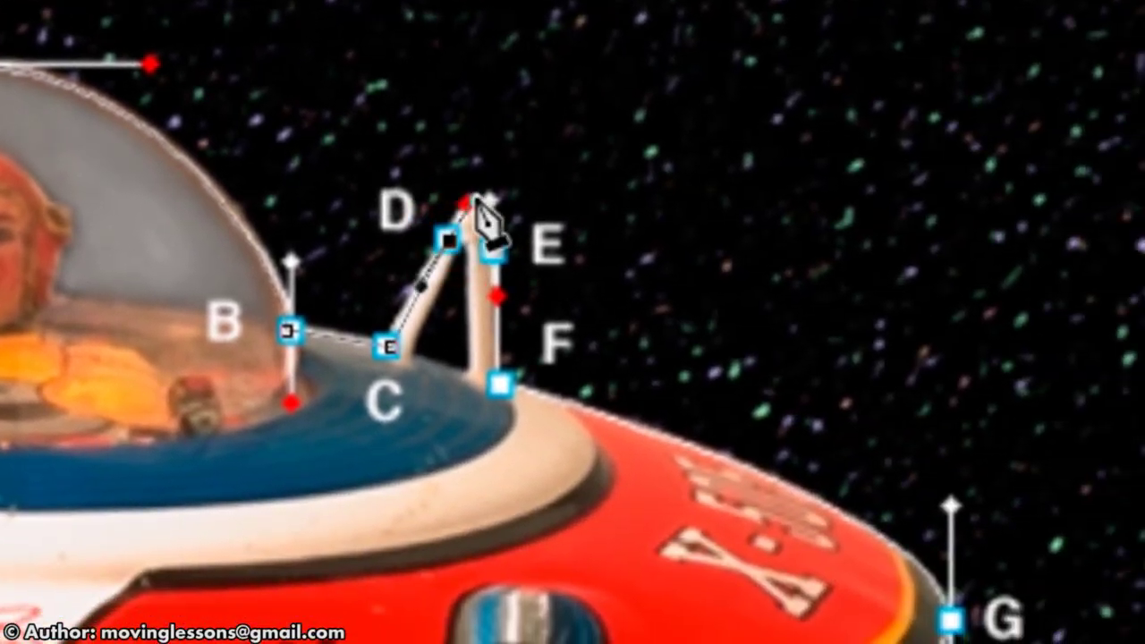
# Add anchors E through N around the fins and saucer edge, closing back at A.
pyautogui.click(491, 250)
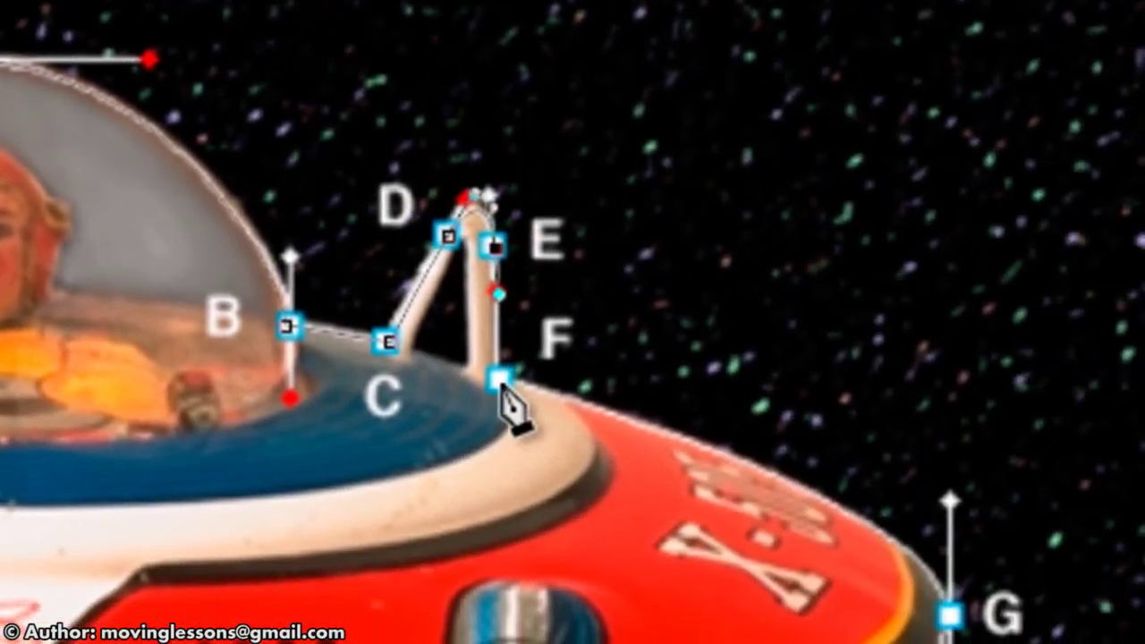
pyautogui.click(500, 385)
pyautogui.moveTo(907, 375); pyautogui.dragTo(908, 494)
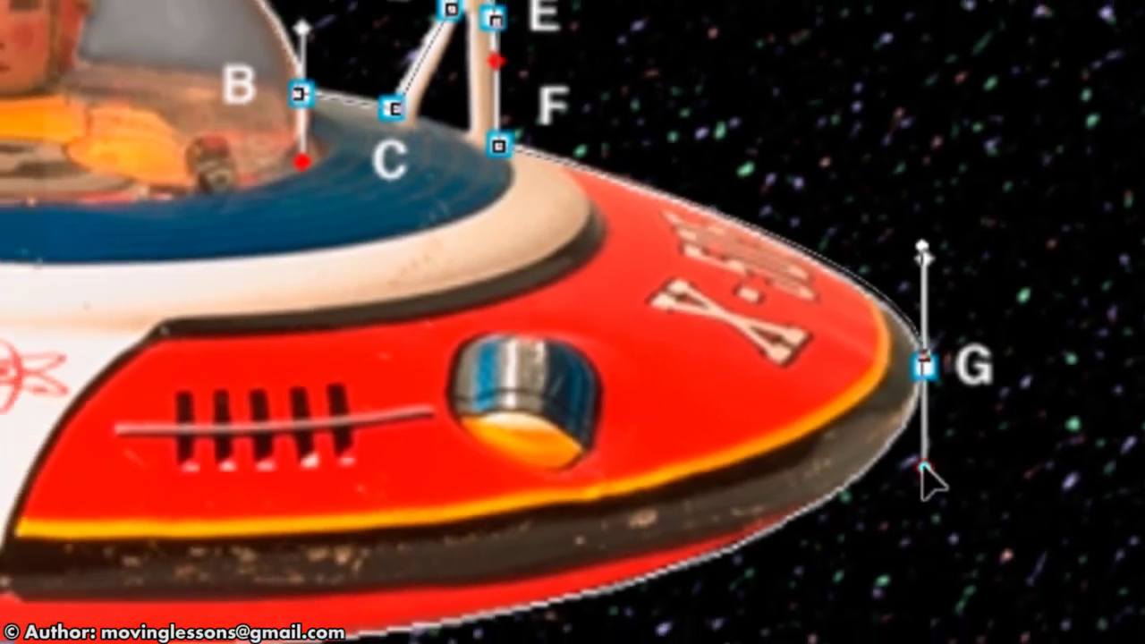
pyautogui.moveTo(510, 462); pyautogui.dragTo(935, 462)
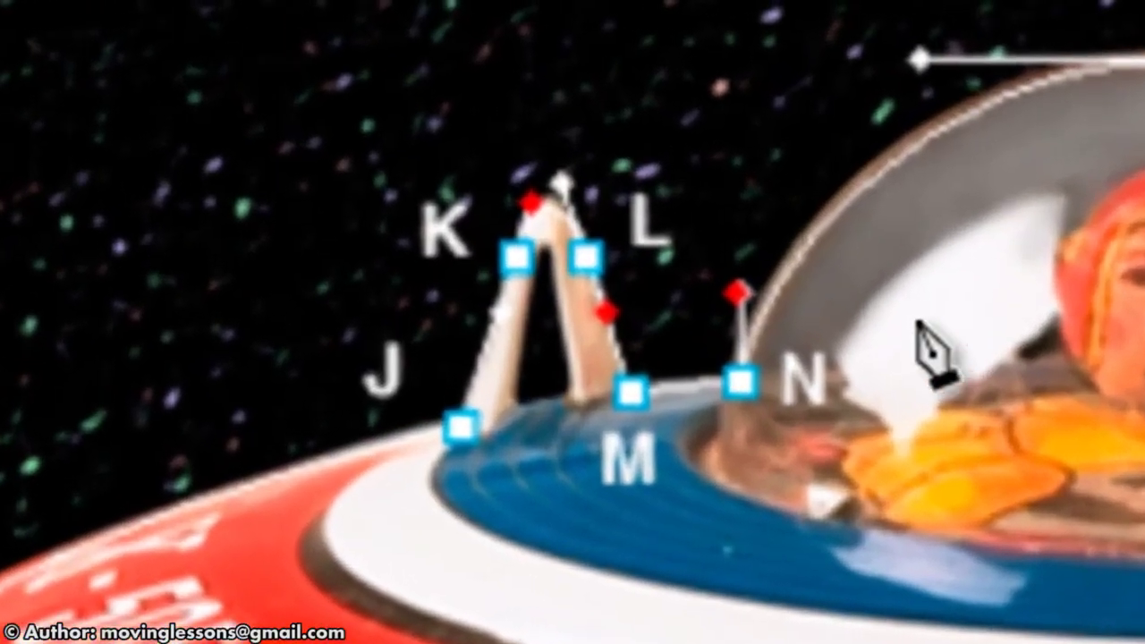
pyautogui.click(464, 433)
pyautogui.moveTo(517, 259); pyautogui.dragTo(537, 211)
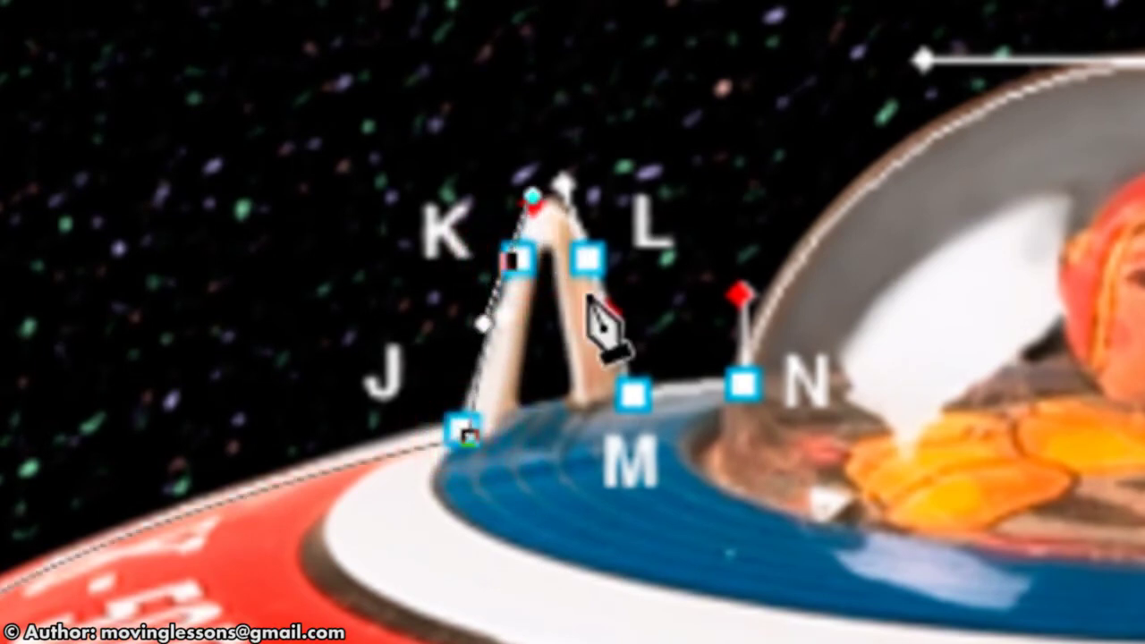
pyautogui.moveTo(592, 258); pyautogui.dragTo(602, 287)
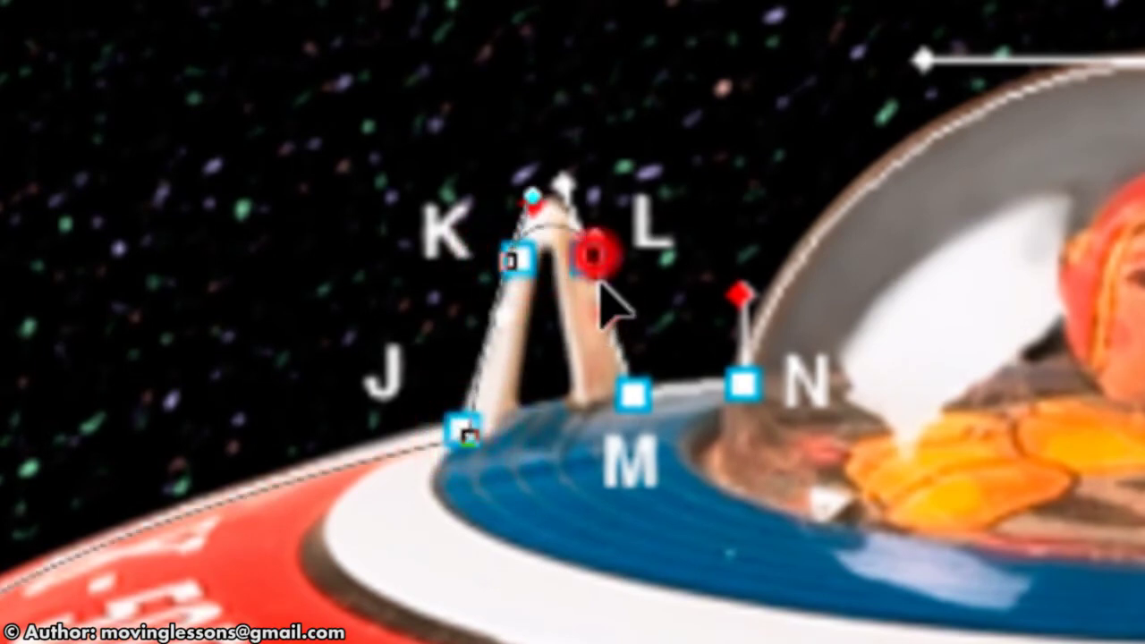
pyautogui.click(633, 394)
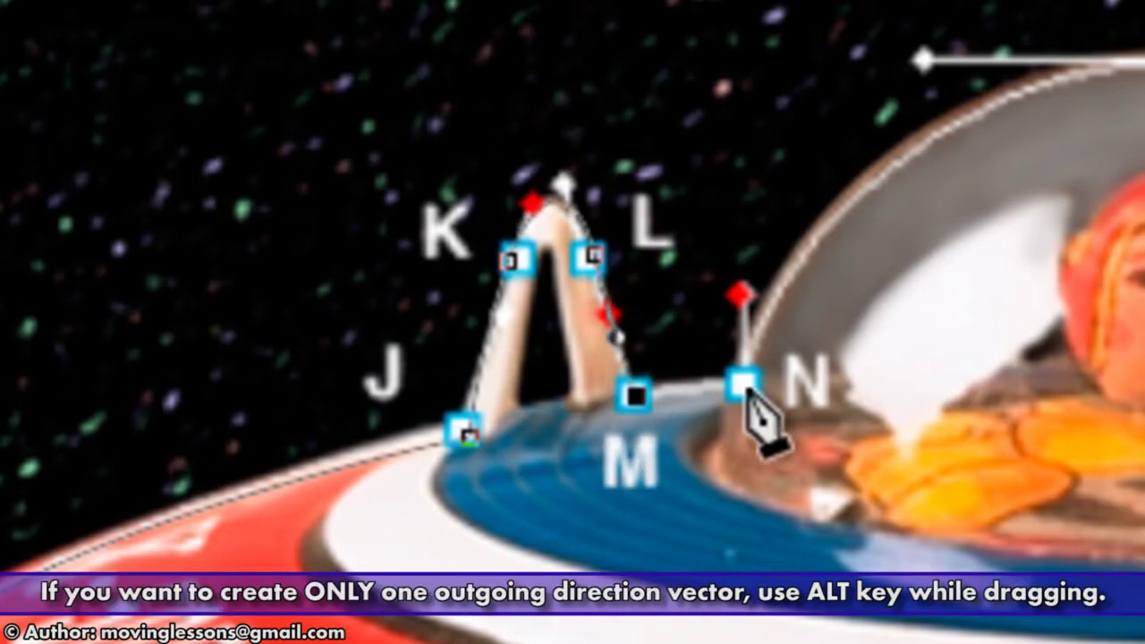
pyautogui.keyDown('alt'); pyautogui.click(745, 385); pyautogui.keyUp('alt')
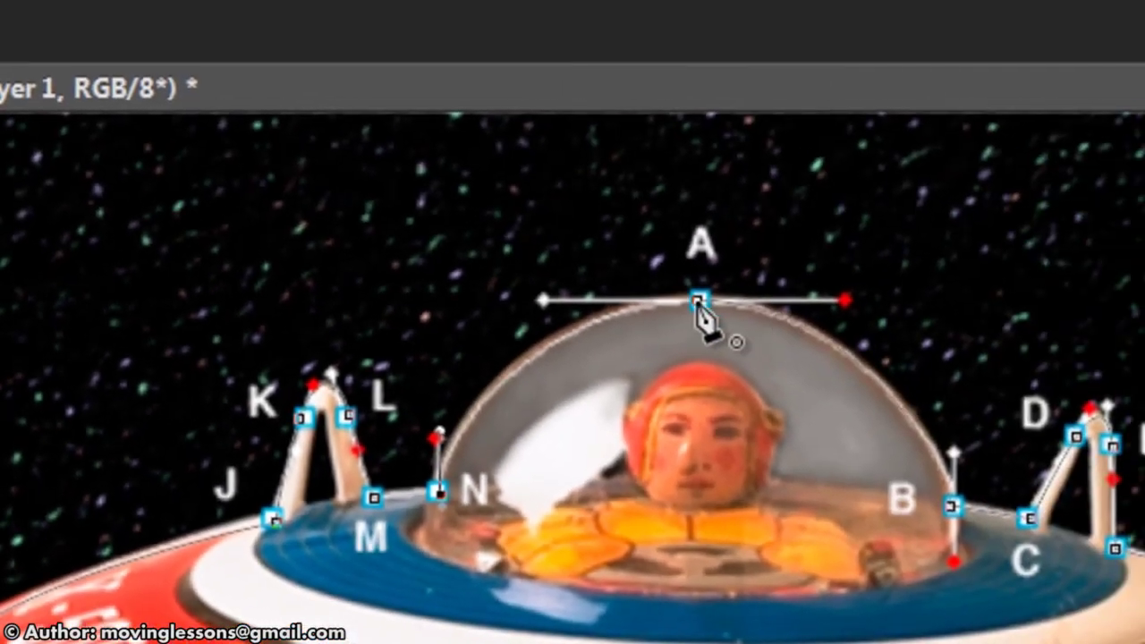
pyautogui.click(698, 302)
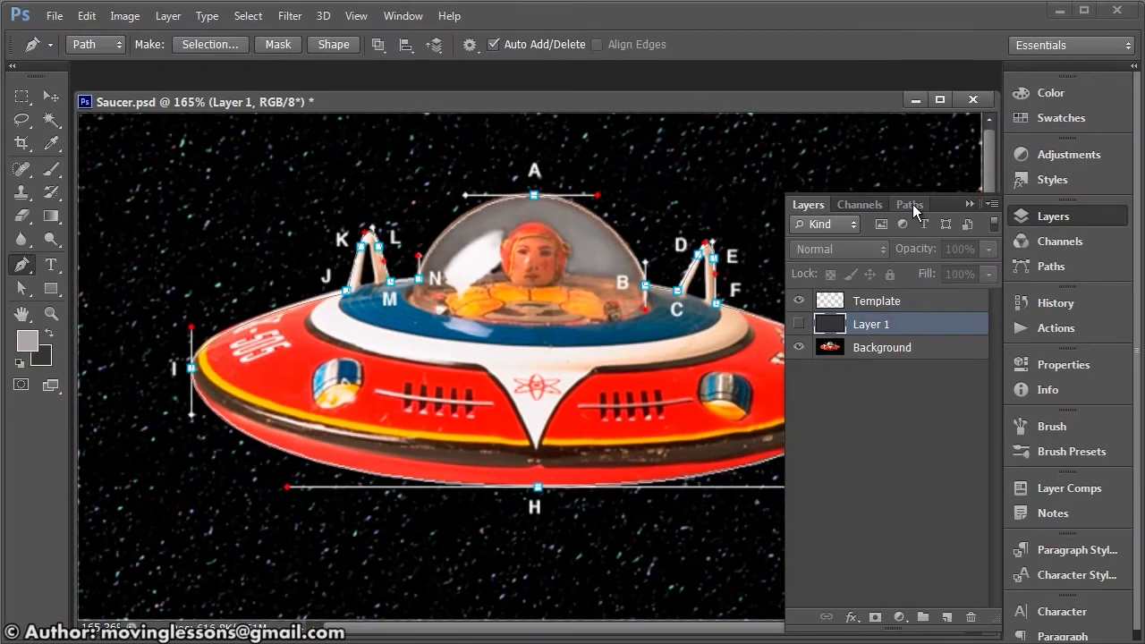
# Load the saucer Work Path as a selection, hide Template, and mask the Background layer.
pyautogui.click(910, 205)
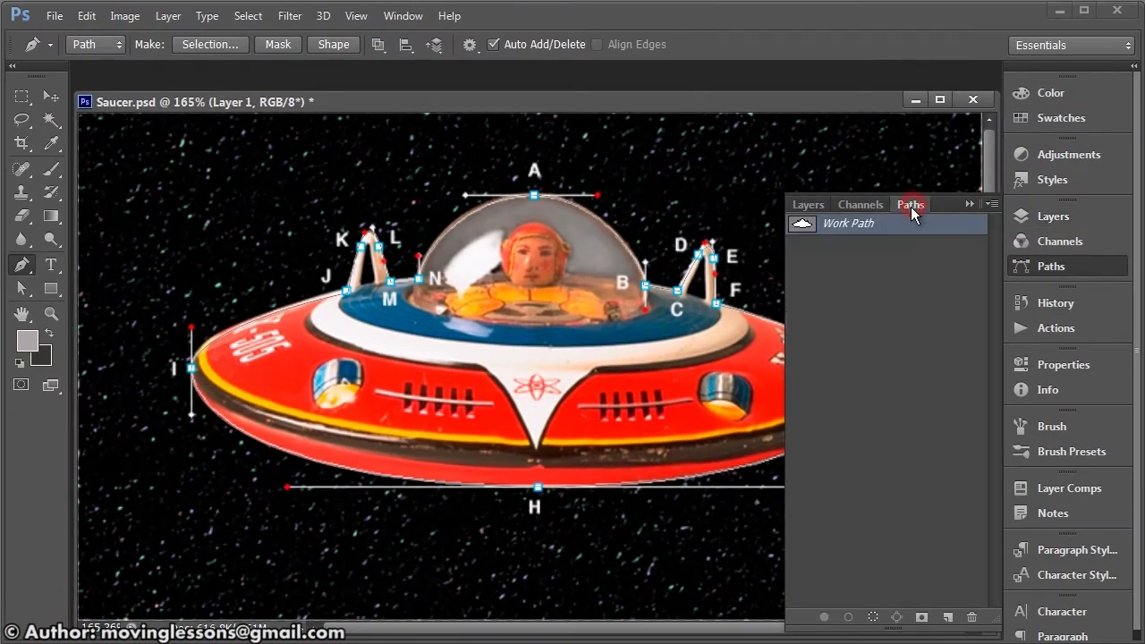
pyautogui.keyDown('ctrl'); pyautogui.click(801, 223); pyautogui.keyUp('ctrl')
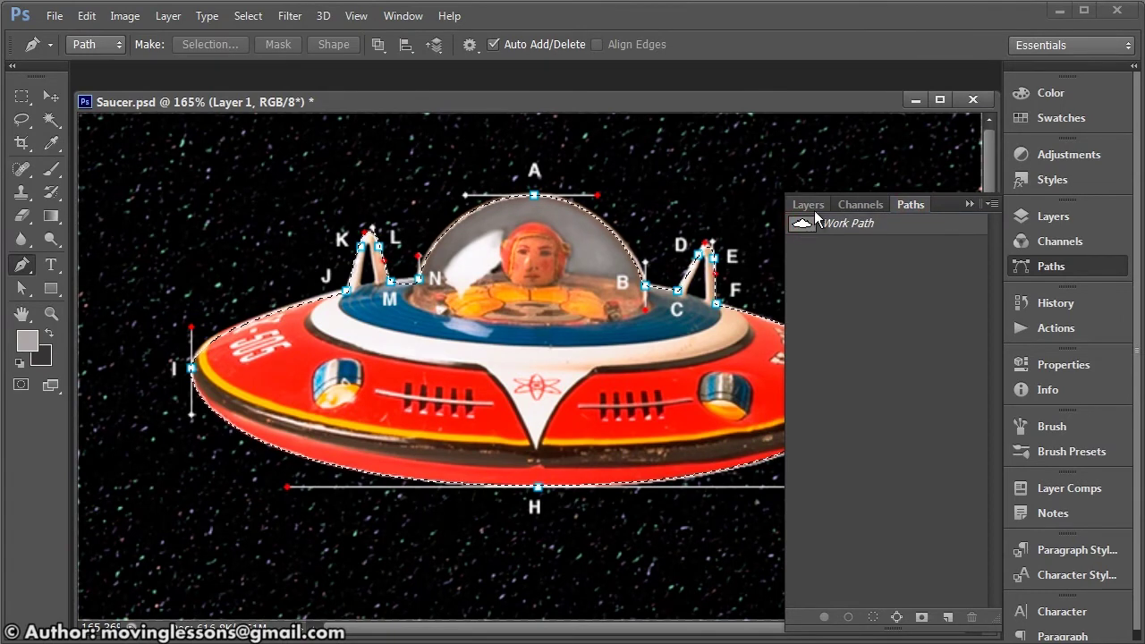
pyautogui.click(808, 205)
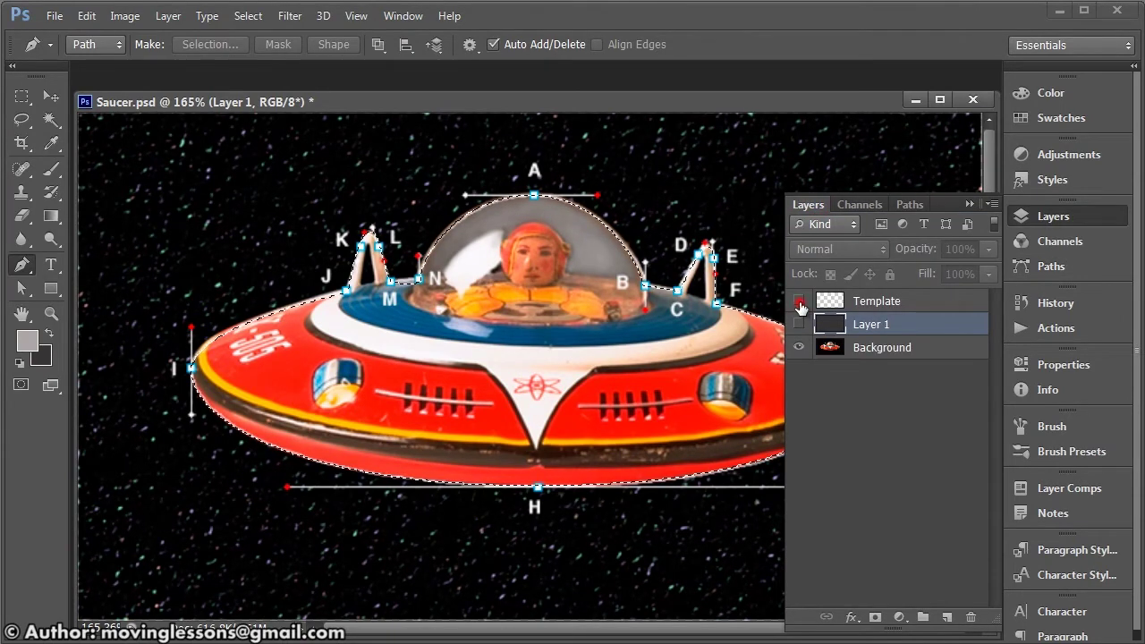
pyautogui.click(799, 303)
pyautogui.click(1060, 219)
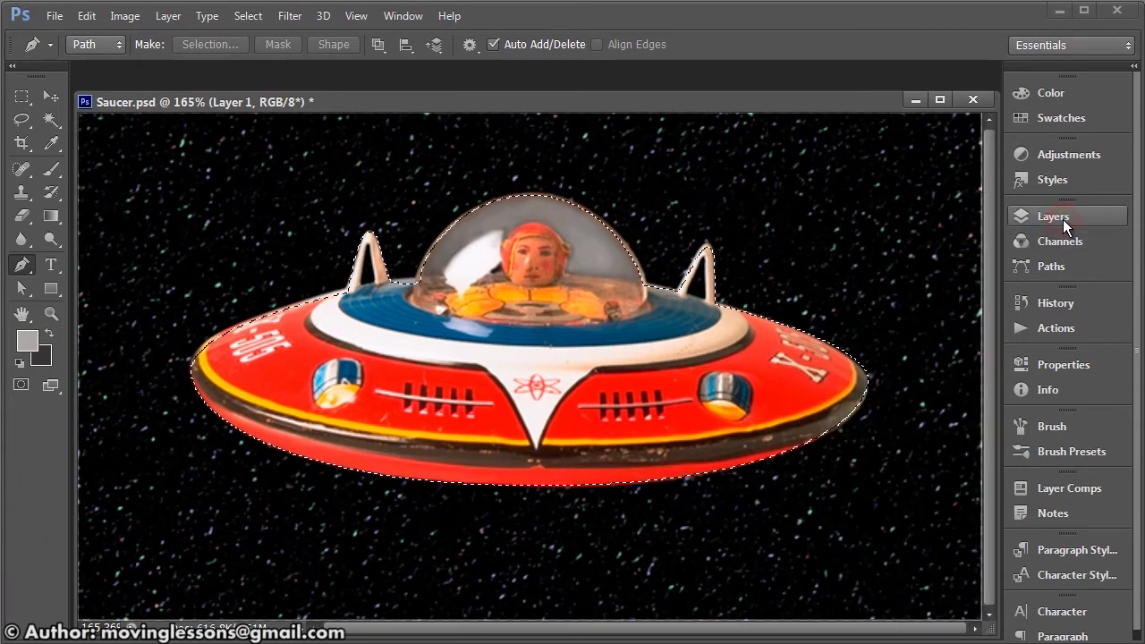
pyautogui.click(1063, 219)
pyautogui.click(894, 347)
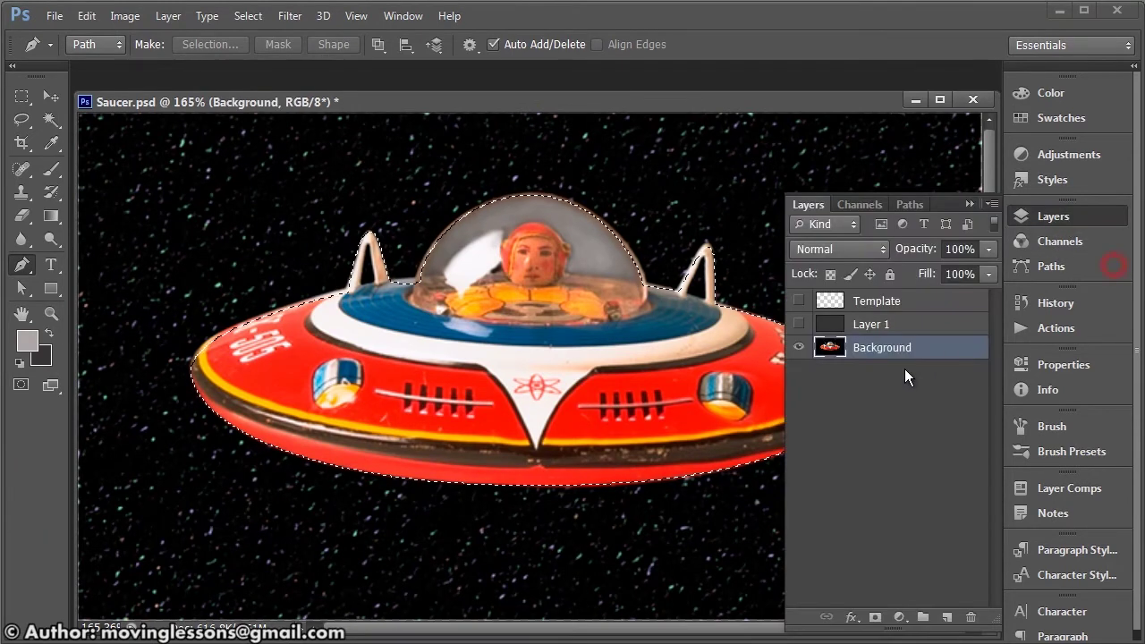
pyautogui.click(877, 620)
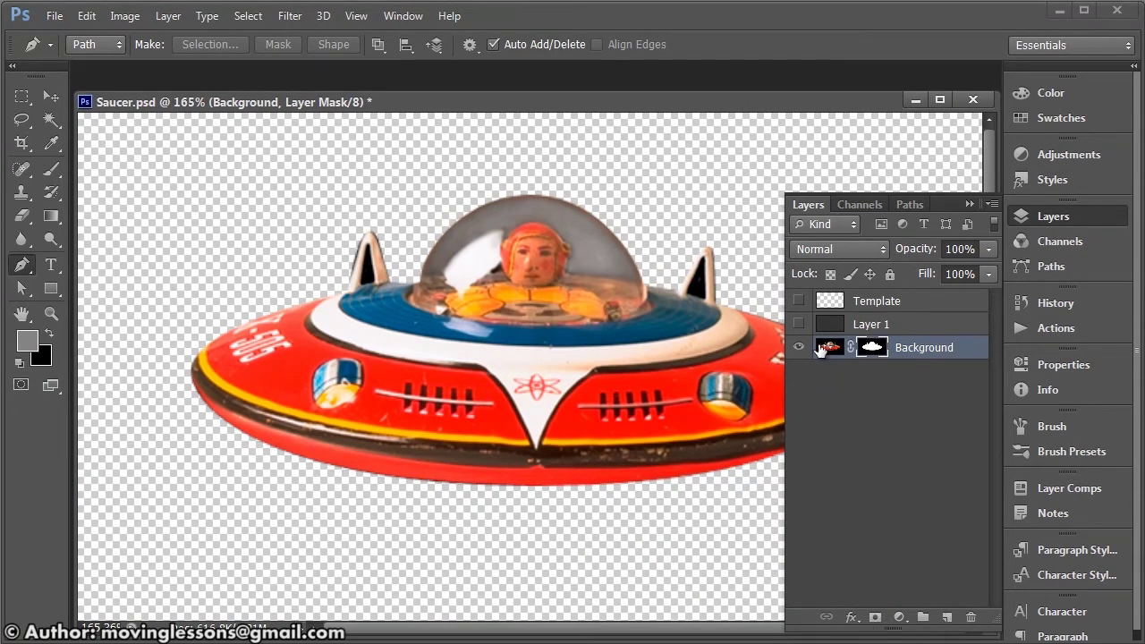
# Move Layer 1 beneath the saucer and make it visible as a dark backdrop.
pyautogui.moveTo(820, 349); pyautogui.dragTo(842, 363)
pyautogui.click(799, 358)
pyautogui.click(1083, 216)
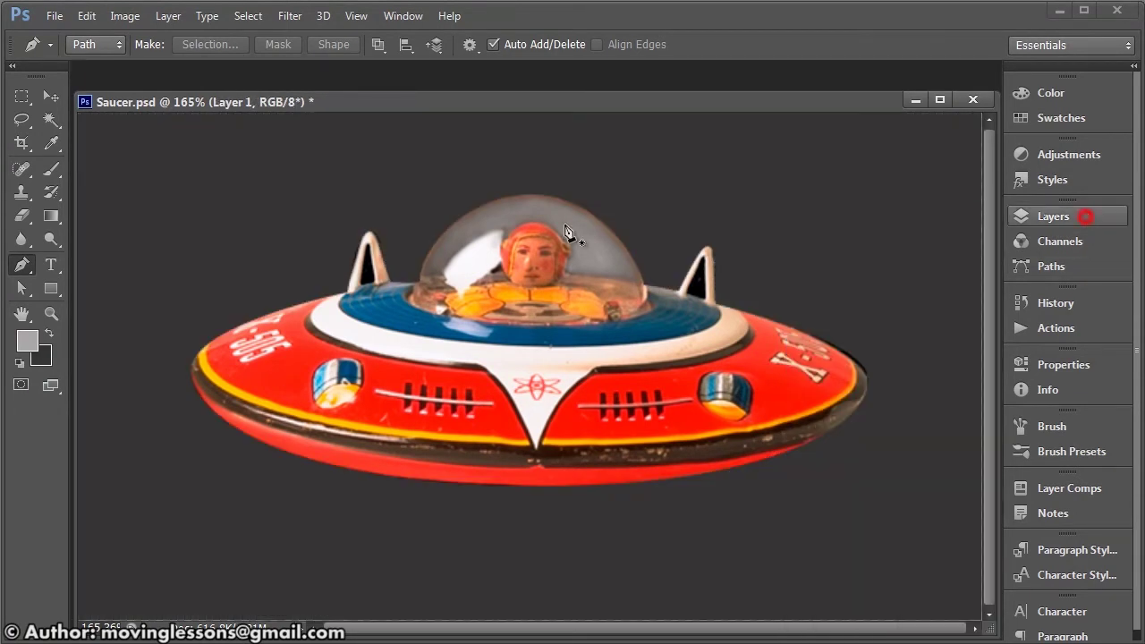
# Fill the backdrop with a diagonal grey gradient.
pyautogui.click(51, 215)
pyautogui.moveTo(205, 167); pyautogui.dragTo(900, 563)
pyautogui.click(1053, 216)
# Add a Drop Shadow to the saucer layer with 17% spread and 40 px size.
pyautogui.rightClick(841, 329)
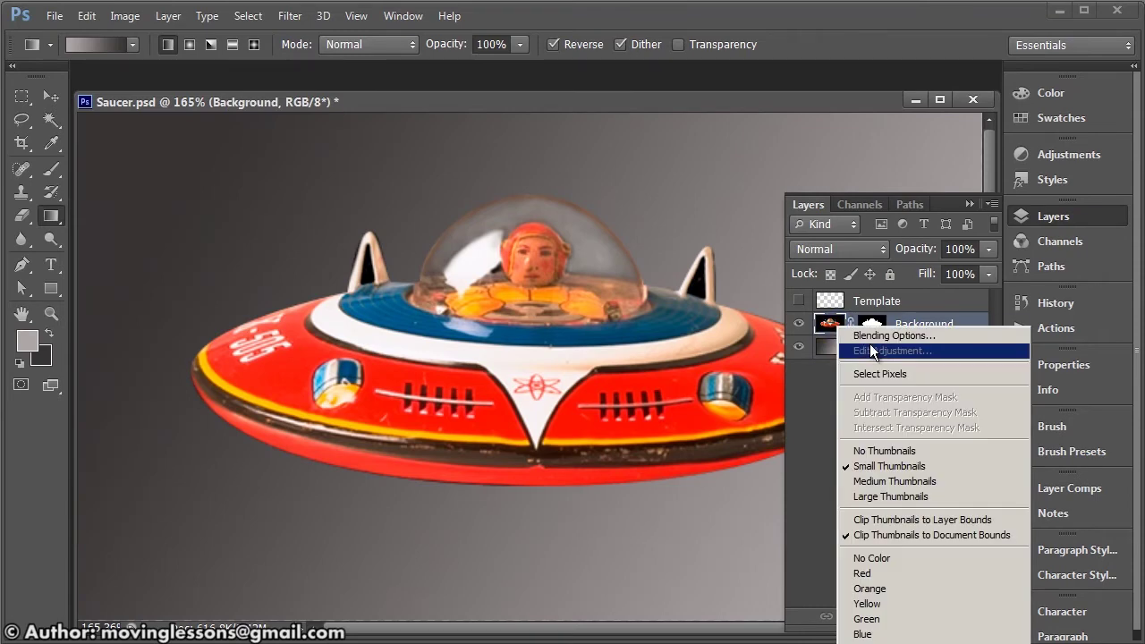
pyautogui.click(886, 336)
pyautogui.click(598, 502)
pyautogui.moveTo(833, 399)
pyautogui.mouseDown()
pyautogui.moveTo(852, 401)
pyautogui.moveTo(844, 377)
pyautogui.mouseUp()
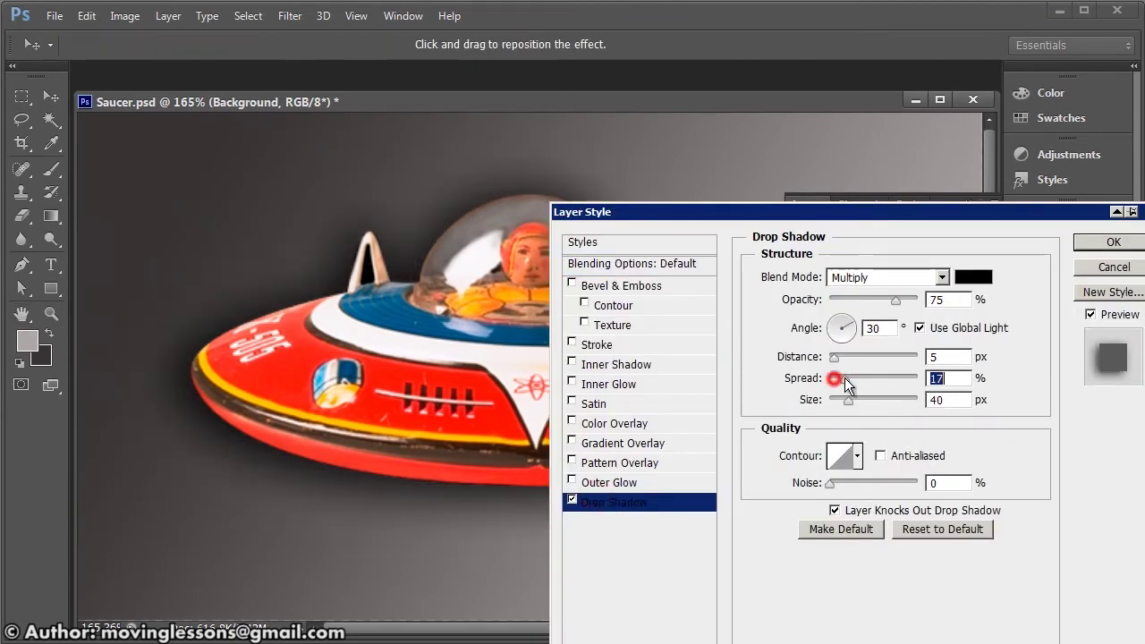
pyautogui.click(1093, 248)
pyautogui.click(1069, 216)
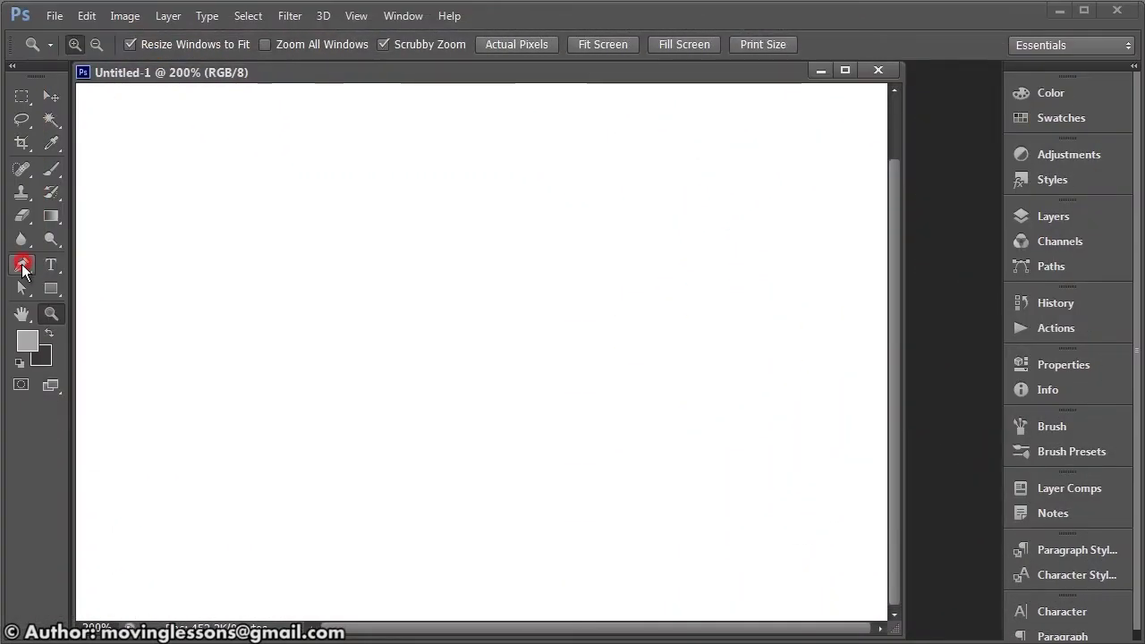
# Draw a Pen path with smooth anchors curving across the top, down the right, to the bottom.
pyautogui.click(22, 267)
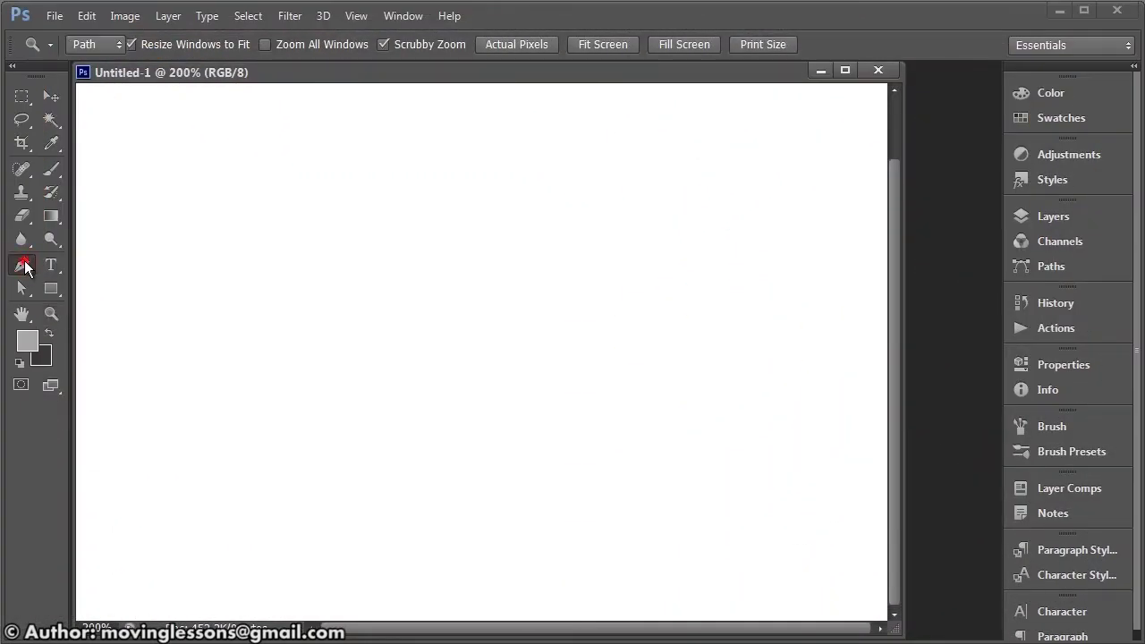
pyautogui.click(198, 267)
pyautogui.moveTo(271, 206); pyautogui.dragTo(343, 205)
pyautogui.moveTo(455, 244); pyautogui.dragTo(505, 318)
pyautogui.click(501, 392)
pyautogui.moveTo(491, 415); pyautogui.dragTo(429, 463)
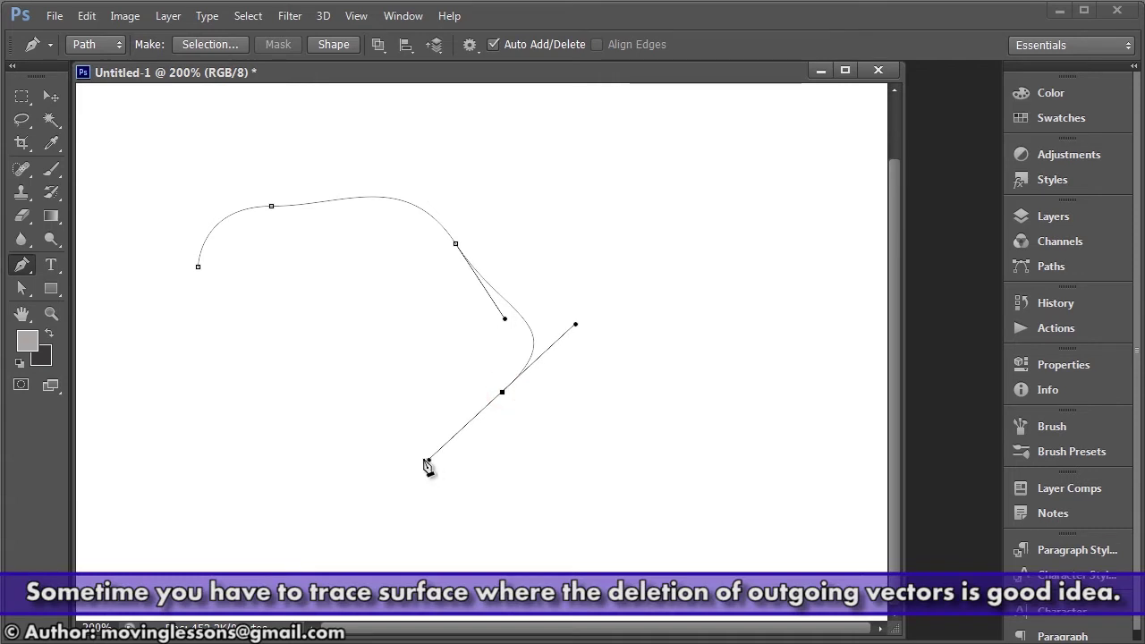
pyautogui.moveTo(316, 488); pyautogui.dragTo(195, 477)
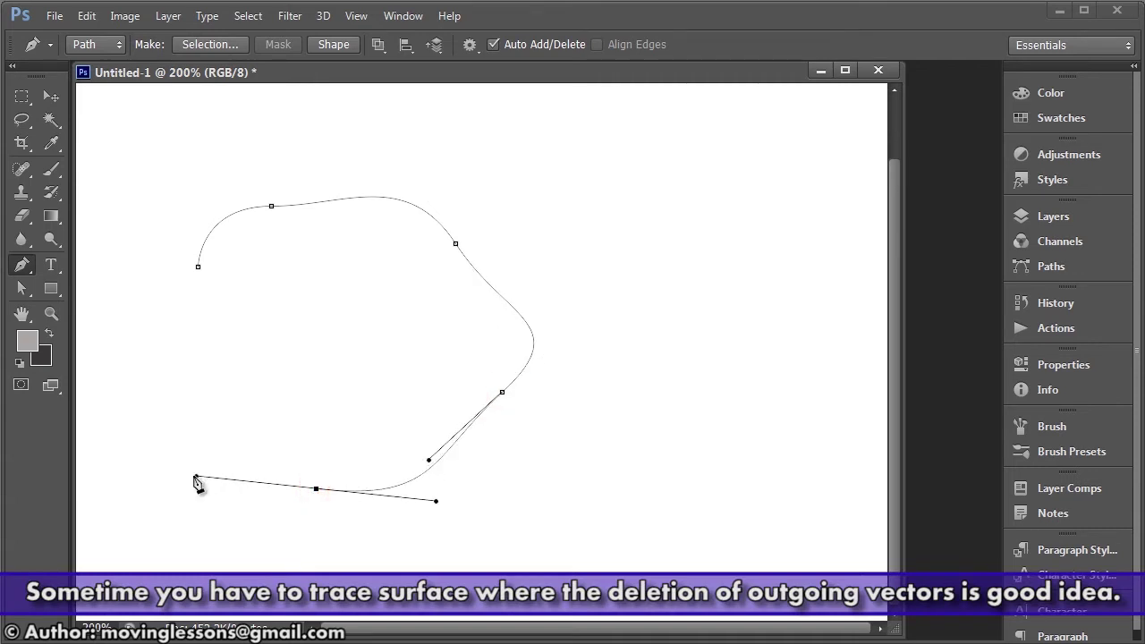
# Add corner anchors up the left side, close the path at the start, and deselect it.
pyautogui.click(316, 488)
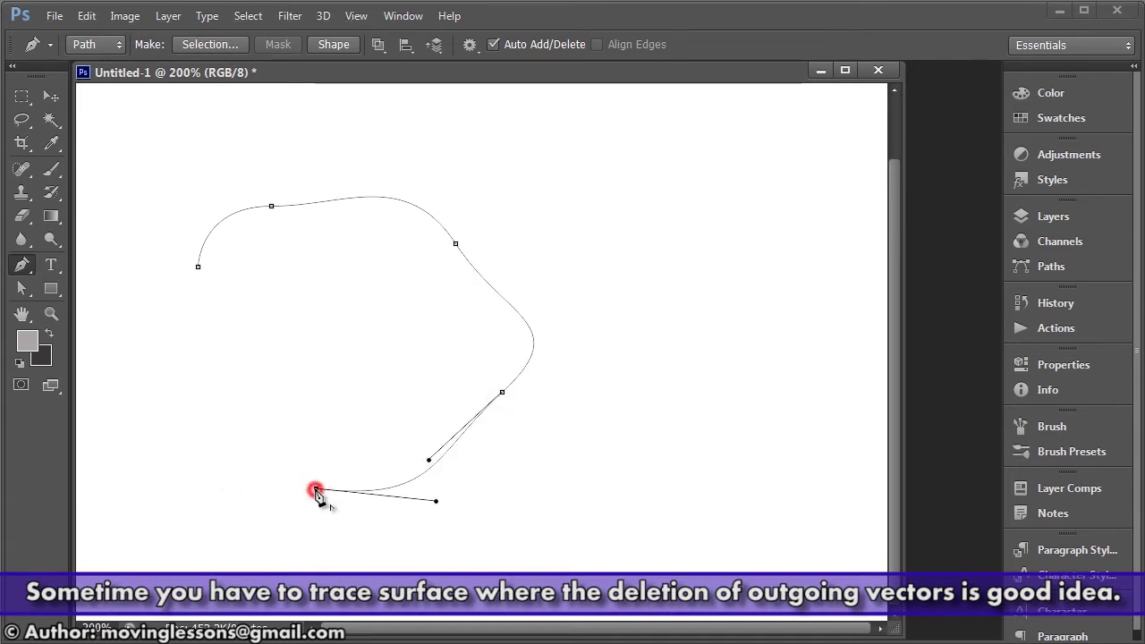
pyautogui.moveTo(257, 418); pyautogui.dragTo(161, 460)
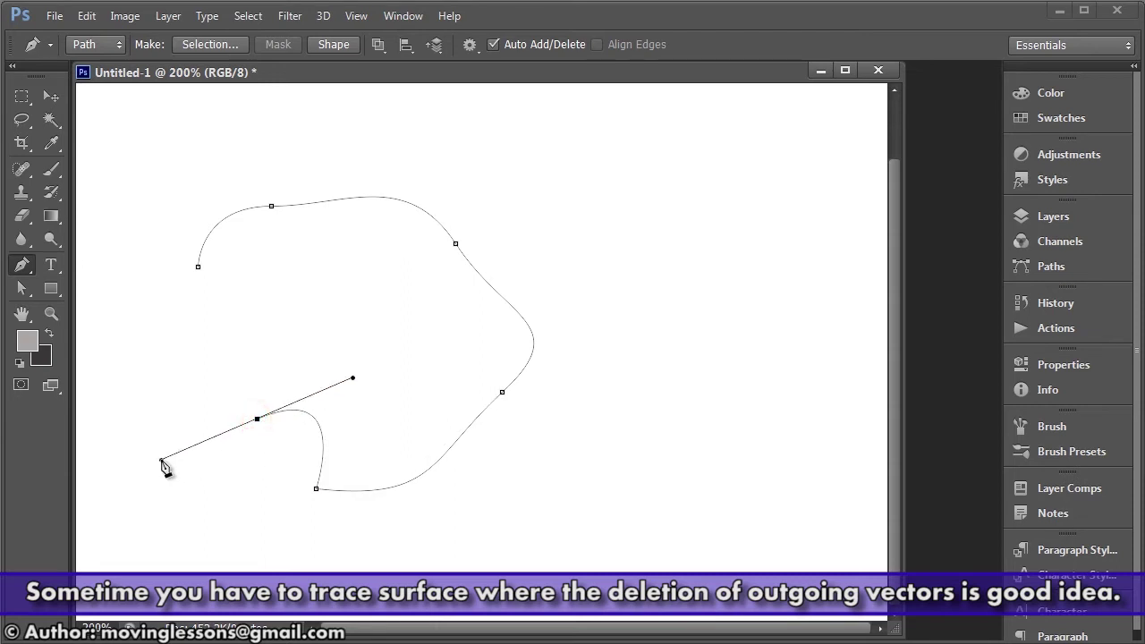
pyautogui.keyDown('alt'); pyautogui.click(258, 418); pyautogui.keyUp('alt')
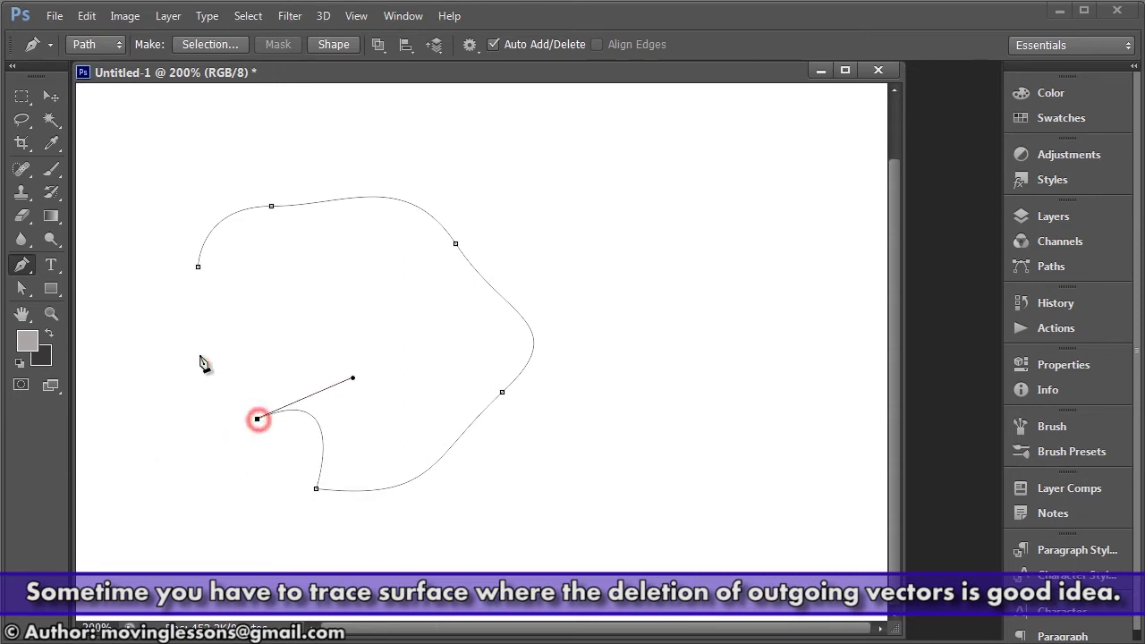
pyautogui.moveTo(143, 378); pyautogui.dragTo(115, 408)
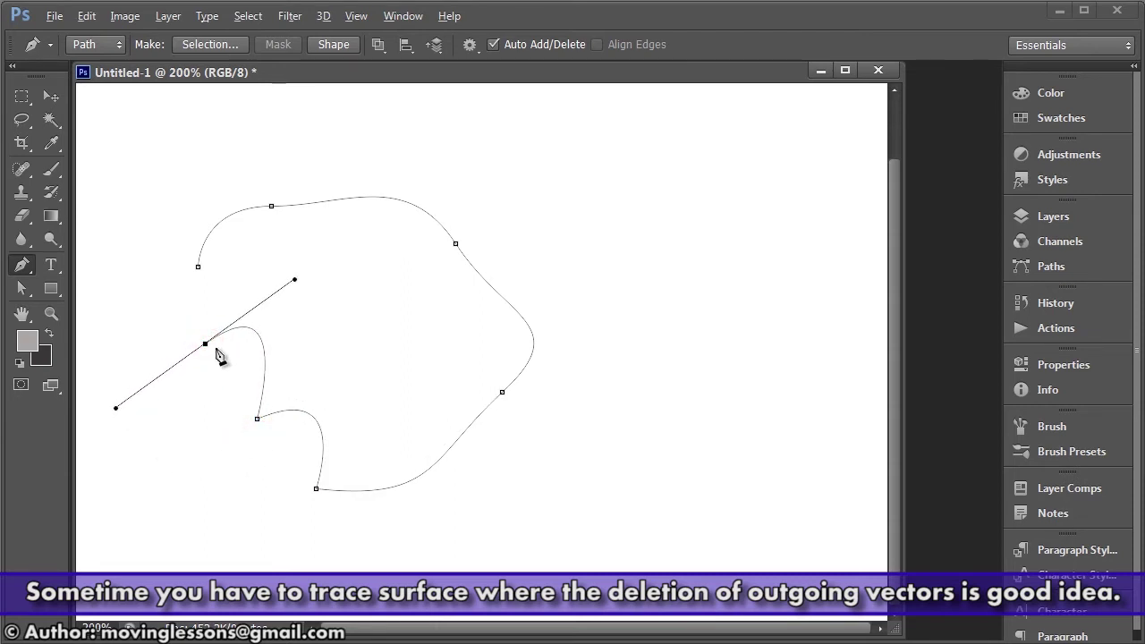
pyautogui.moveTo(197, 267); pyautogui.dragTo(271, 233)
pyautogui.press('Escape')
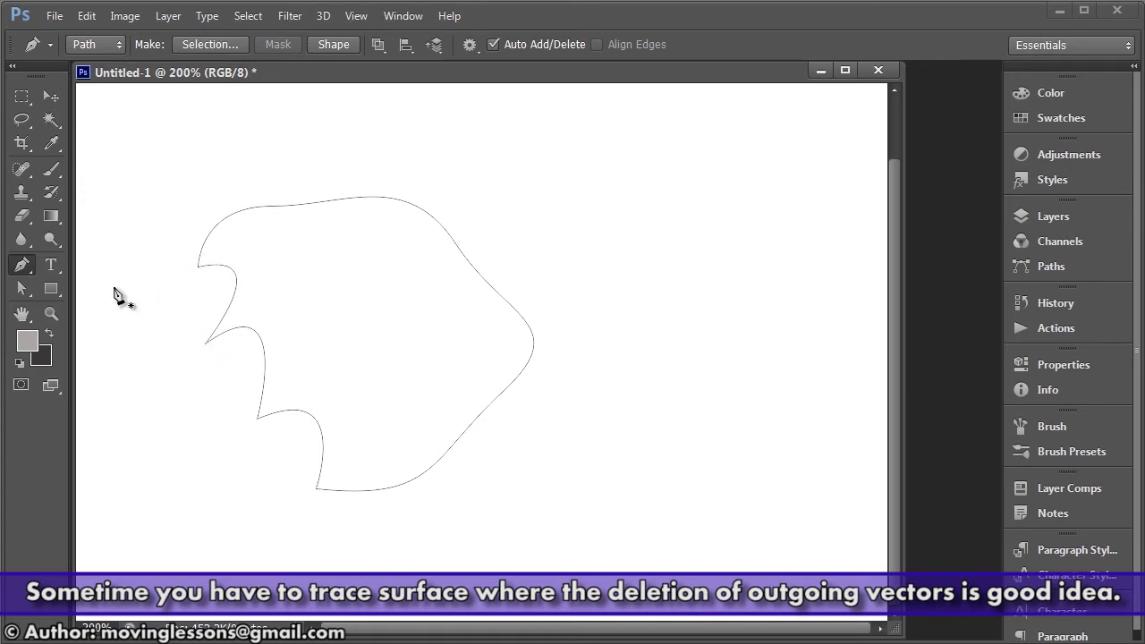
pyautogui.click(55, 97)
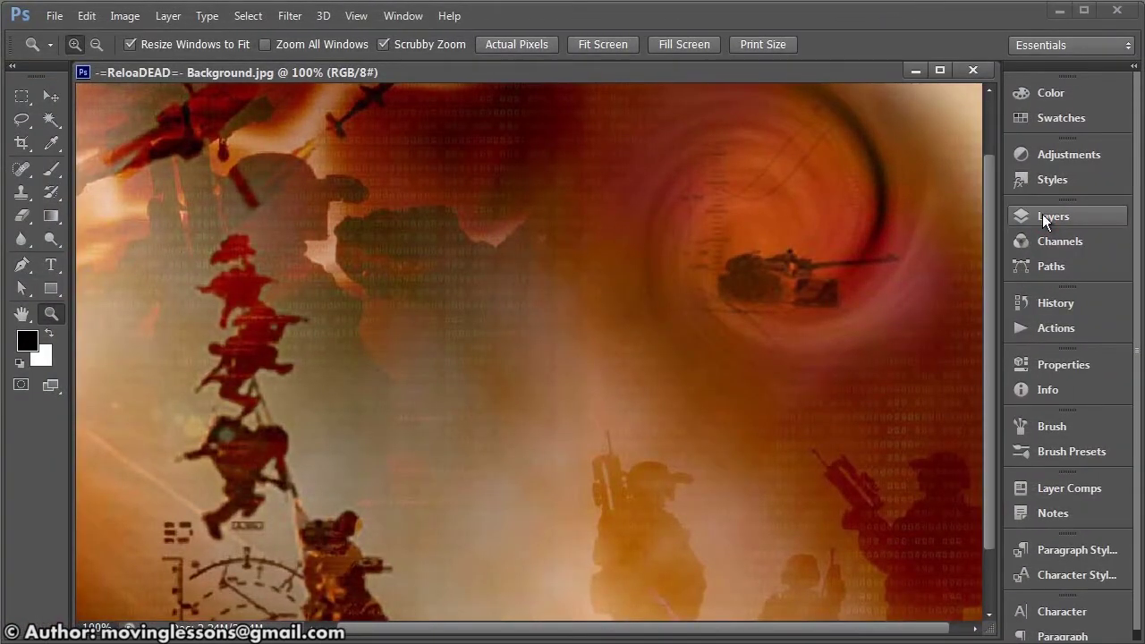
# Type 'THIS Is THE TITLE' as a new text layer near the poster's top-left.
pyautogui.click(1042, 217)
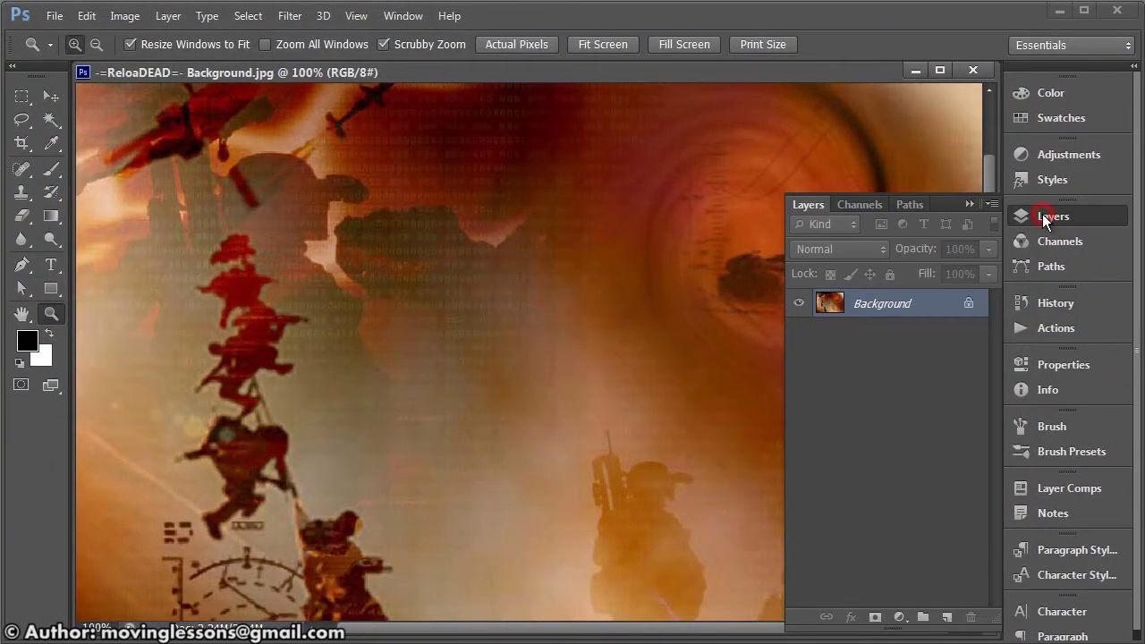
pyautogui.click(52, 263)
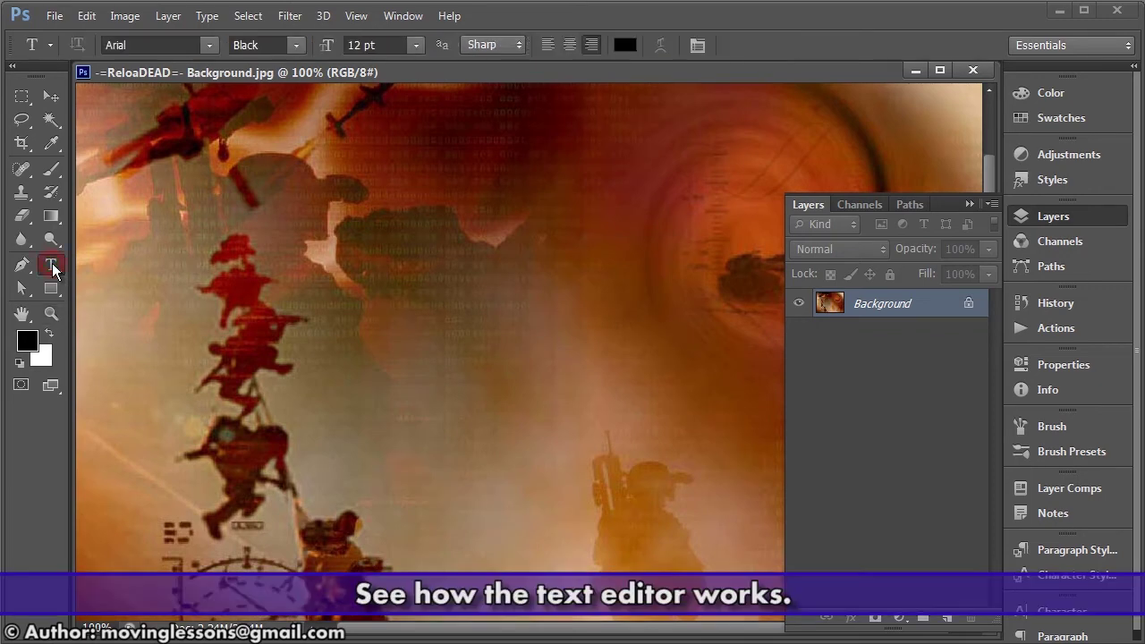
pyautogui.click(260, 192)
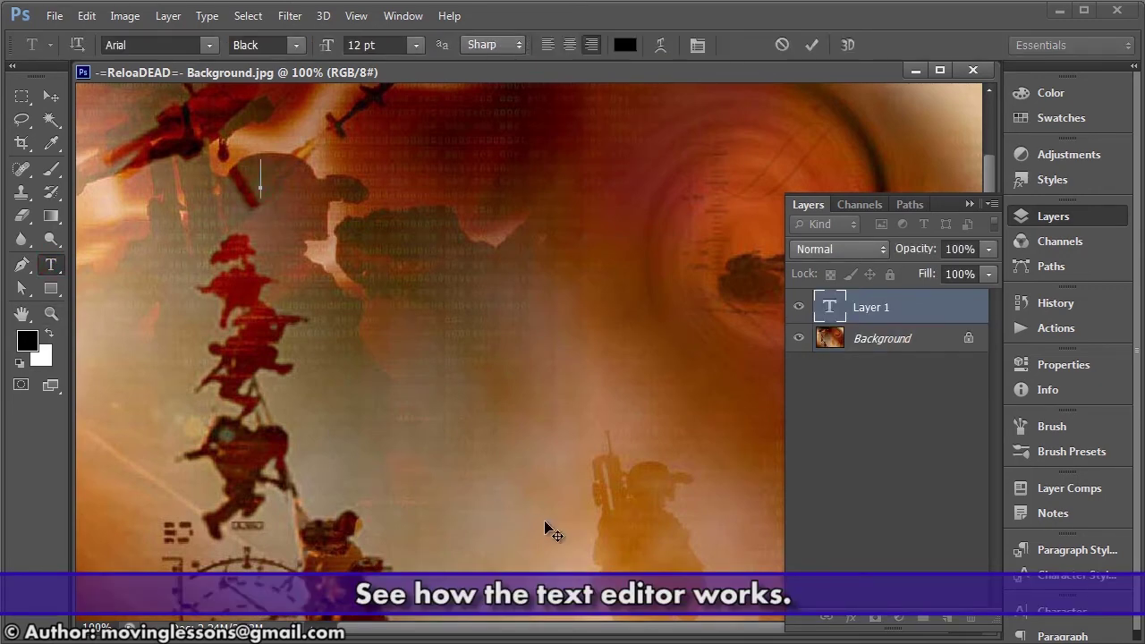
pyautogui.write('THIS Is THE ')
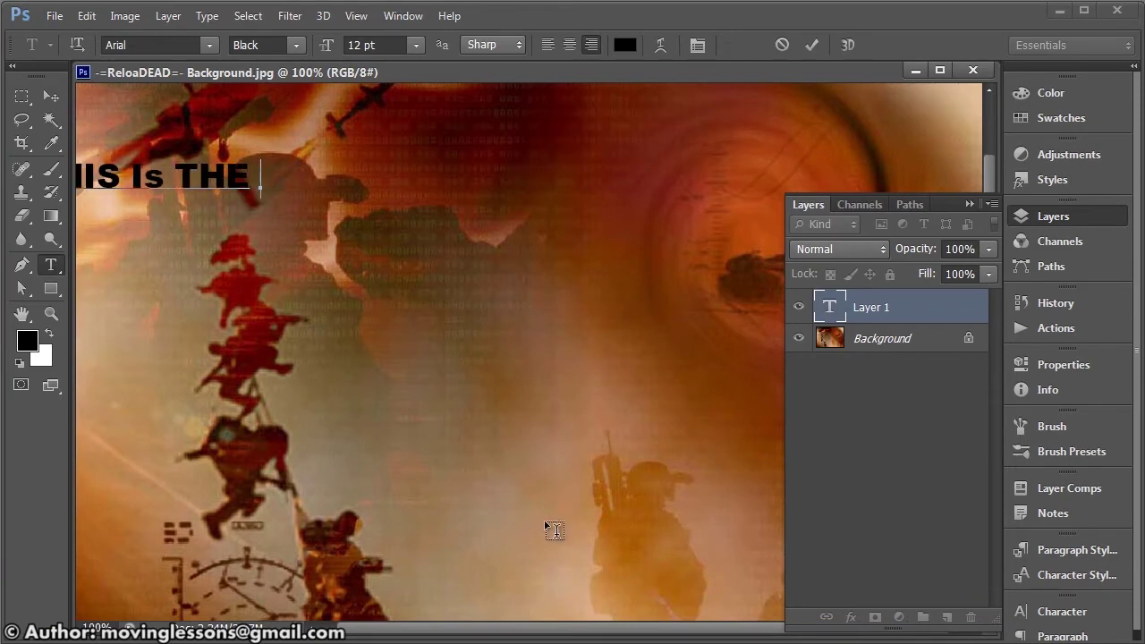
pyautogui.write('TITLE')
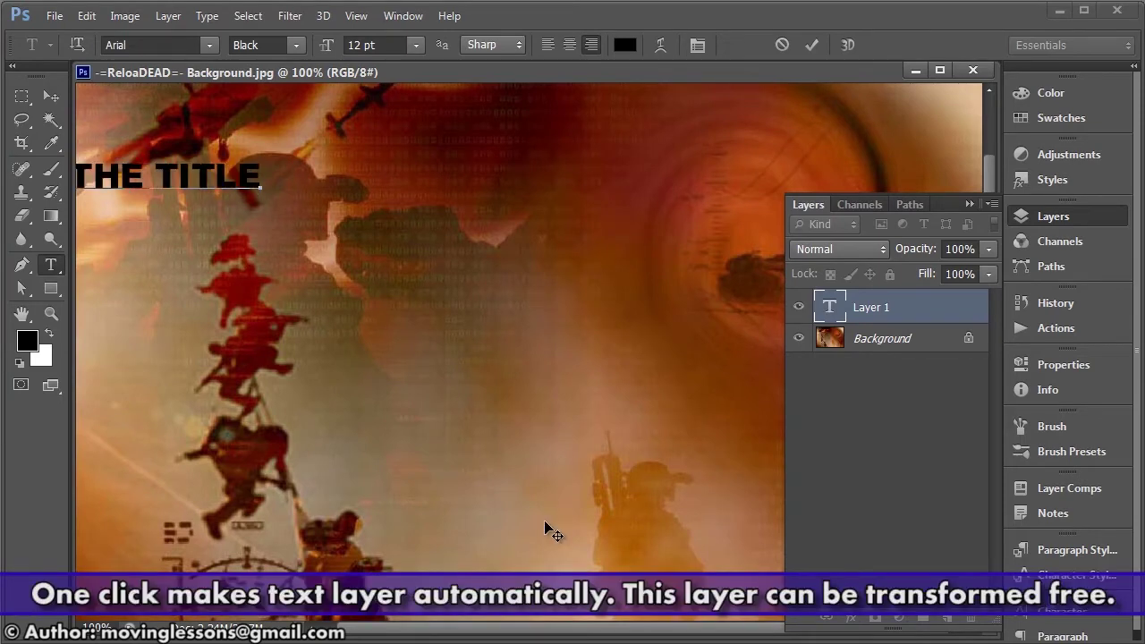
# Move the title up, scale it larger and taller with Free Transform, and fill it white.
pyautogui.click(51, 96)
pyautogui.moveTo(205, 179)
pyautogui.mouseDown()
pyautogui.moveTo(340, 125)
pyautogui.moveTo(361, 131)
pyautogui.mouseUp()
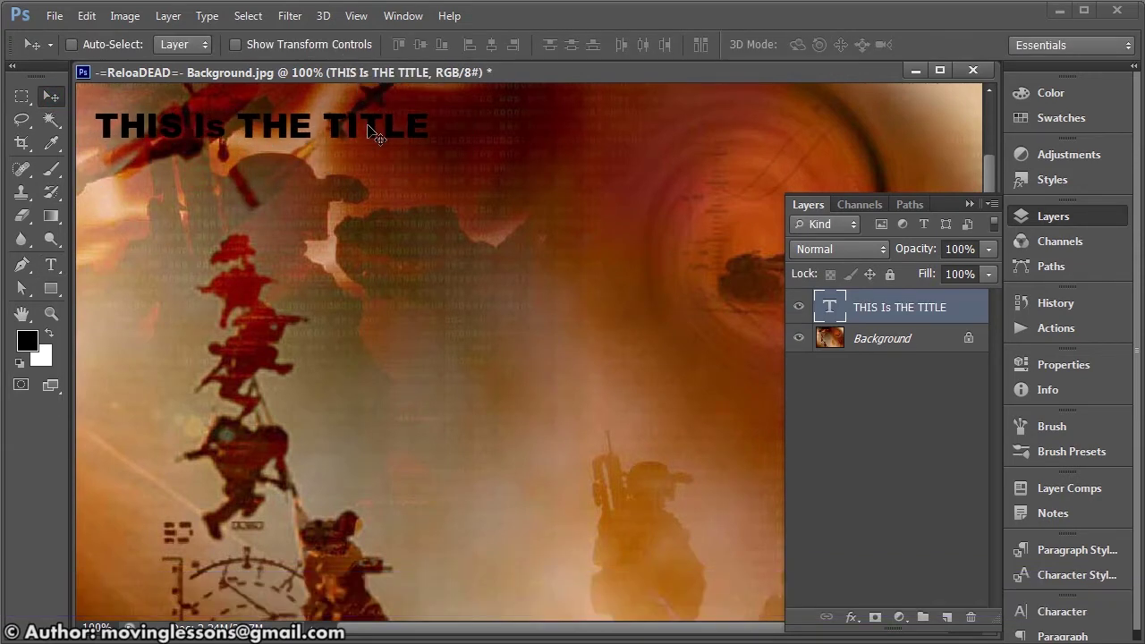
pyautogui.hotkey('ctrl', 't')
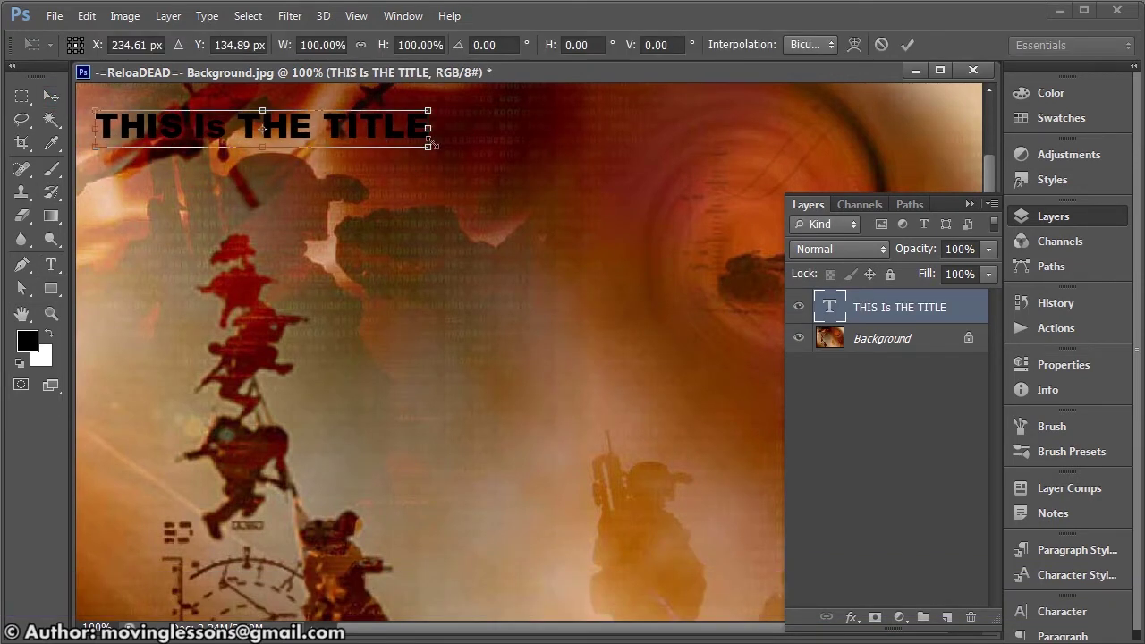
pyautogui.moveTo(428, 149)
pyautogui.mouseDown()
pyautogui.moveTo(941, 369)
pyautogui.moveTo(634, 501)
pyautogui.moveTo(626, 317)
pyautogui.moveTo(646, 202)
pyautogui.mouseUp()
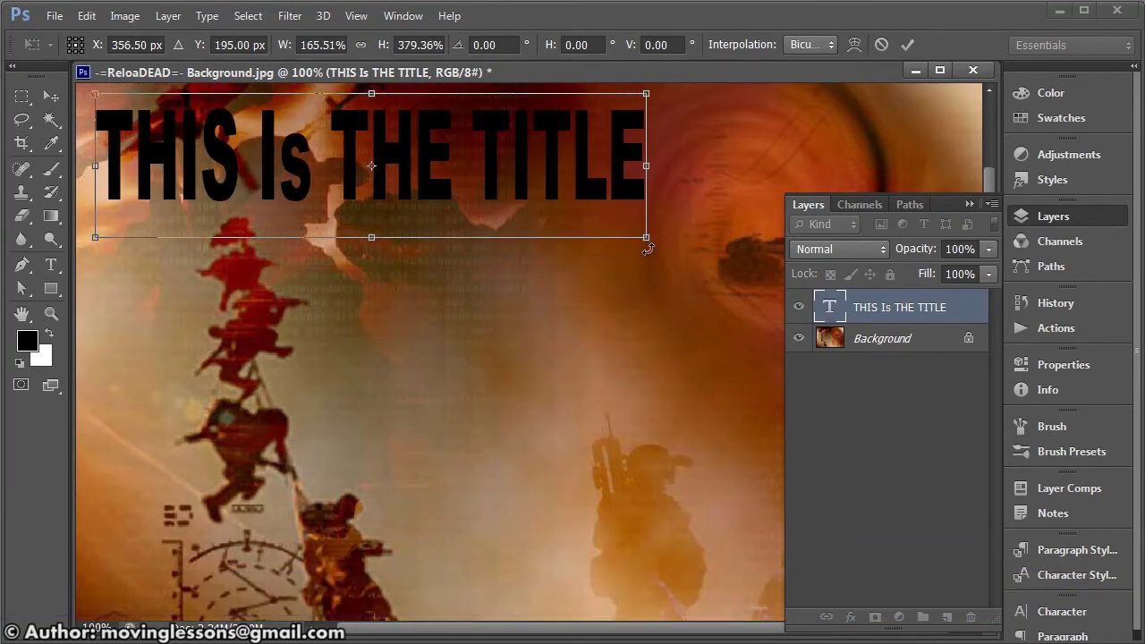
pyautogui.press('Return')
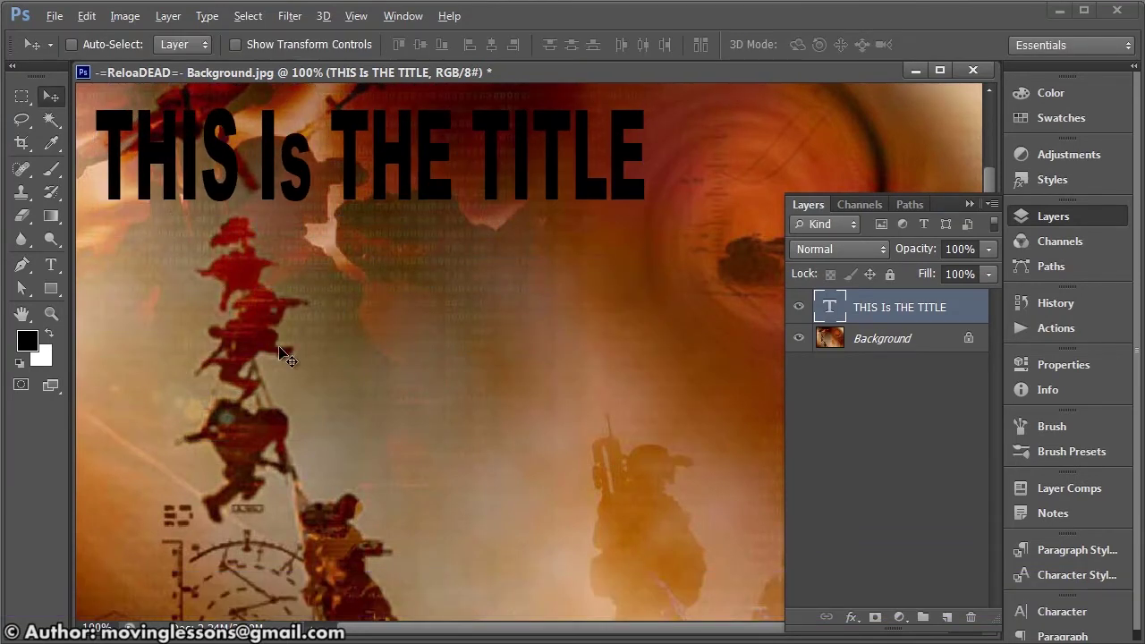
pyautogui.hotkey('ctrl', 'BackSpace')
pyautogui.hotkey('ctrl', 'z')
pyautogui.hotkey('ctrl', 'z')
pyautogui.hotkey('ctrl', 'z')
pyautogui.hotkey('ctrl', 'z')
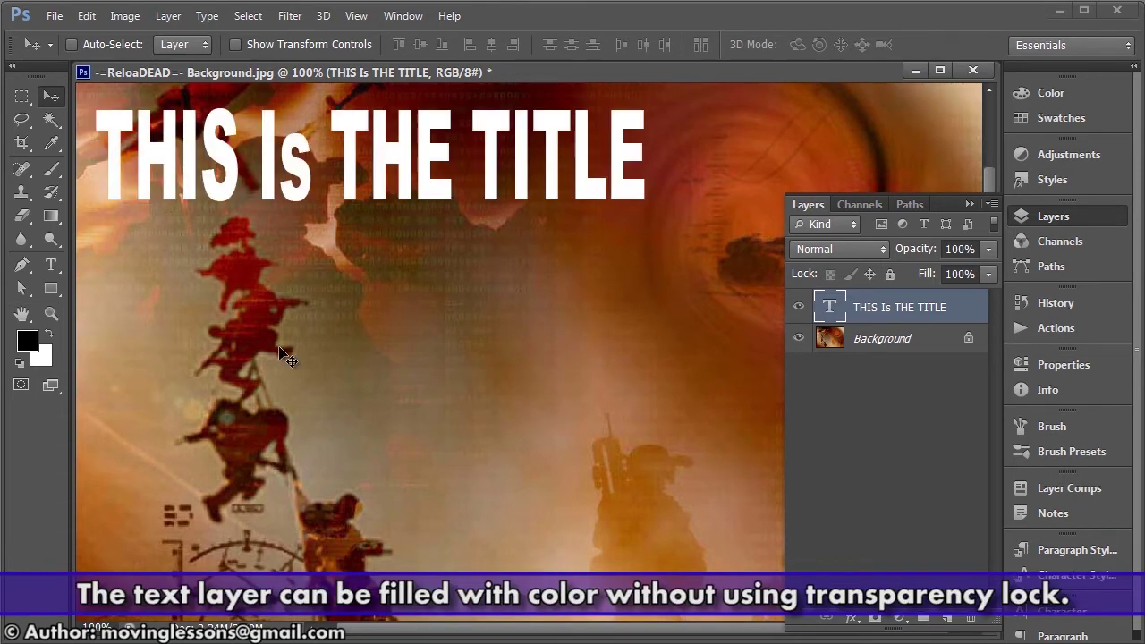
# Fill the title with a red foreground colour and set the background colour to blue.
pyautogui.click(662, 299)
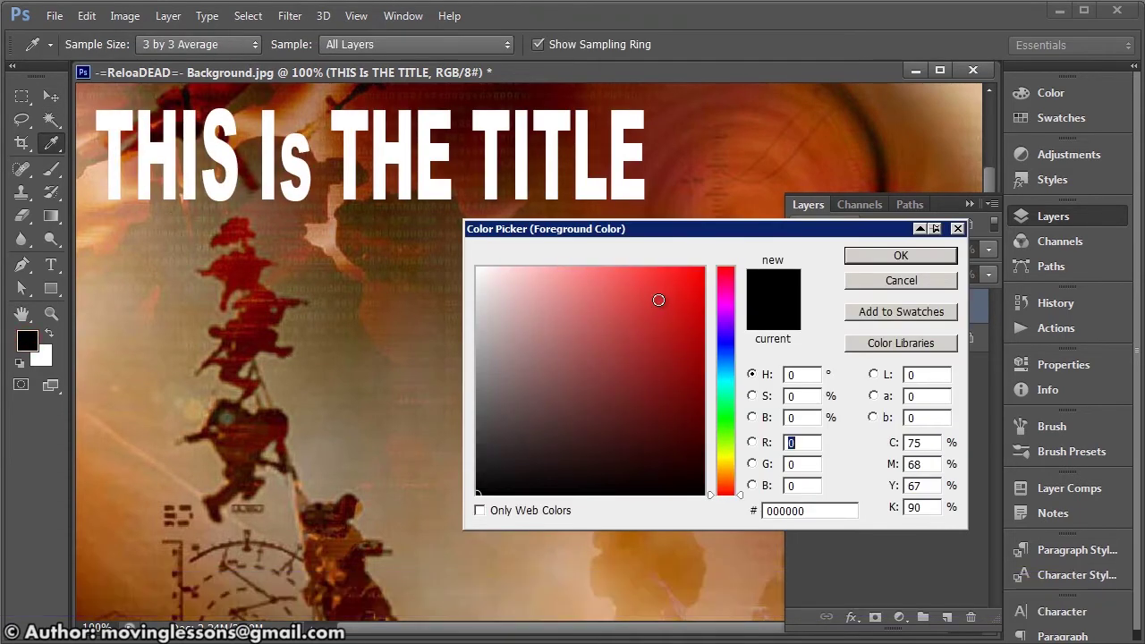
pyautogui.click(901, 255)
pyautogui.press('v')
pyautogui.hotkey('alt', 'BackSpace')
pyautogui.click(40, 357)
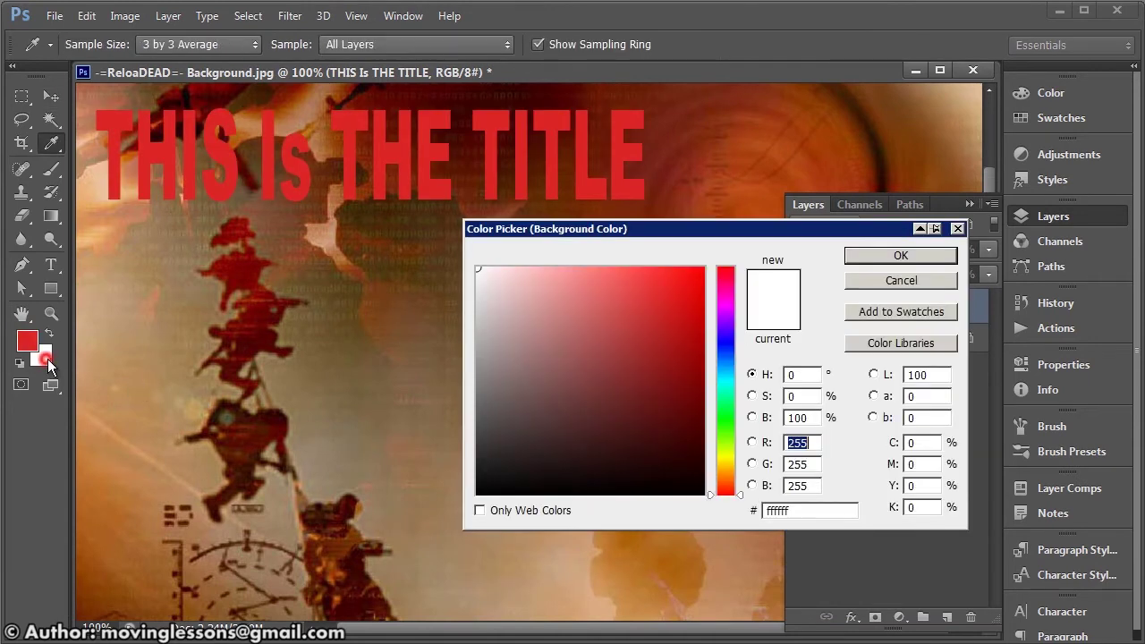
pyautogui.click(684, 333)
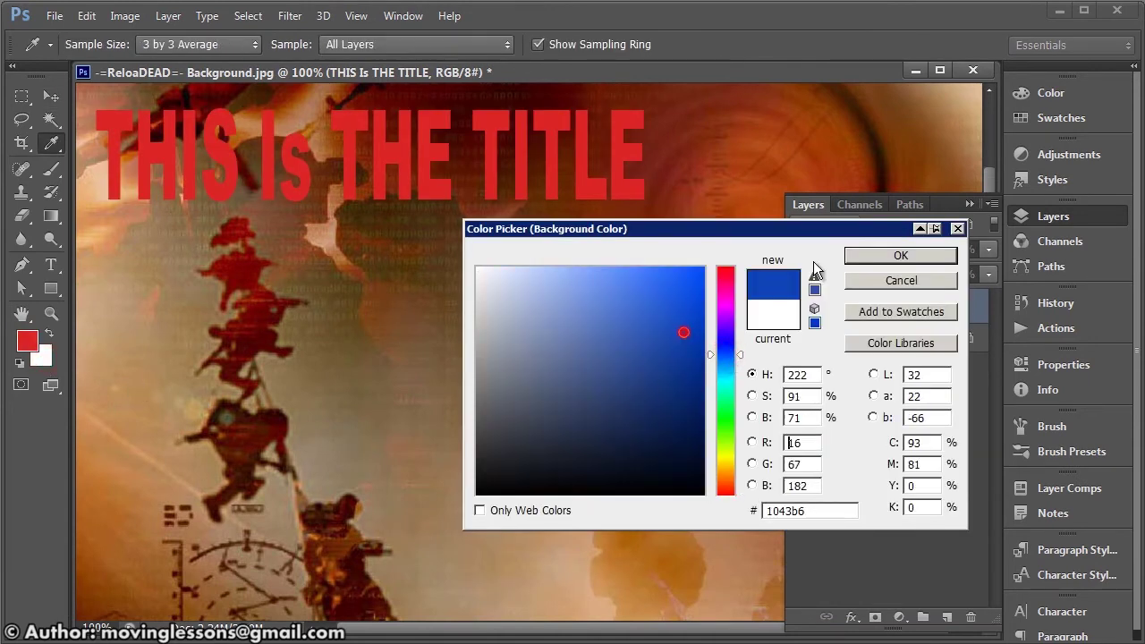
pyautogui.click(888, 257)
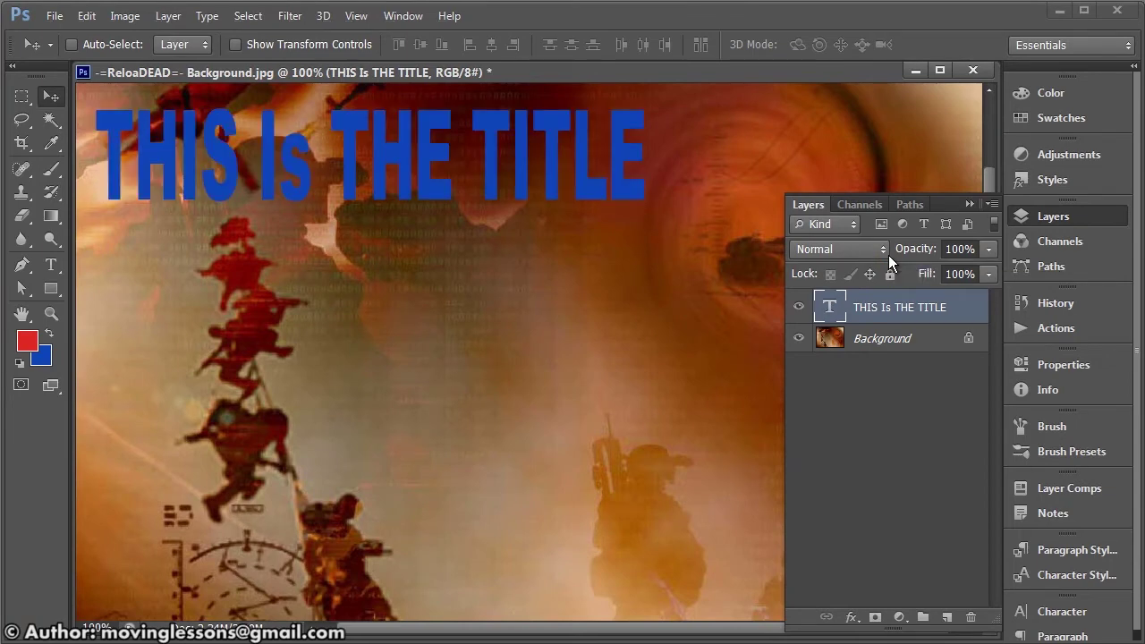
# Check the title and poster background layers' visibility, then delete the THIS Is THE TITLE layer.
pyautogui.click(804, 308)
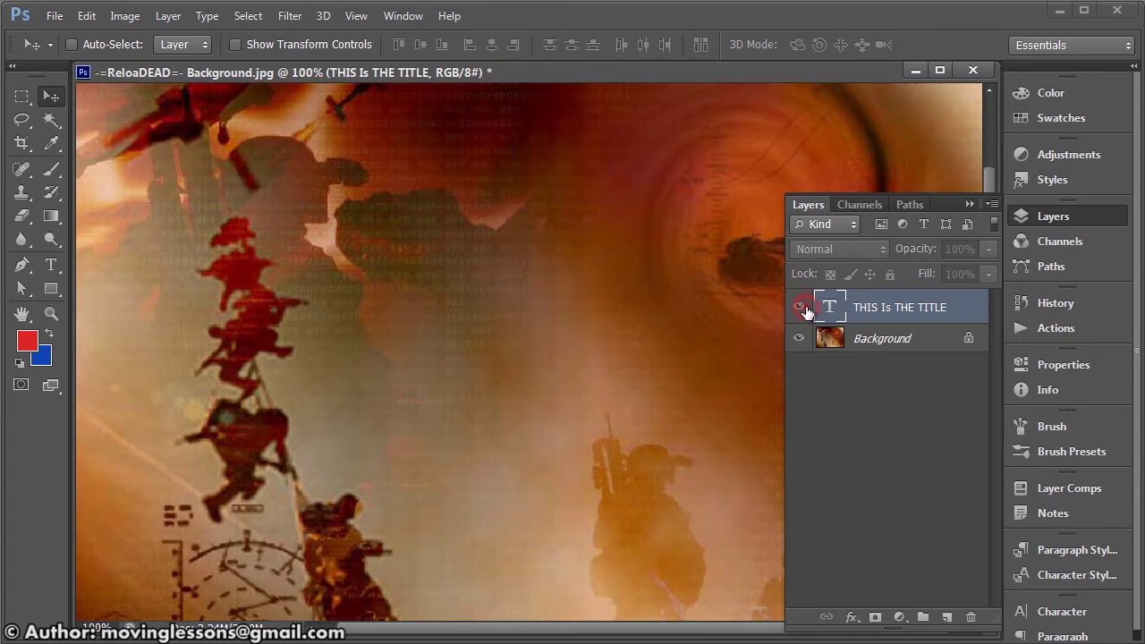
pyautogui.click(804, 308)
pyautogui.click(799, 338)
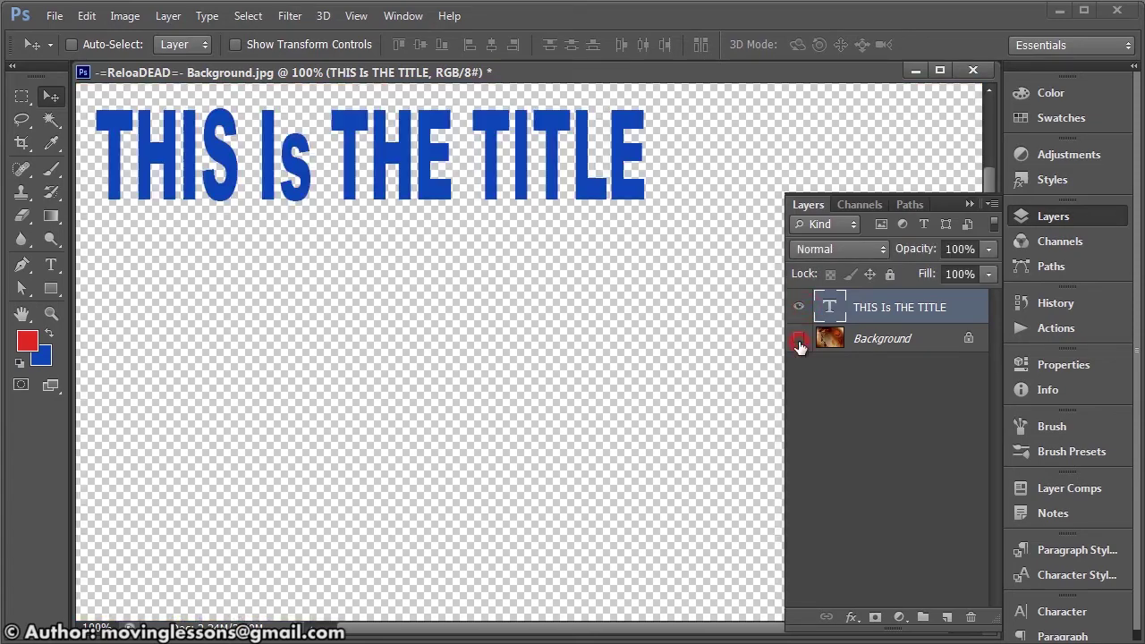
pyautogui.click(799, 338)
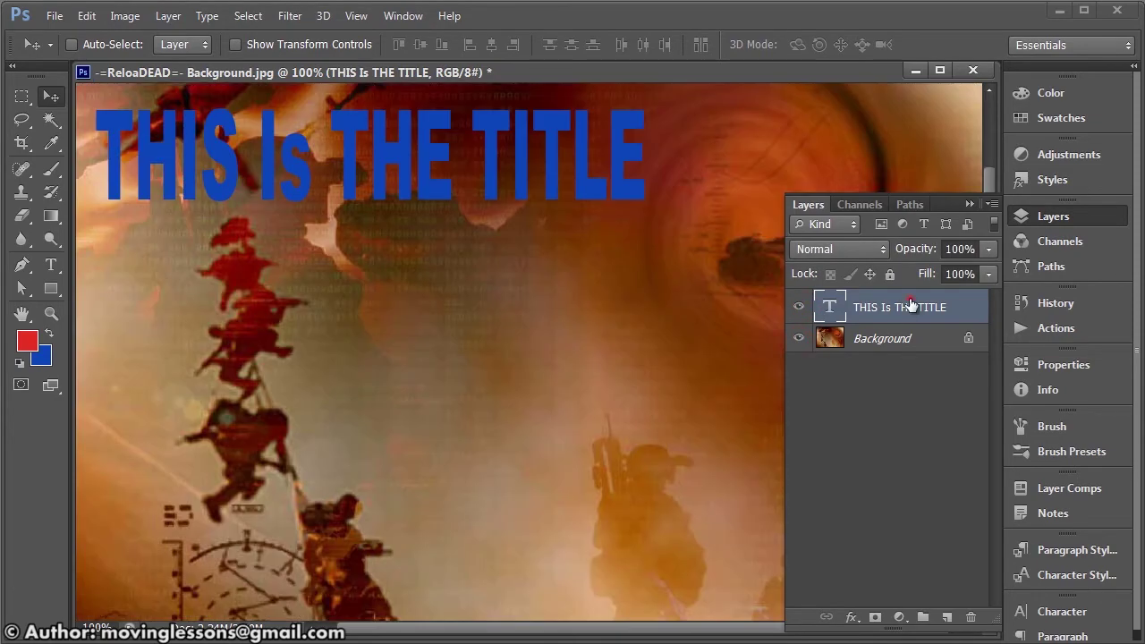
pyautogui.moveTo(907, 307); pyautogui.dragTo(970, 616)
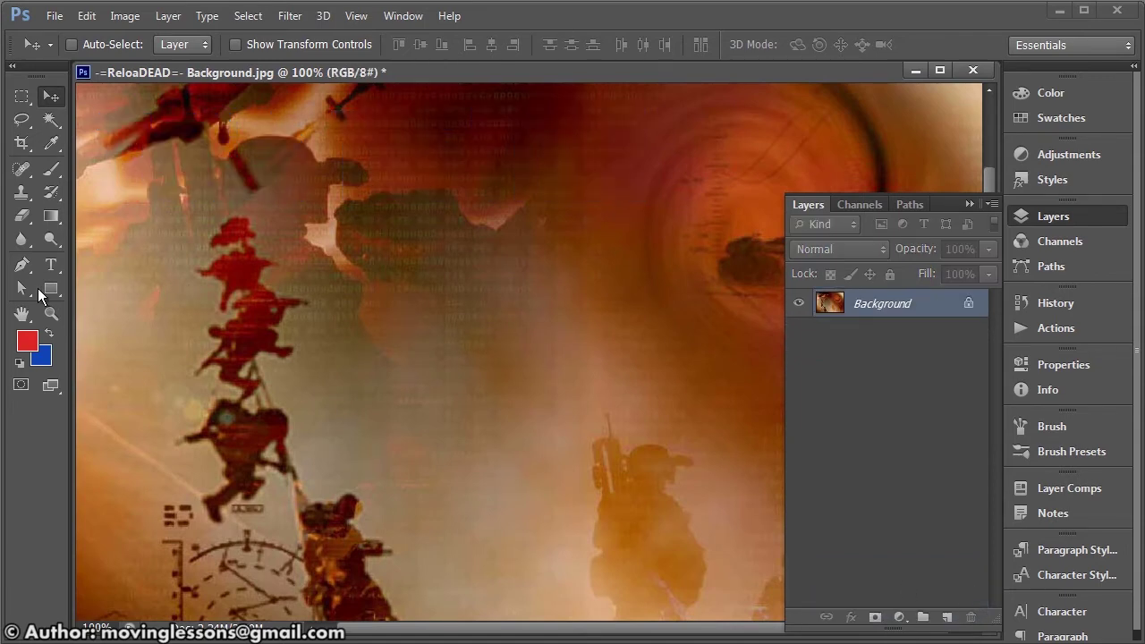
pyautogui.click(52, 266)
# Fill a paragraph box spanning most of the poster with left-aligned placeholder text and commit it.
pyautogui.moveTo(122, 122)
pyautogui.mouseDown()
pyautogui.moveTo(422, 357)
pyautogui.moveTo(681, 537)
pyautogui.mouseUp()
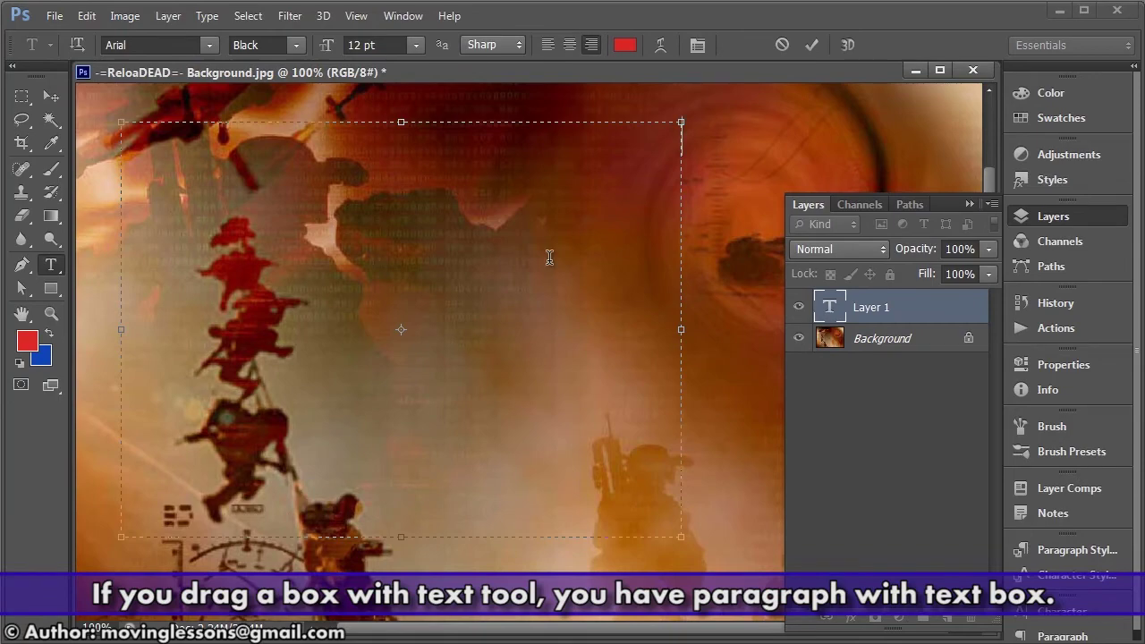
pyautogui.write('fgh dfghdgfh dfhg dfgh dfgh')
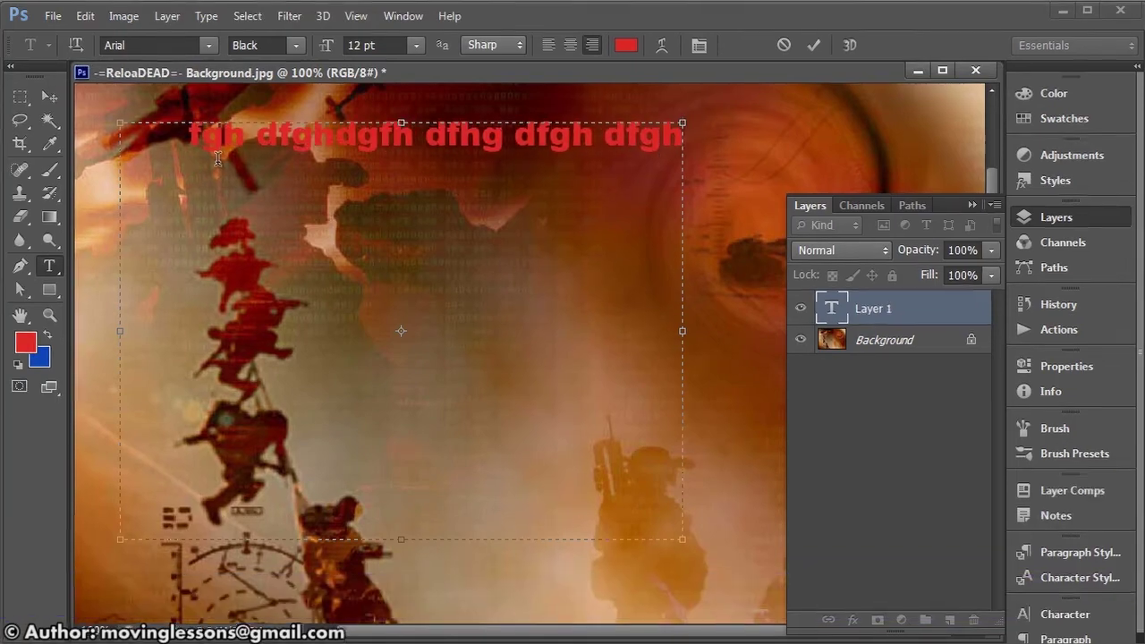
pyautogui.write(' hdfgh dfg h')
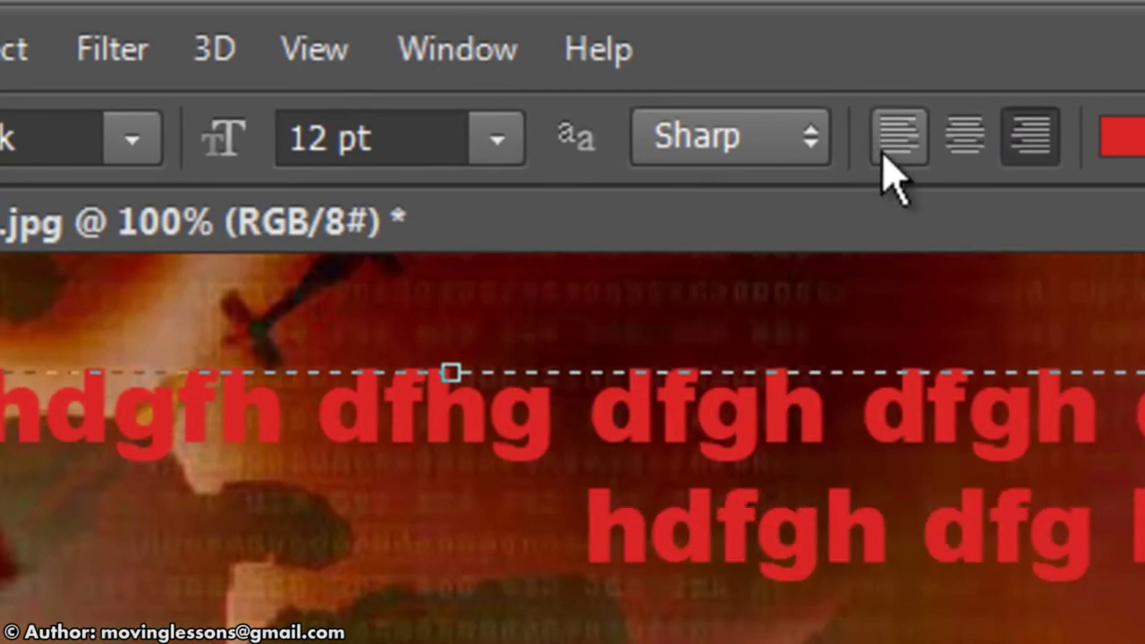
pyautogui.click(886, 154)
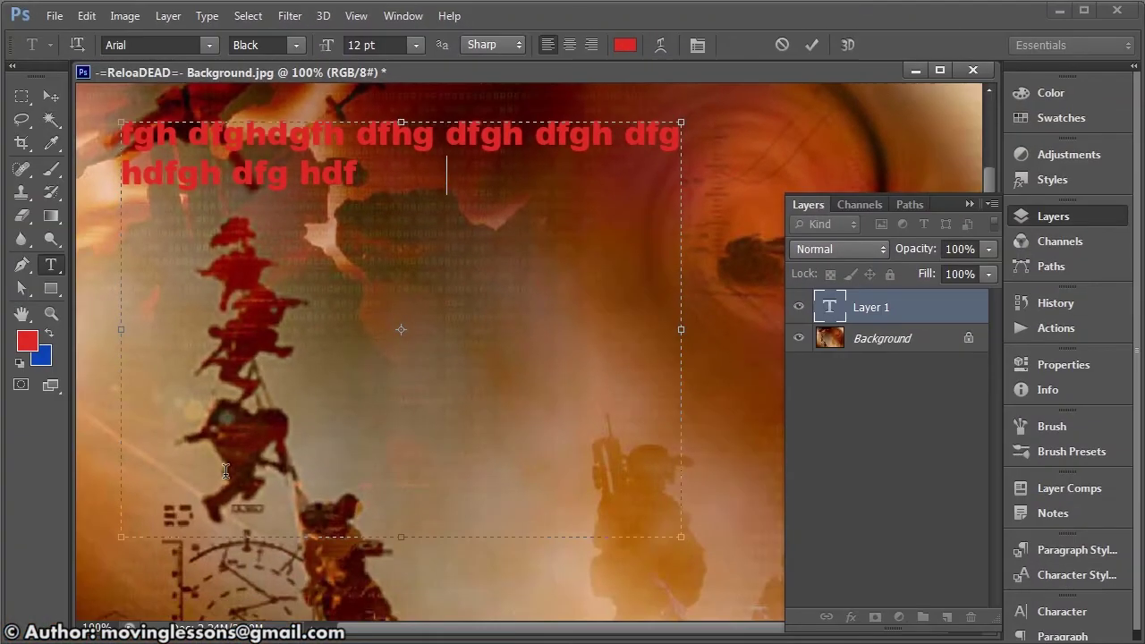
pyautogui.write('dgf h gfdfg hdgf hdgfh dgf hd dfg')
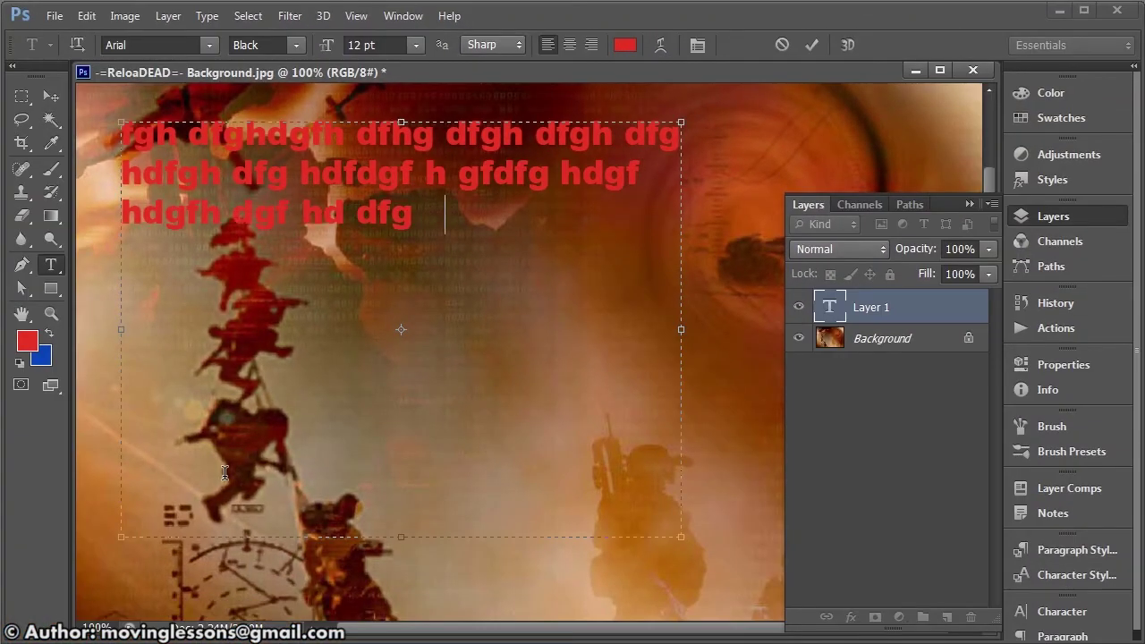
pyautogui.write(' hdgf hdgf hdfg hdgfh dgf hdgf hdf hdfg h gfdfgh dgf hdgf hdgf hdgfh dfg hdfg hdgf hdgf hdfgh')
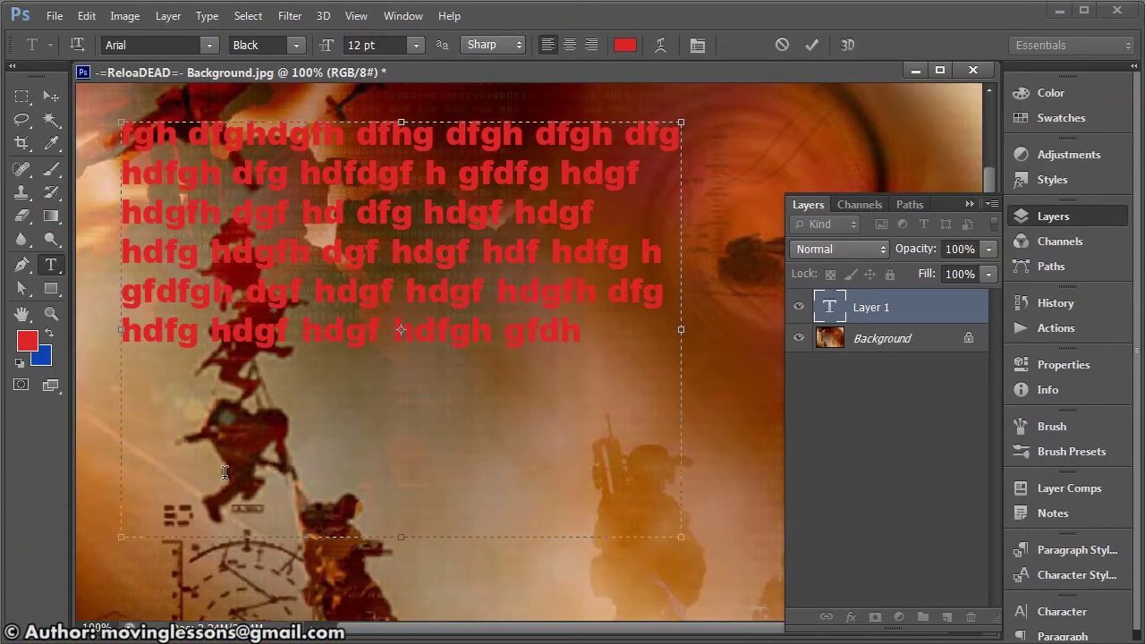
pyautogui.click(51, 95)
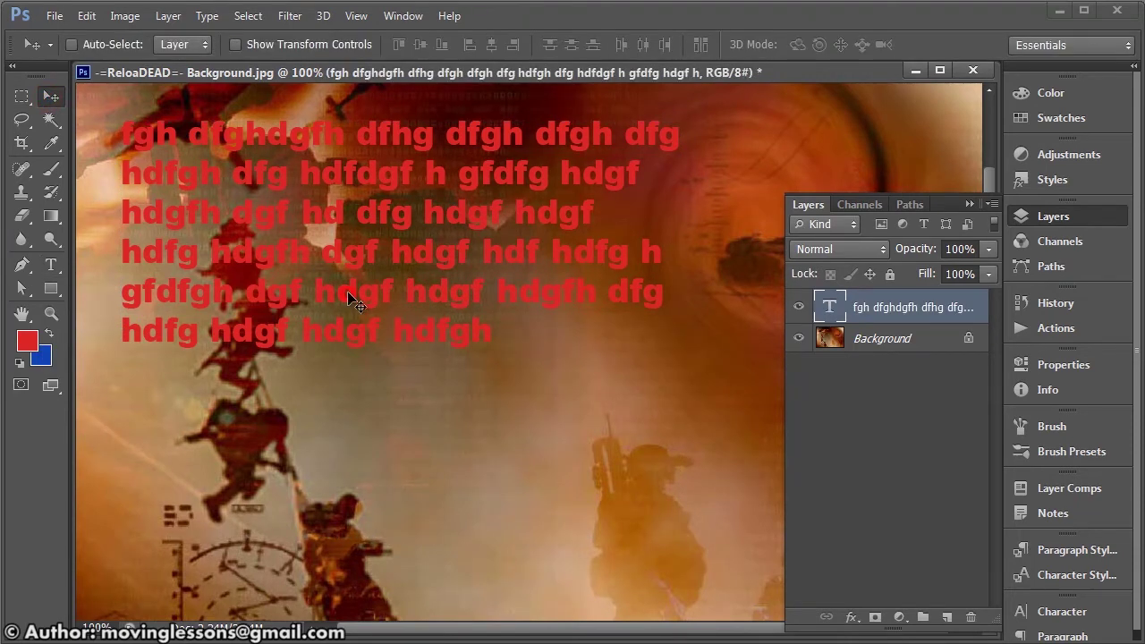
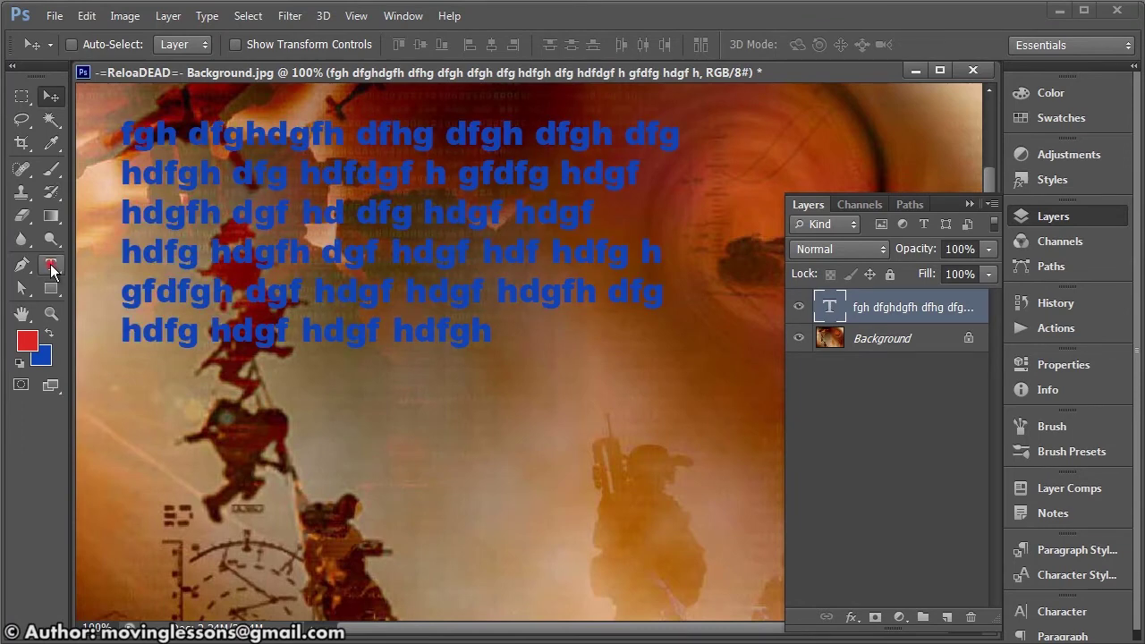
# Resize the paragraph text box, then select and delete all the blue paragraph text.
pyautogui.click(51, 265)
pyautogui.click(386, 246)
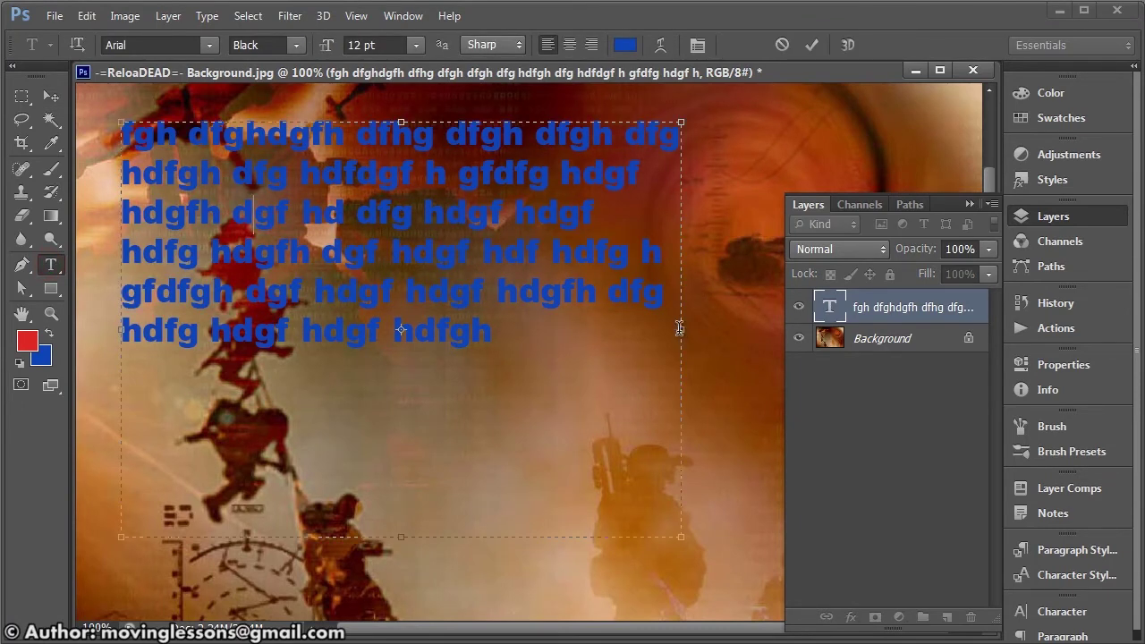
pyautogui.moveTo(682, 331)
pyautogui.mouseDown()
pyautogui.moveTo(611, 341)
pyautogui.moveTo(351, 332)
pyautogui.mouseUp()
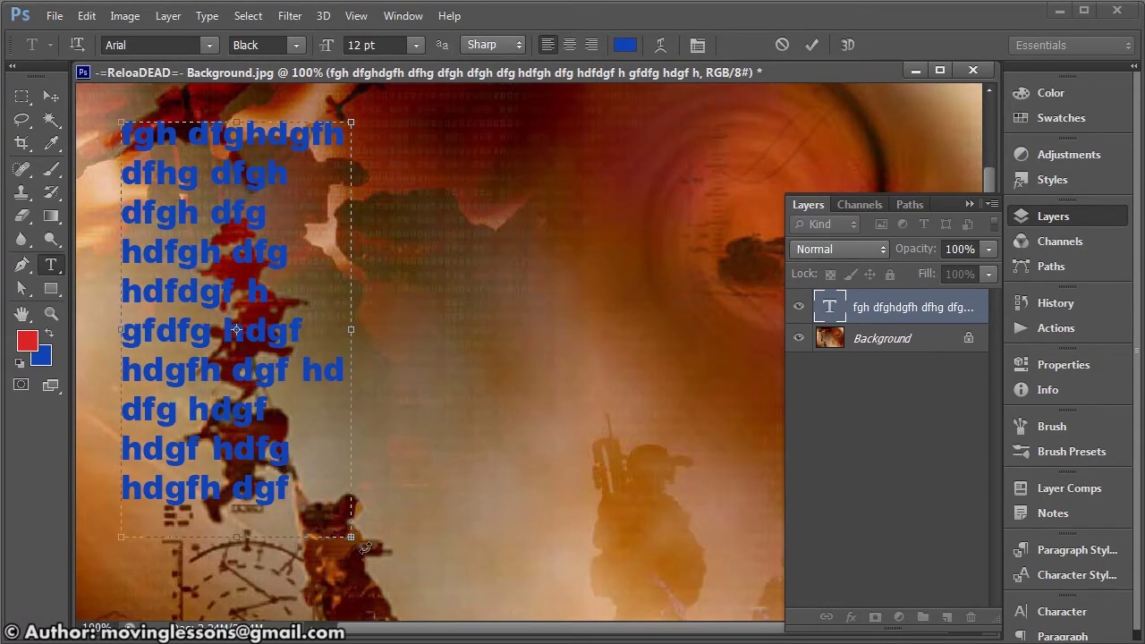
pyautogui.moveTo(350, 538)
pyautogui.mouseDown()
pyautogui.moveTo(403, 521)
pyautogui.moveTo(372, 598)
pyautogui.moveTo(480, 583)
pyautogui.moveTo(617, 514)
pyautogui.mouseUp()
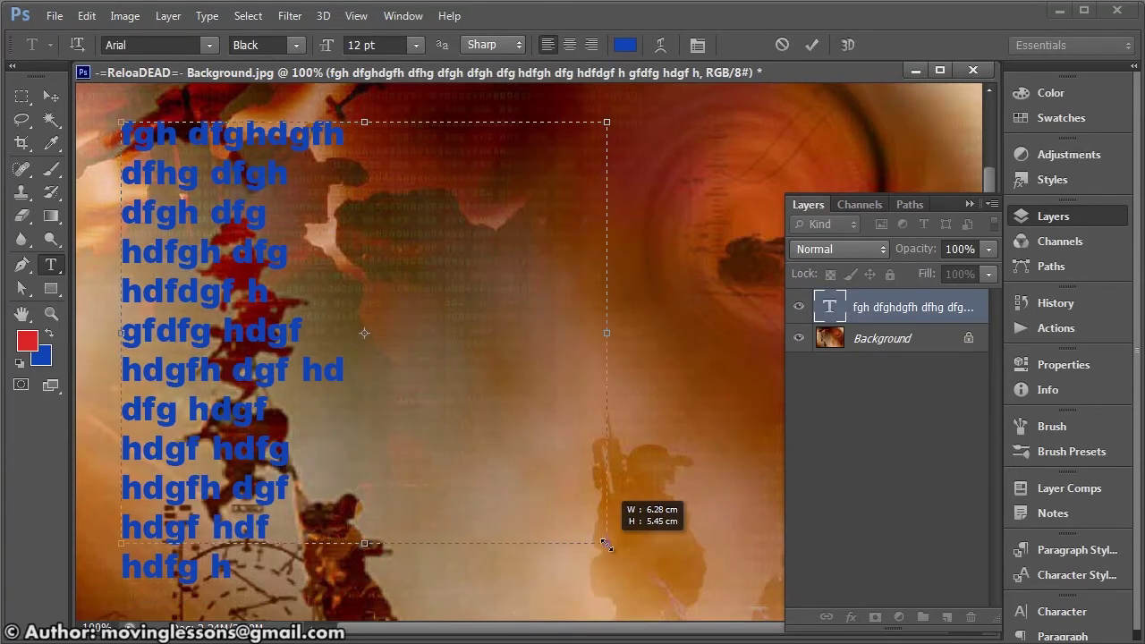
pyautogui.hotkey('ctrl', 'a')
pyautogui.press('BackSpace')
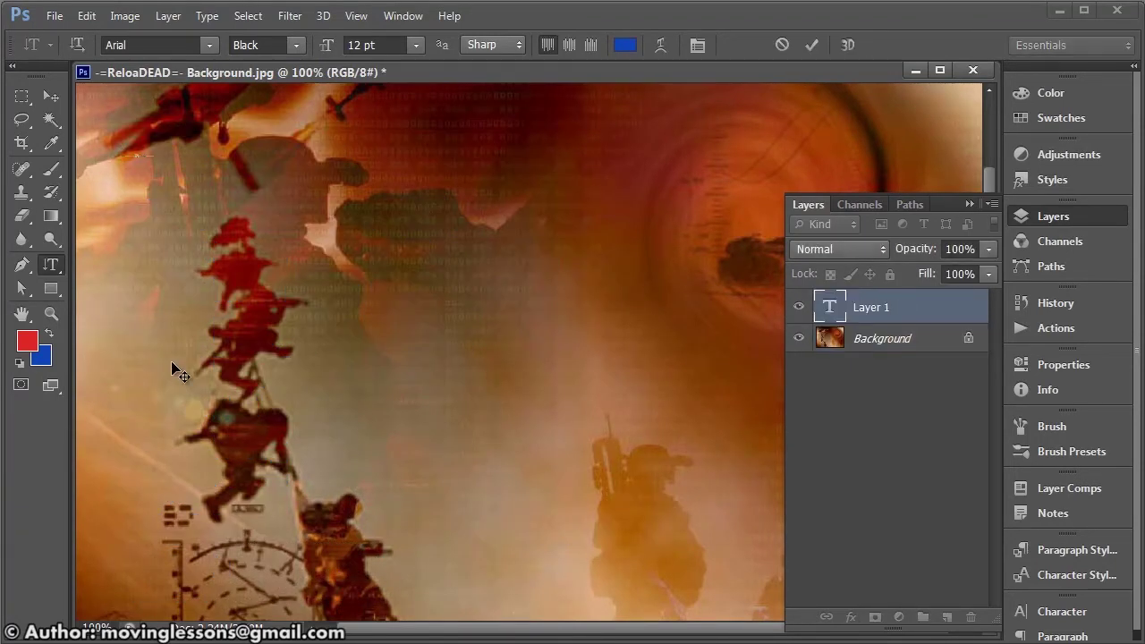
# Add vertical text 'dfgdgfdfghgfhg', move it mid-canvas, fill it red, then delete that layer.
pyautogui.write('dfgdgfdfghgfhg')
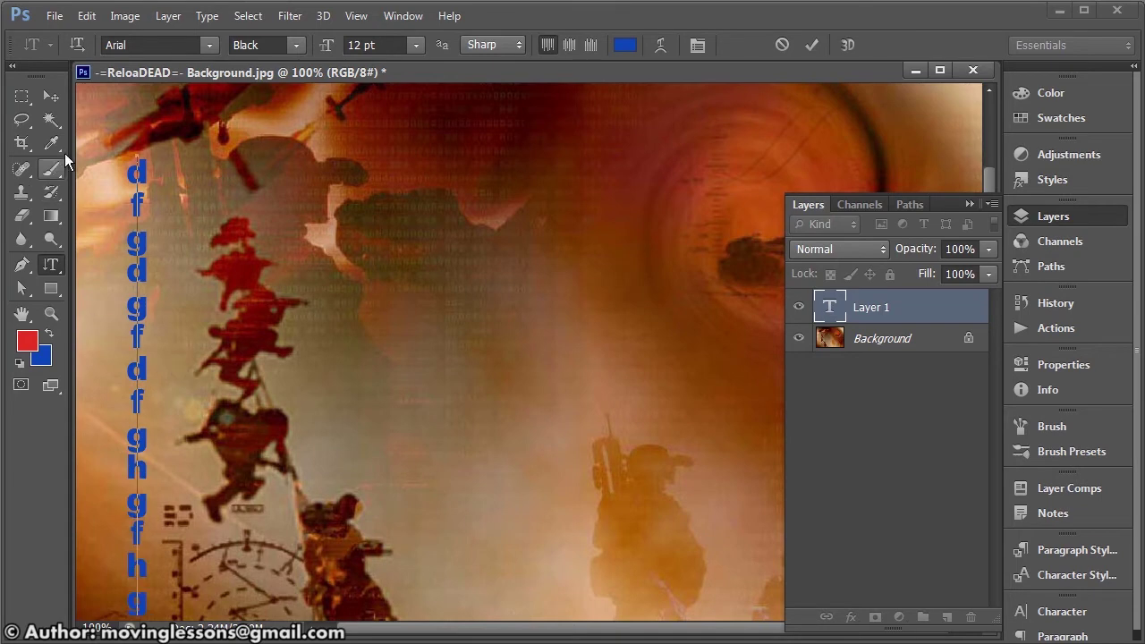
pyautogui.hotkey('ctrl', 'Return')
pyautogui.press('v')
pyautogui.moveTo(143, 272)
pyautogui.mouseDown()
pyautogui.moveTo(362, 210)
pyautogui.moveTo(499, 215)
pyautogui.mouseUp()
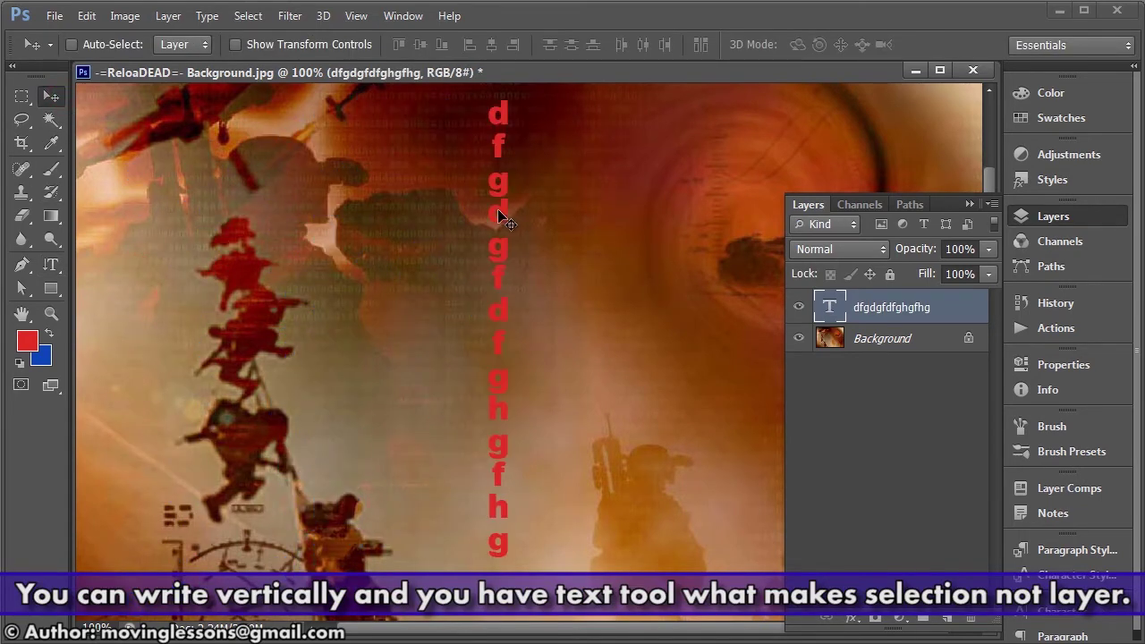
pyautogui.hotkey('alt', 'BackSpace')
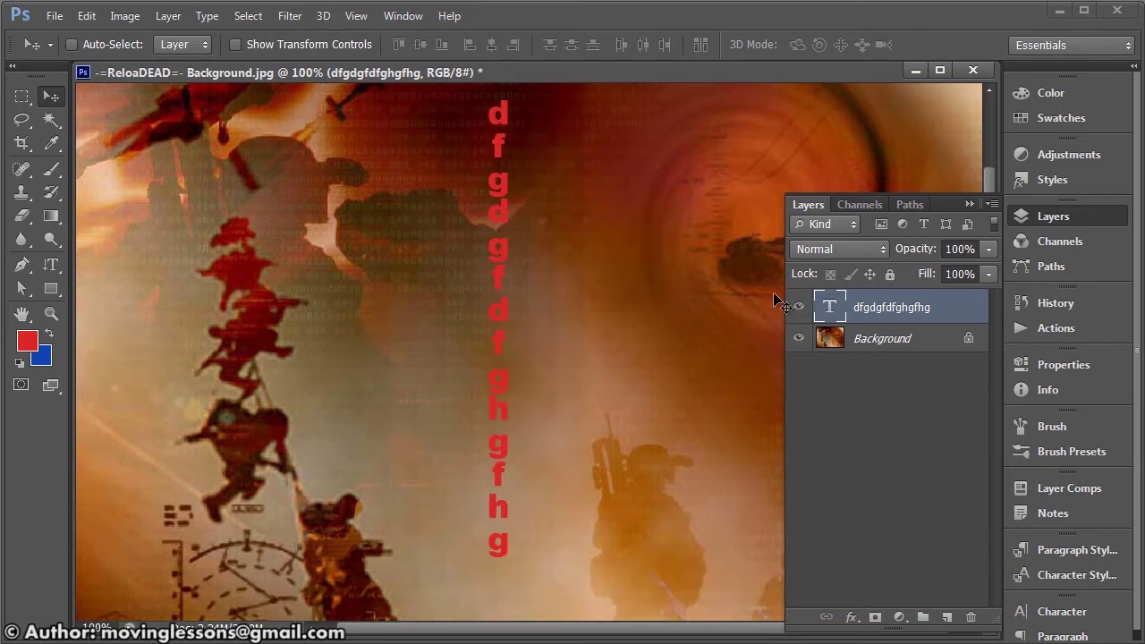
pyautogui.press('Delete')
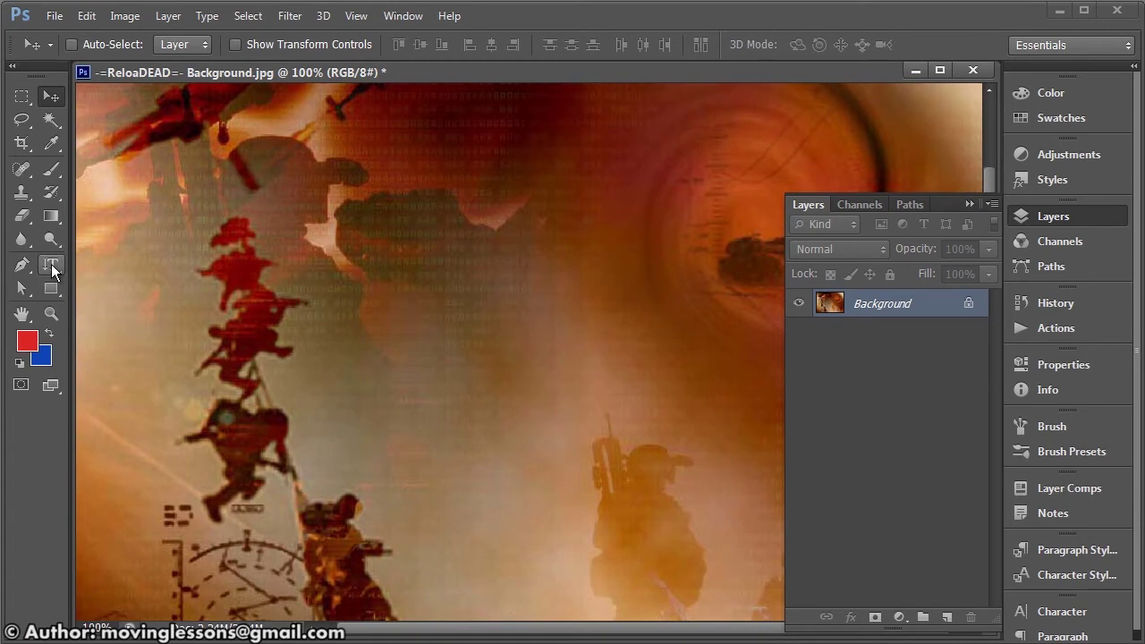
pyautogui.rightClick(49, 264)
pyautogui.click(166, 295)
pyautogui.click(124, 188)
pyautogui.write('fg dsigsd fsd fsdf sdf g')
pyautogui.hotkey('ctrl', 'Return')
pyautogui.press('v')
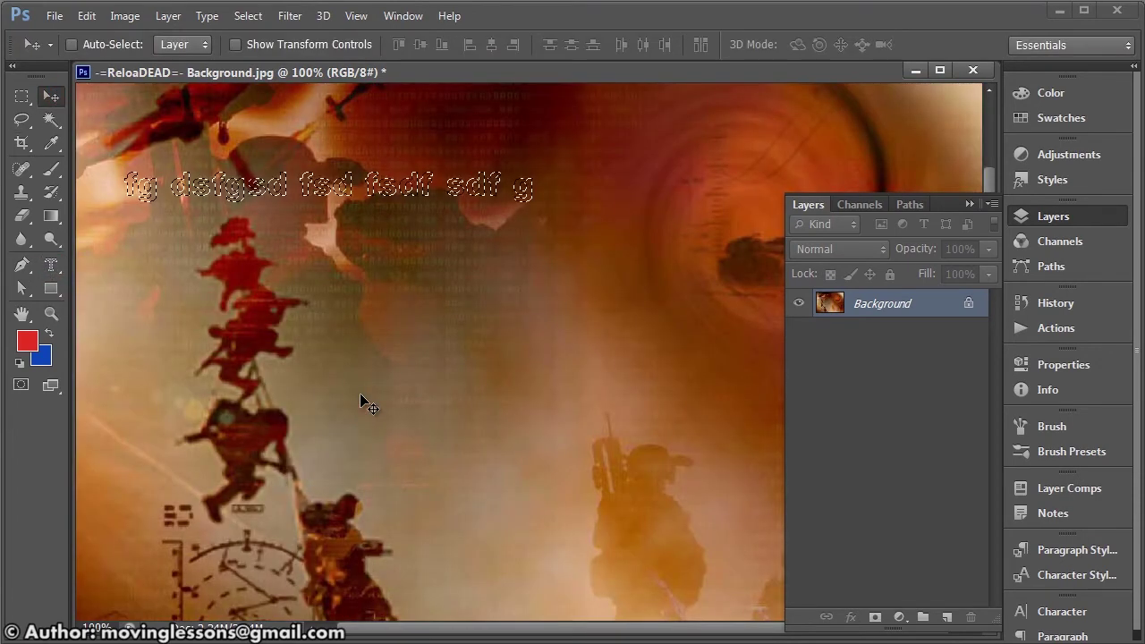
pyautogui.click(947, 617)
pyautogui.hotkey('alt', 'BackSpace')
pyautogui.hotkey('ctrl', 'd')
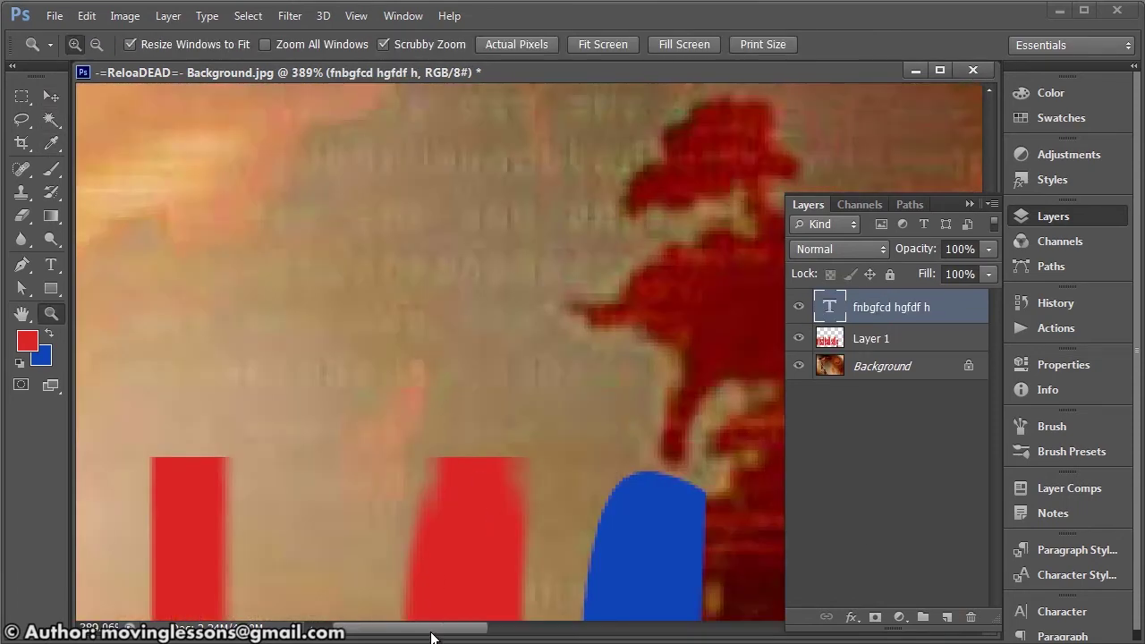
pyautogui.moveTo(435, 632); pyautogui.dragTo(475, 635)
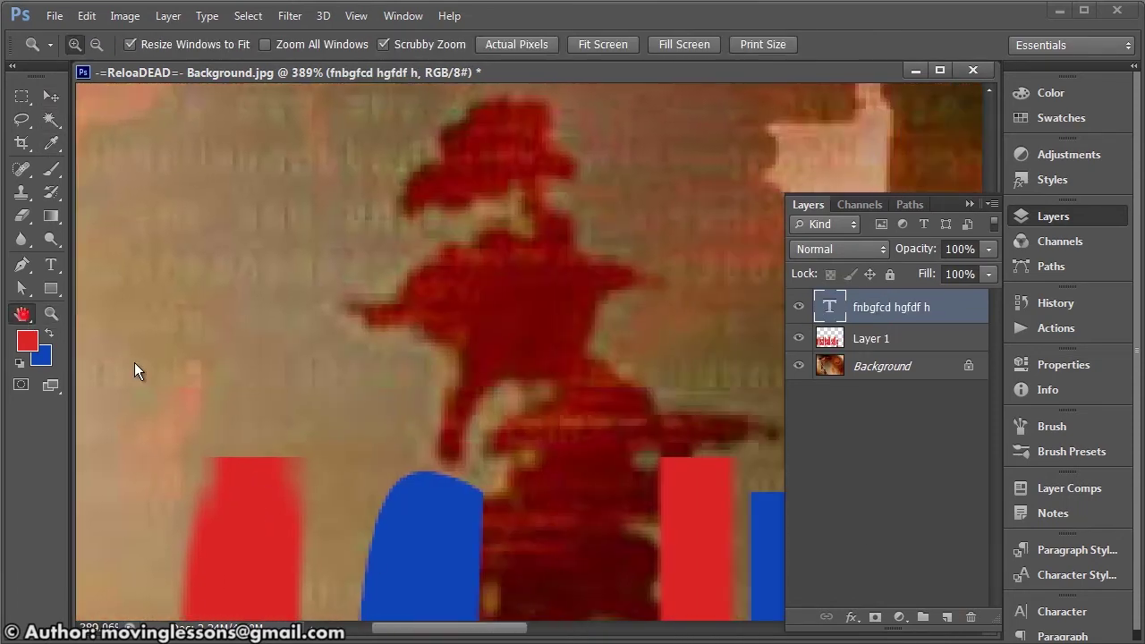
pyautogui.click(22, 314)
pyautogui.scroll(-5, 376, 358)
pyautogui.scroll(-1, 349, 349)
pyautogui.scroll(-1, 365, 375)
pyautogui.scroll(-1, 378, 527)
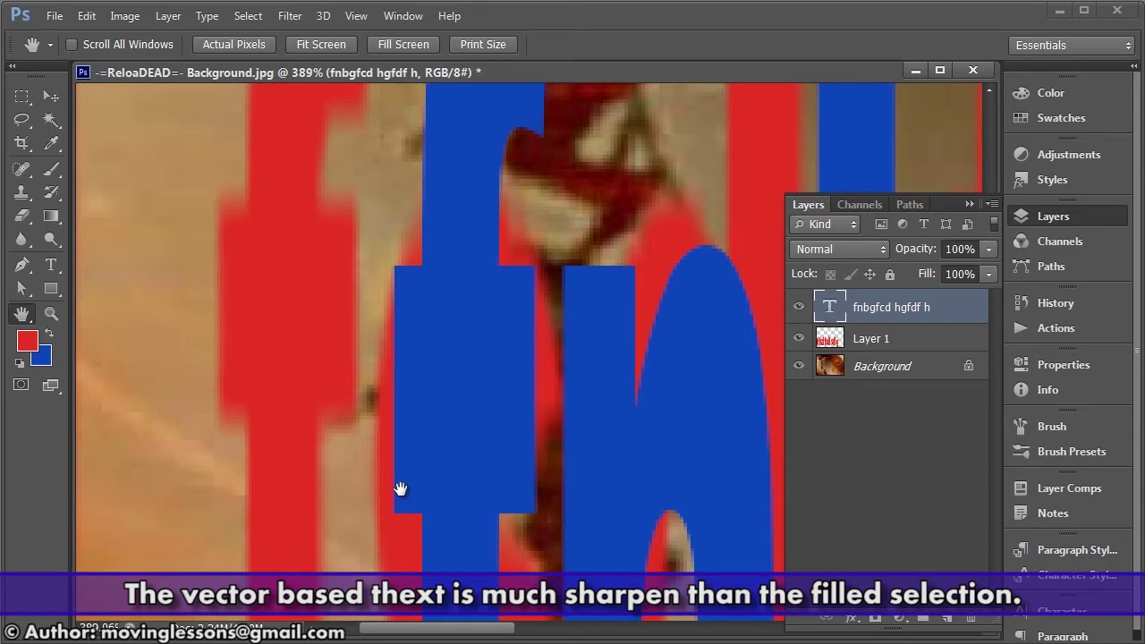
pyautogui.moveTo(896, 309); pyautogui.dragTo(971, 617)
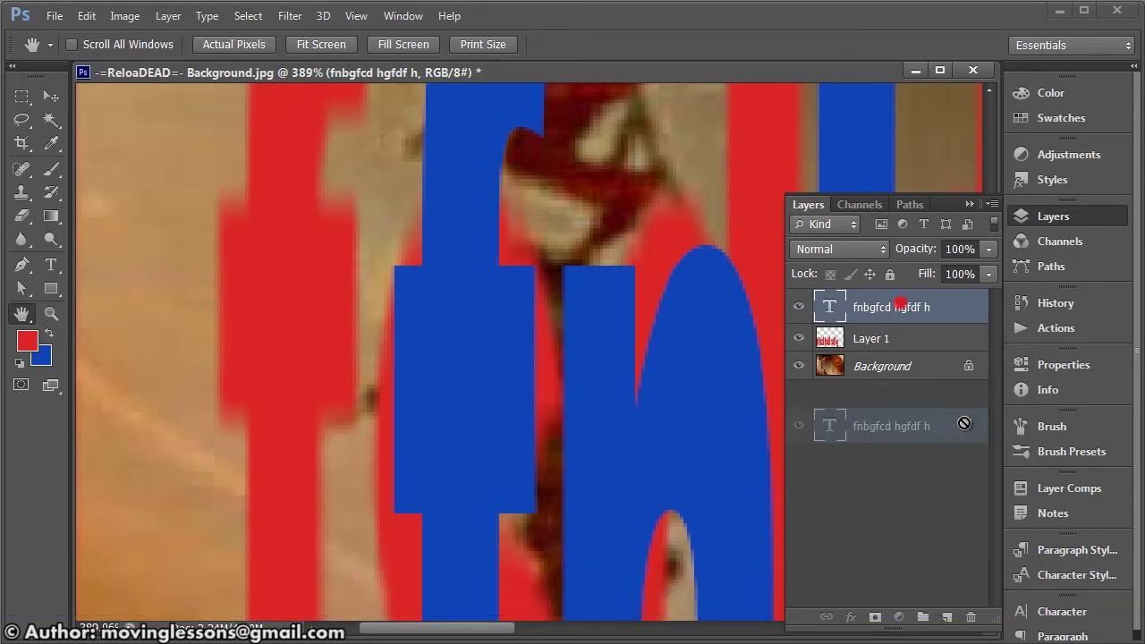
pyautogui.moveTo(874, 306)
pyautogui.mouseDown()
pyautogui.moveTo(988, 611)
pyautogui.moveTo(972, 617)
pyautogui.mouseUp()
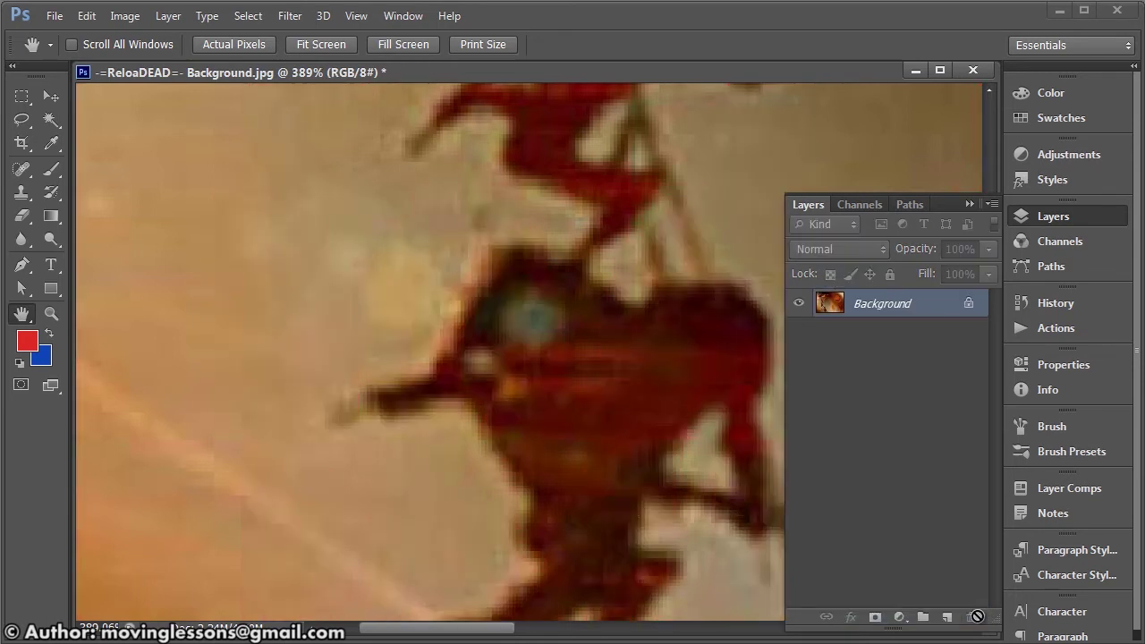
pyautogui.doubleClick(21, 315)
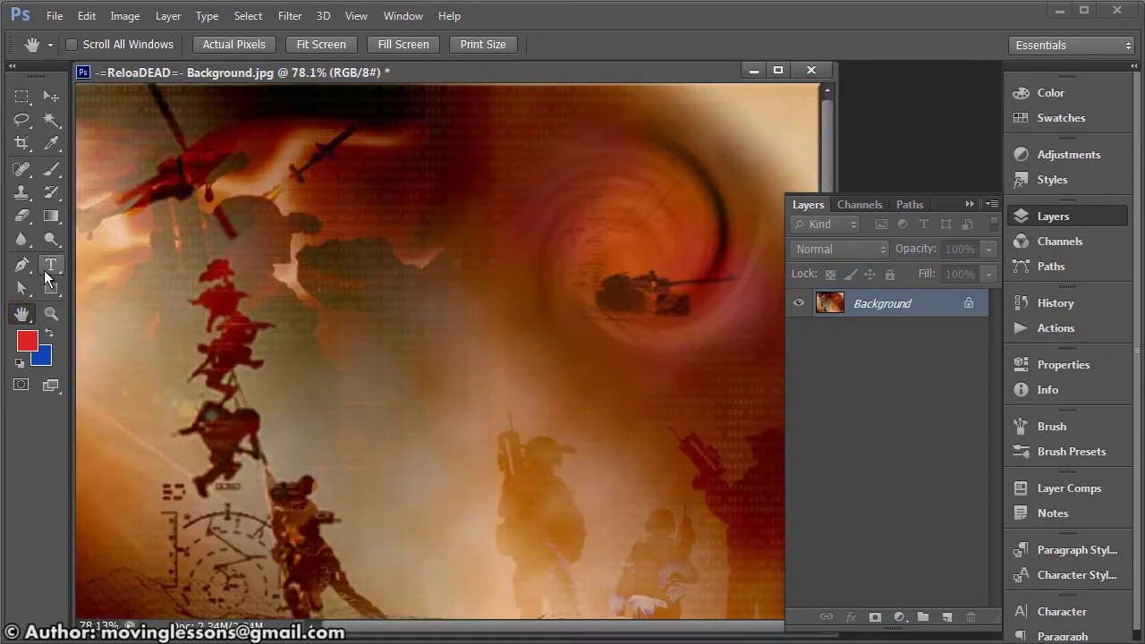
# Draw a red rectangle, slant two corners into a parallelogram, then draw a tall rectangle across it.
pyautogui.click(50, 288)
pyautogui.moveTo(138, 161); pyautogui.dragTo(551, 407)
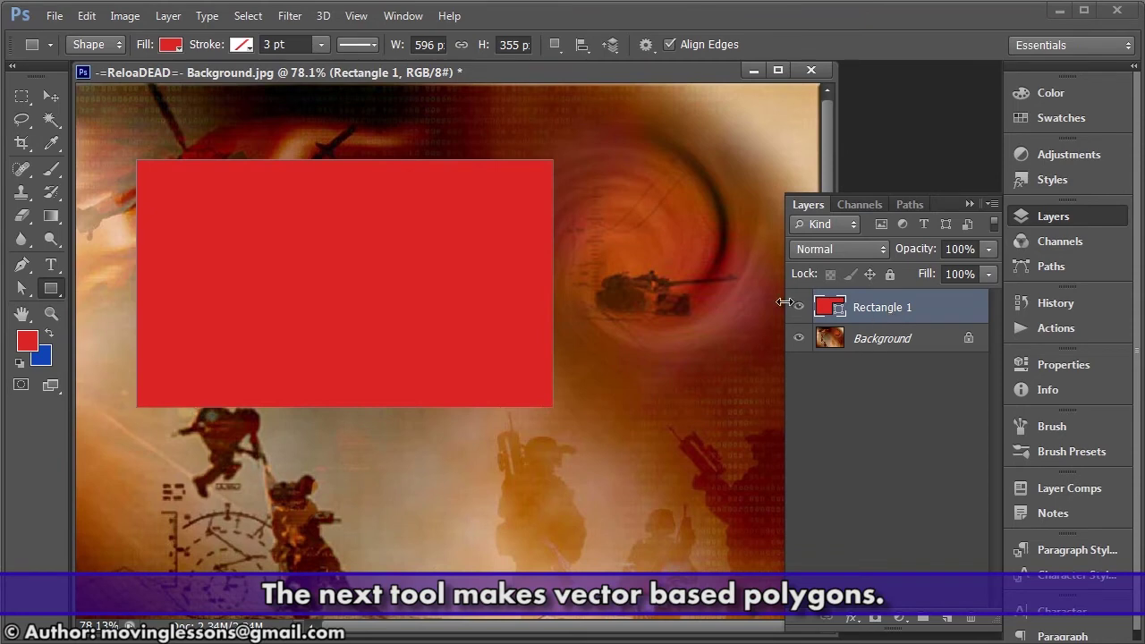
pyautogui.click(800, 308)
pyautogui.click(800, 308)
pyautogui.click(22, 288)
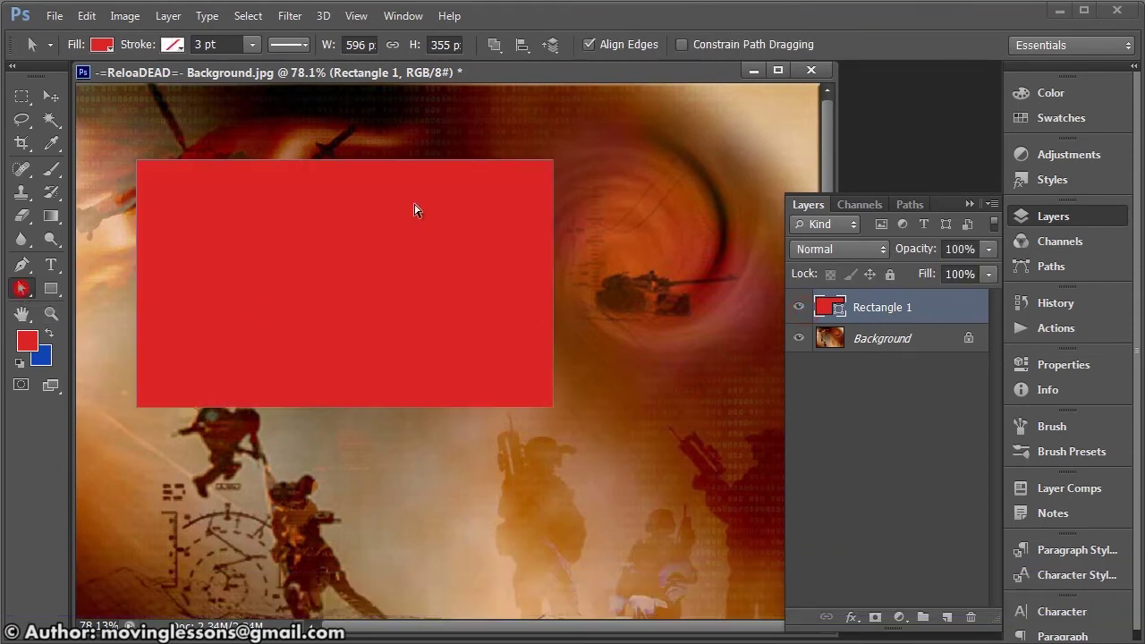
pyautogui.moveTo(553, 161); pyautogui.dragTo(465, 245)
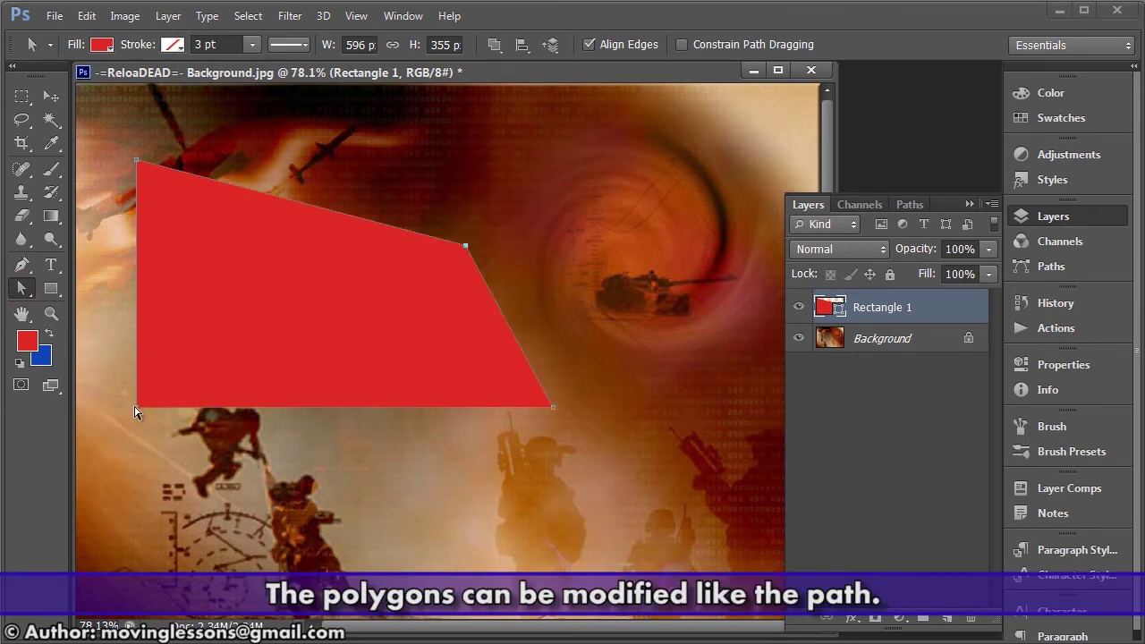
pyautogui.moveTo(136, 408); pyautogui.dragTo(285, 353)
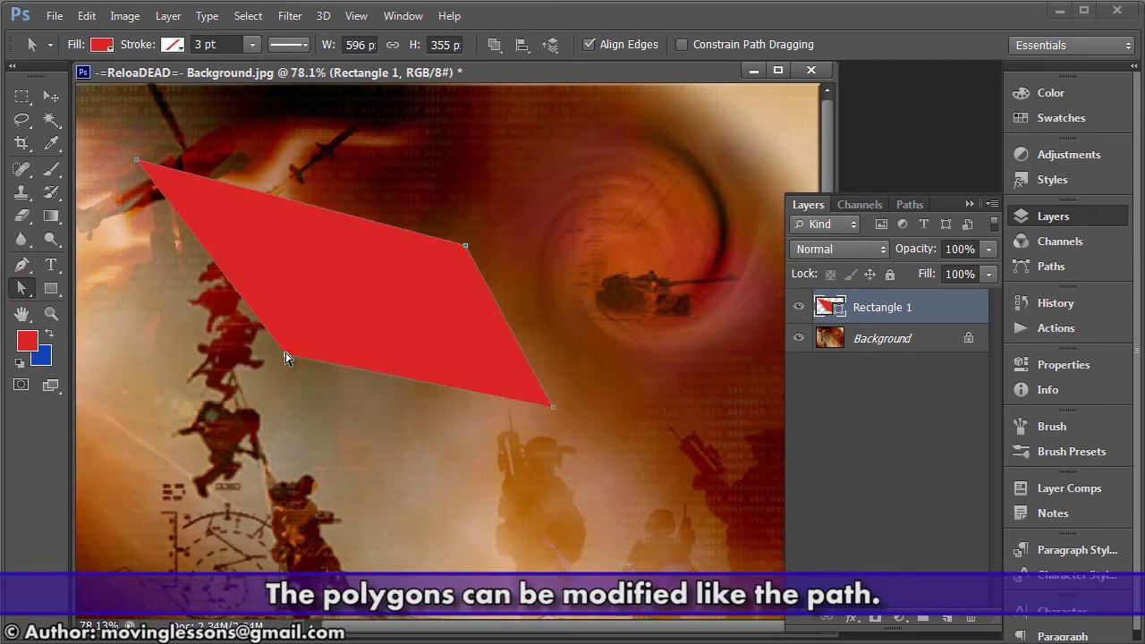
pyautogui.click(50, 288)
pyautogui.moveTo(297, 146); pyautogui.dragTo(418, 483)
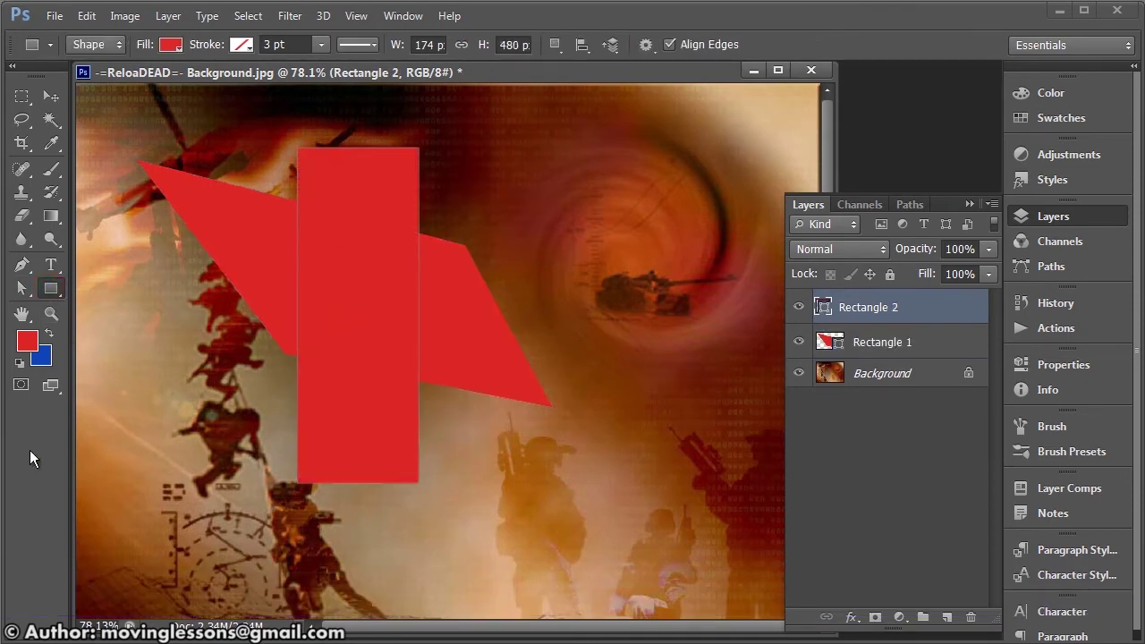
# Fill the tall rectangle blue and drag its corners into a wide trapezoid.
pyautogui.hotkey('ctrl', 'BackSpace')
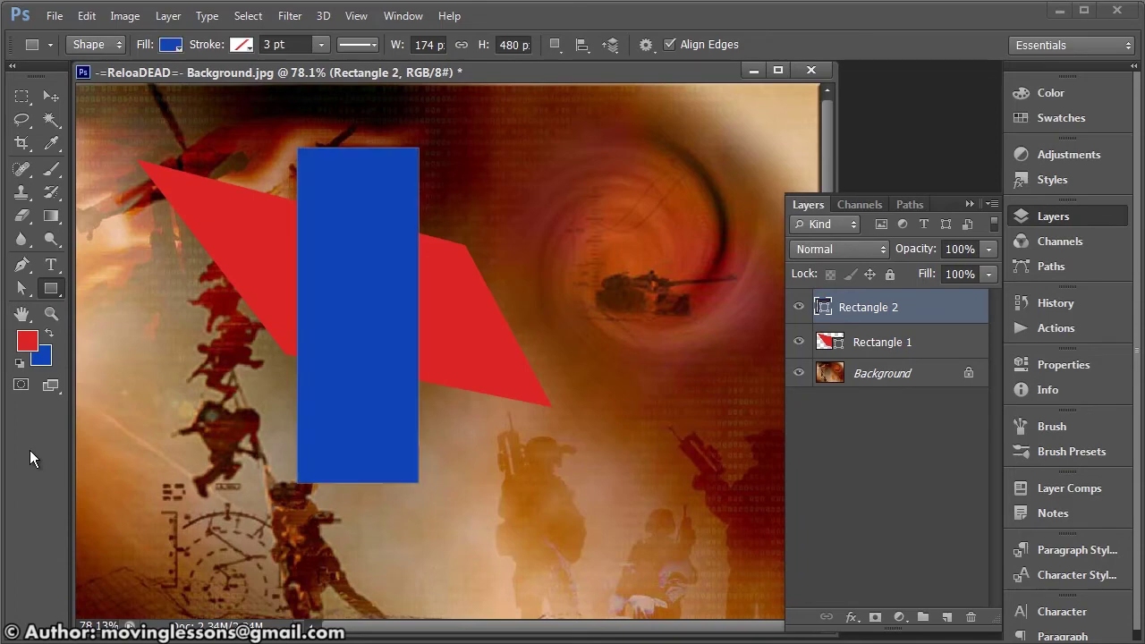
pyautogui.click(802, 343)
pyautogui.click(797, 309)
pyautogui.click(21, 287)
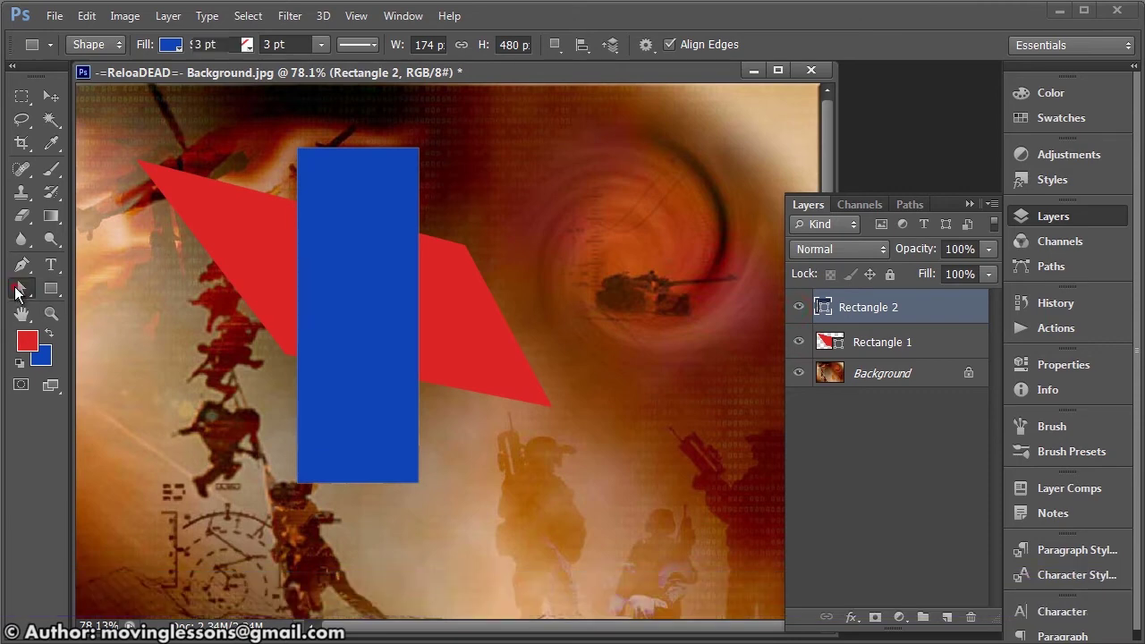
pyautogui.moveTo(416, 154); pyautogui.dragTo(369, 180)
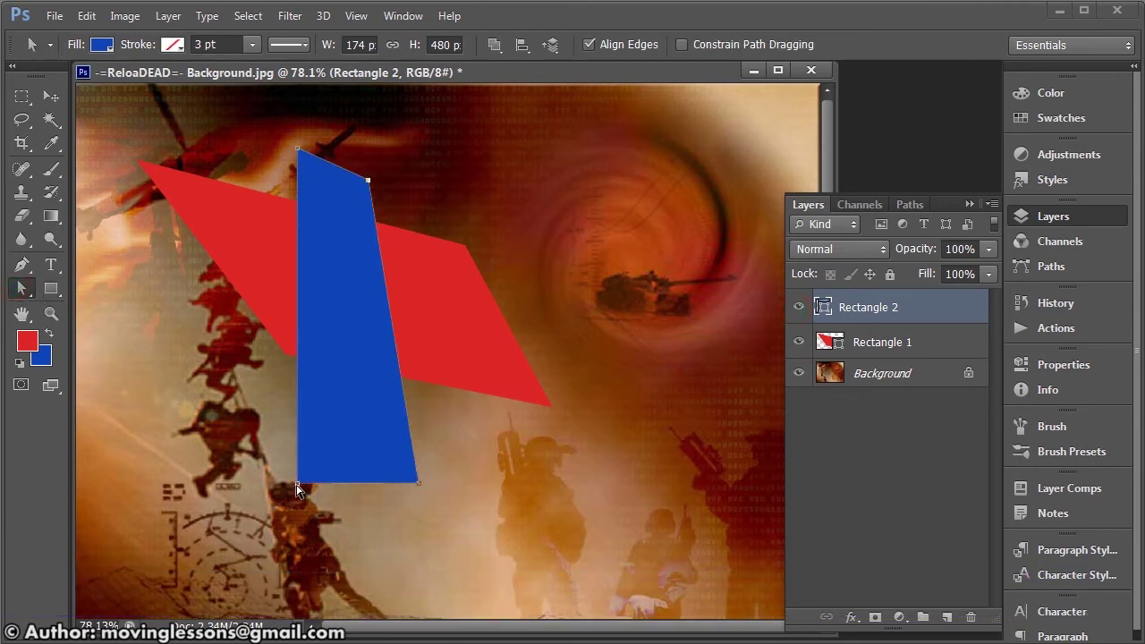
pyautogui.moveTo(297, 483); pyautogui.dragTo(125, 484)
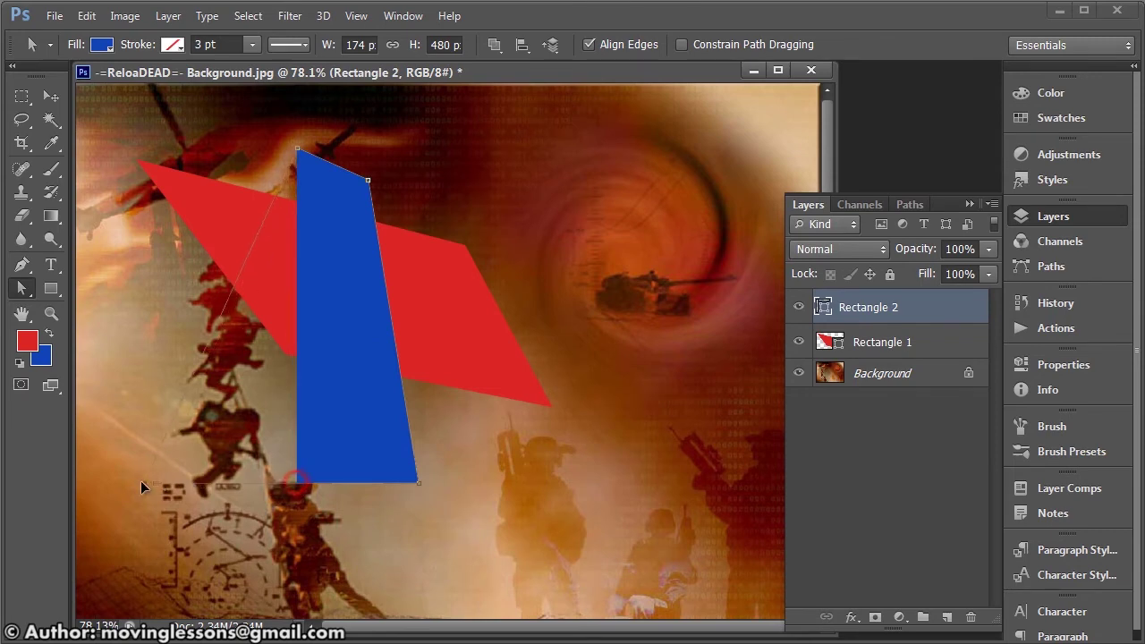
# Move the blue trapezoid right and down and the red parallelogram up and left.
pyautogui.click(51, 96)
pyautogui.moveTo(312, 358)
pyautogui.mouseDown()
pyautogui.moveTo(375, 386)
pyautogui.moveTo(384, 369)
pyautogui.mouseUp()
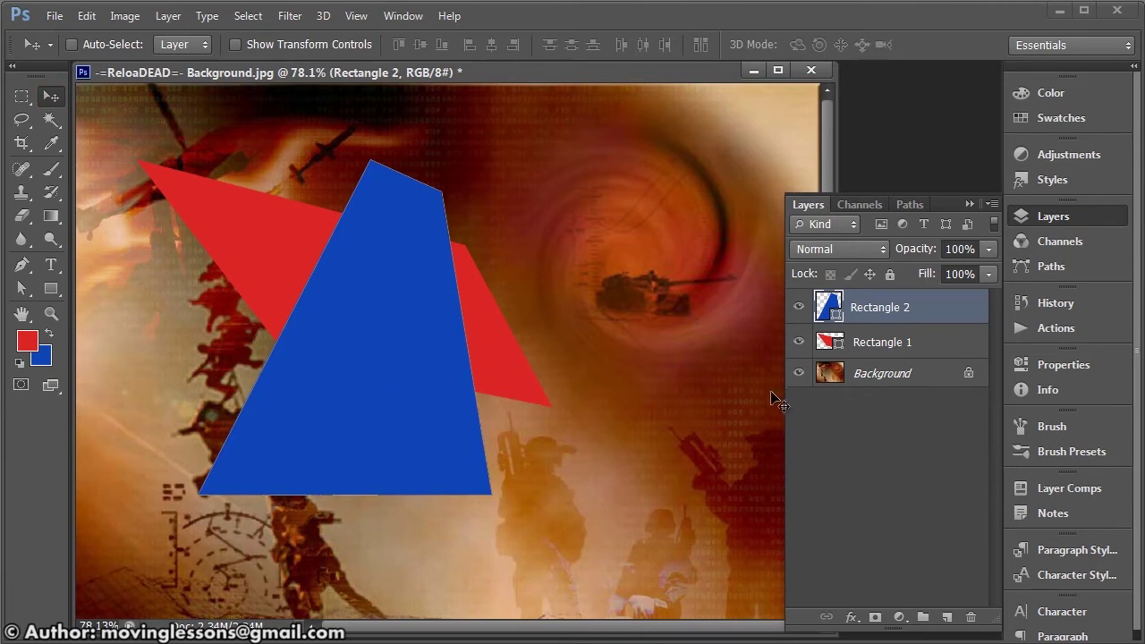
pyautogui.click(847, 349)
pyautogui.moveTo(288, 277)
pyautogui.mouseDown()
pyautogui.moveTo(294, 261)
pyautogui.moveTo(260, 279)
pyautogui.mouseUp()
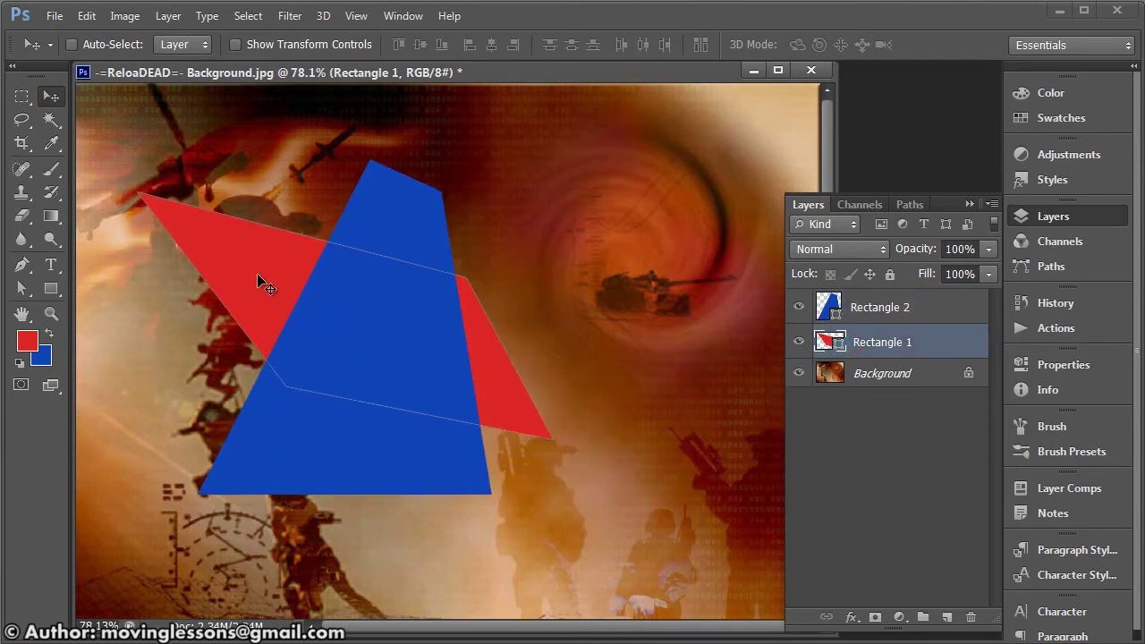
# Set the blue shape to 52% opacity and the red to 50%, then nudge the red shape.
pyautogui.click(896, 309)
pyautogui.click(988, 249)
pyautogui.moveTo(988, 269); pyautogui.dragTo(945, 270)
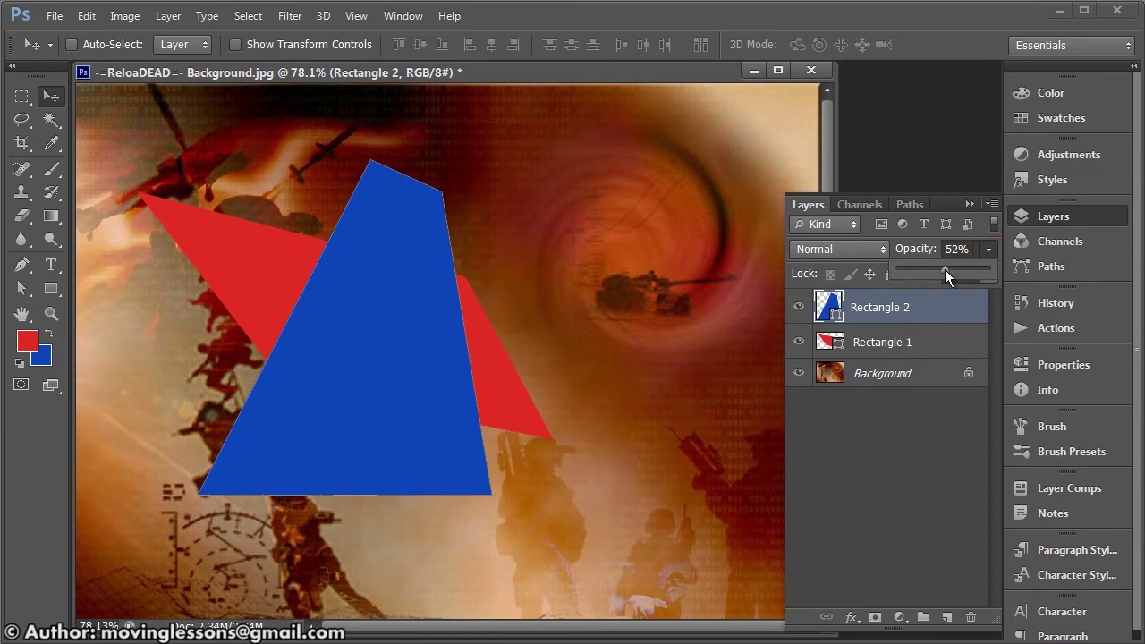
pyautogui.click(883, 342)
pyautogui.click(989, 251)
pyautogui.moveTo(989, 269); pyautogui.dragTo(937, 269)
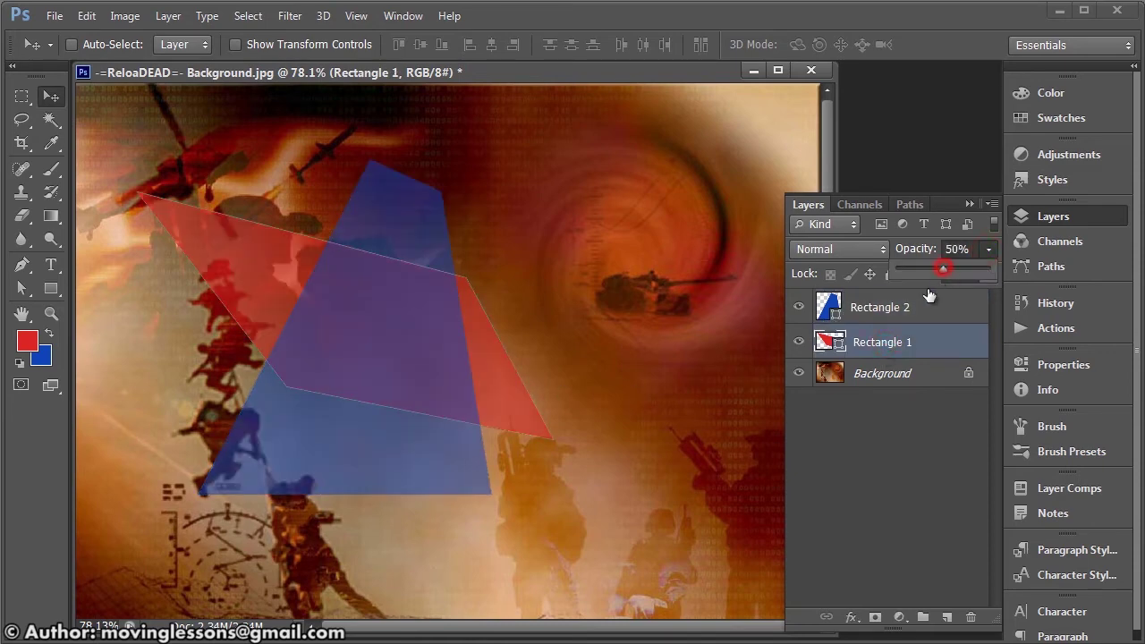
pyautogui.click(628, 302)
pyautogui.moveTo(350, 378); pyautogui.dragTo(362, 373)
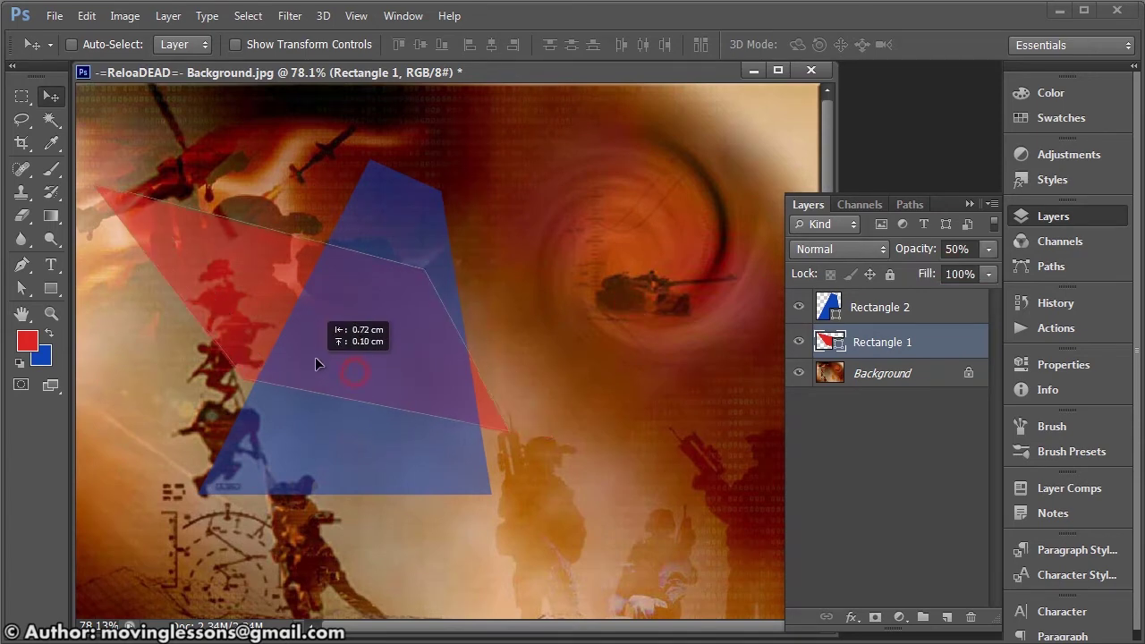
pyautogui.moveTo(401, 455); pyautogui.dragTo(349, 439)
pyautogui.click(51, 289)
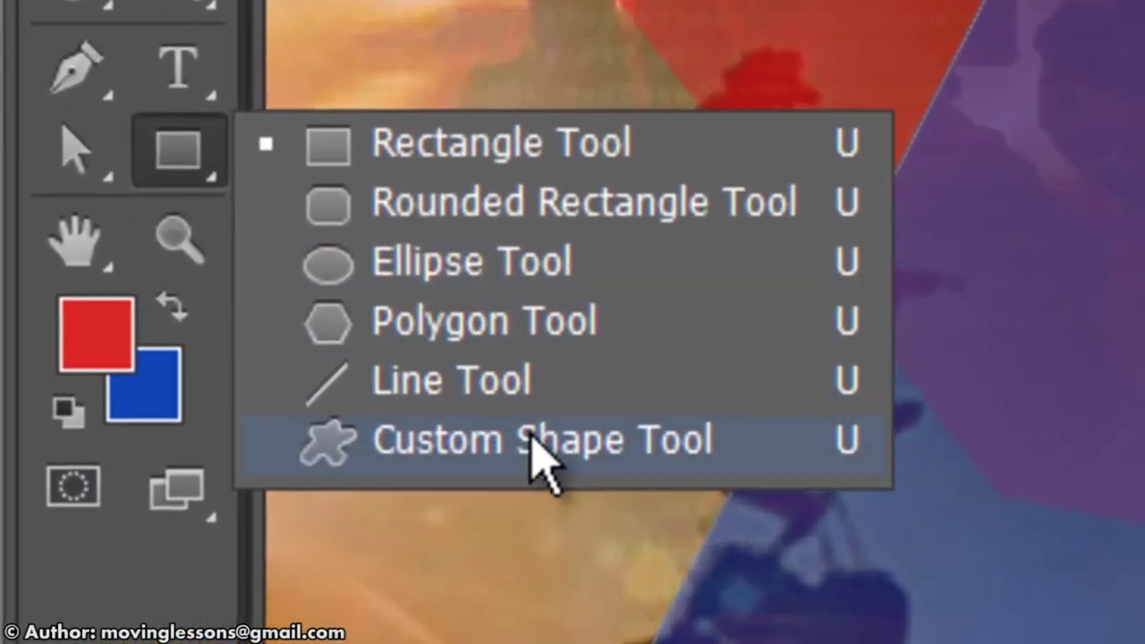
# Draw three eighth-note custom shapes and make their fill red.
pyautogui.click(533, 439)
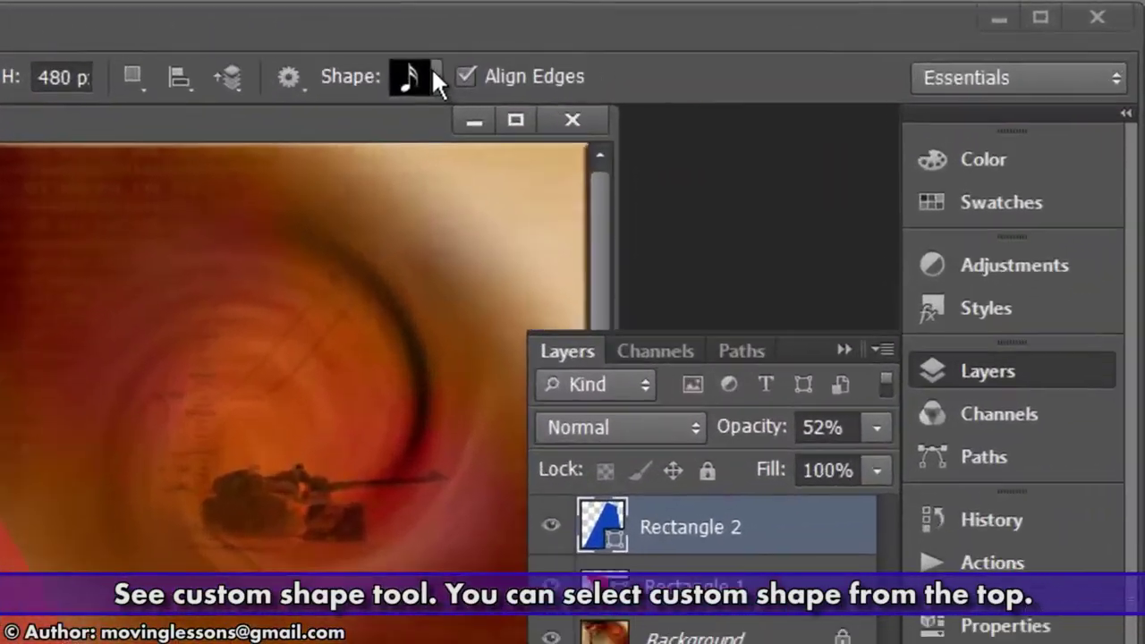
pyautogui.click(716, 45)
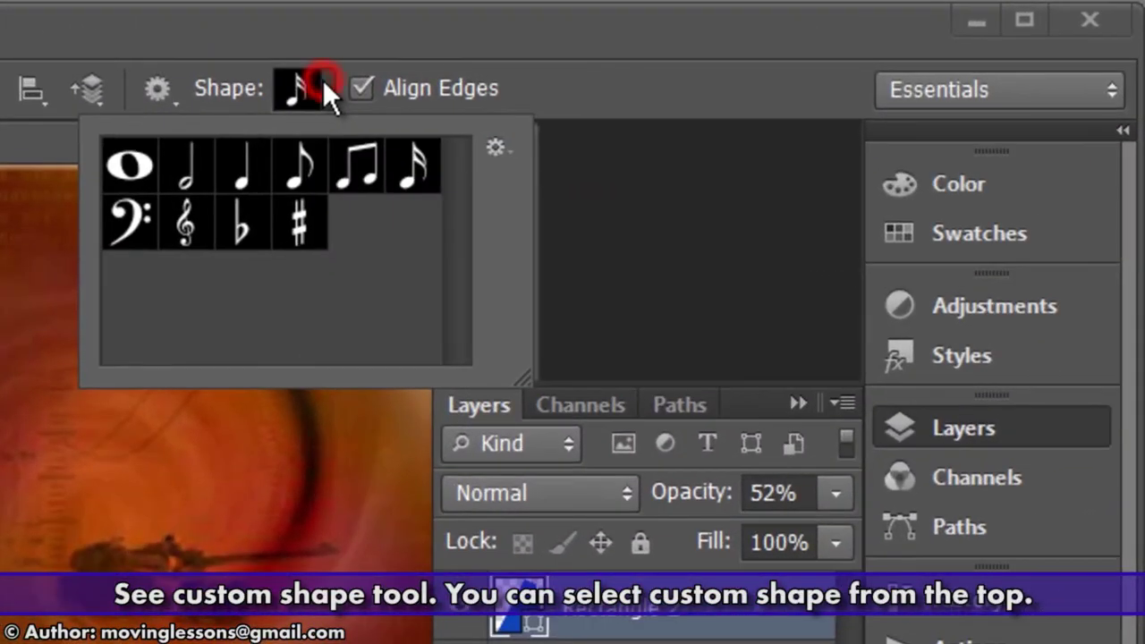
pyautogui.click(300, 164)
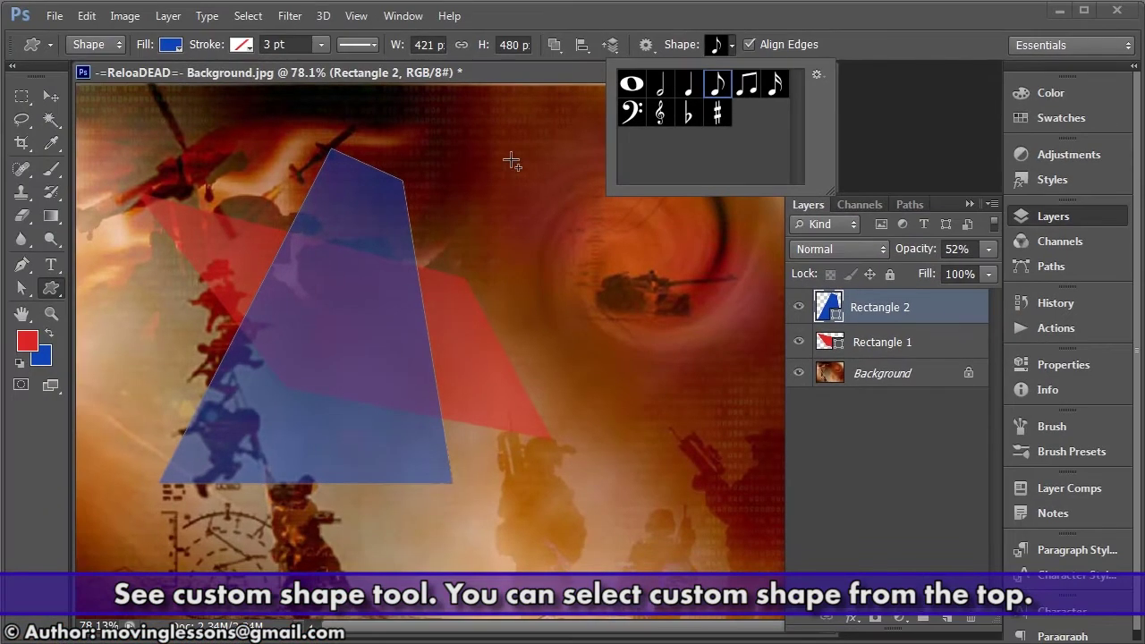
pyautogui.moveTo(512, 161); pyautogui.dragTo(598, 319)
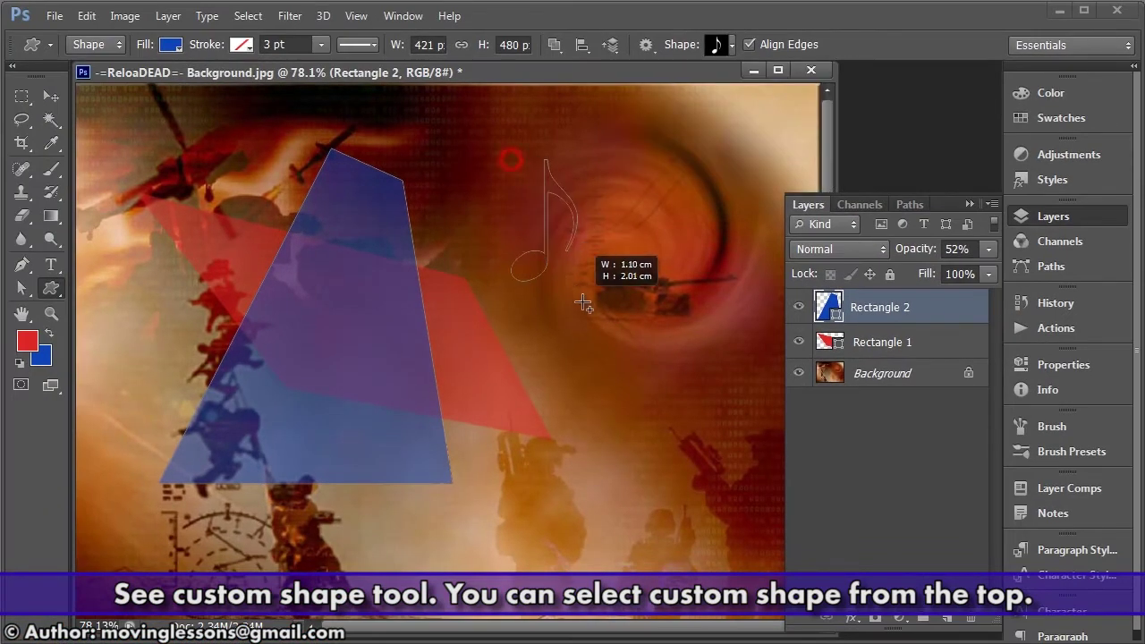
pyautogui.moveTo(641, 204); pyautogui.dragTo(687, 293)
pyautogui.moveTo(617, 360); pyautogui.dragTo(682, 562)
pyautogui.hotkey('alt', 'BackSpace')
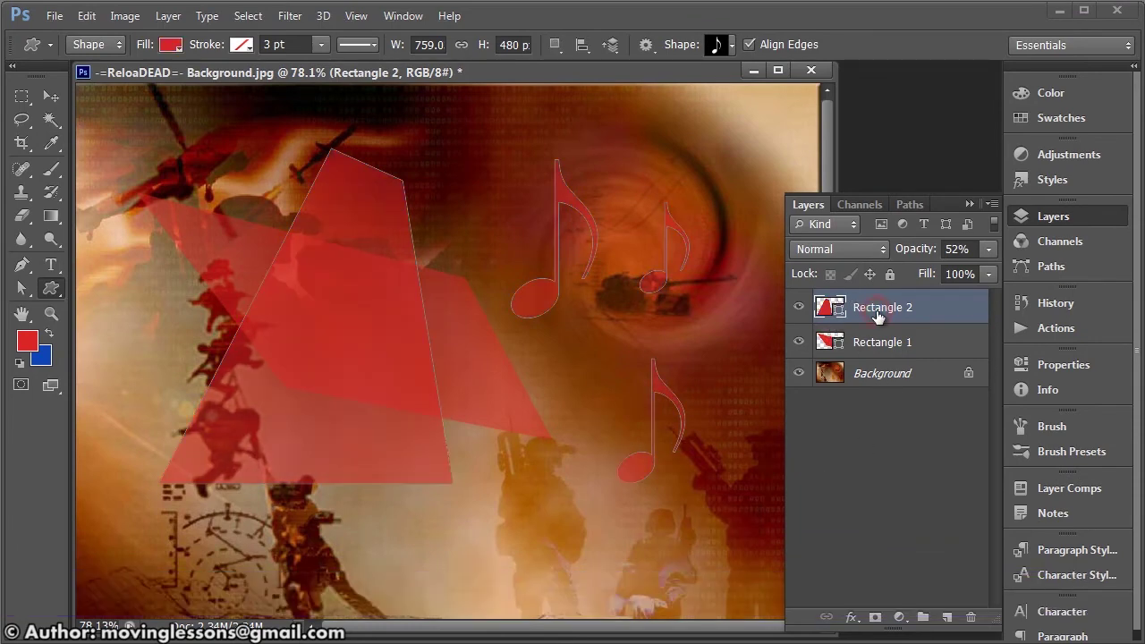
# Load the Animals shape set, pick the dog shape, and add an empty Layer 1.
pyautogui.click(730, 48)
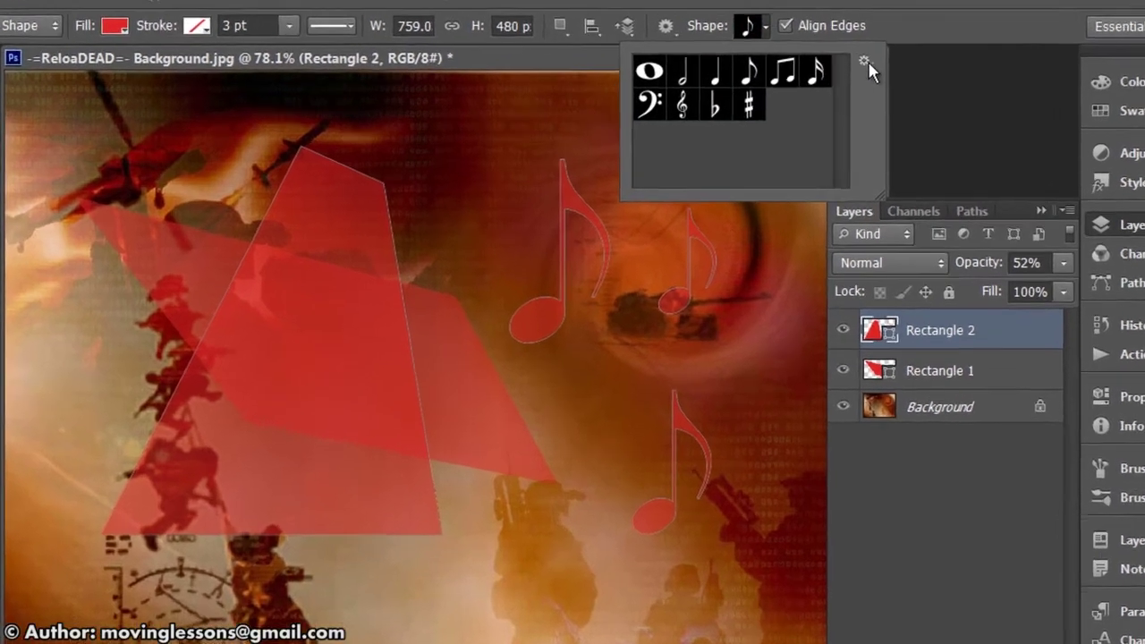
pyautogui.click(816, 76)
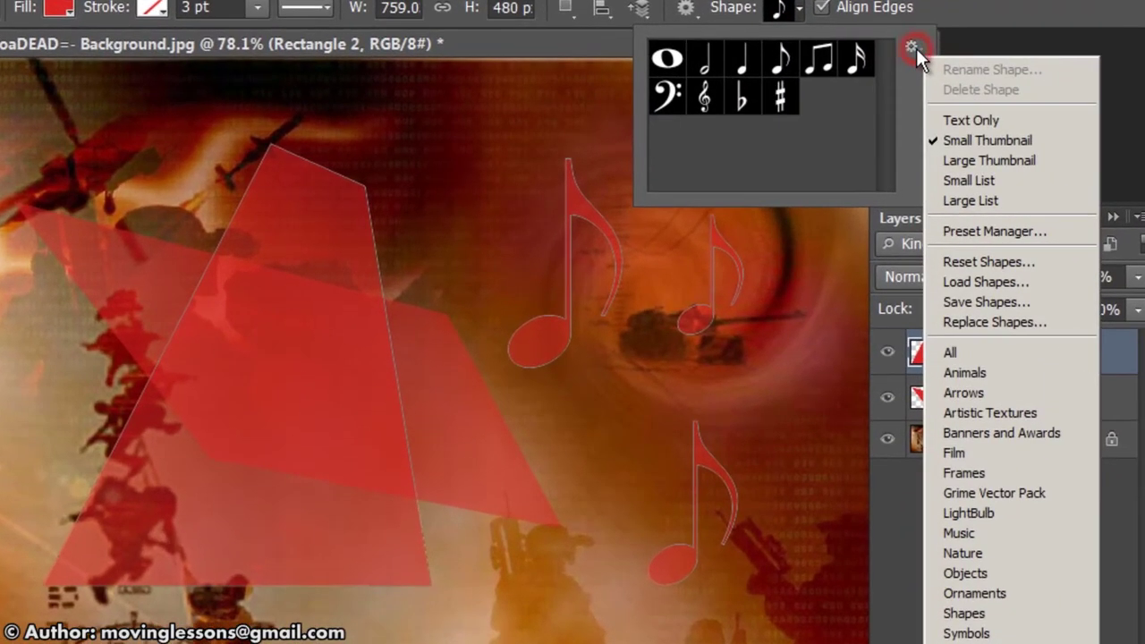
pyautogui.click(994, 372)
pyautogui.click(506, 299)
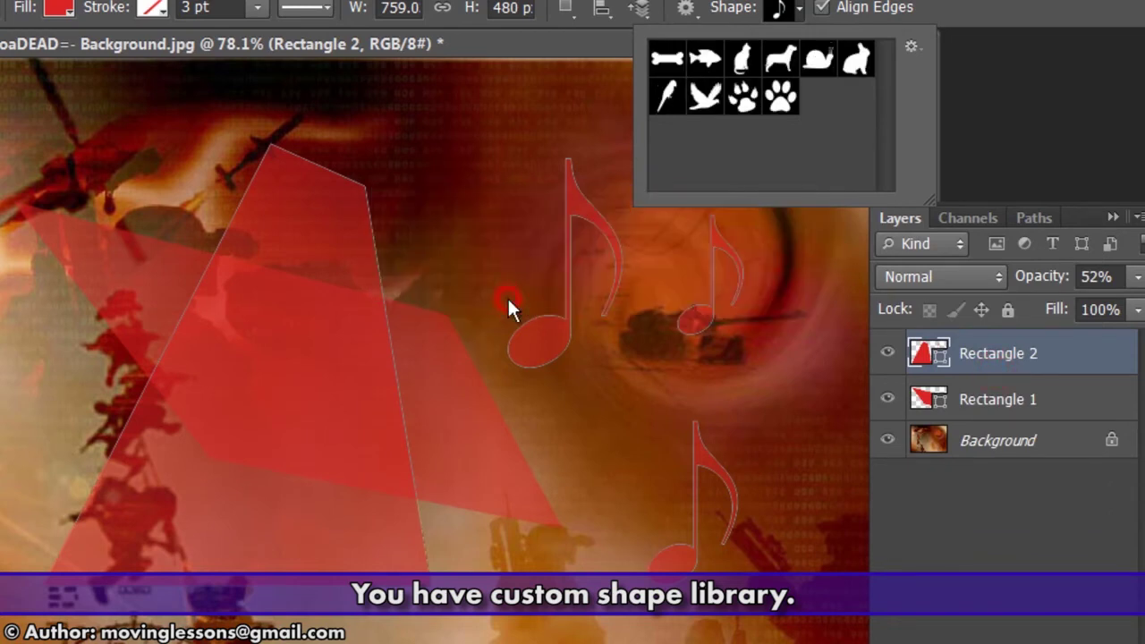
pyautogui.click(778, 58)
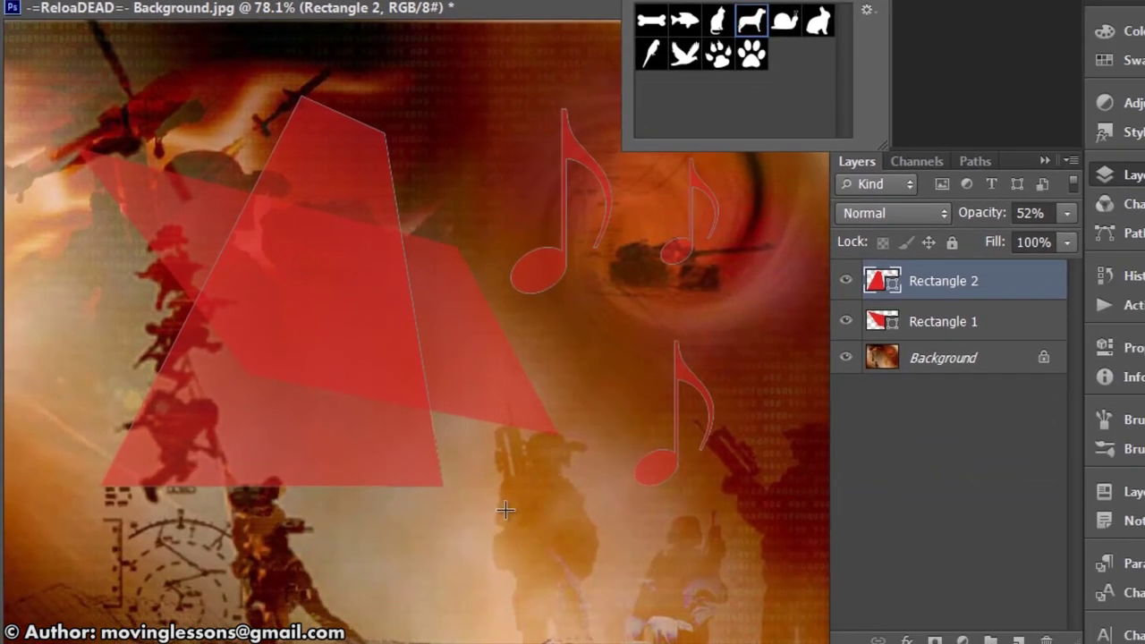
pyautogui.click(1019, 640)
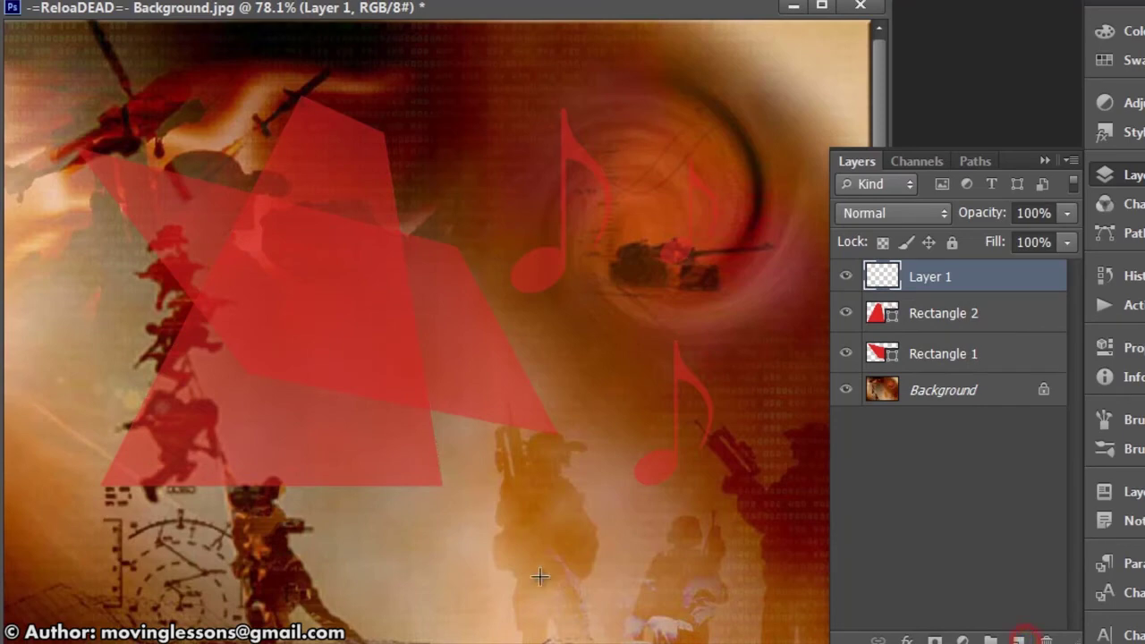
# Draw a dog shape near the bottom, then load the Film set and pick the film frame.
pyautogui.moveTo(483, 490); pyautogui.dragTo(655, 594)
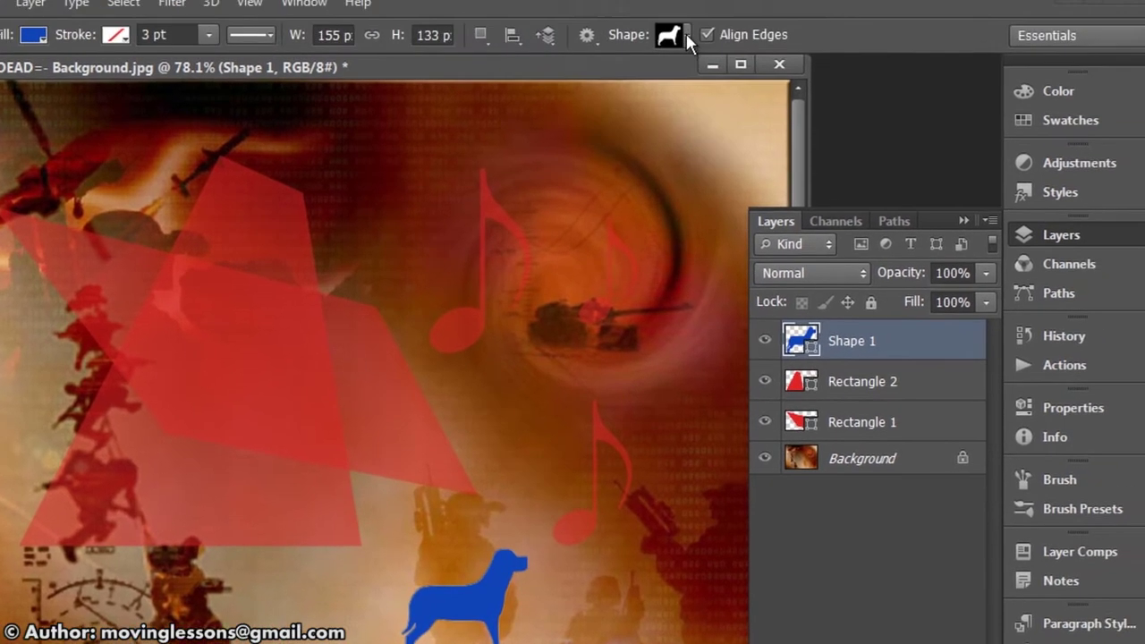
pyautogui.click(664, 52)
pyautogui.click(765, 85)
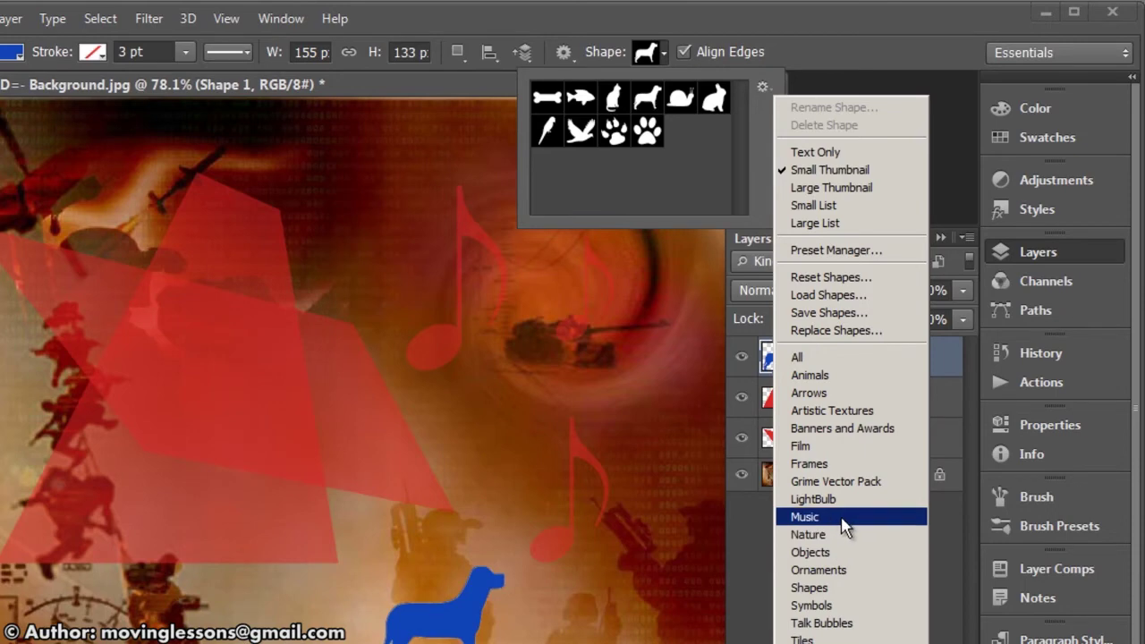
pyautogui.click(855, 452)
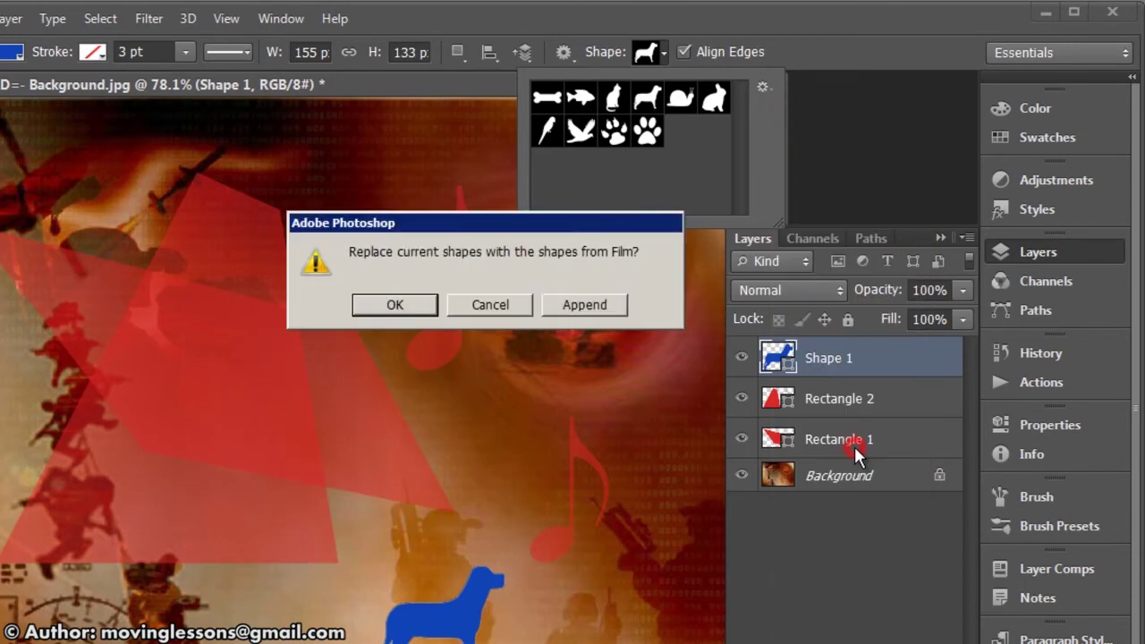
pyautogui.click(428, 306)
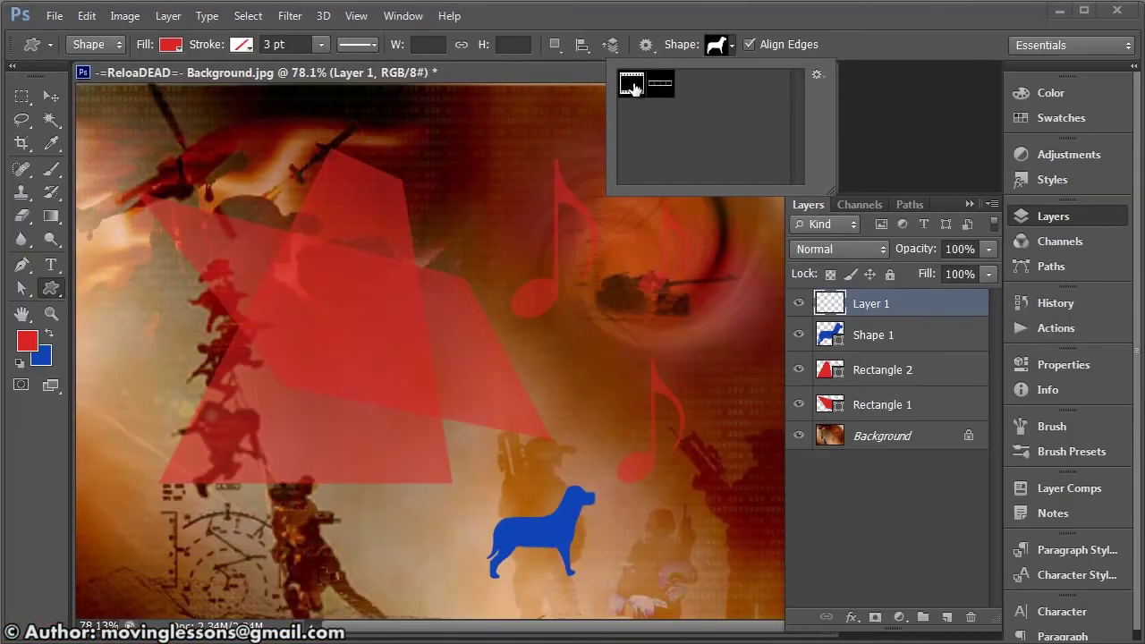
pyautogui.click(633, 87)
# Draw a film-strip frame across the upper canvas and fill it blue.
pyautogui.click(149, 145)
pyautogui.moveTo(148, 144); pyautogui.dragTo(615, 422)
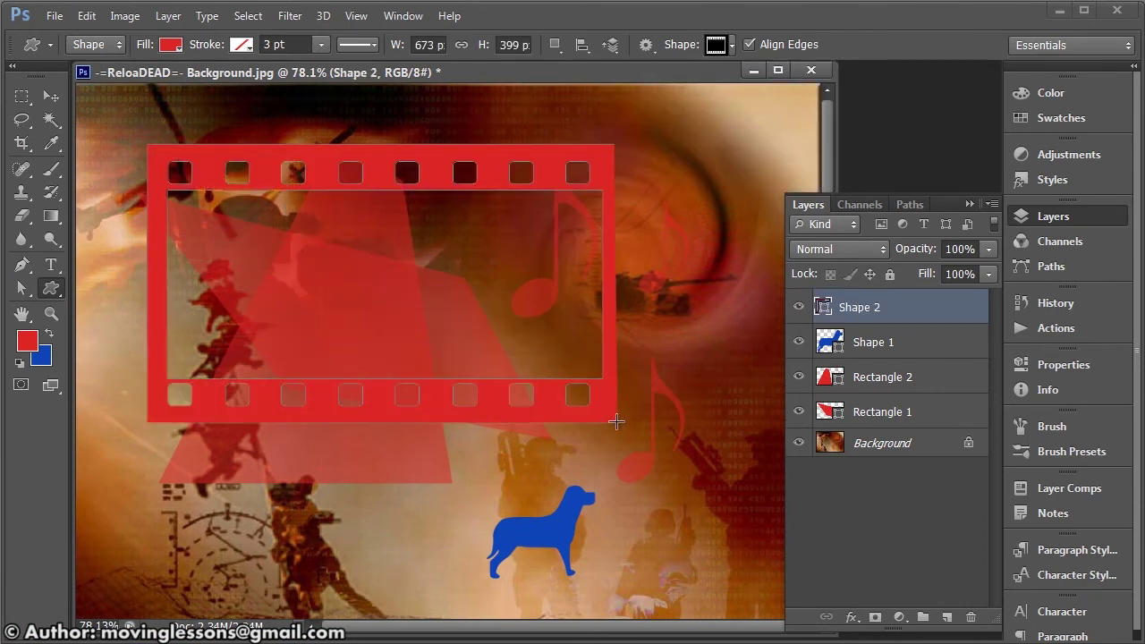
pyautogui.hotkey('ctrl', 'BackSpace')
pyautogui.hotkey('alt', 'BackSpace')
pyautogui.hotkey('ctrl', 'BackSpace')
pyautogui.rightClick(842, 311)
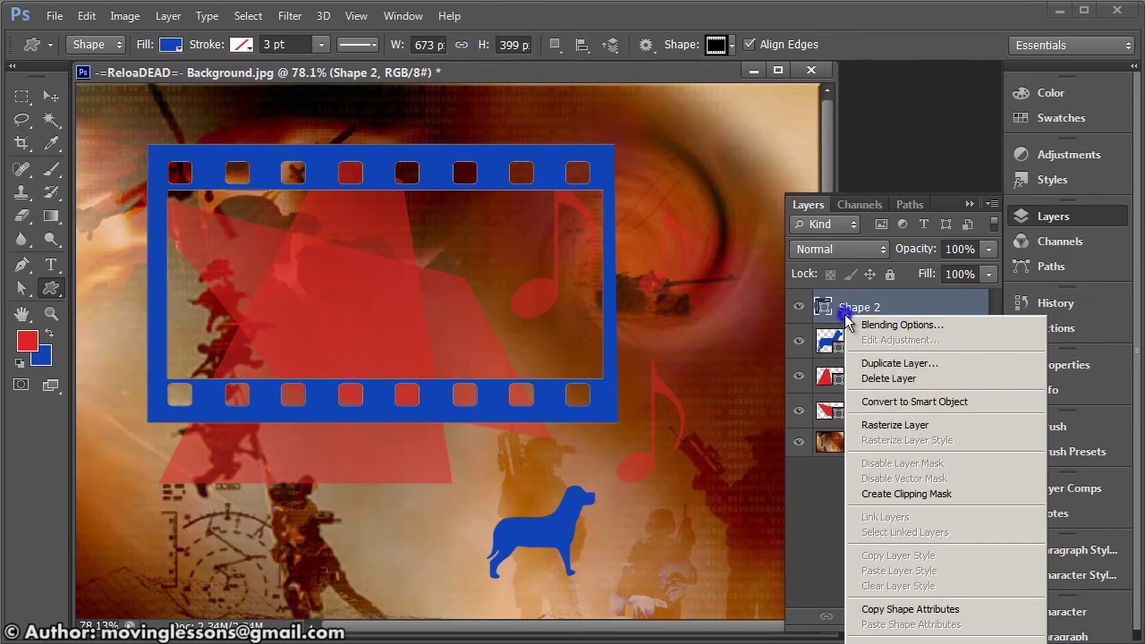
# Add Drop Shadow, Bevel & Emboss and a red Color Overlay to the film-strip frame.
pyautogui.click(911, 319)
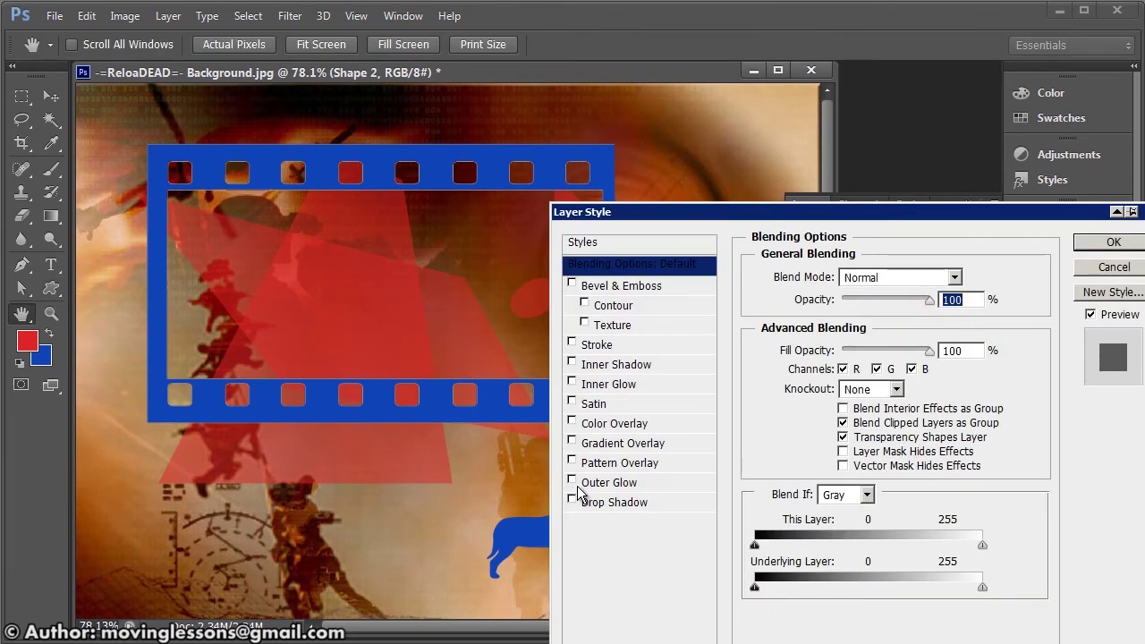
pyautogui.click(600, 501)
pyautogui.moveTo(724, 212); pyautogui.dragTo(854, 216)
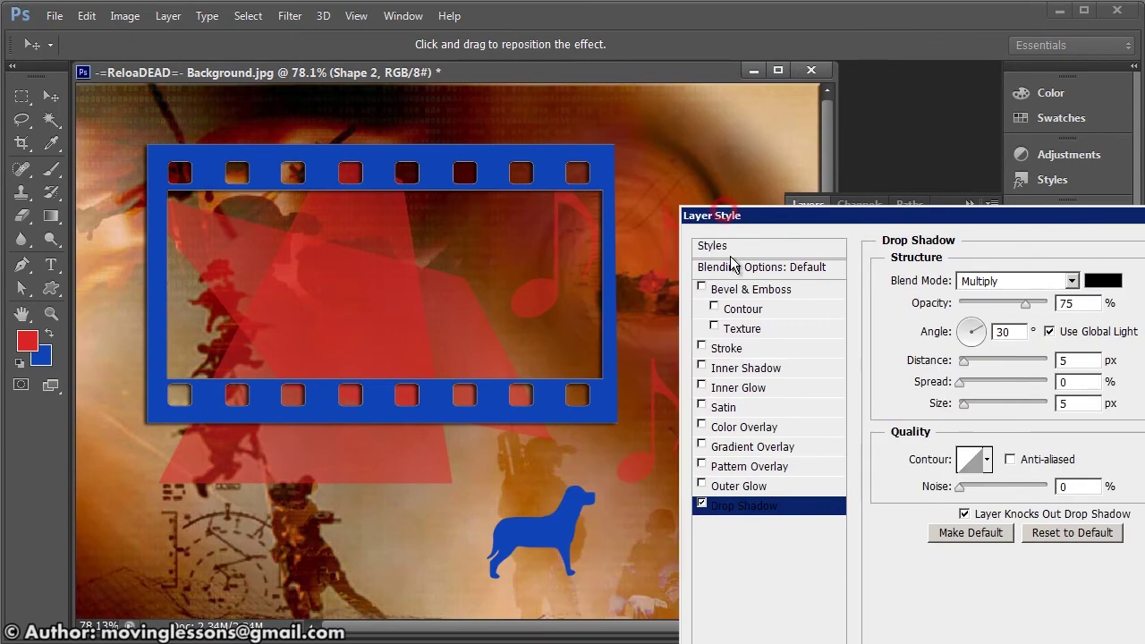
pyautogui.click(701, 289)
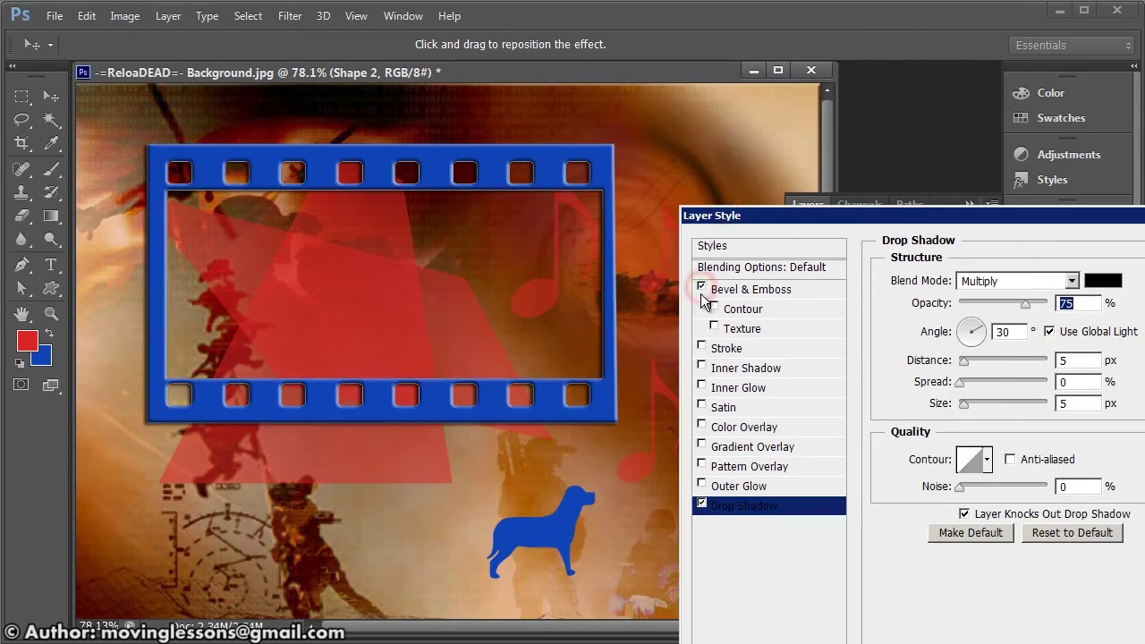
pyautogui.click(704, 428)
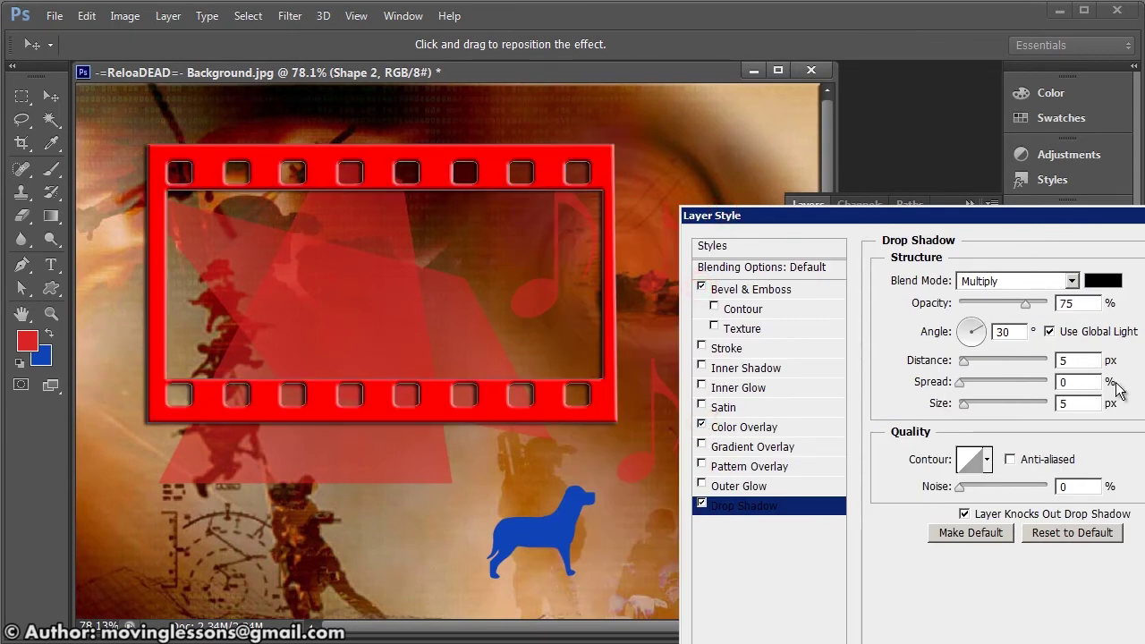
# Set the Color Overlay to Dissolve blend mode at 54% opacity and apply the styles.
pyautogui.click(754, 429)
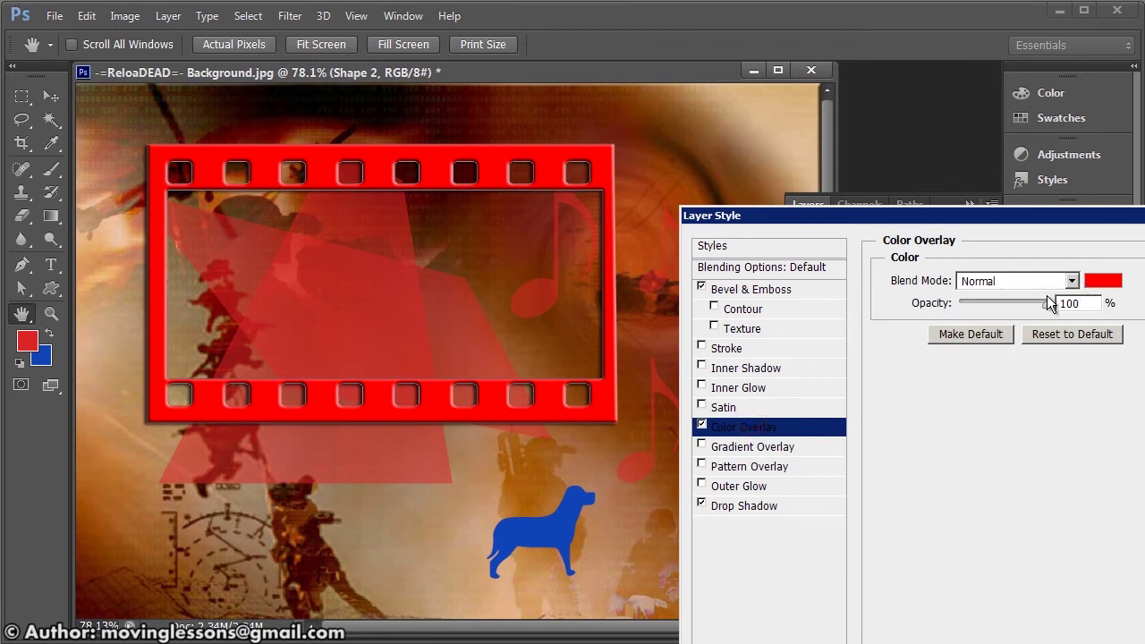
pyautogui.moveTo(1033, 306); pyautogui.dragTo(991, 310)
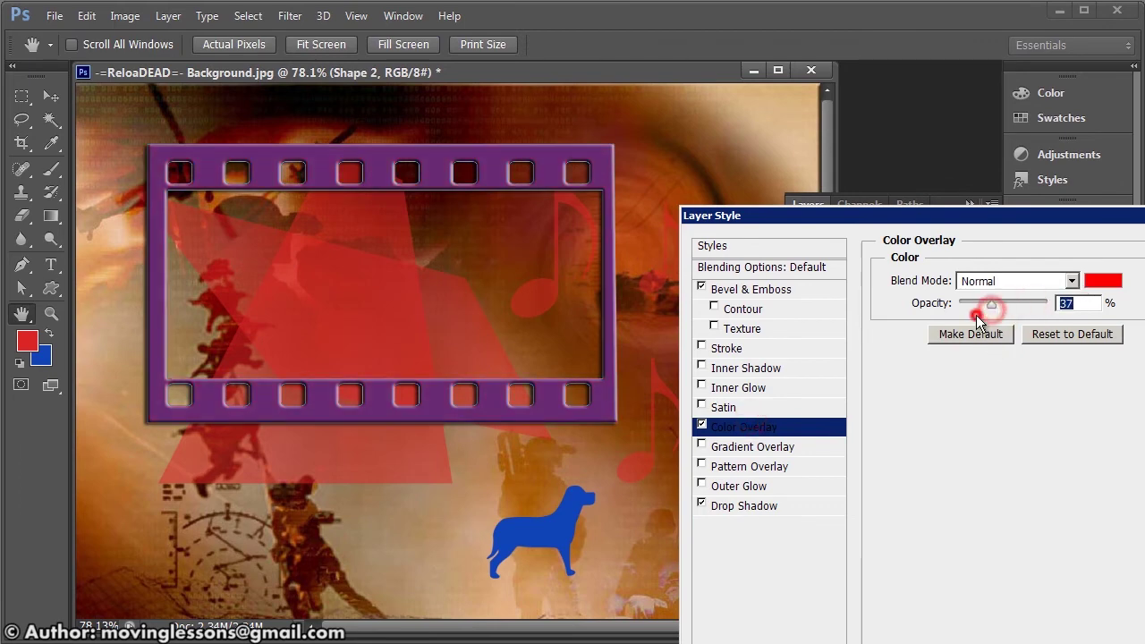
pyautogui.moveTo(963, 311); pyautogui.dragTo(1005, 307)
pyautogui.click(1010, 280)
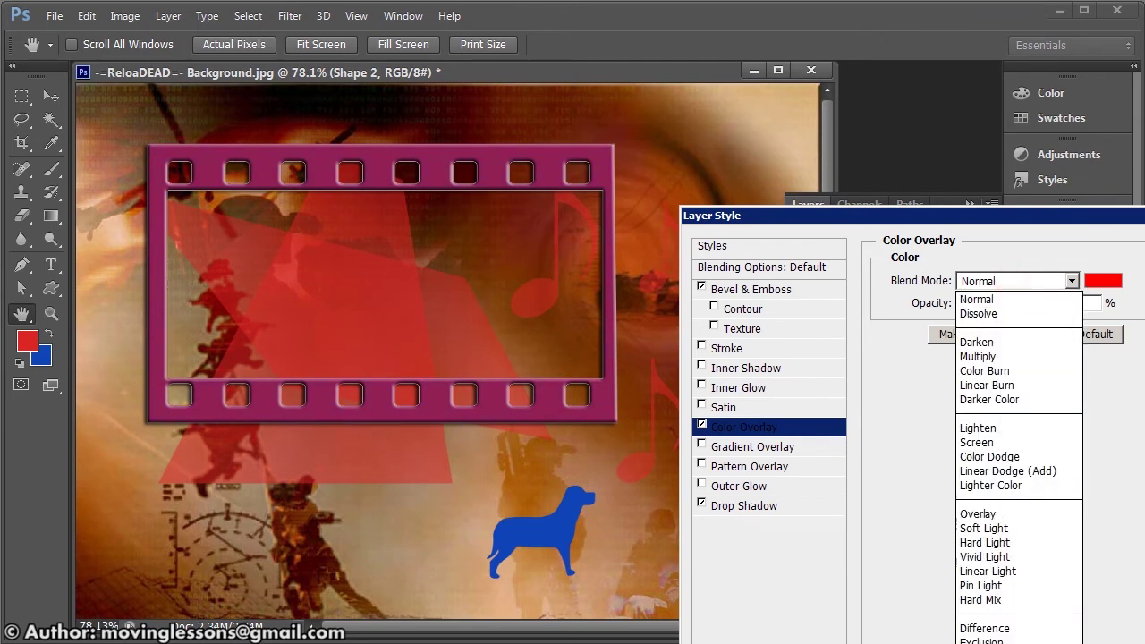
pyautogui.click(985, 643)
pyautogui.click(992, 283)
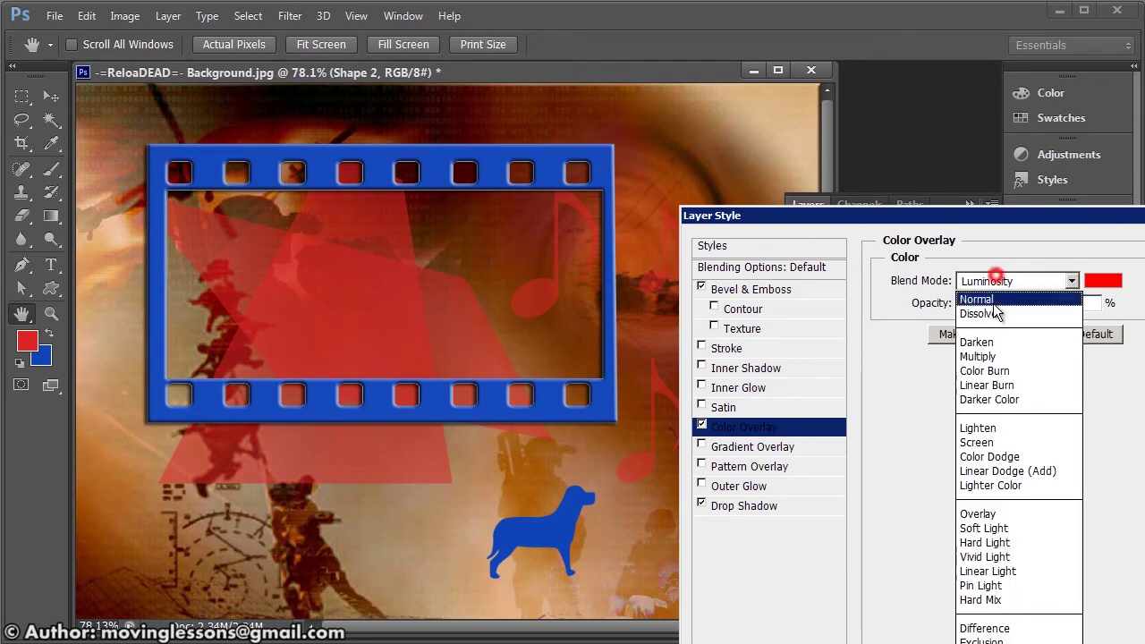
pyautogui.click(984, 640)
pyautogui.click(1017, 279)
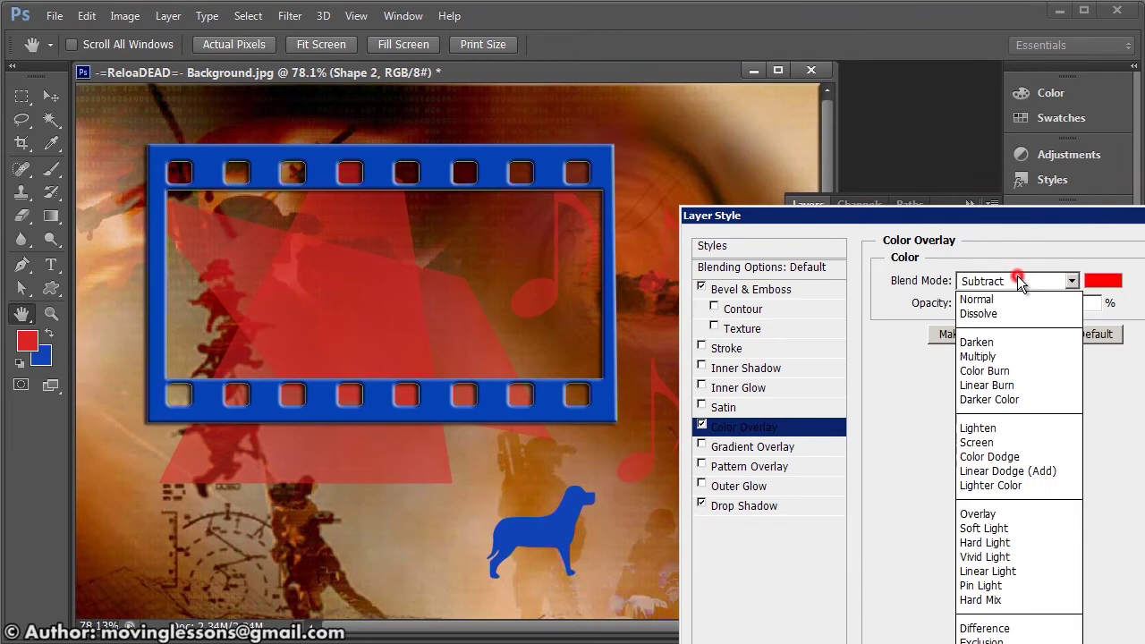
pyautogui.click(1009, 314)
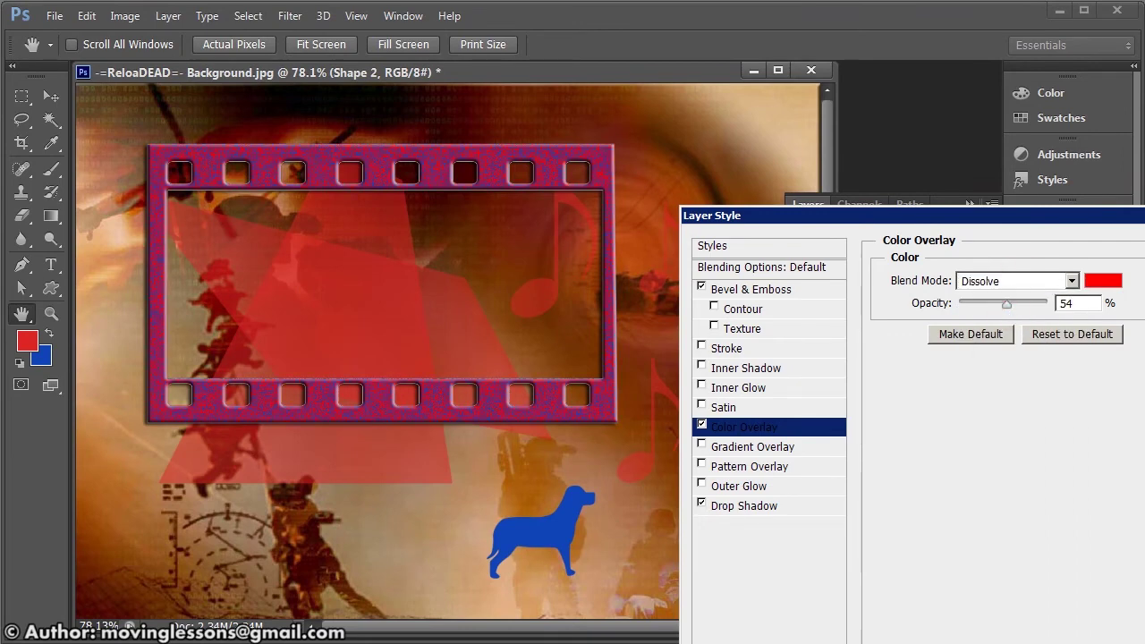
pyautogui.press('Return')
# Move the film-strip frame right and down, then revert the document to its saved state.
pyautogui.click(51, 96)
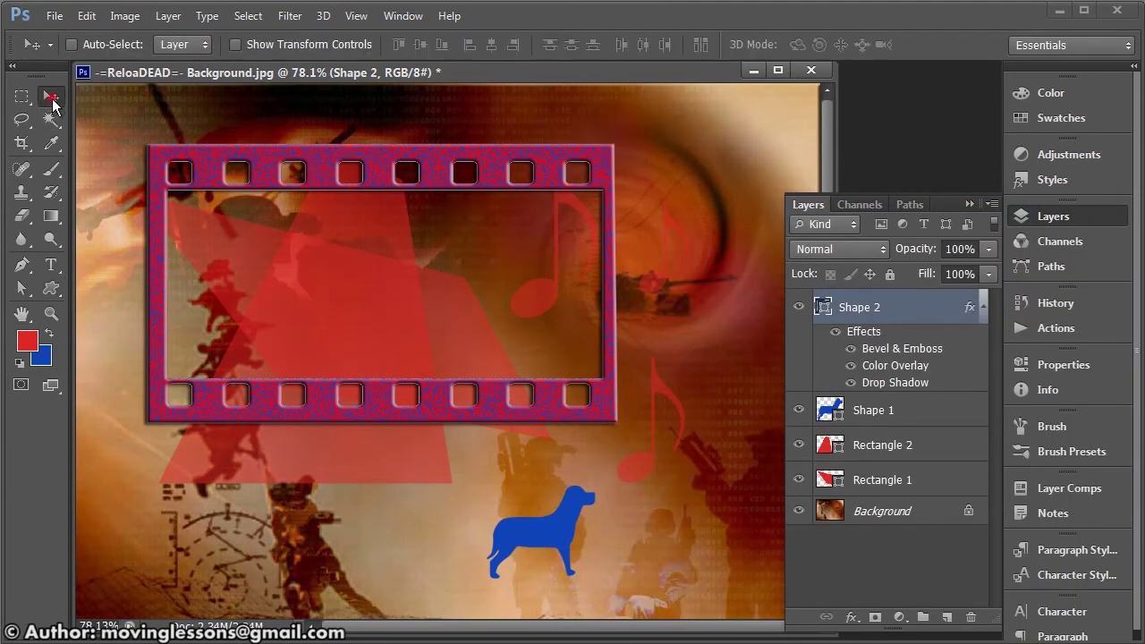
pyautogui.moveTo(232, 160)
pyautogui.mouseDown()
pyautogui.moveTo(398, 193)
pyautogui.moveTo(286, 269)
pyautogui.moveTo(421, 234)
pyautogui.moveTo(268, 224)
pyautogui.moveTo(272, 280)
pyautogui.moveTo(286, 229)
pyautogui.mouseUp()
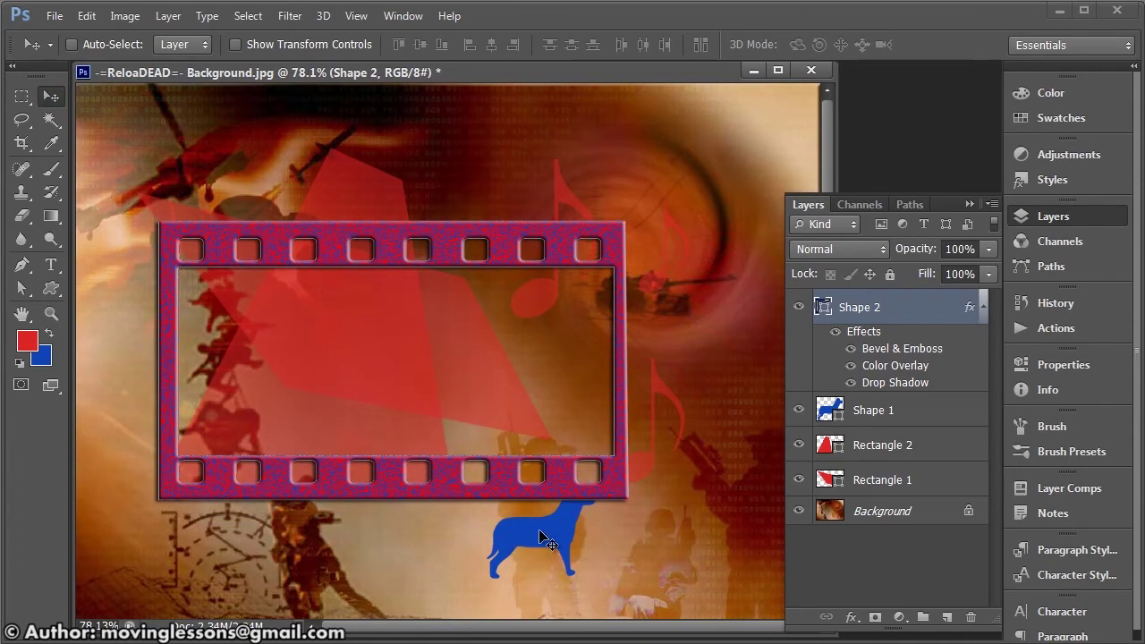
pyautogui.press('F12')
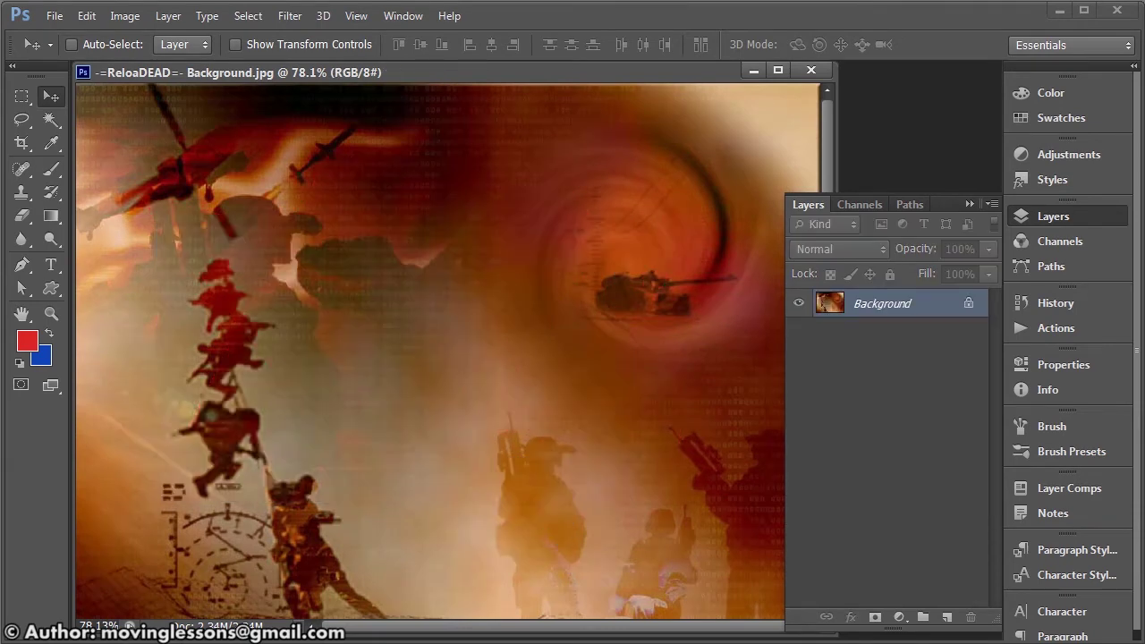
# Draw a closed curved pen path in the upper left of the canvas.
pyautogui.press('p')
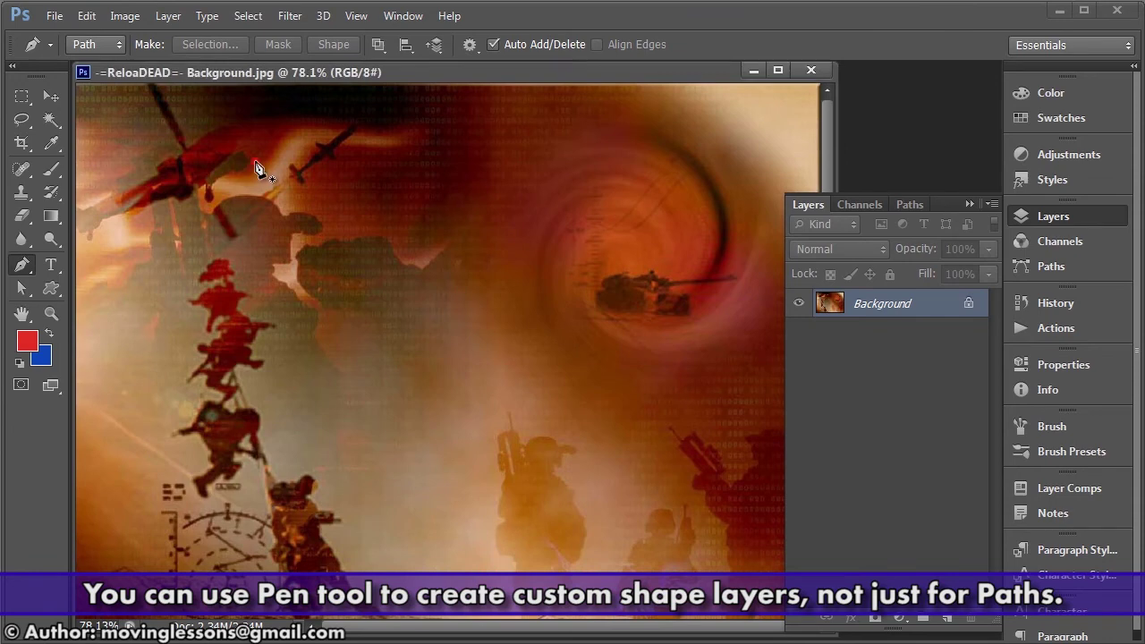
pyautogui.moveTo(160, 231); pyautogui.dragTo(166, 332)
pyautogui.moveTo(229, 412); pyautogui.dragTo(302, 443)
pyautogui.moveTo(405, 453); pyautogui.dragTo(448, 419)
pyautogui.moveTo(483, 345); pyautogui.dragTo(465, 252)
pyautogui.moveTo(432, 201); pyautogui.dragTo(384, 179)
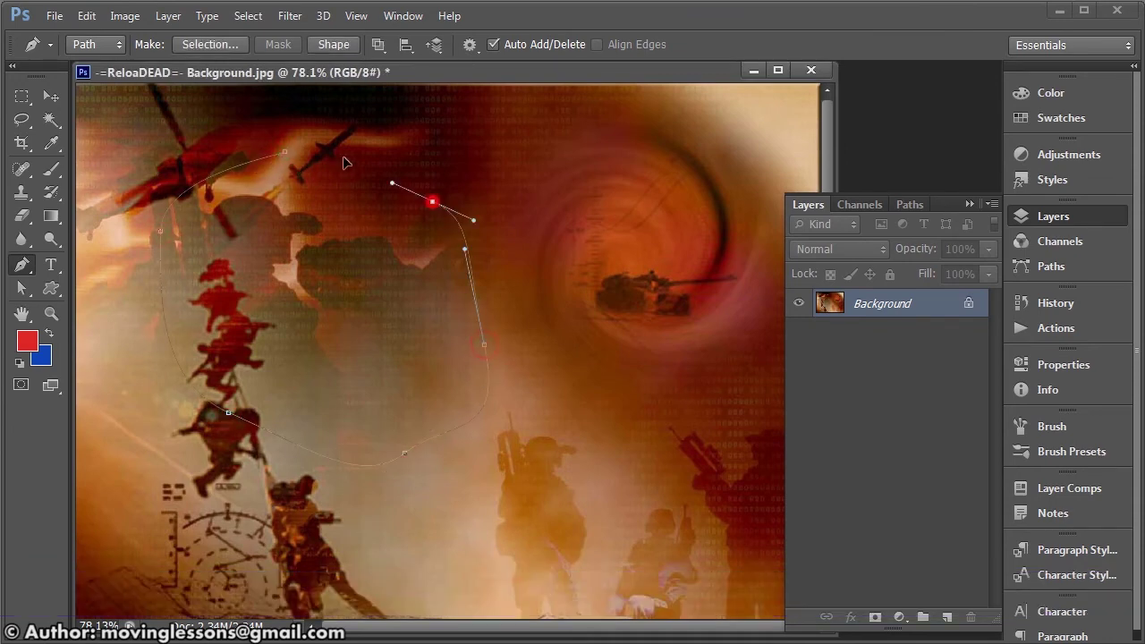
pyautogui.click(288, 155)
# Load the Work Path as a selection, fill it solid red, and deselect.
pyautogui.click(910, 204)
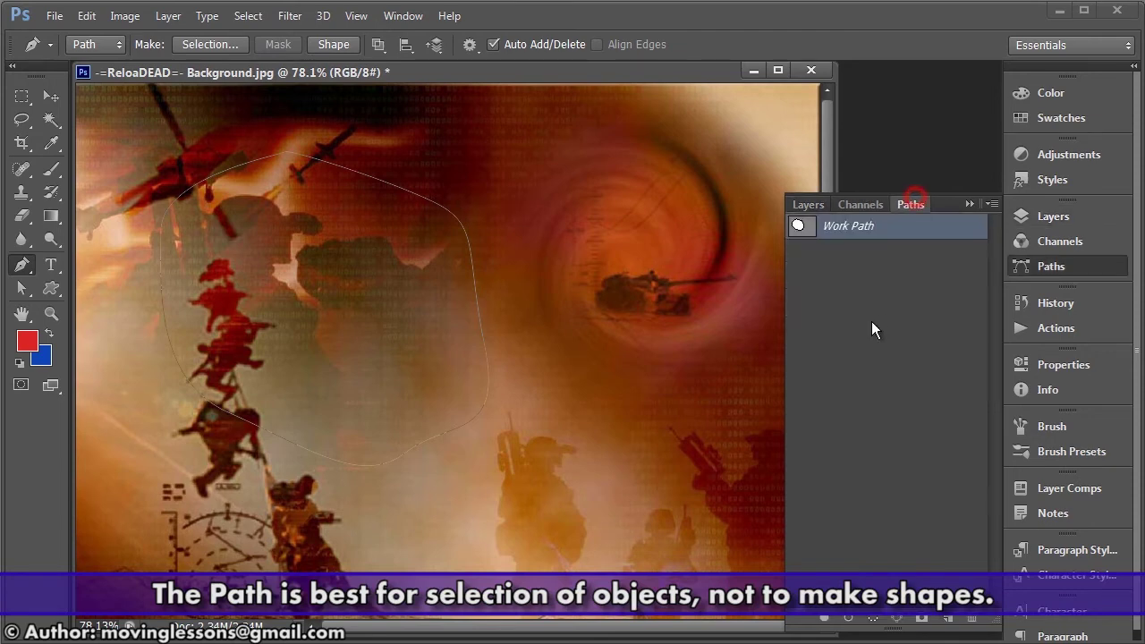
pyautogui.keyDown('ctrl'); pyautogui.click(799, 227); pyautogui.keyUp('ctrl')
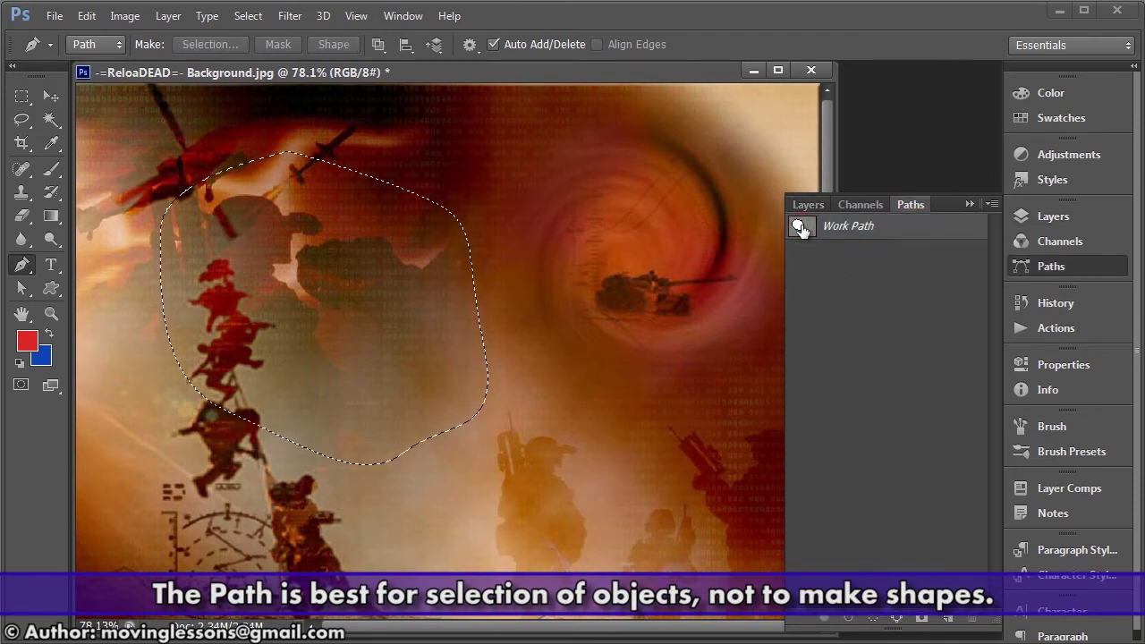
pyautogui.hotkey('ctrl', 'BackSpace')
pyautogui.hotkey('alt', 'BackSpace')
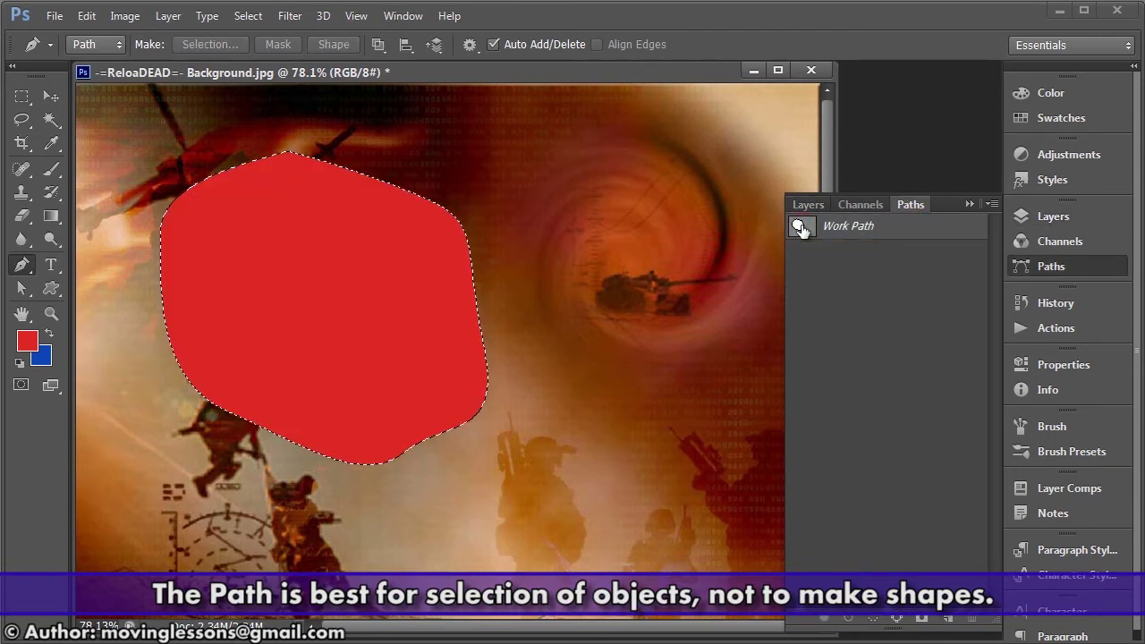
pyautogui.hotkey('ctrl', 'd')
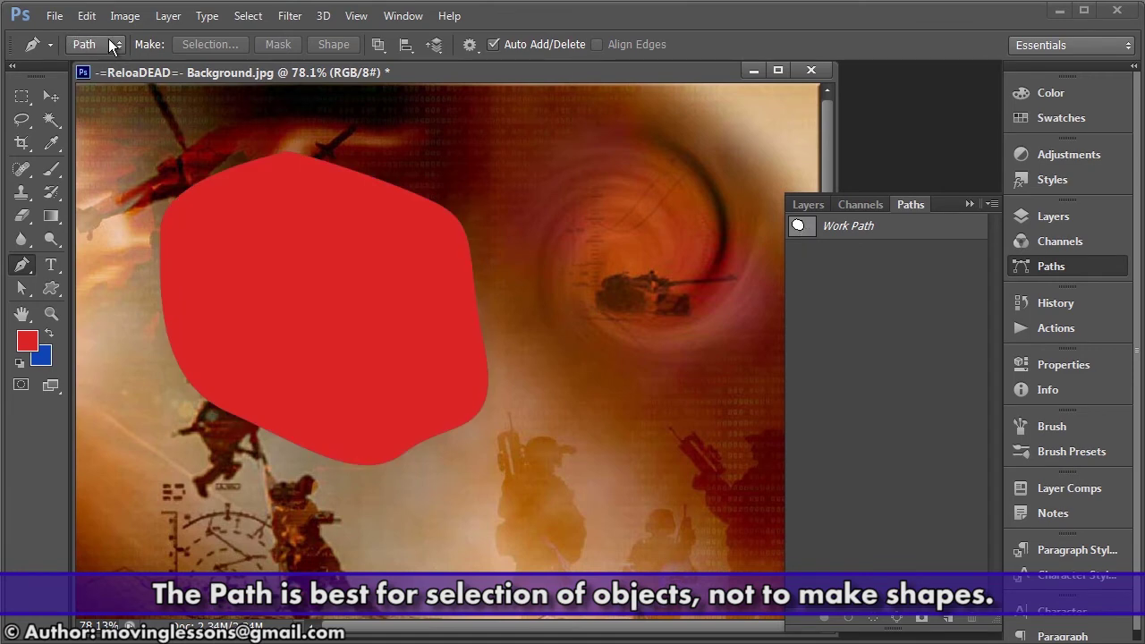
# In pen Shape mode, draw a curved shape right of the red area, fill it blue, nudge it left.
pyautogui.click(112, 45)
pyautogui.click(93, 66)
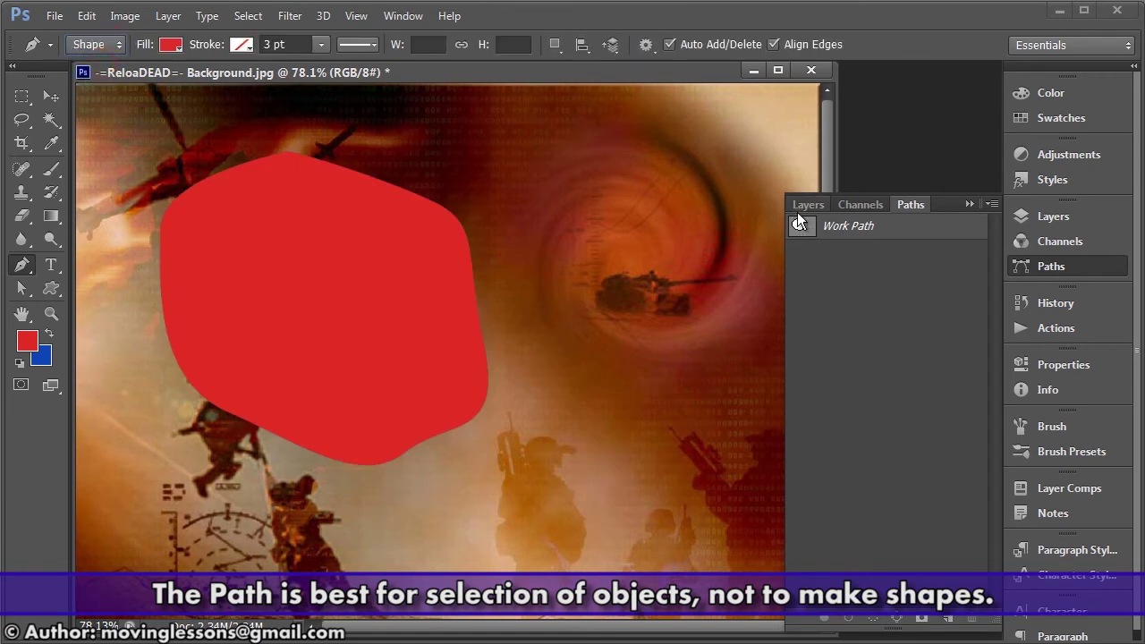
pyautogui.click(816, 206)
pyautogui.click(614, 170)
pyautogui.moveTo(522, 218)
pyautogui.mouseDown()
pyautogui.moveTo(486, 286)
pyautogui.moveTo(497, 378)
pyautogui.mouseUp()
pyautogui.moveTo(591, 436); pyautogui.dragTo(664, 423)
pyautogui.moveTo(724, 299); pyautogui.dragTo(724, 235)
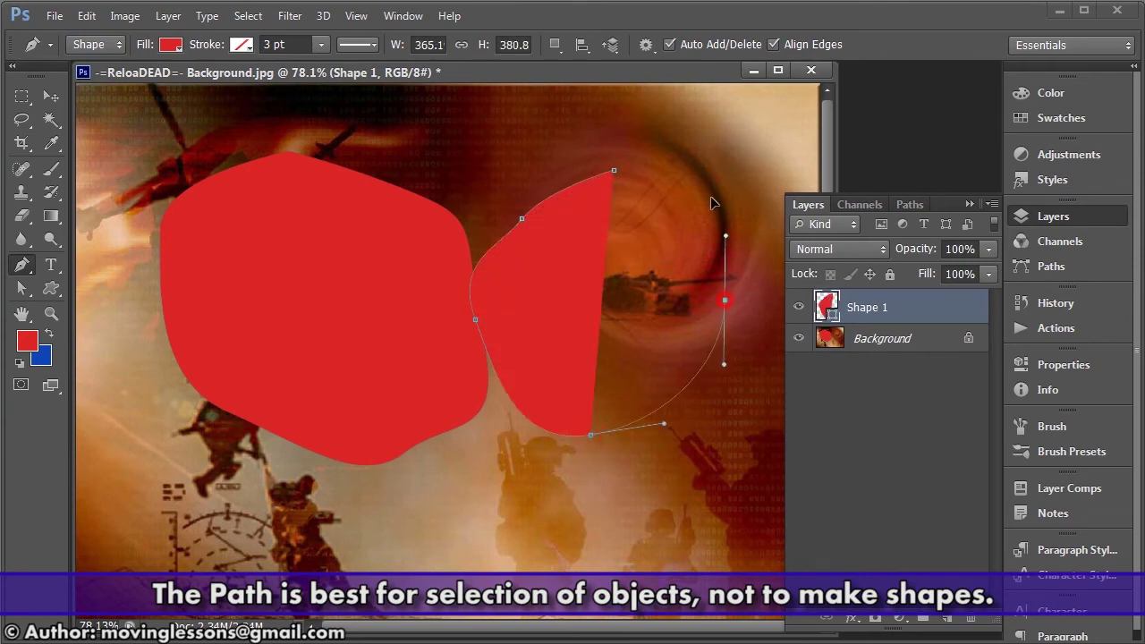
pyautogui.click(615, 174)
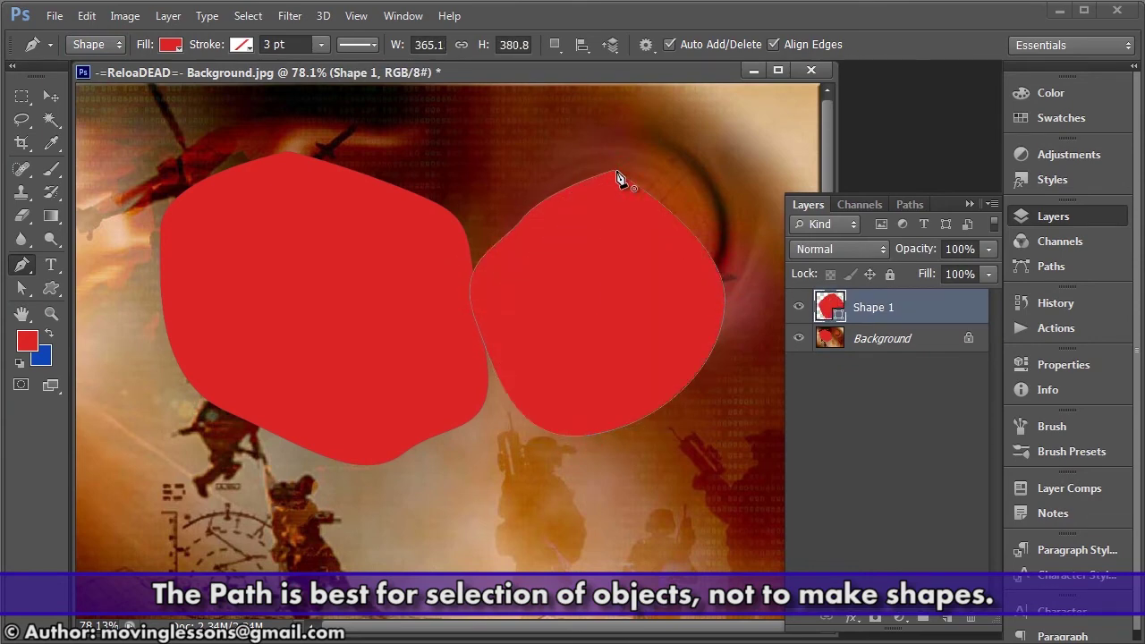
pyautogui.hotkey('ctrl', 'BackSpace')
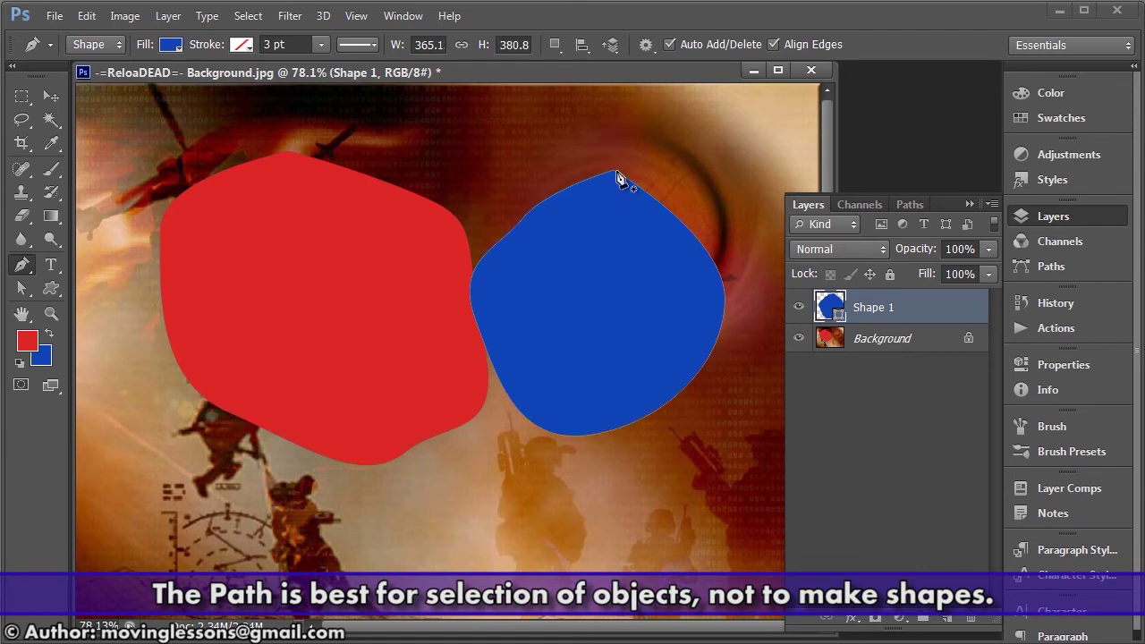
pyautogui.click(51, 96)
pyautogui.moveTo(646, 325)
pyautogui.mouseDown()
pyautogui.moveTo(569, 328)
pyautogui.moveTo(600, 244)
pyautogui.mouseUp()
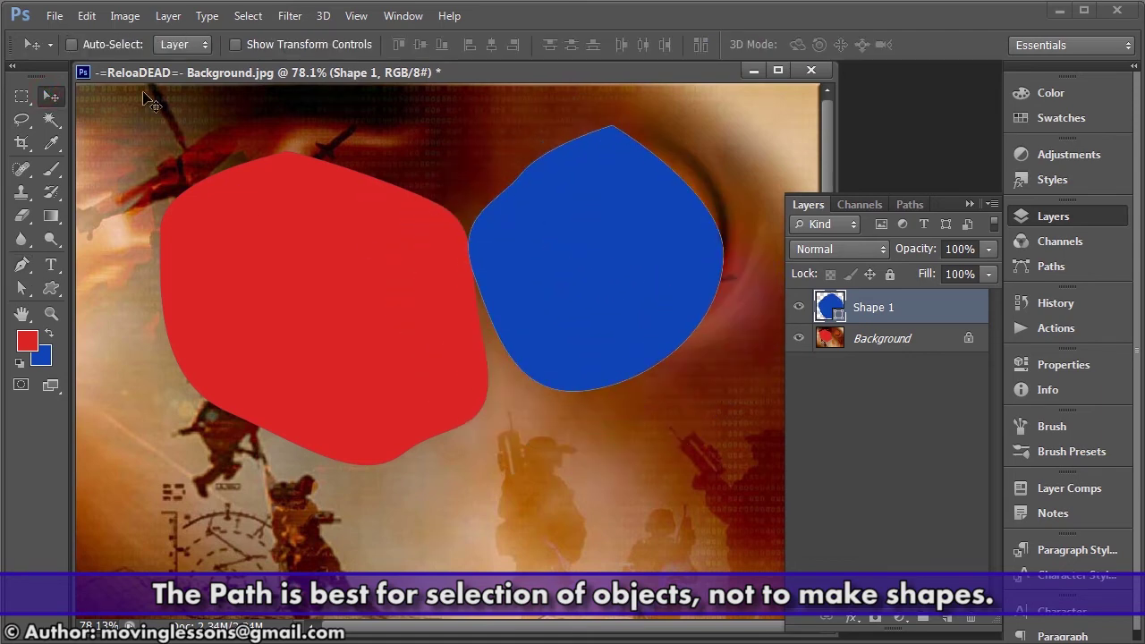
# Draw a second curved shape at the lower left and fill it red.
pyautogui.click(22, 265)
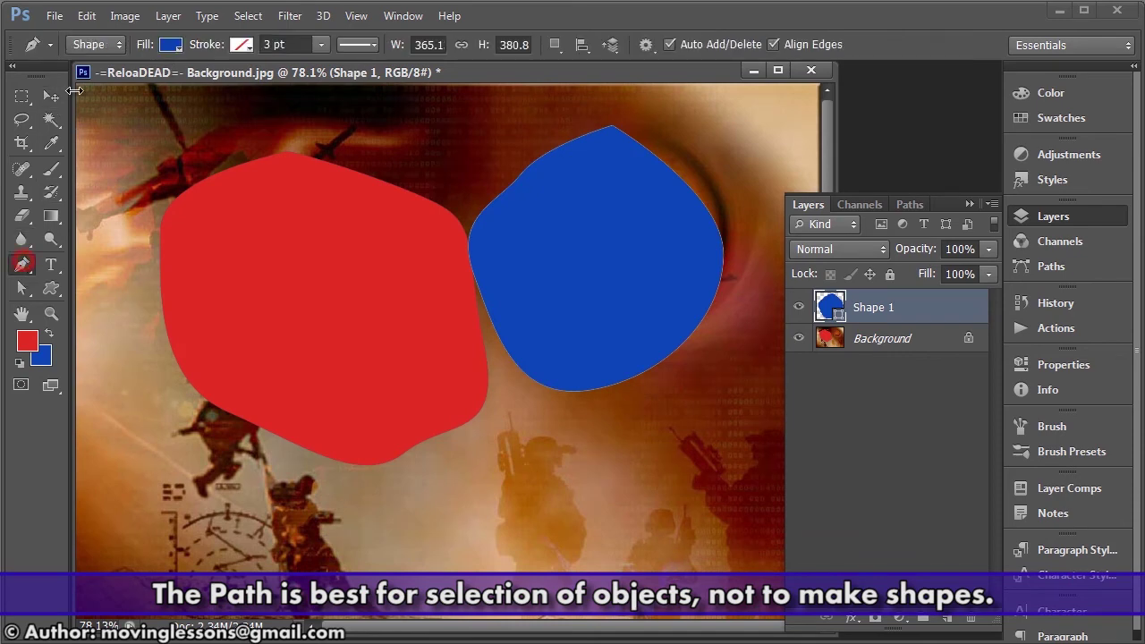
pyautogui.click(130, 477)
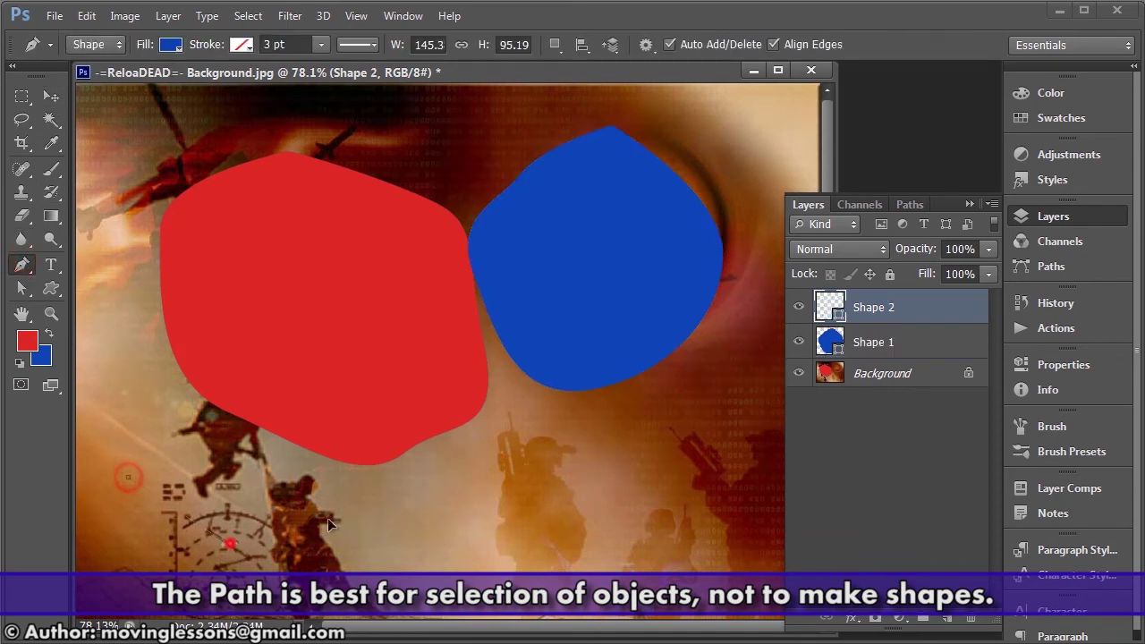
pyautogui.click(231, 543)
pyautogui.moveTo(392, 498); pyautogui.dragTo(418, 452)
pyautogui.click(423, 370)
pyautogui.moveTo(279, 291); pyautogui.dragTo(183, 304)
pyautogui.moveTo(101, 434); pyautogui.dragTo(103, 467)
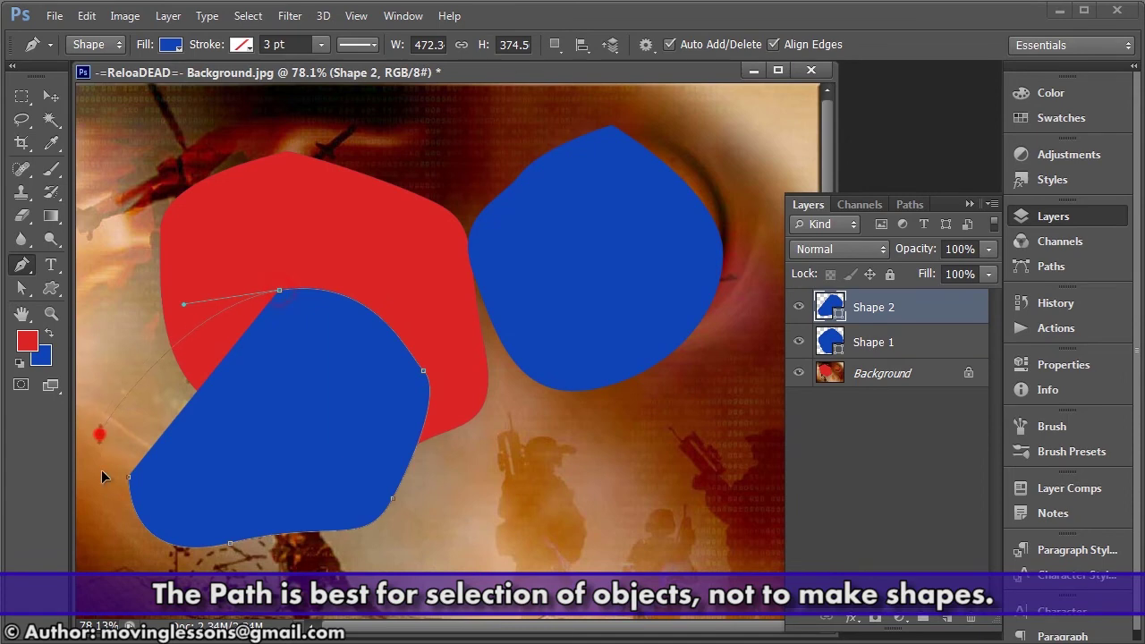
pyautogui.click(130, 479)
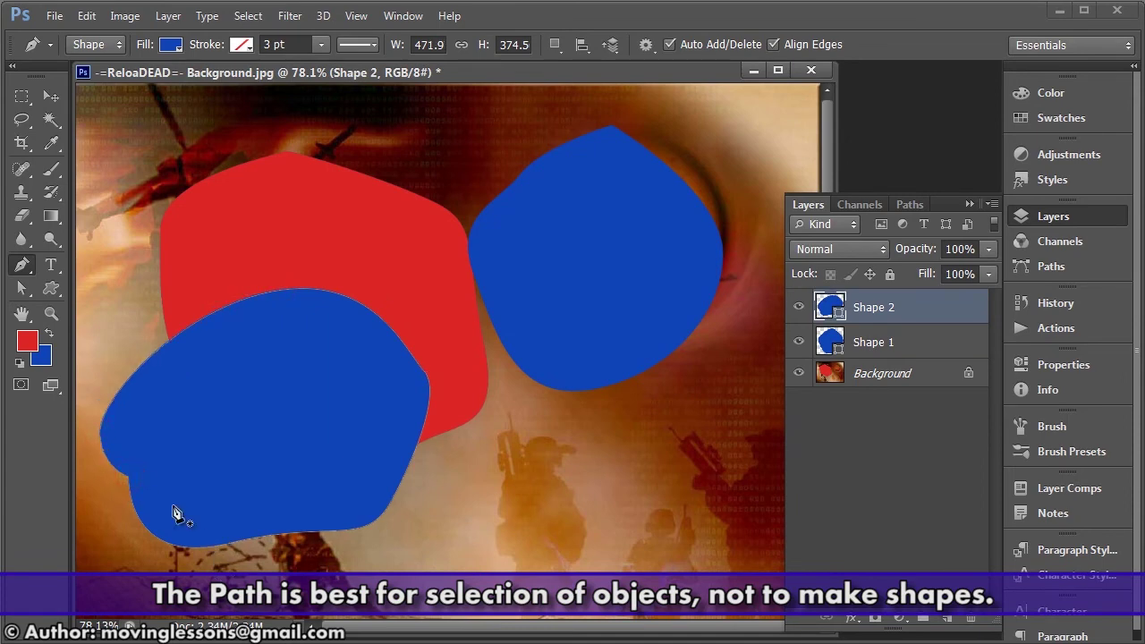
pyautogui.hotkey('alt', 'BackSpace')
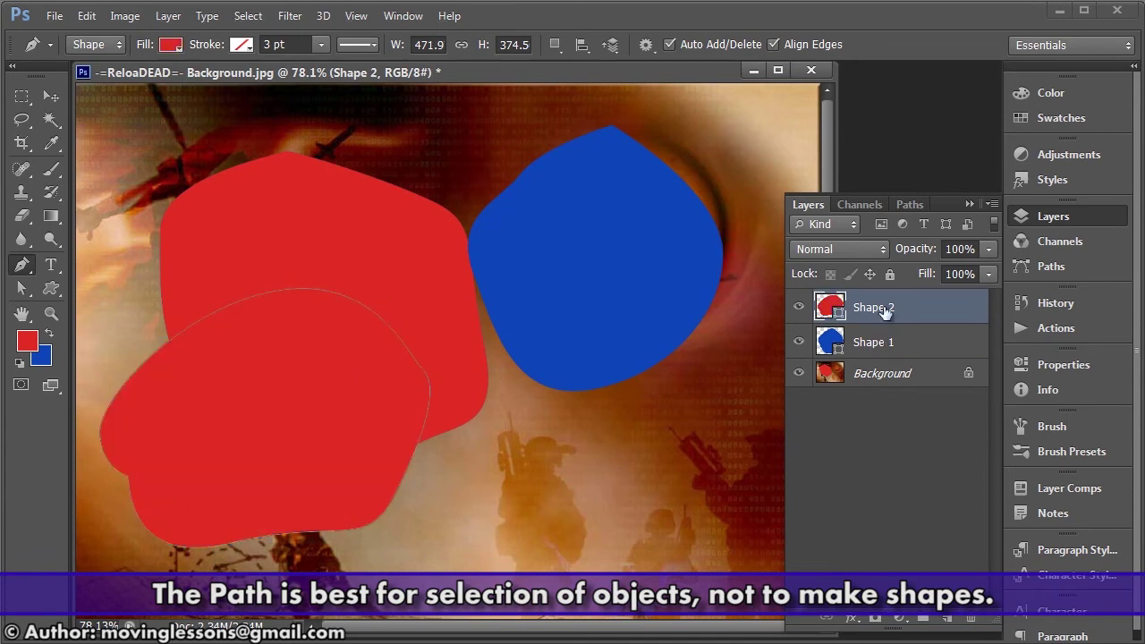
# Set Shape 2 to 56% opacity and move it over the blue shape's lower half.
pyautogui.click(989, 250)
pyautogui.click(948, 271)
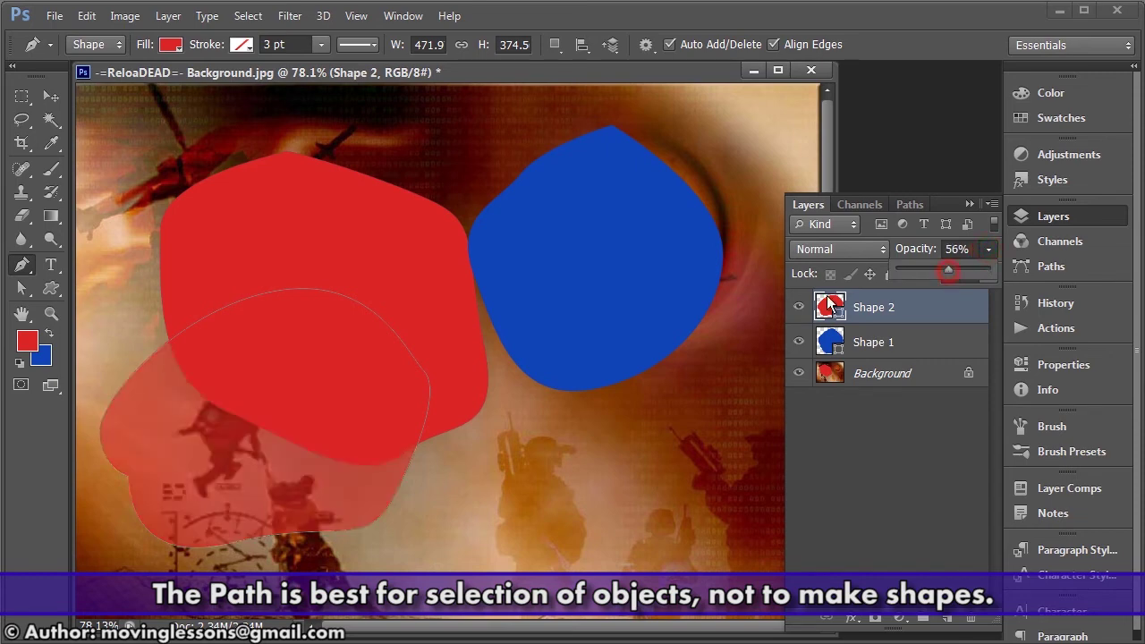
pyautogui.click(48, 95)
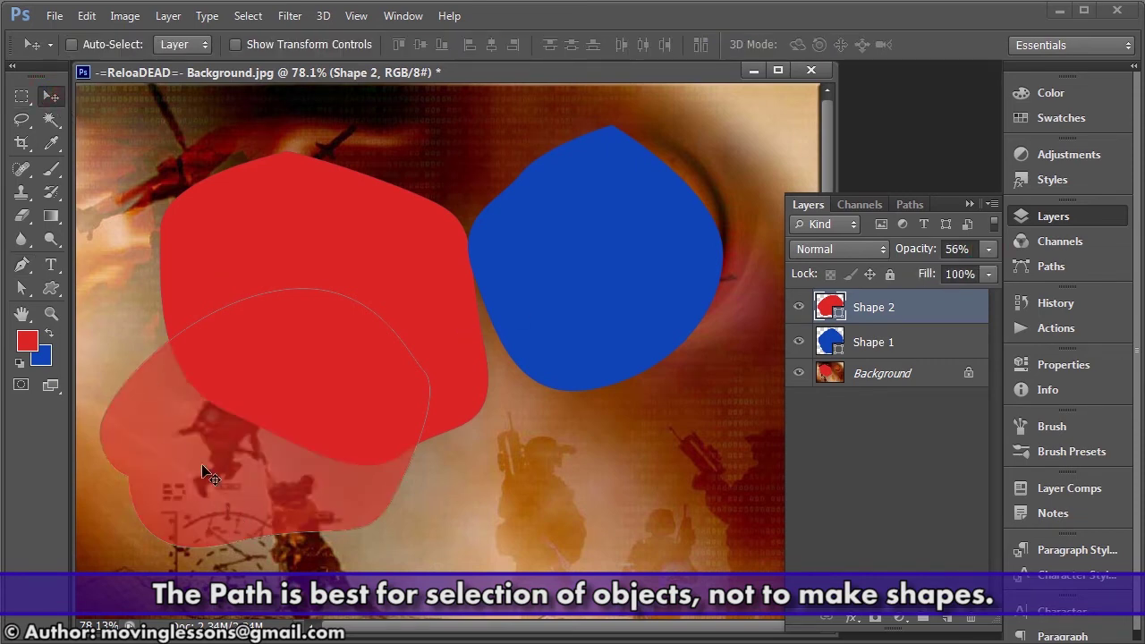
pyautogui.moveTo(209, 475); pyautogui.dragTo(576, 311)
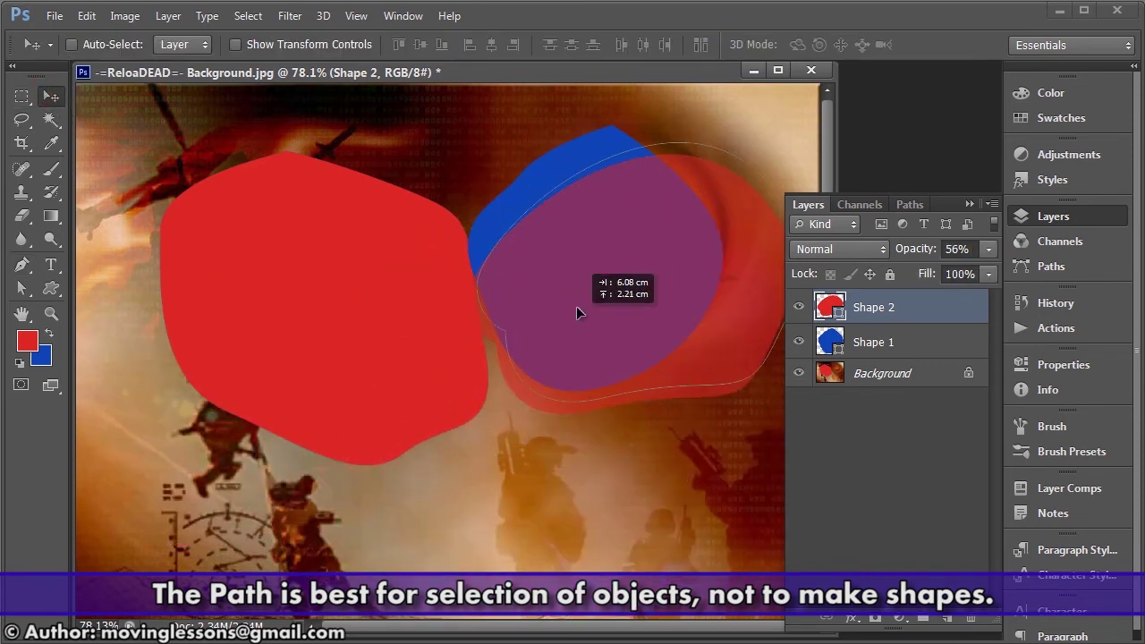
pyautogui.moveTo(577, 307); pyautogui.dragTo(523, 457)
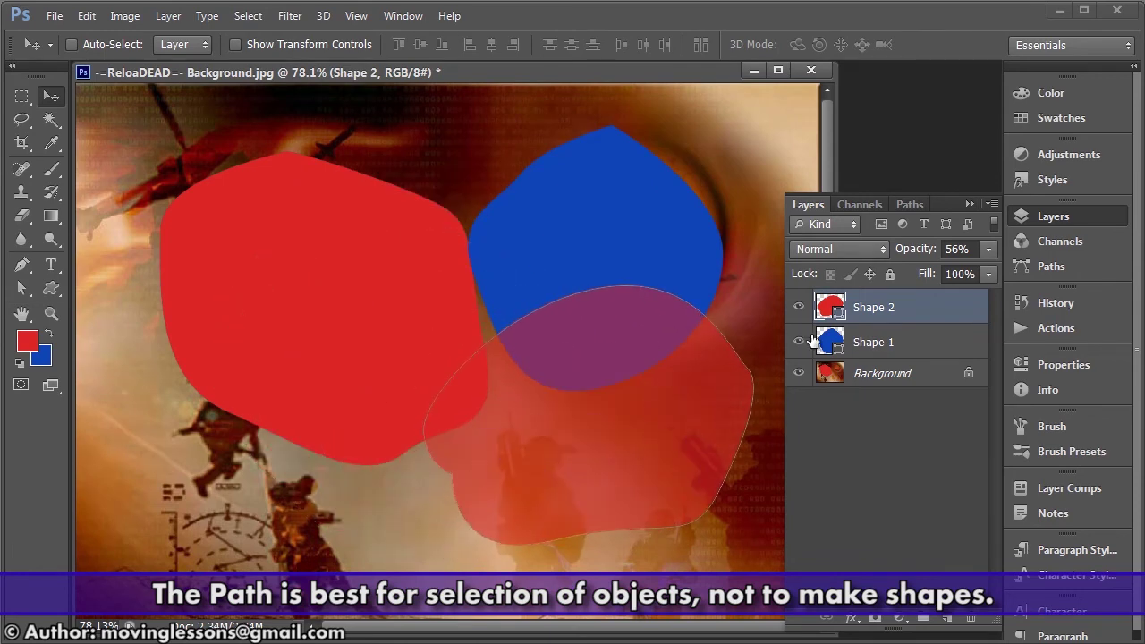
# Reorder Shape 1 and Shape 2 in the Layers panel to change which sits on top.
pyautogui.moveTo(836, 309); pyautogui.dragTo(842, 347)
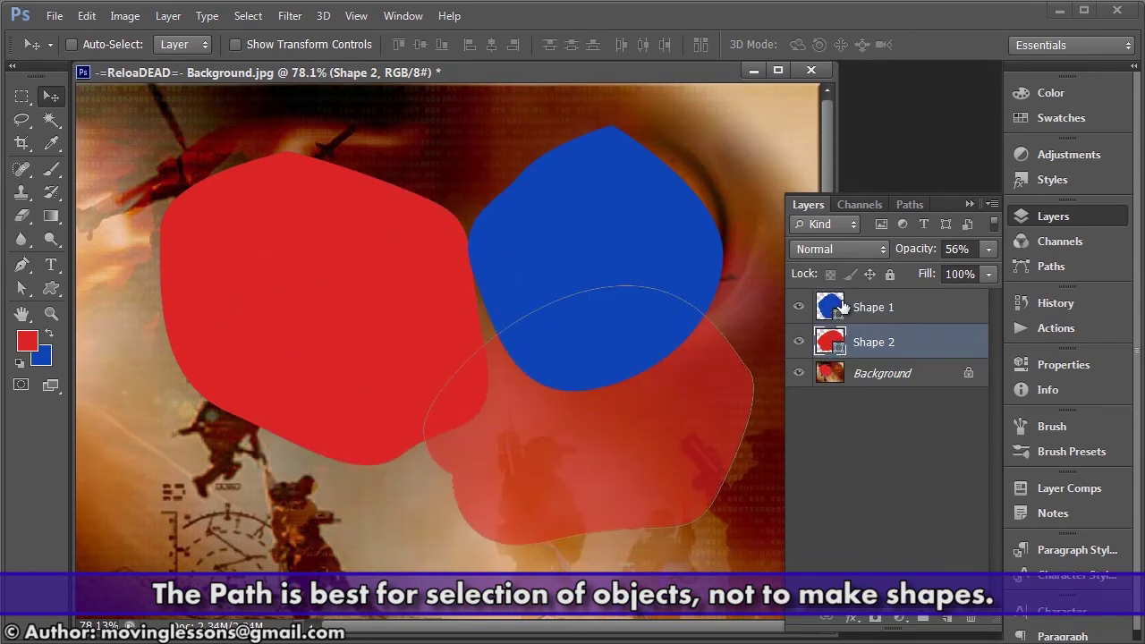
pyautogui.moveTo(832, 308); pyautogui.dragTo(832, 358)
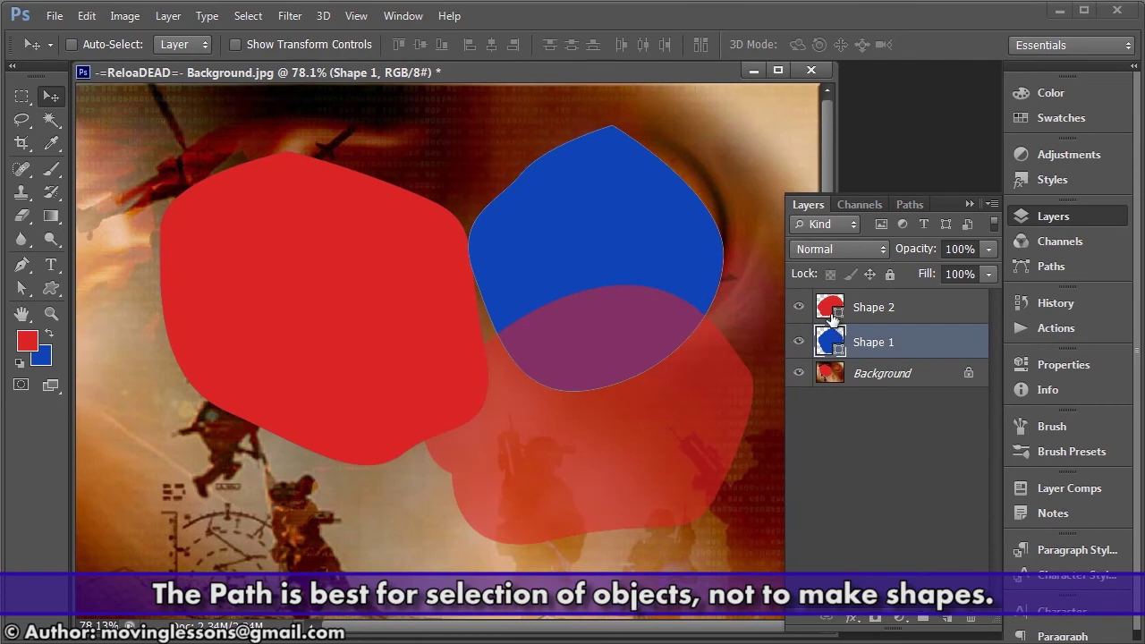
pyautogui.moveTo(830, 305); pyautogui.dragTo(837, 360)
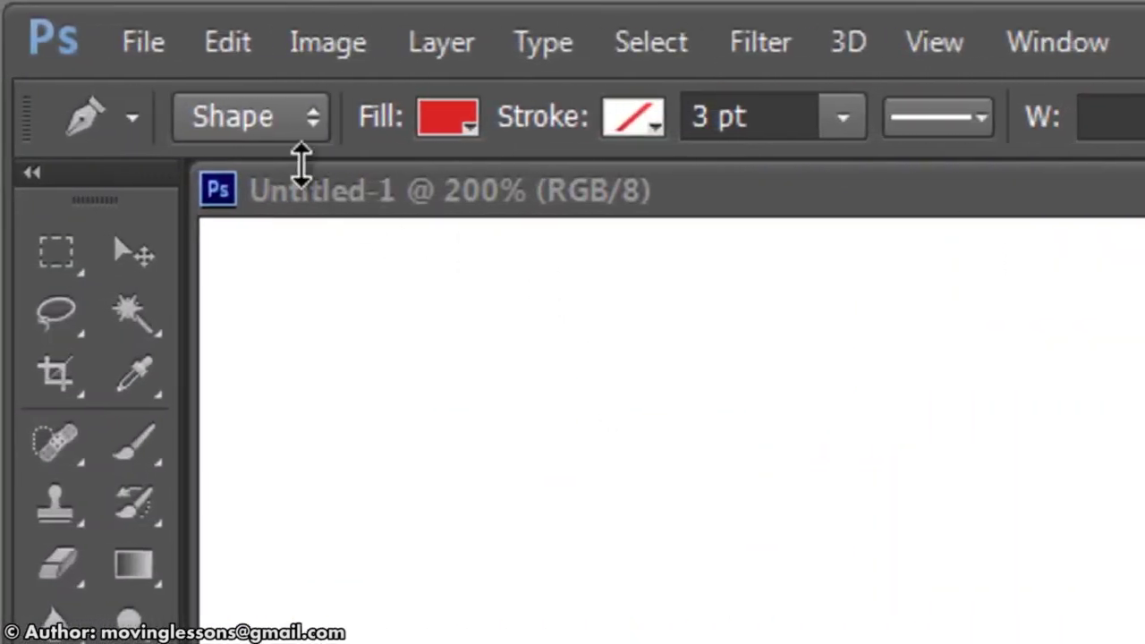
# Try Path mode, return the pen to Shape, and review its Fill and Stroke colour choices.
pyautogui.click(282, 116)
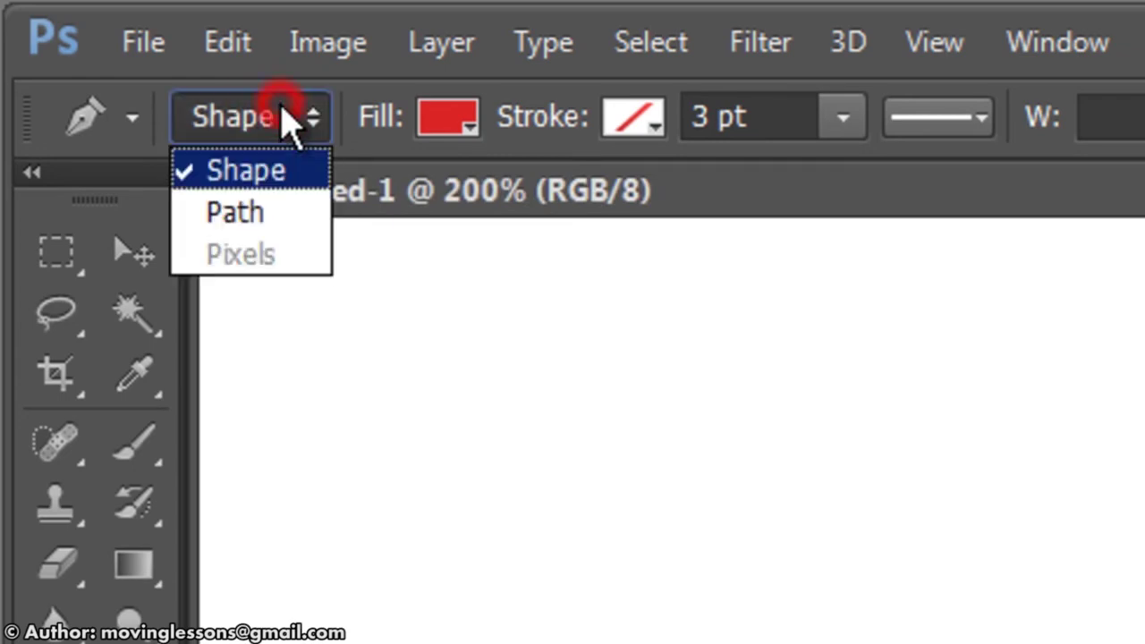
pyautogui.click(282, 214)
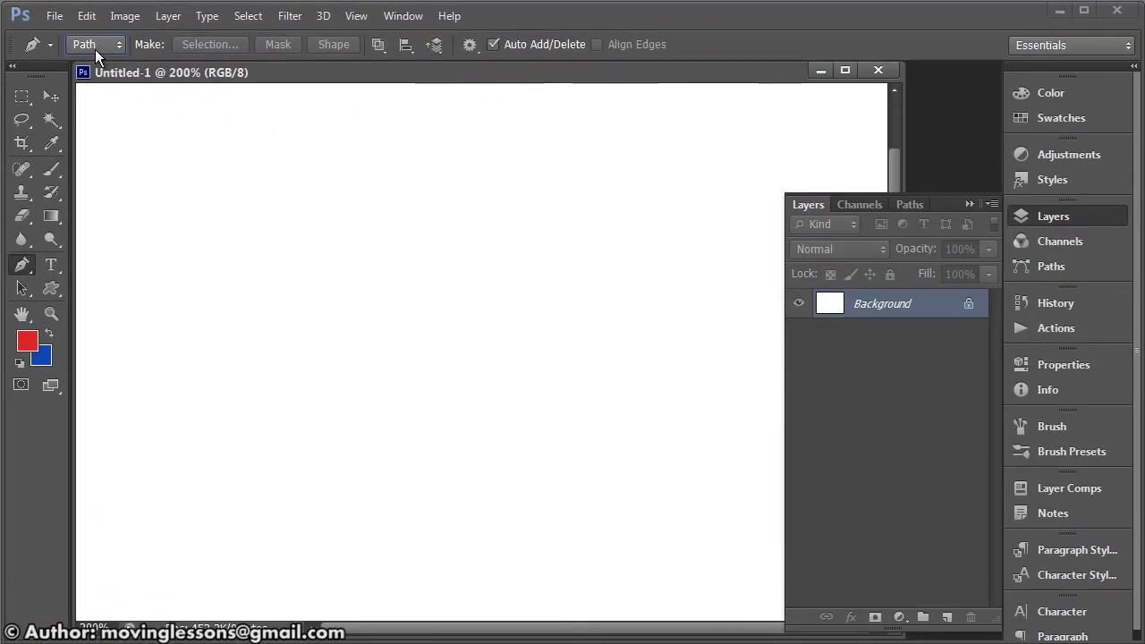
pyautogui.click(95, 45)
pyautogui.click(174, 47)
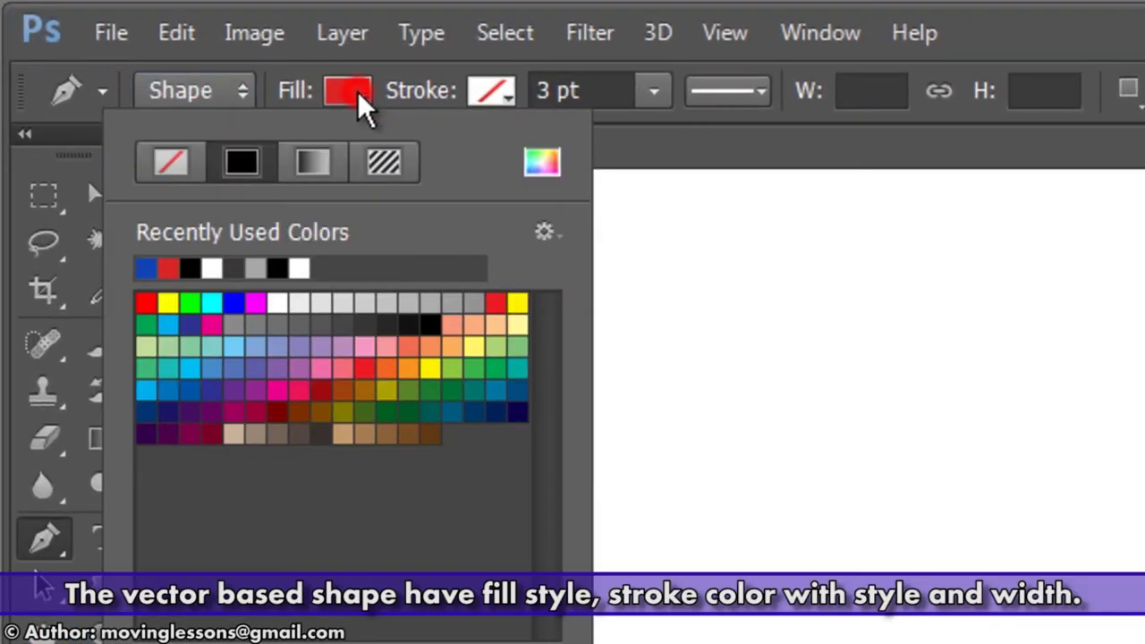
pyautogui.click(360, 95)
pyautogui.click(506, 90)
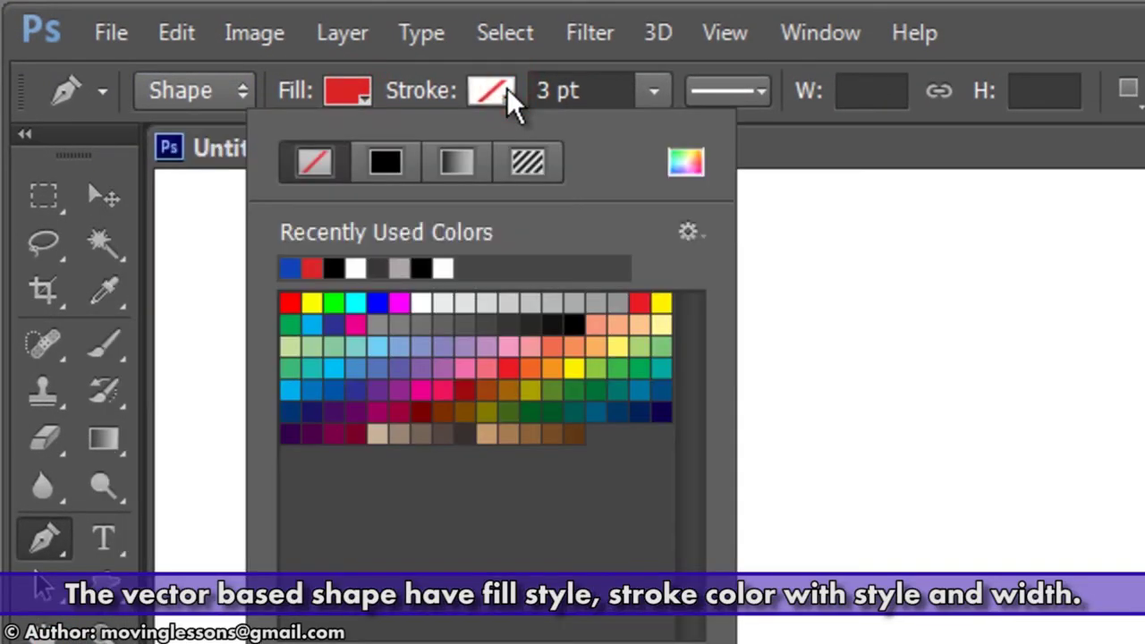
pyautogui.click(506, 87)
# Review the stroke width and stroke style options, then set the pen tool mode to Path.
pyautogui.click(647, 90)
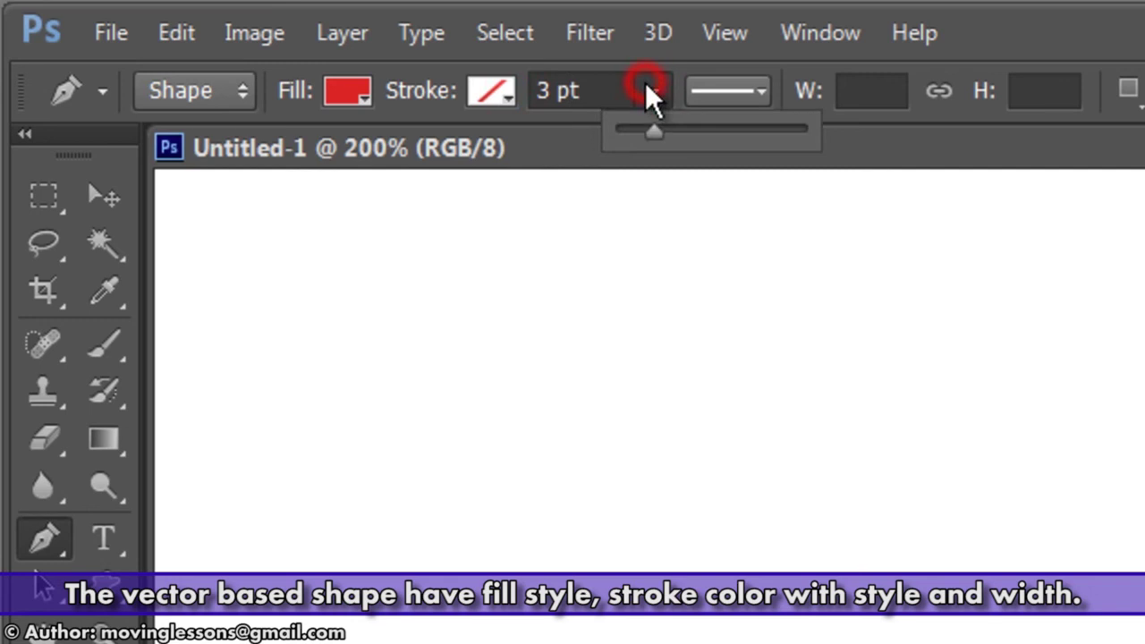
pyautogui.click(647, 89)
pyautogui.click(751, 89)
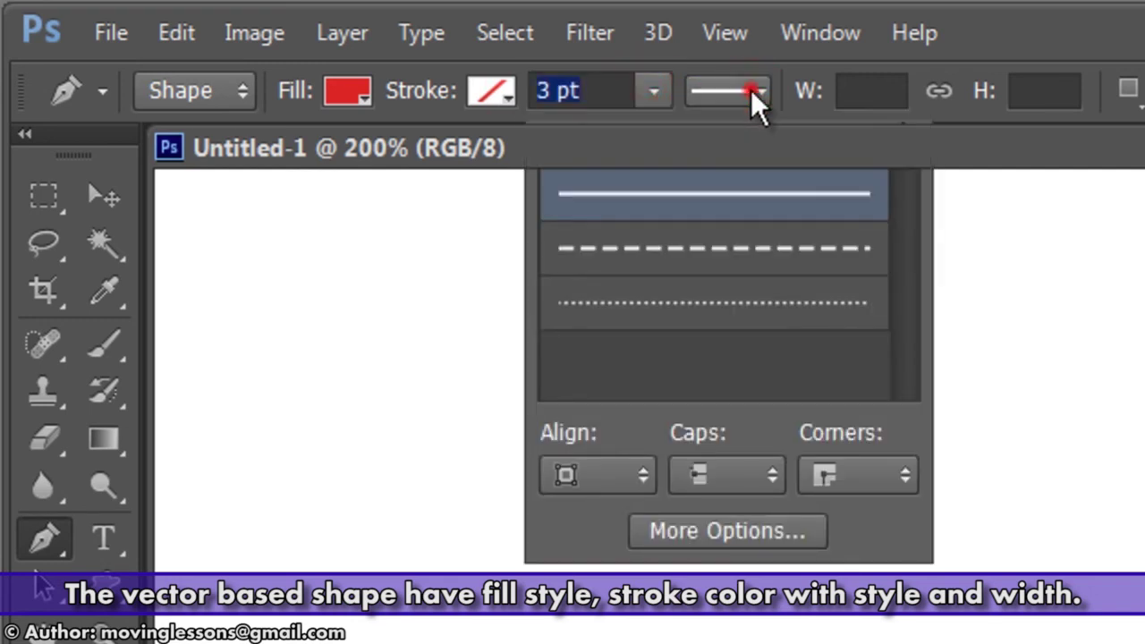
pyautogui.click(751, 90)
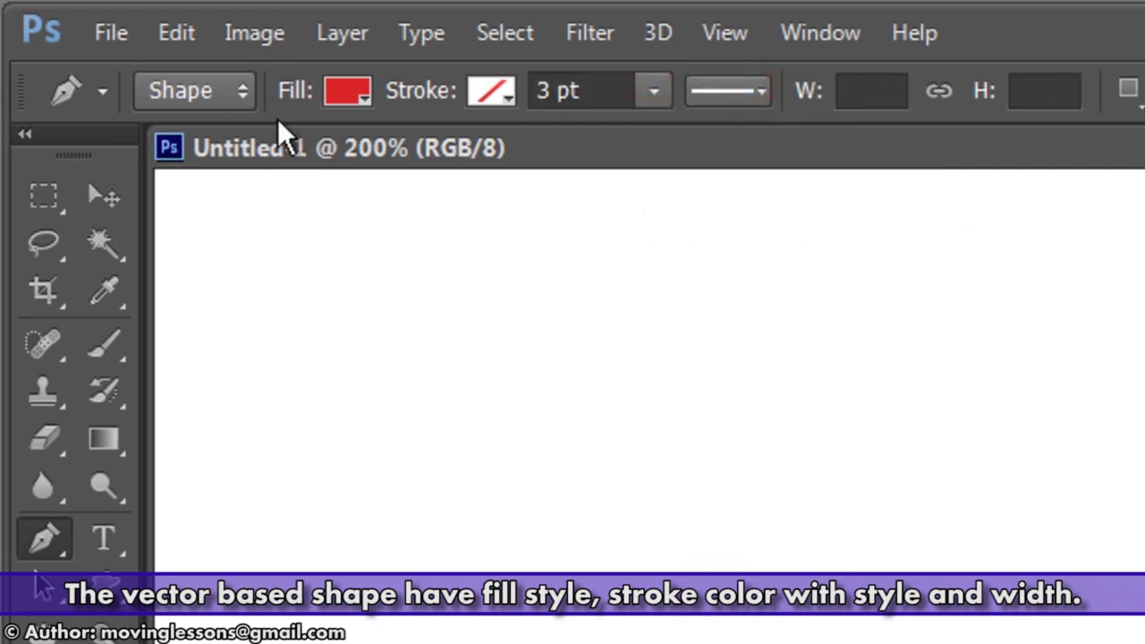
pyautogui.click(212, 93)
pyautogui.click(200, 158)
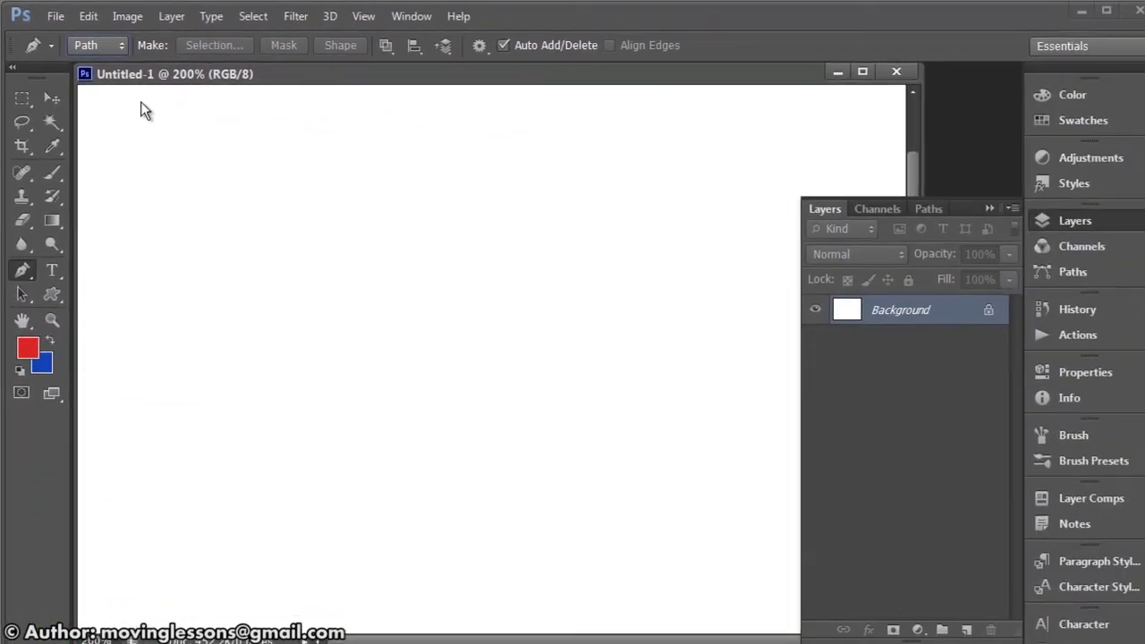
# Draw a first closed curvy path with the pen on the canvas.
pyautogui.click(217, 156)
pyautogui.moveTo(162, 233); pyautogui.dragTo(141, 306)
pyautogui.moveTo(187, 405); pyautogui.dragTo(360, 462)
pyautogui.moveTo(499, 412); pyautogui.dragTo(523, 305)
pyautogui.moveTo(477, 193); pyautogui.dragTo(318, 163)
pyautogui.click(217, 156)
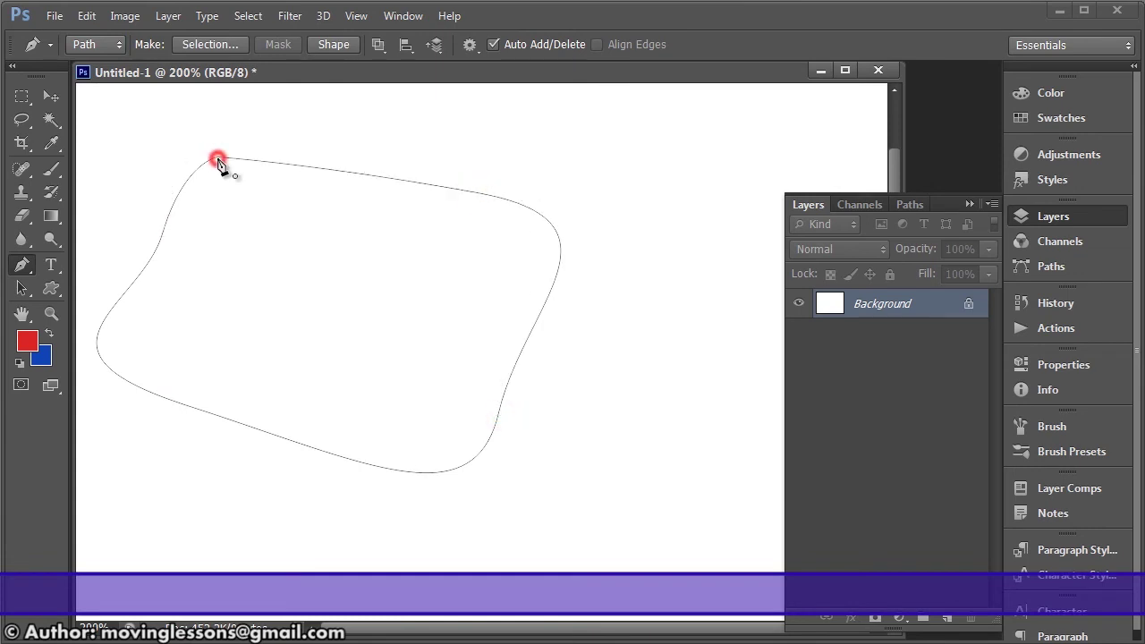
# Draw a second closed curvy path overlapping the first one.
pyautogui.click(402, 123)
pyautogui.moveTo(330, 280); pyautogui.dragTo(373, 332)
pyautogui.moveTo(515, 389); pyautogui.dragTo(606, 378)
pyautogui.moveTo(670, 221); pyautogui.dragTo(657, 173)
pyautogui.moveTo(552, 112); pyautogui.dragTo(460, 120)
pyautogui.click(402, 122)
# Draw a small closed inner path where the two outlines overlap.
pyautogui.click(375, 219)
pyautogui.moveTo(393, 300)
pyautogui.mouseDown()
pyautogui.moveTo(412, 316)
pyautogui.moveTo(504, 279)
pyautogui.mouseUp()
pyautogui.click(498, 237)
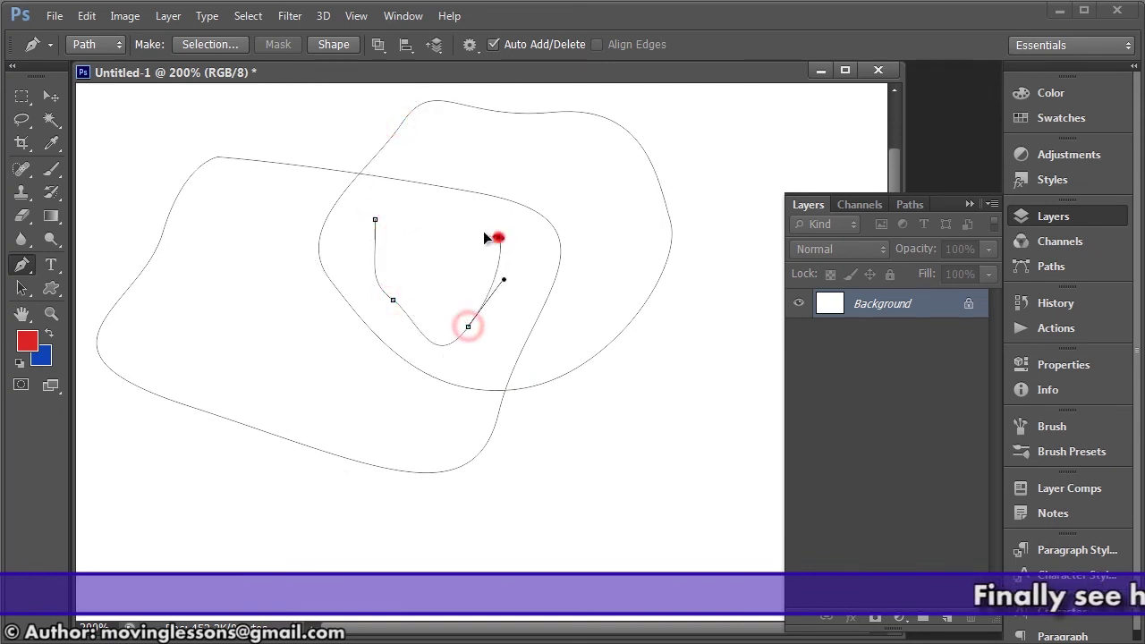
pyautogui.click(374, 219)
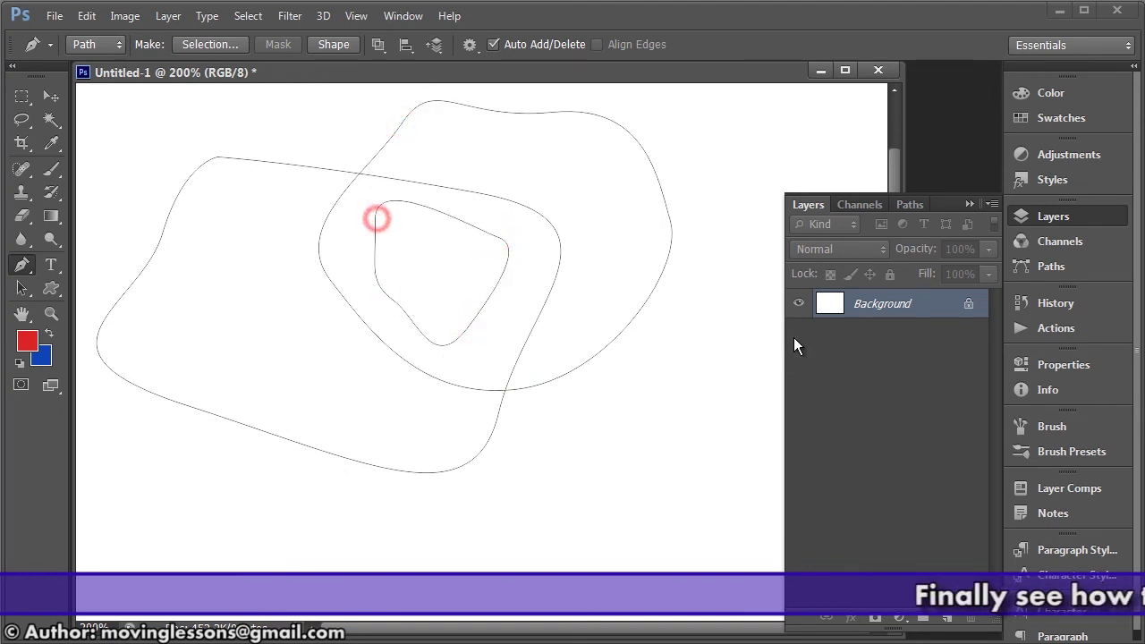
# Load the Work Path as a selection and fill it red, then deselect and refill the canvas blue.
pyautogui.click(910, 209)
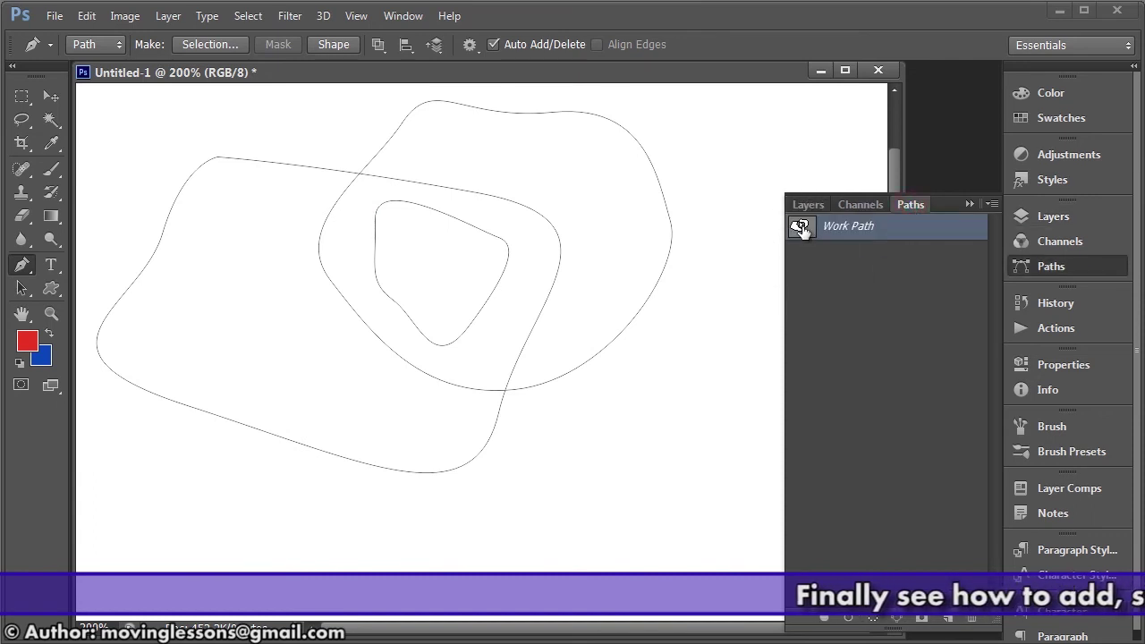
pyautogui.press('alt')
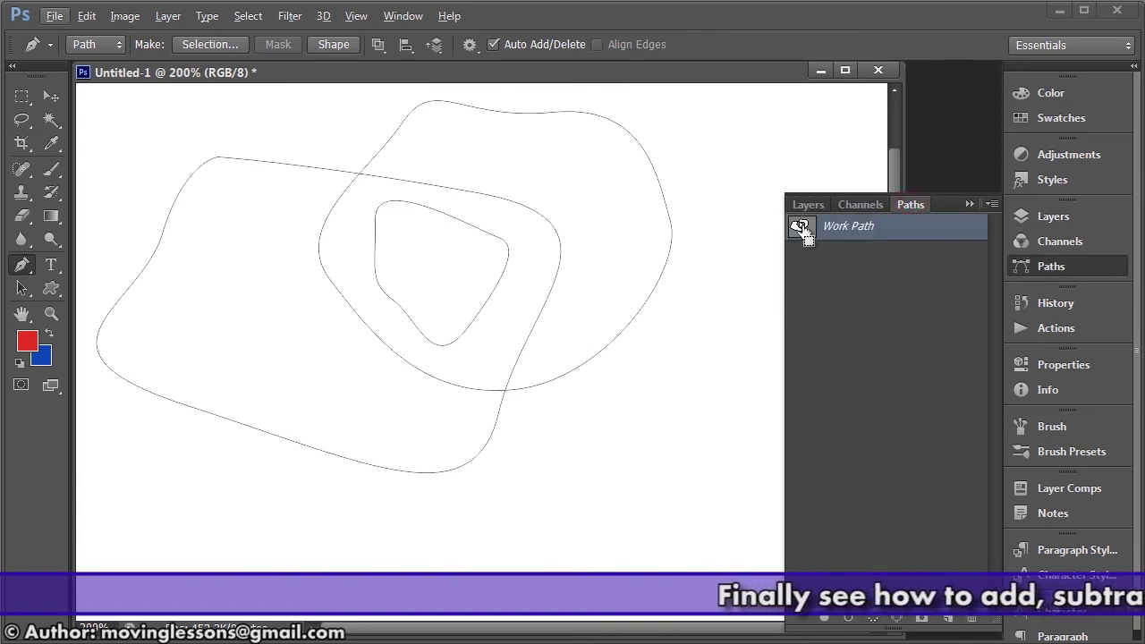
pyautogui.keyDown('ctrl'); pyautogui.click(801, 229); pyautogui.keyUp('ctrl')
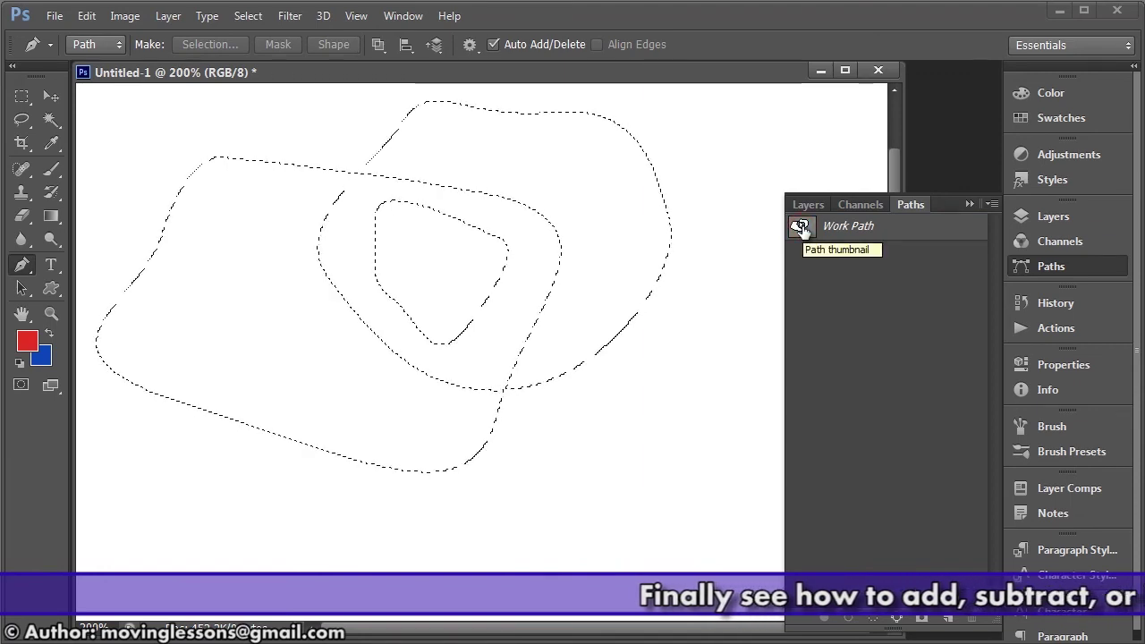
pyautogui.hotkey('alt', 'BackSpace')
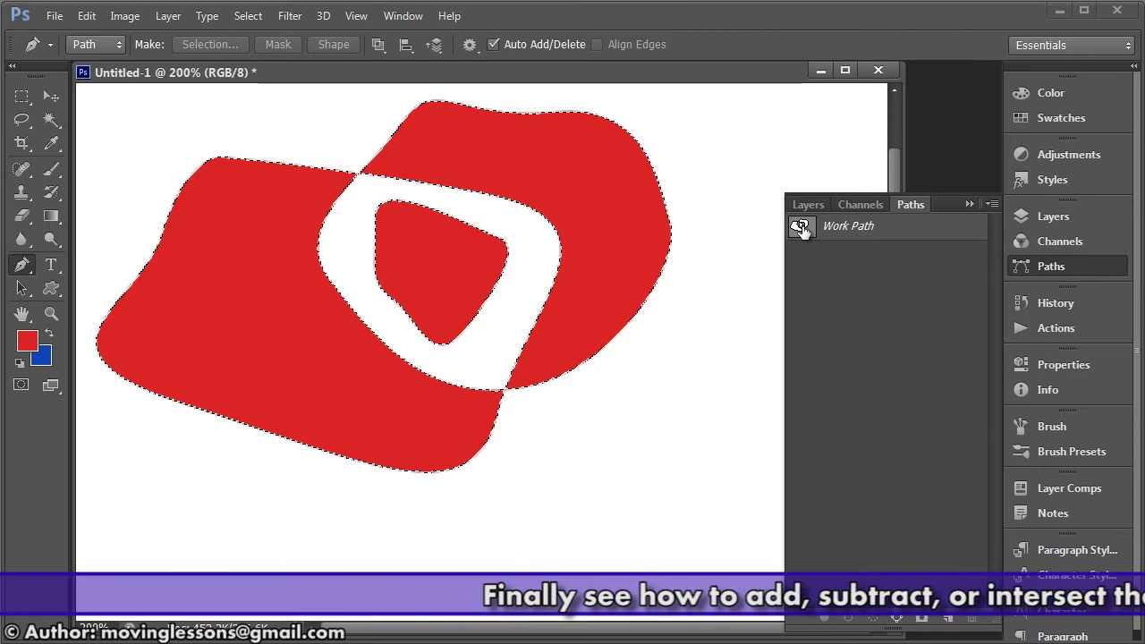
pyautogui.hotkey('ctrl', 'd')
pyautogui.hotkey('ctrl', 'BackSpace')
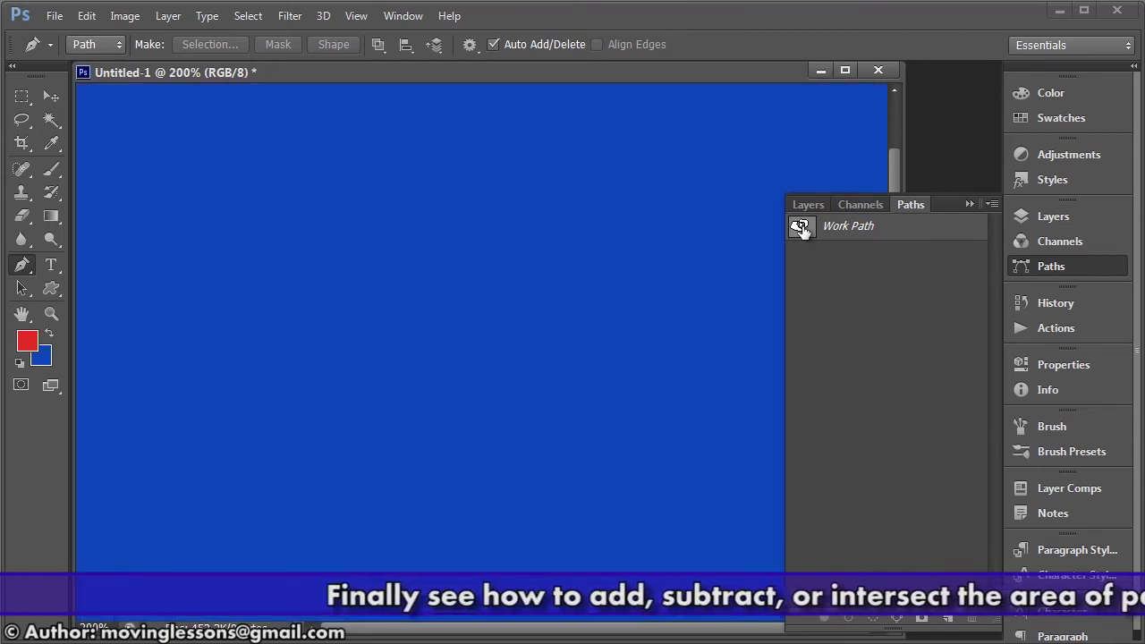
# With the Path Selection Tool, set the inner and upper paths to Combine Shapes.
pyautogui.click(801, 227)
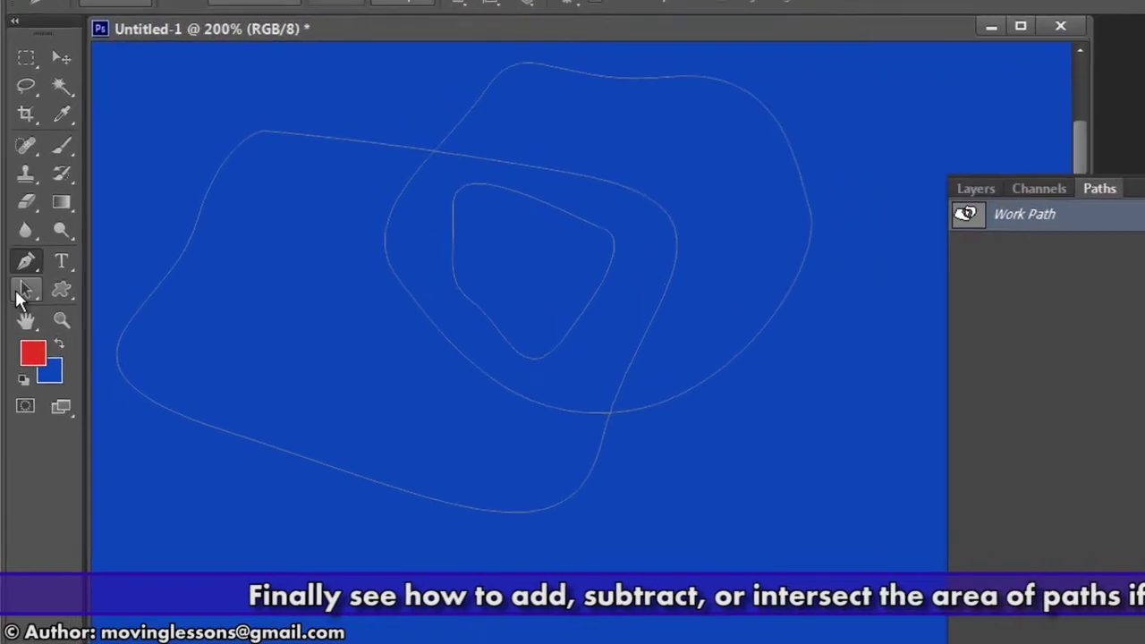
pyautogui.click(23, 288)
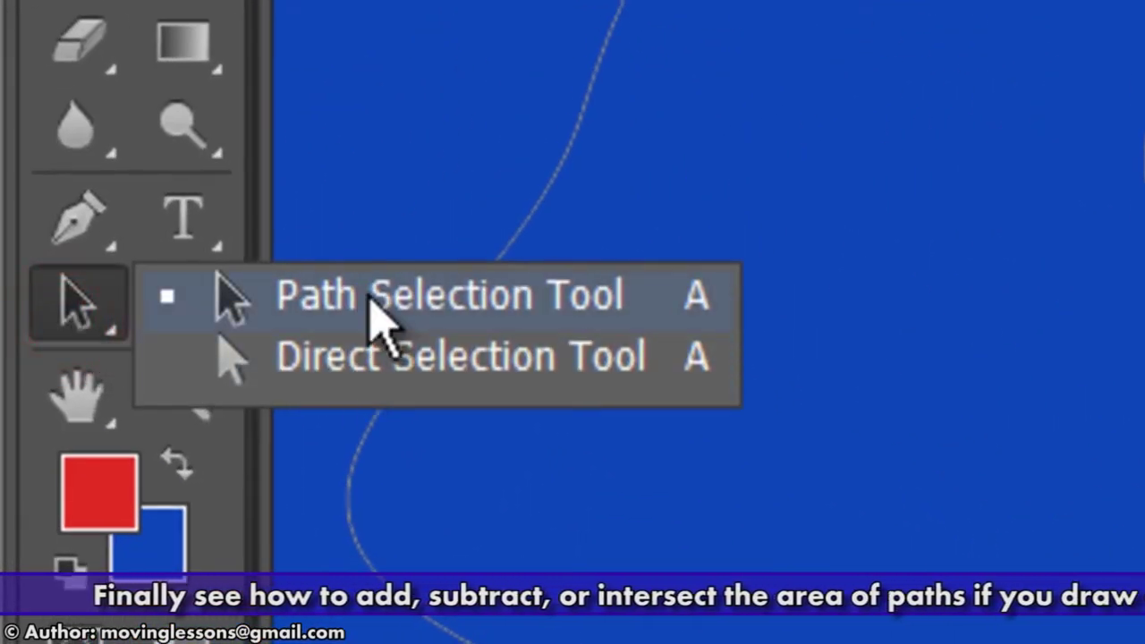
pyautogui.click(376, 295)
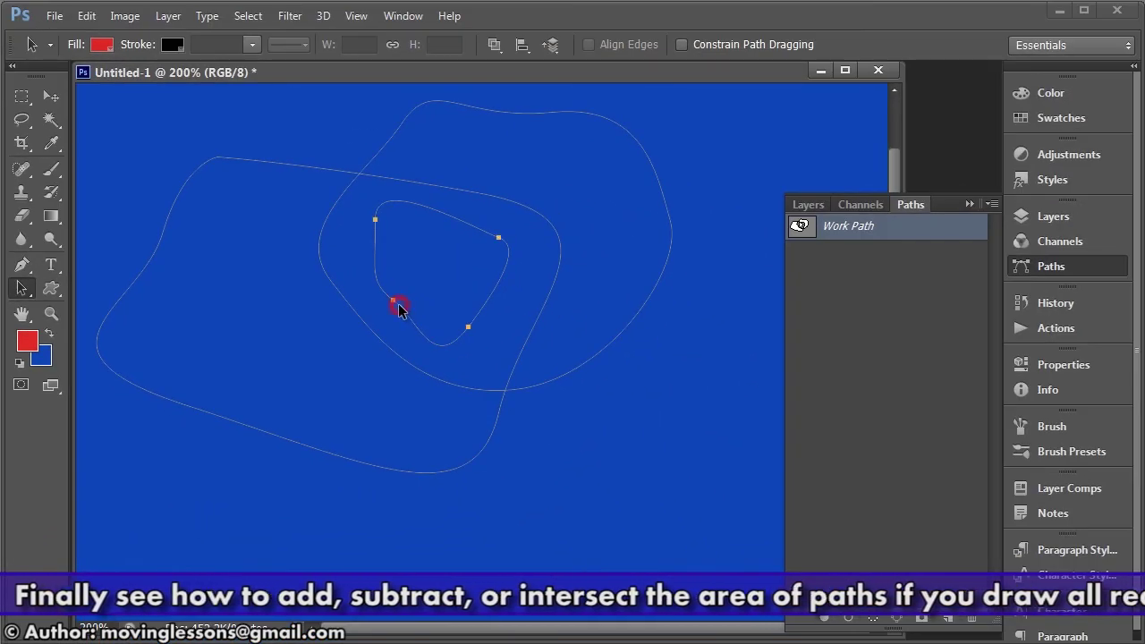
pyautogui.click(495, 45)
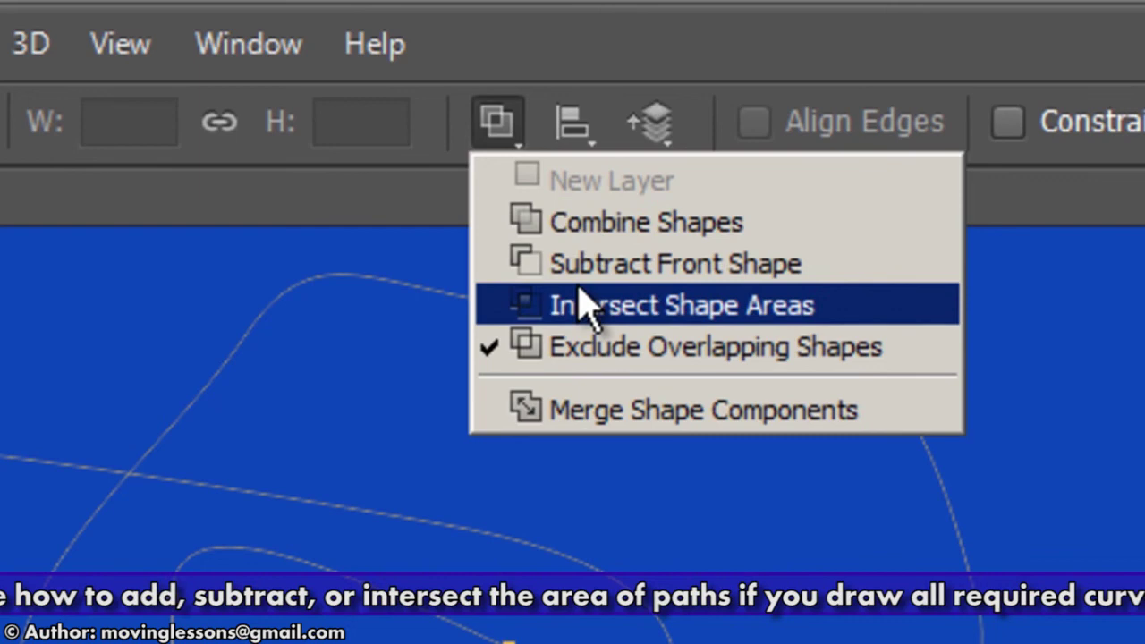
pyautogui.click(614, 223)
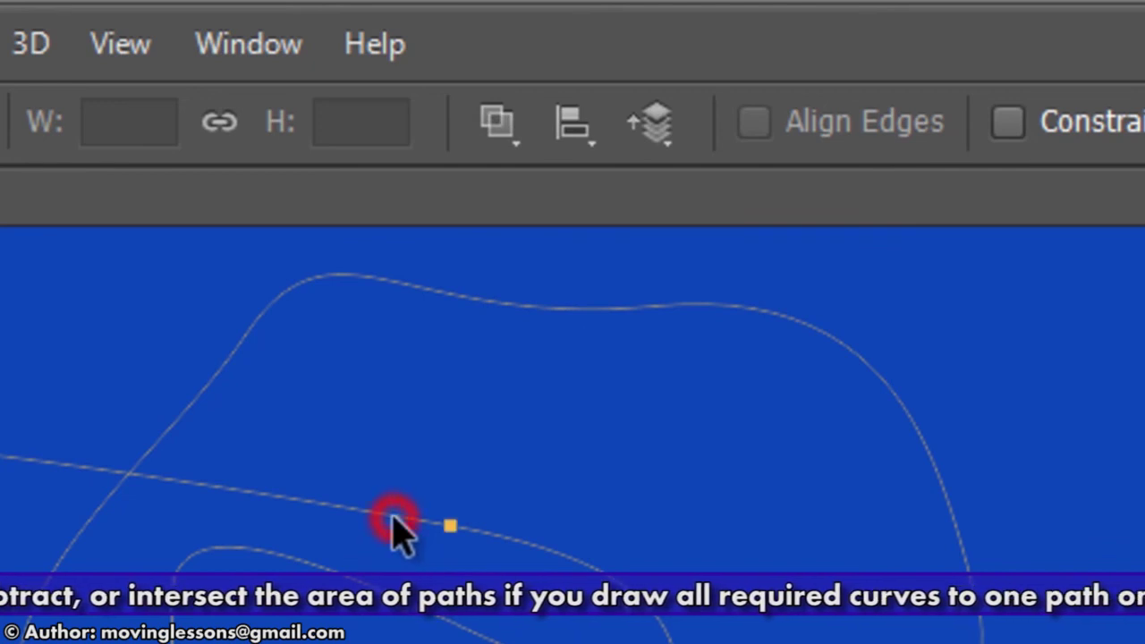
pyautogui.click(496, 124)
pyautogui.click(524, 226)
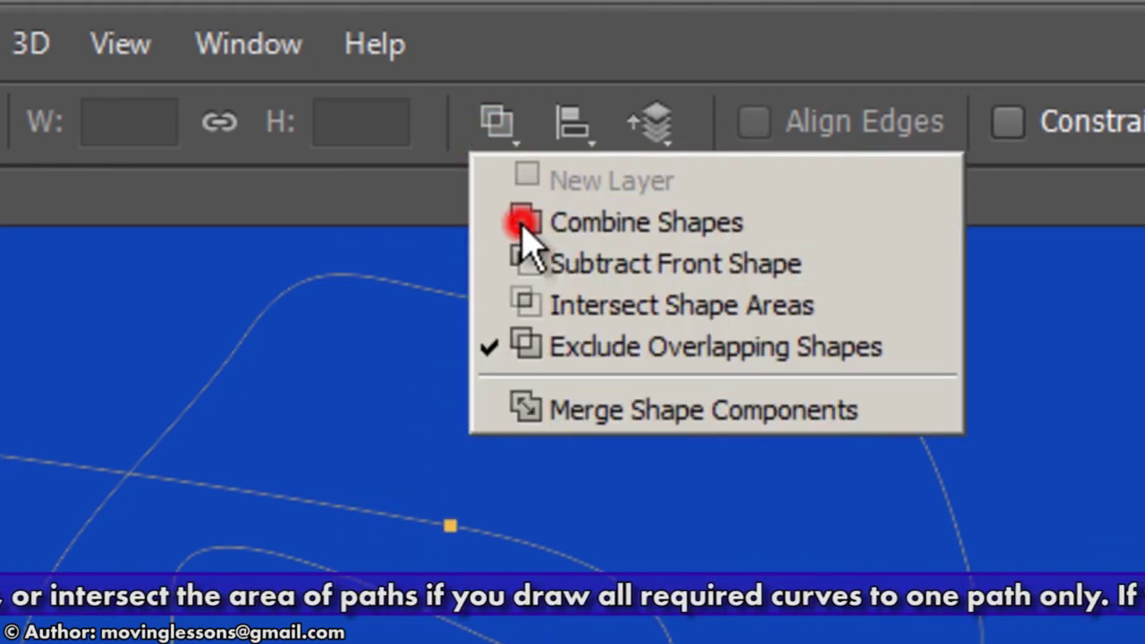
pyautogui.click(495, 302)
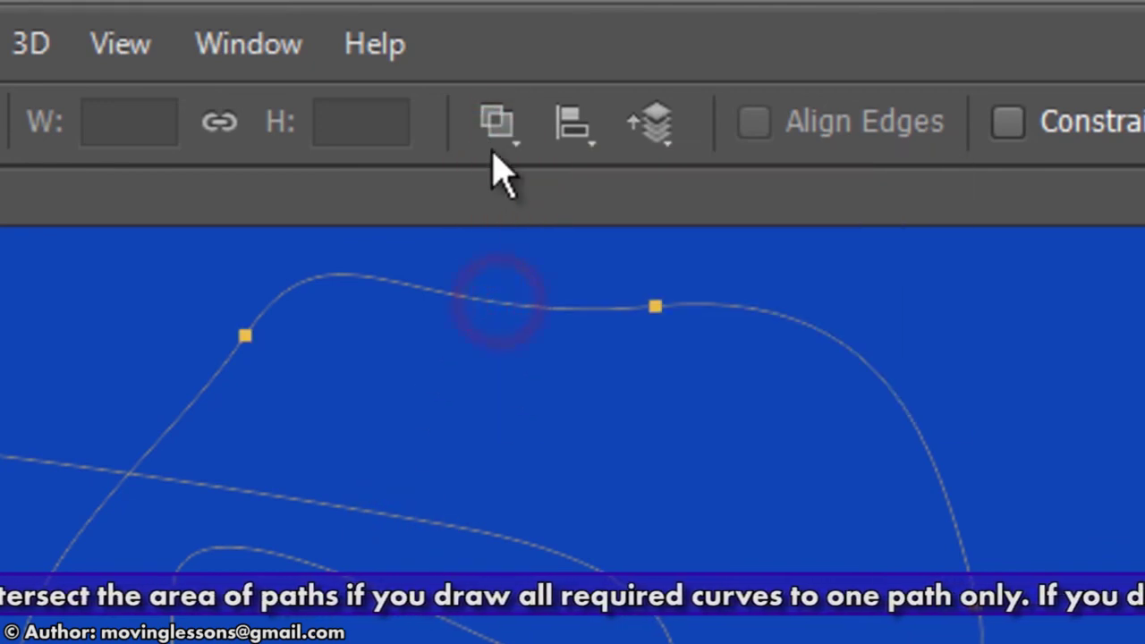
pyautogui.click(496, 124)
pyautogui.click(521, 221)
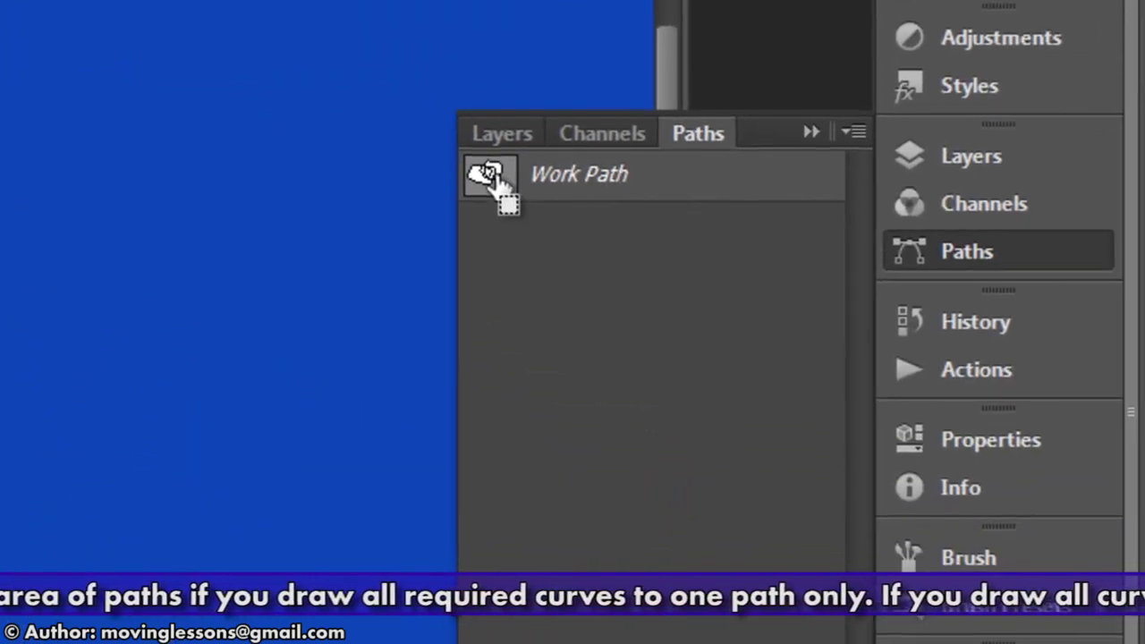
# Load the Work Path as a selection, fill the merged area red, then deselect and undo the fill.
pyautogui.keyDown('ctrl'); pyautogui.click(488, 175); pyautogui.keyUp('ctrl')
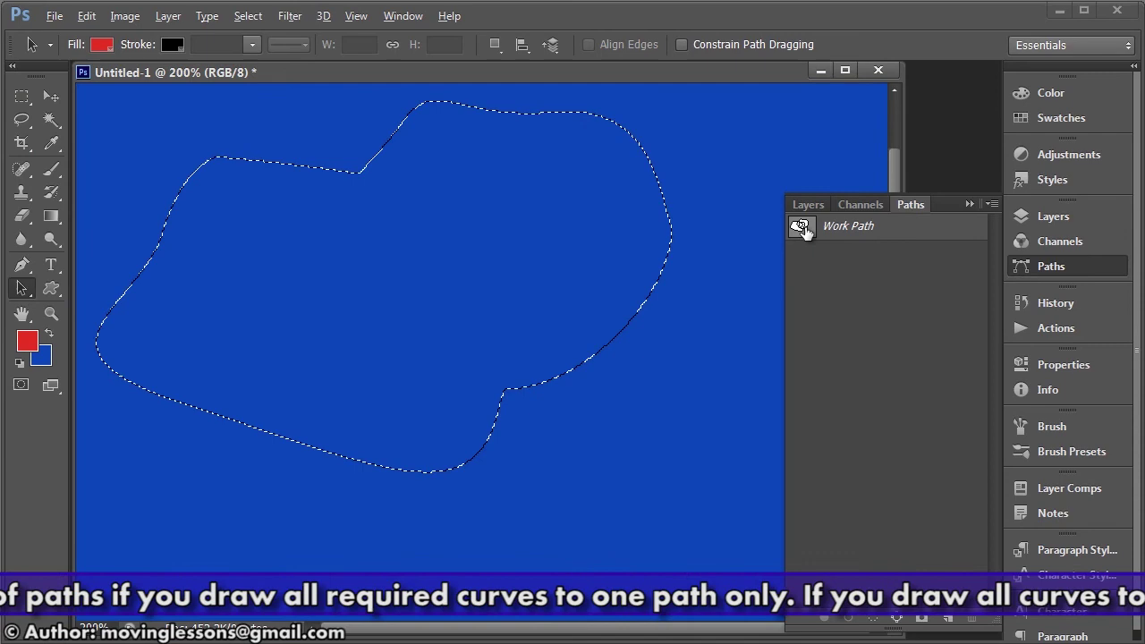
pyautogui.hotkey('alt', 'BackSpace')
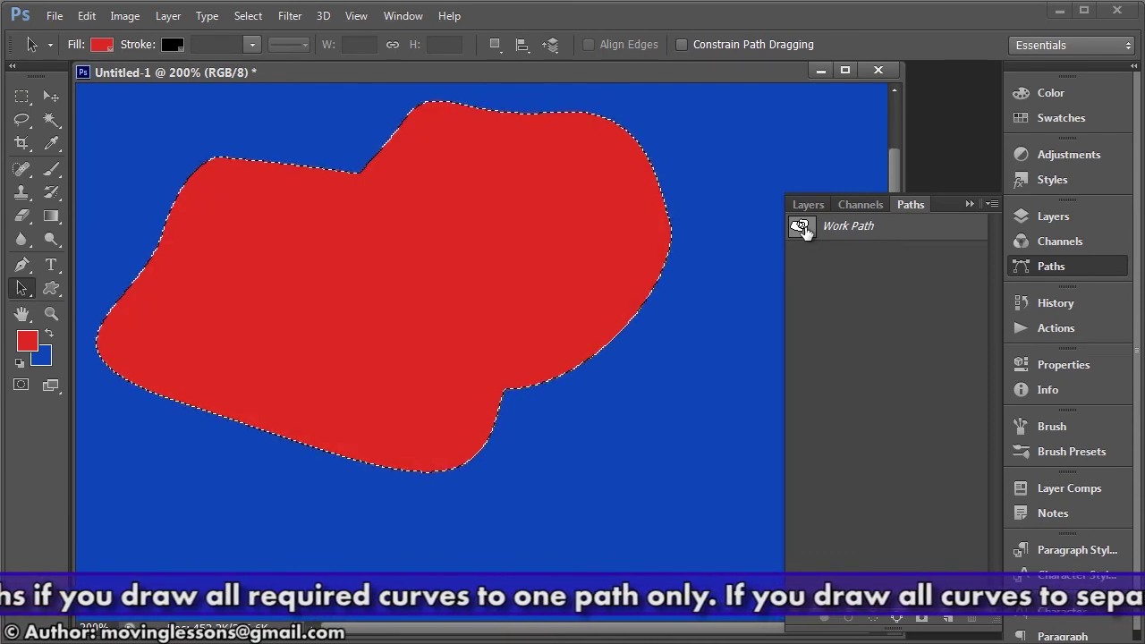
pyautogui.moveTo(802, 230); pyautogui.dragTo(808, 234)
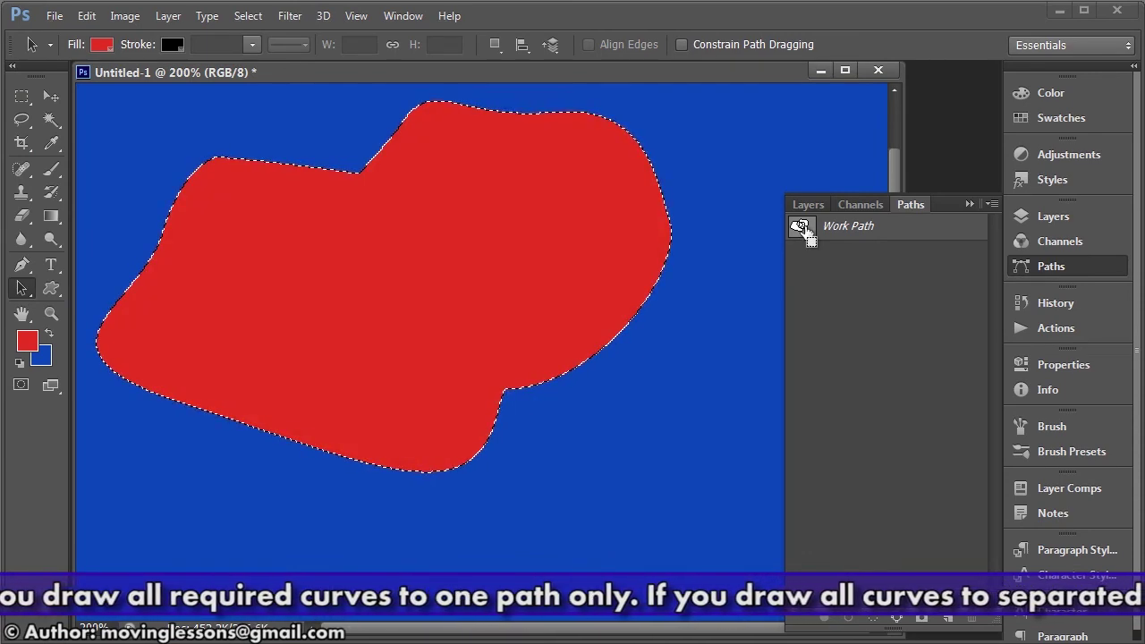
pyautogui.hotkey('ctrl', 'd')
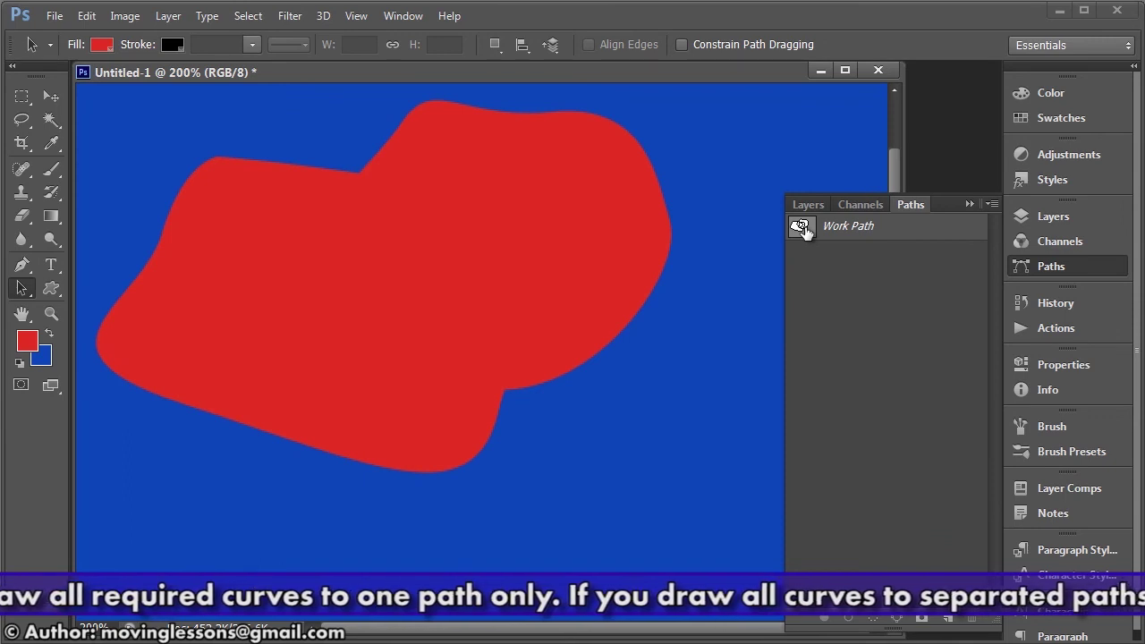
pyautogui.hotkey('ctrl', 'z')
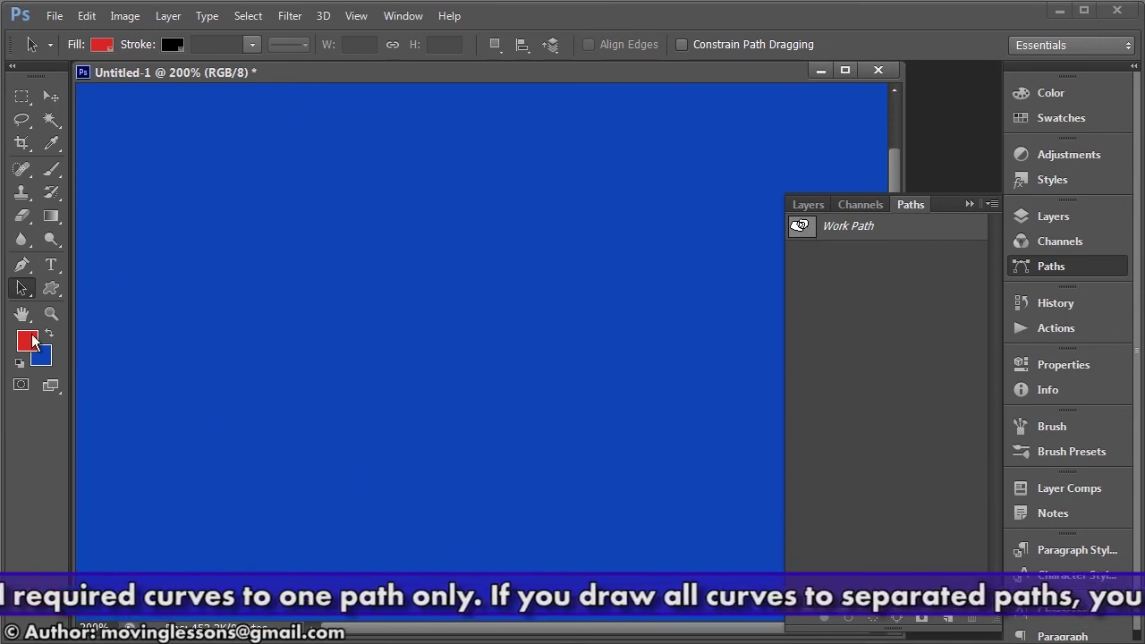
# Delete the small inner path and set the upper path to Subtract Front Shape.
pyautogui.click(821, 230)
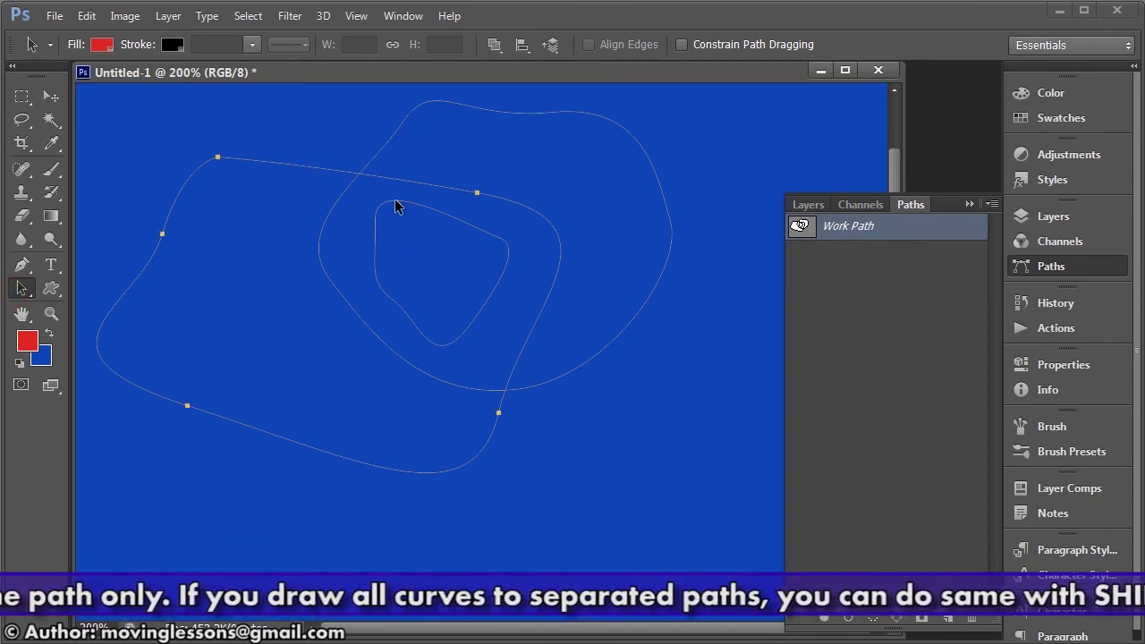
pyautogui.press('Delete')
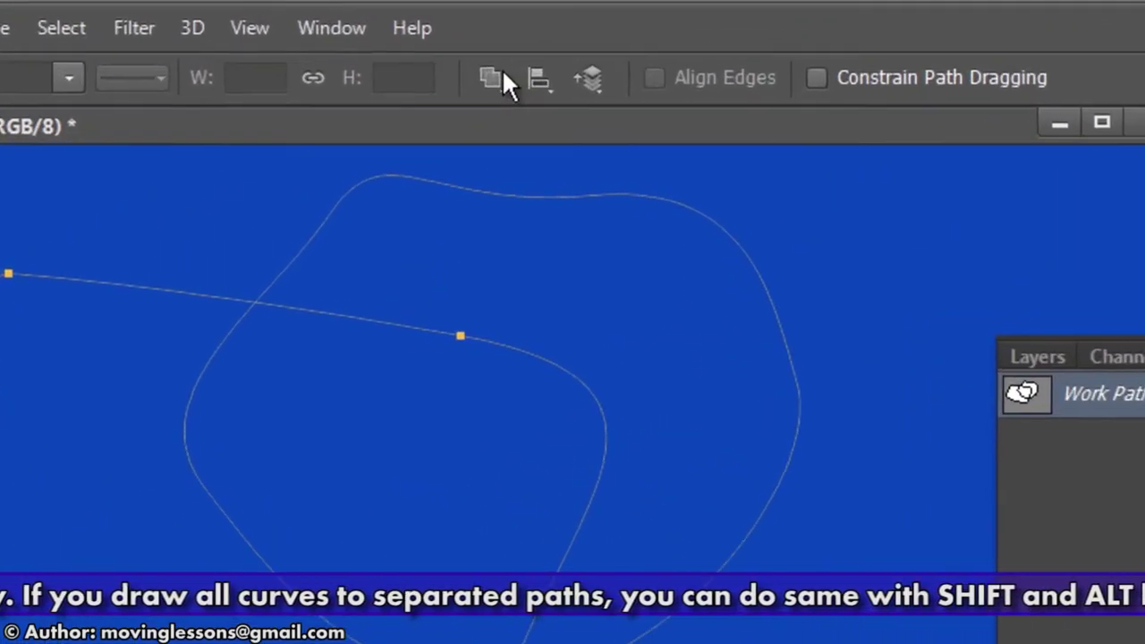
pyautogui.click(496, 43)
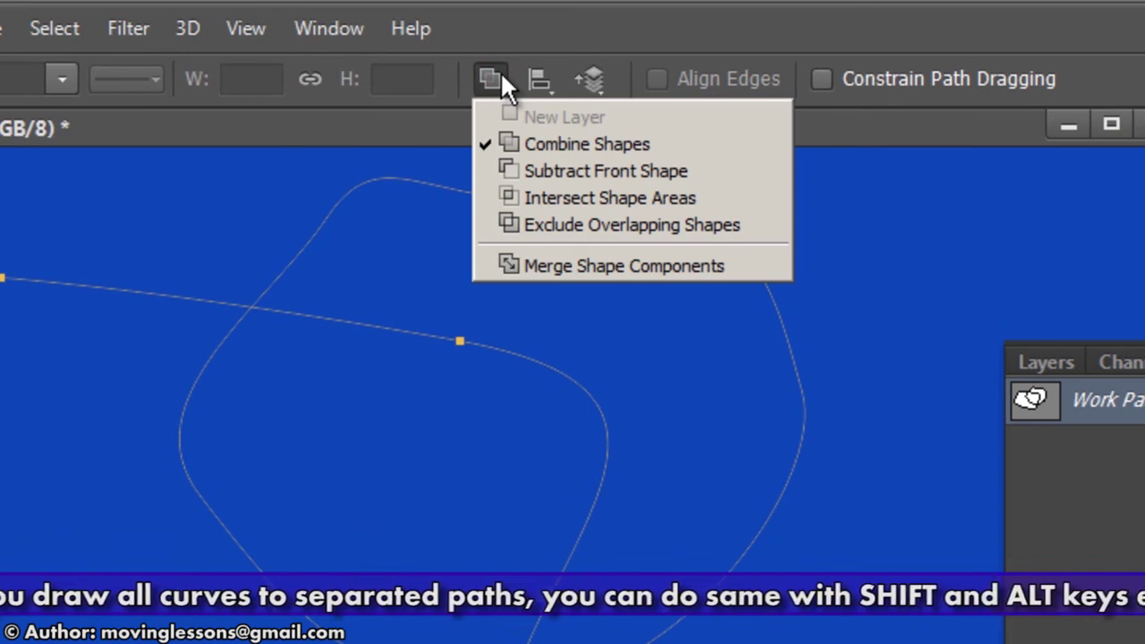
pyautogui.click(499, 77)
pyautogui.click(473, 191)
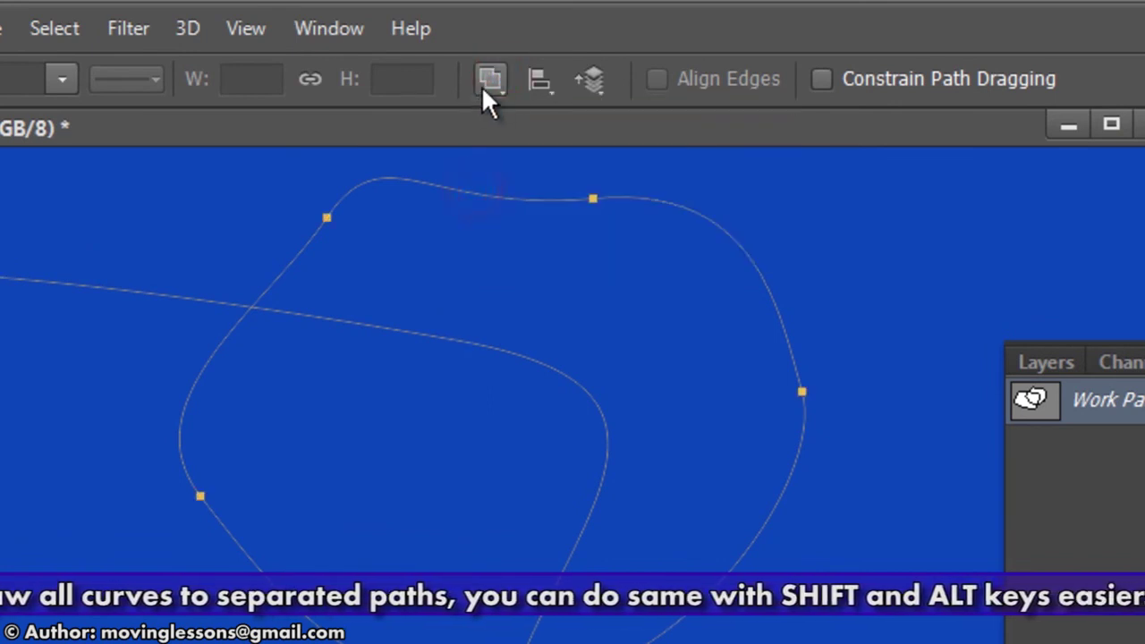
pyautogui.click(488, 78)
pyautogui.click(523, 170)
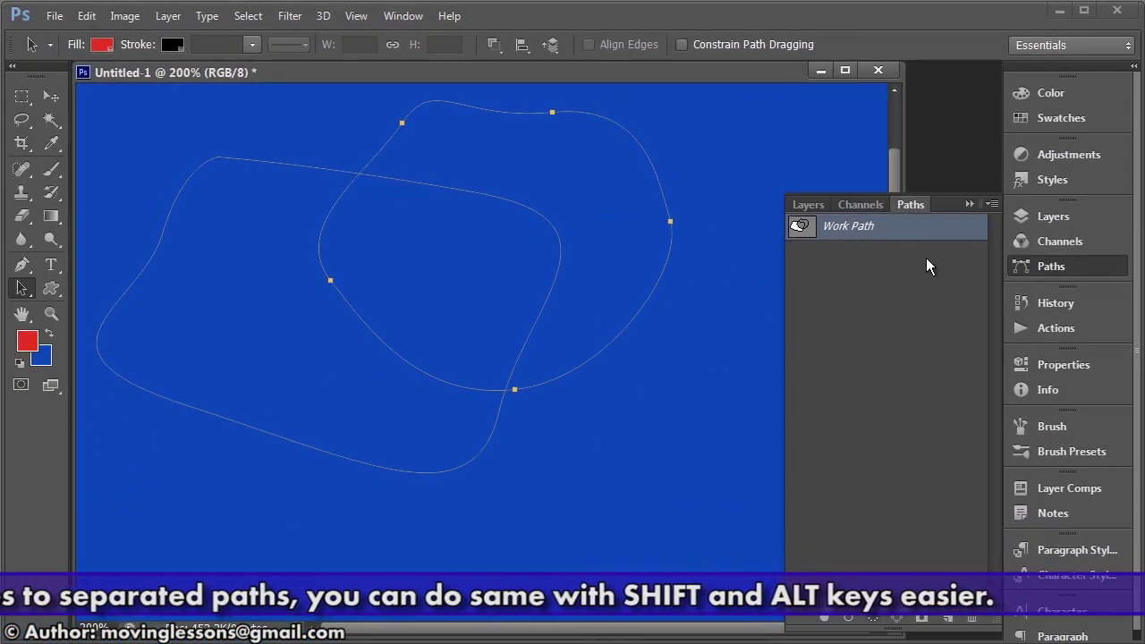
# Load the Work Path as a selection, fill it red, then deselect and undo the fill.
pyautogui.moveTo(859, 236); pyautogui.dragTo(817, 231)
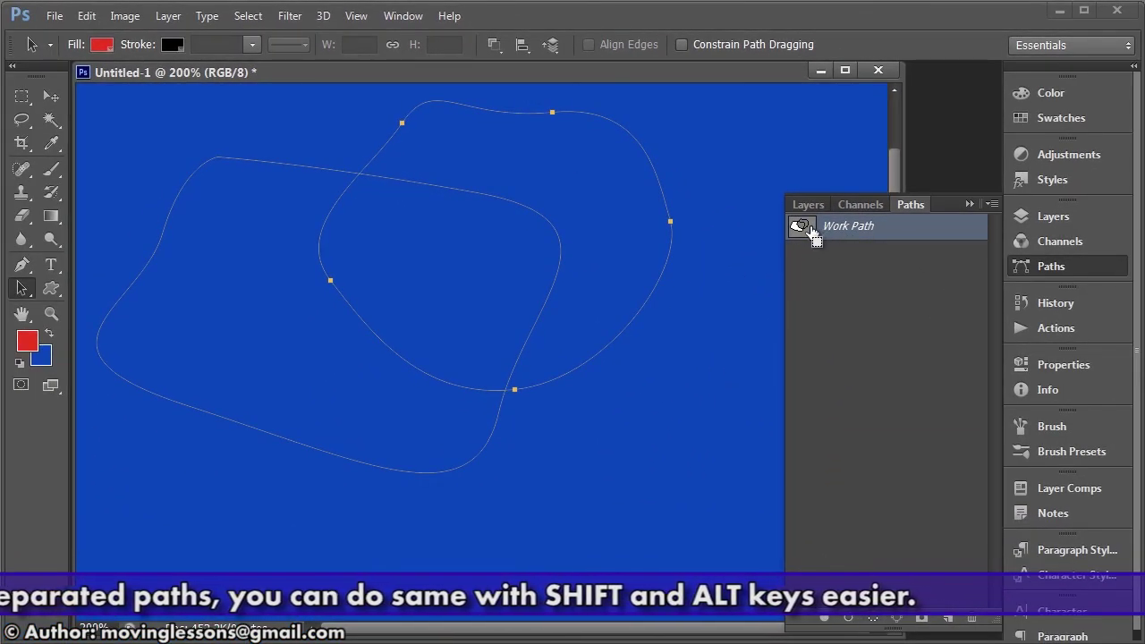
pyautogui.keyDown('ctrl'); pyautogui.click(812, 229); pyautogui.keyUp('ctrl')
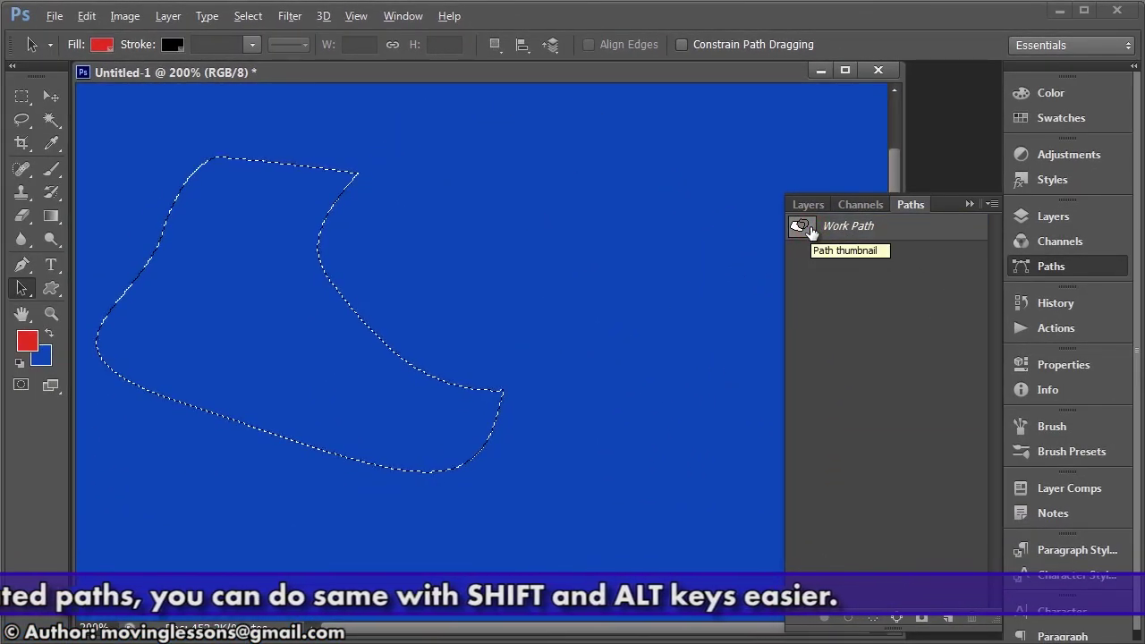
pyautogui.hotkey('alt', 'BackSpace')
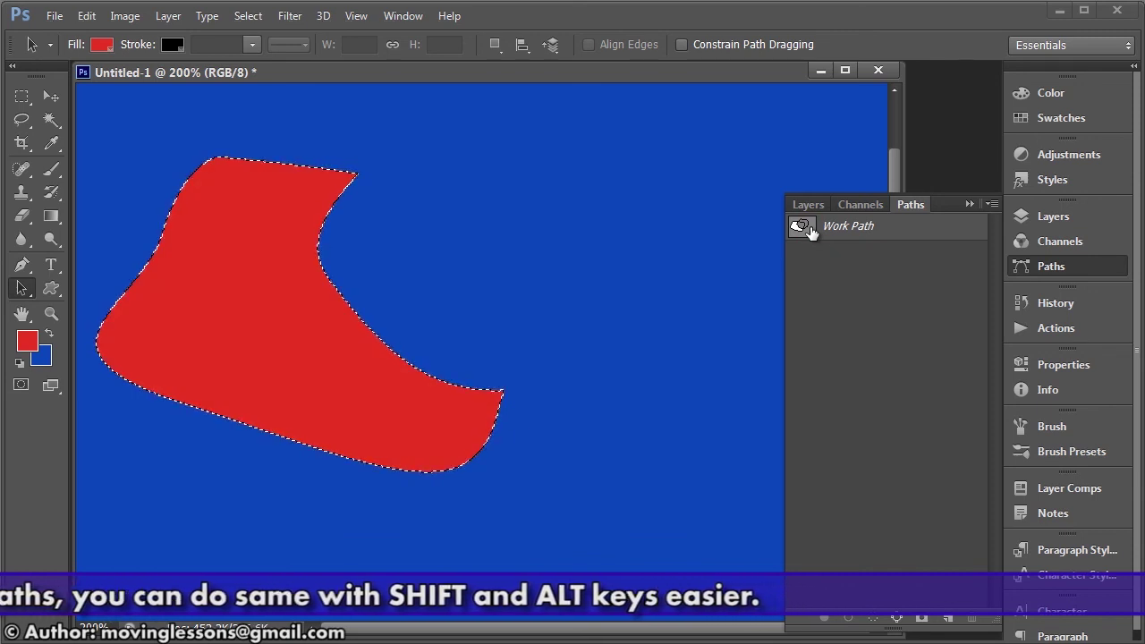
pyautogui.hotkey('ctrl', 'd')
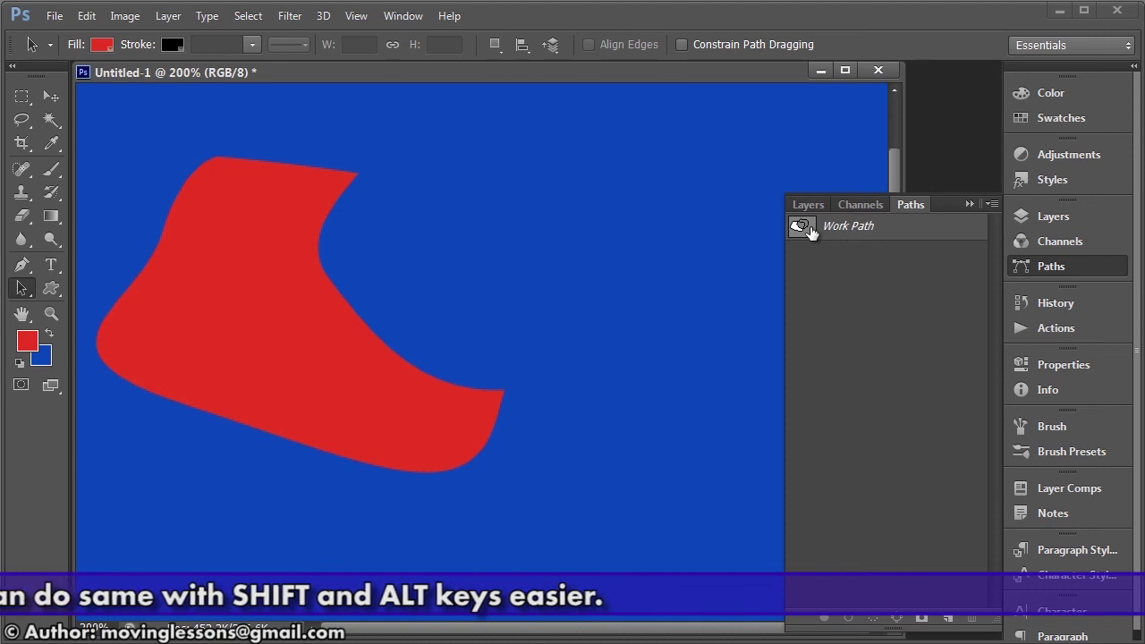
pyautogui.hotkey('ctrl', 'z')
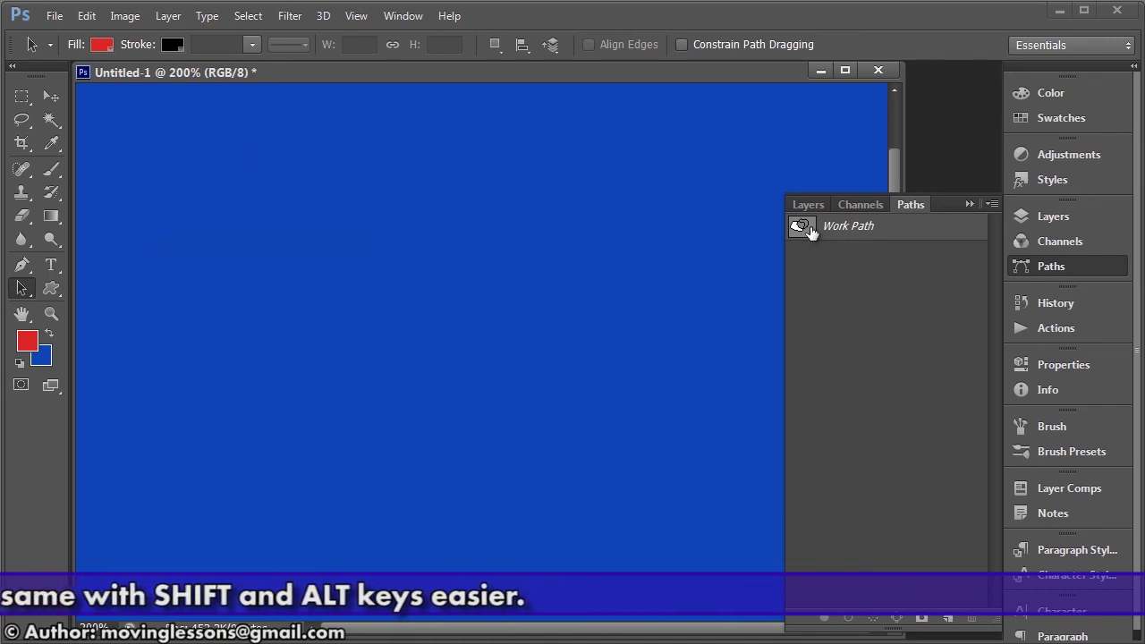
pyautogui.click(811, 231)
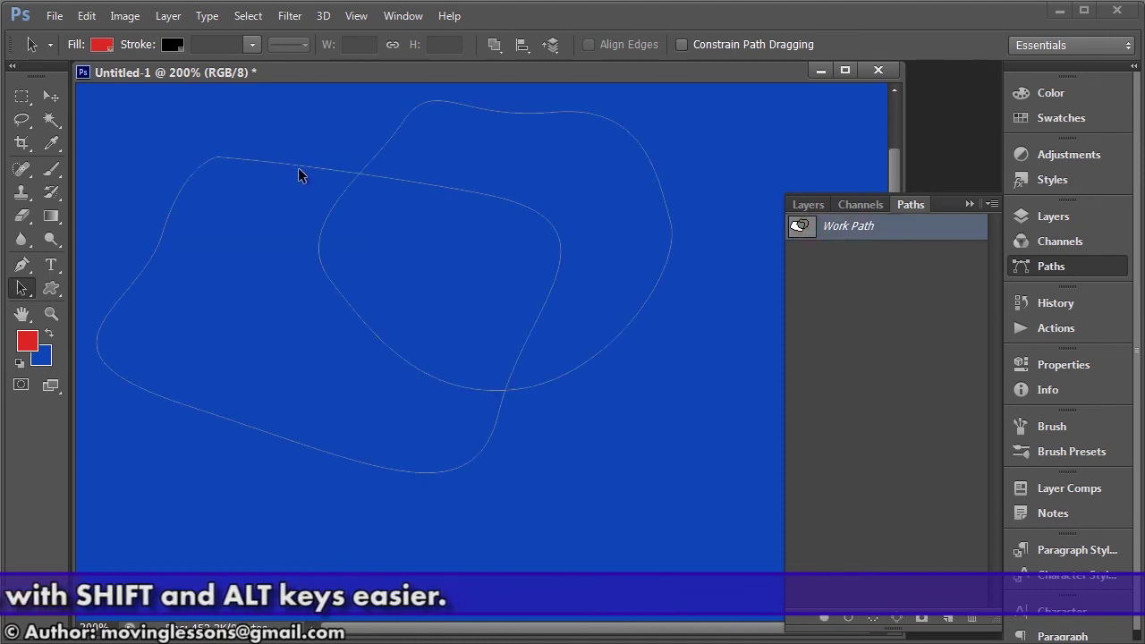
# Set the upper path to Intersect Shape Areas and fill the overlapping area with red.
pyautogui.click(493, 44)
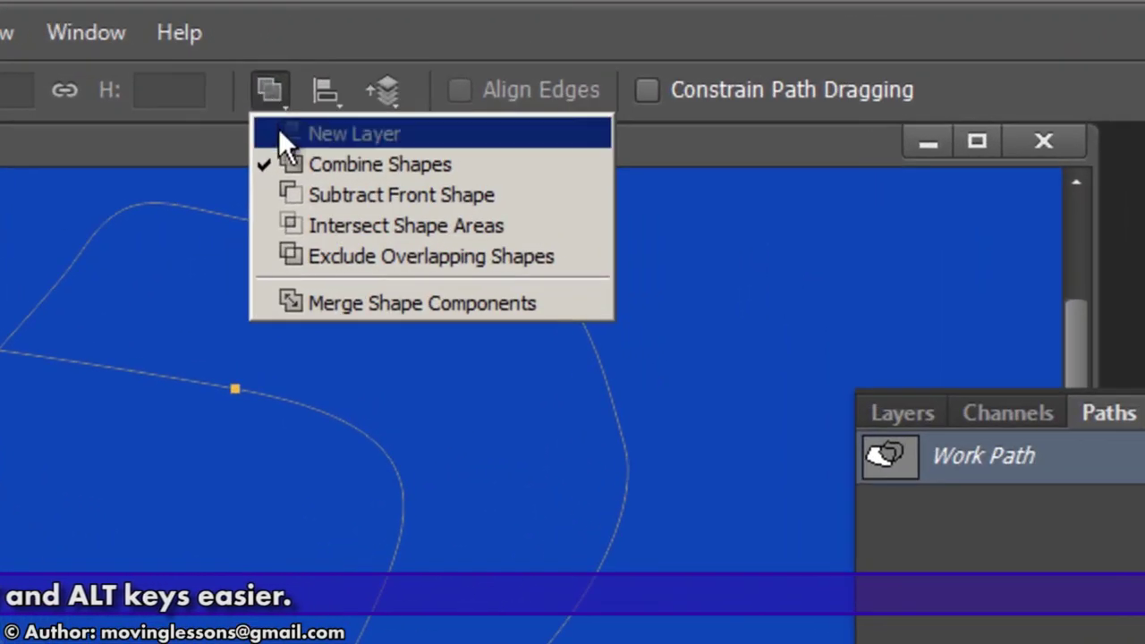
pyautogui.click(304, 227)
pyautogui.click(269, 220)
pyautogui.click(264, 101)
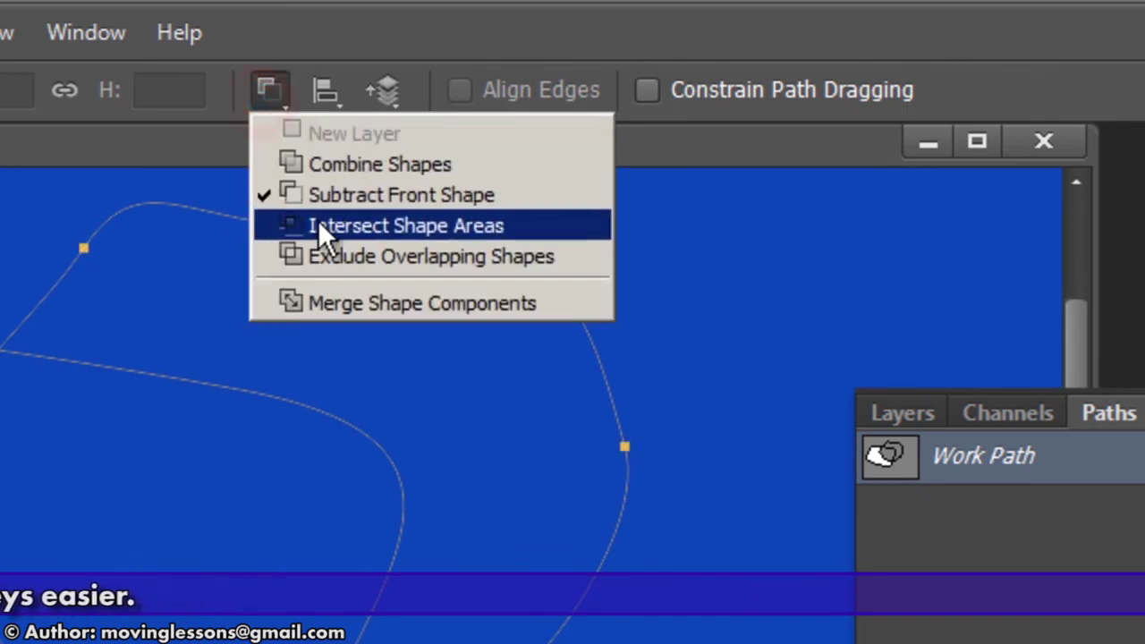
pyautogui.click(315, 224)
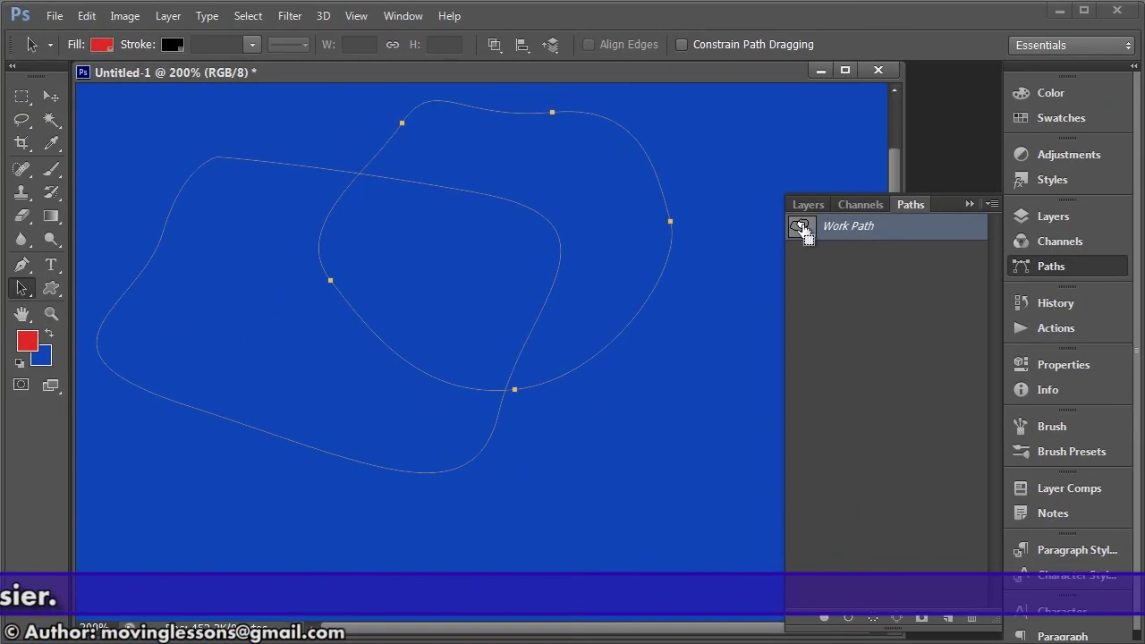
pyautogui.keyDown('ctrl'); pyautogui.click(801, 228); pyautogui.keyUp('ctrl')
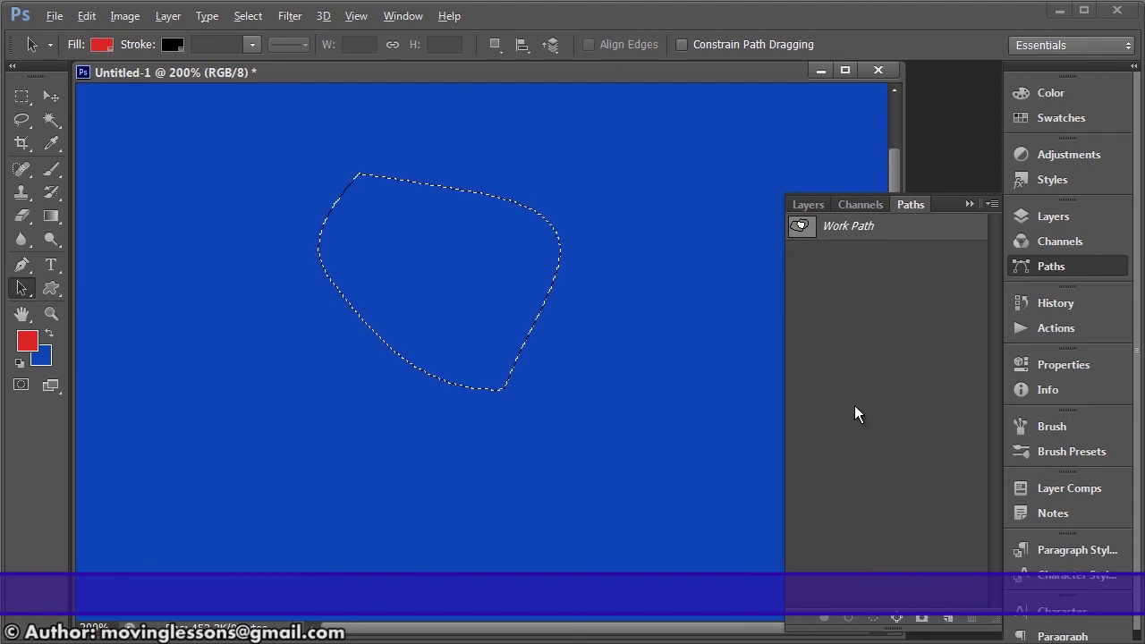
pyautogui.hotkey('alt', 'BackSpace')
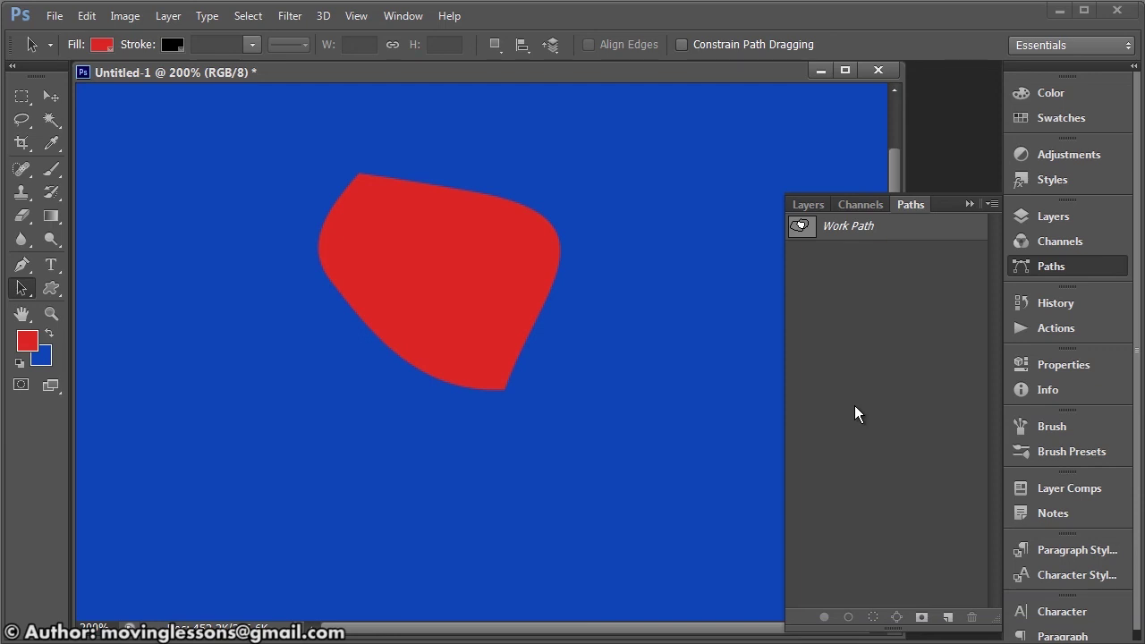
pyautogui.click(802, 228)
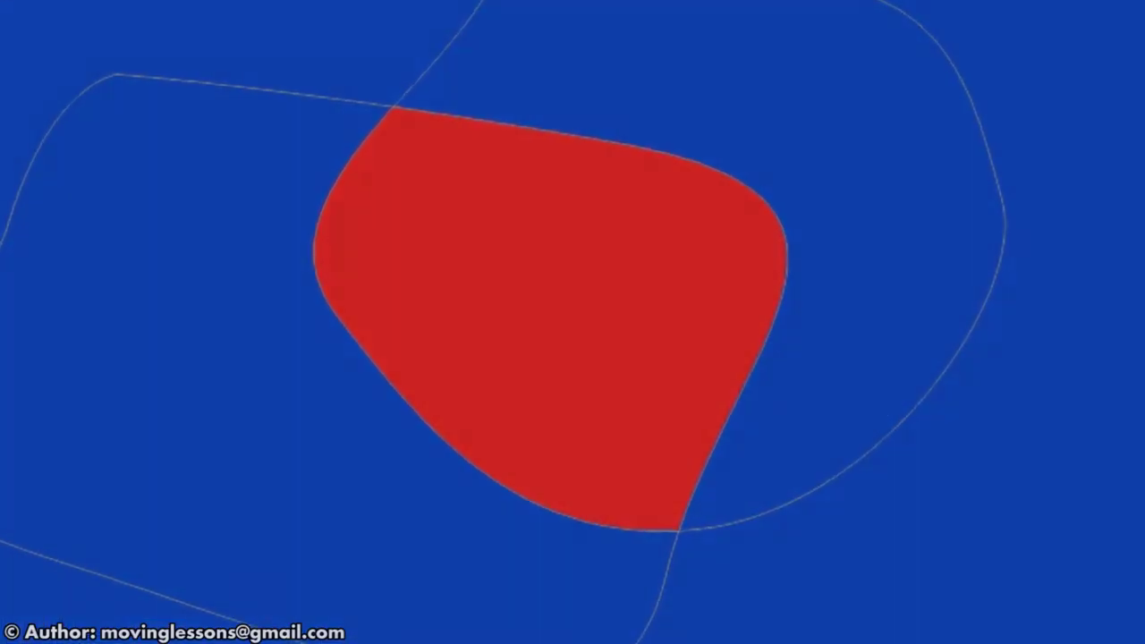